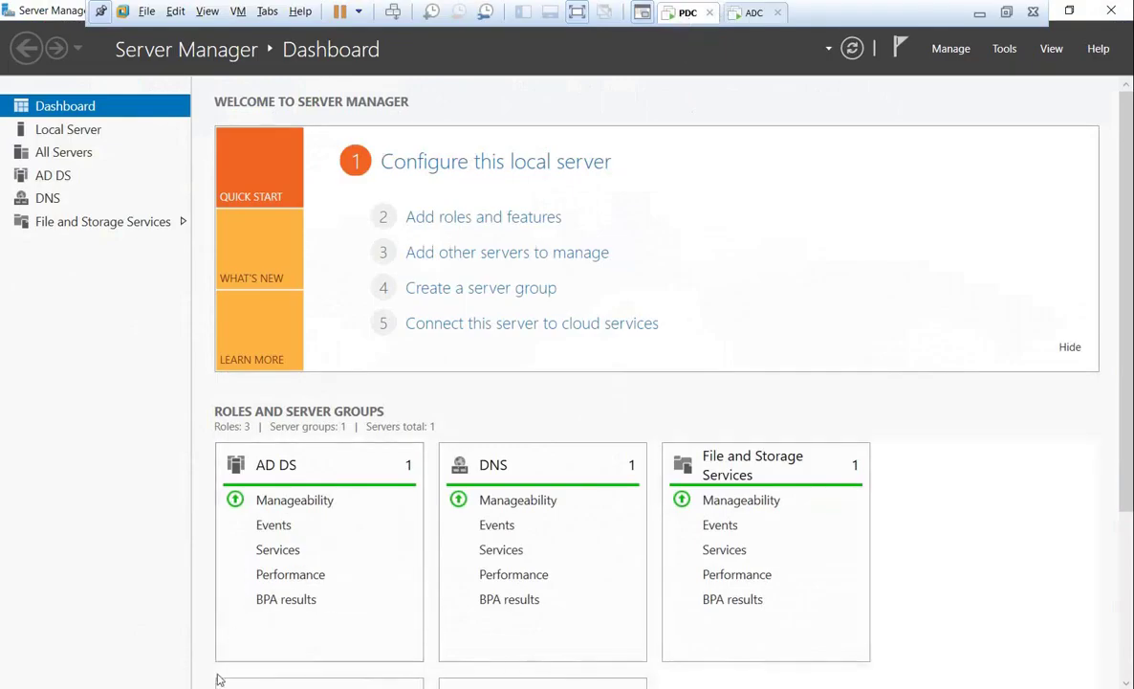
Open the properties of Local Disk (D:) from This PC and examine its shadow copy settings, closing them without changes
key("super+e")
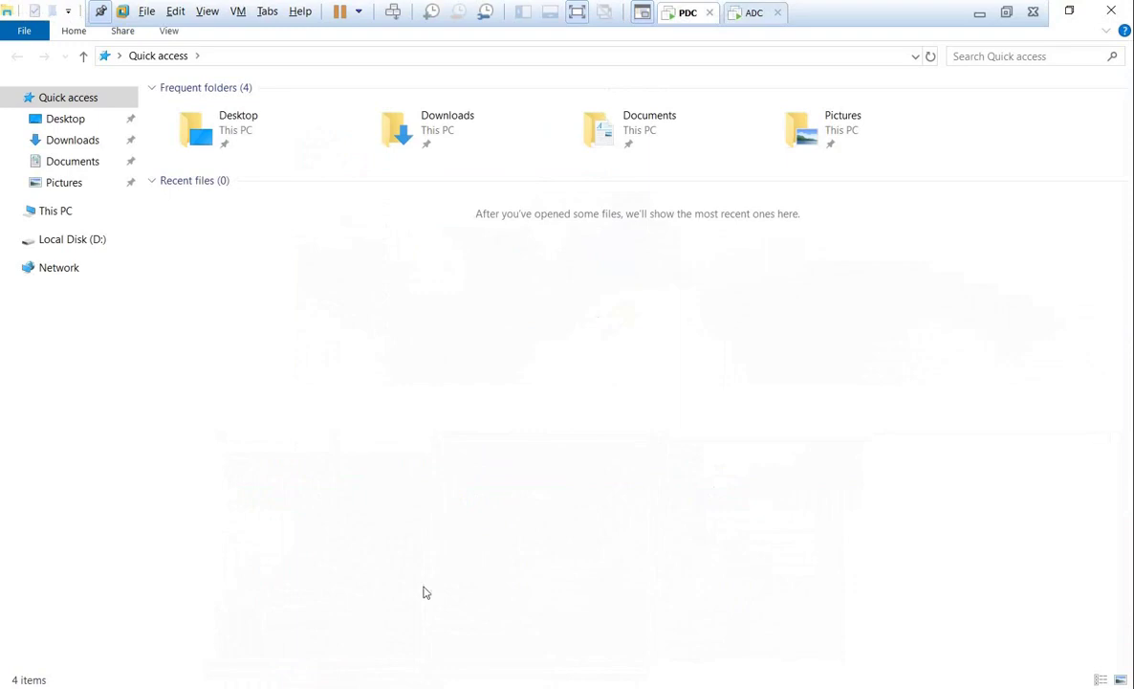
left_click(76, 214)
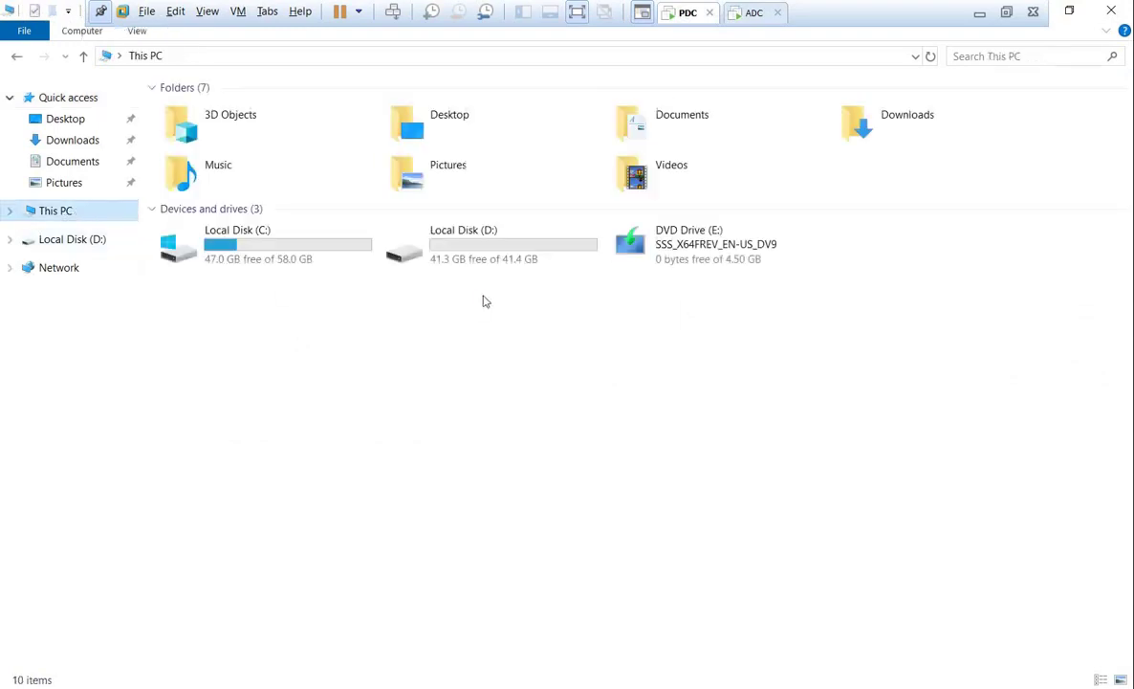
left_click(492, 255)
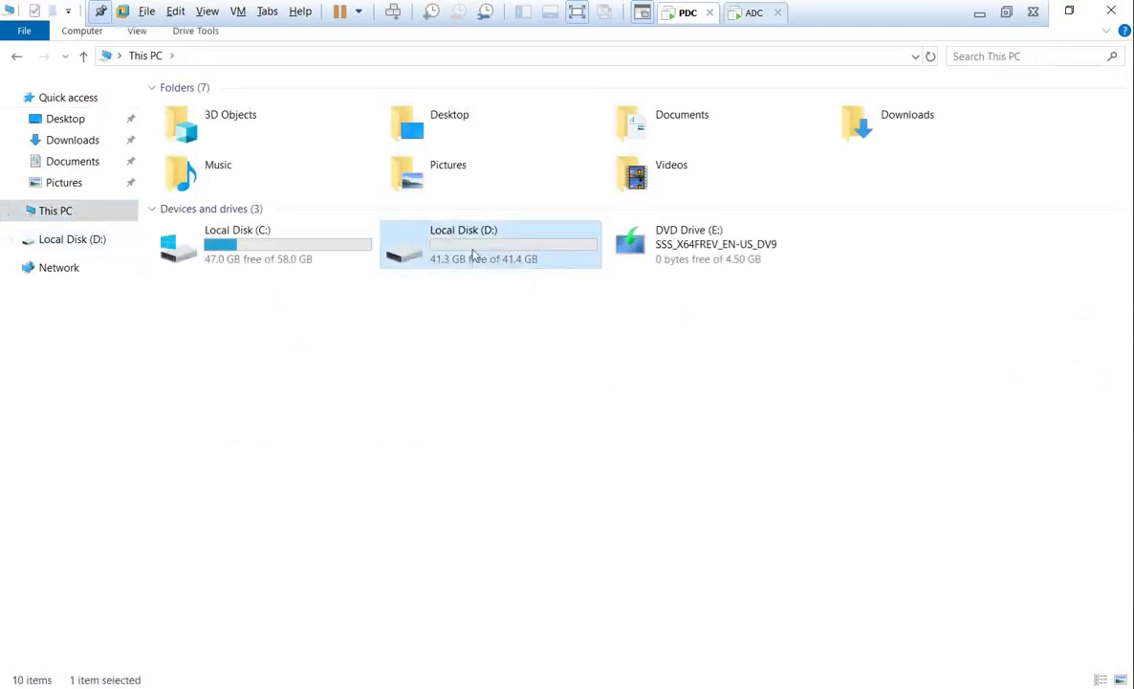
right_click(473, 254)
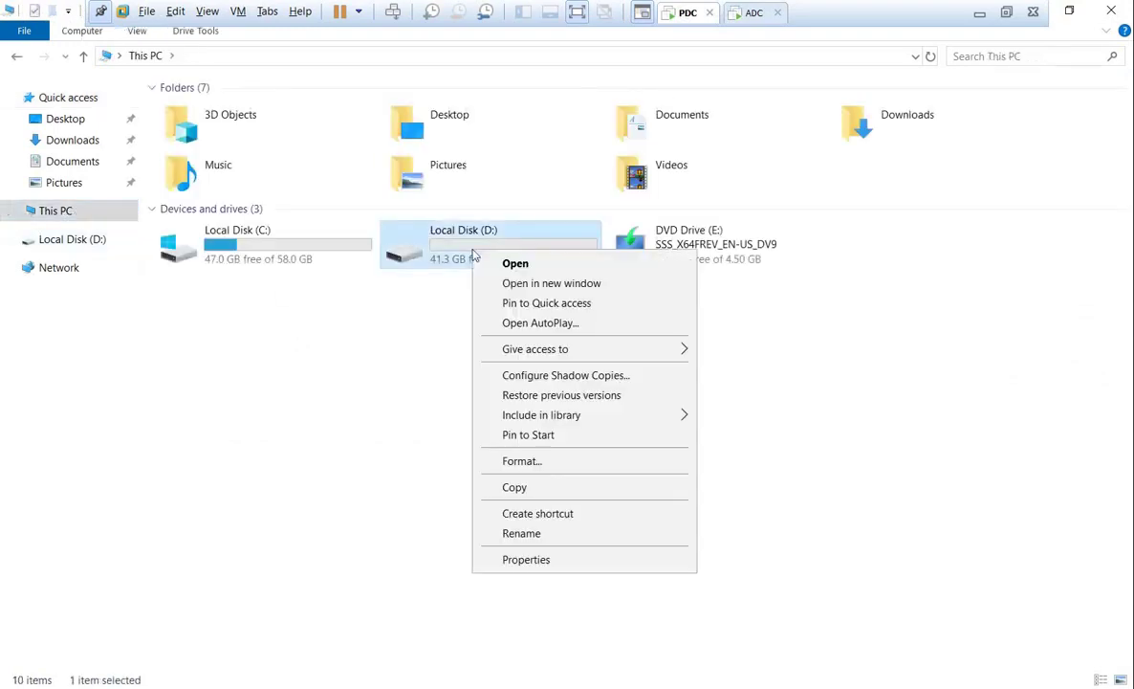
mouse_move(562, 360)
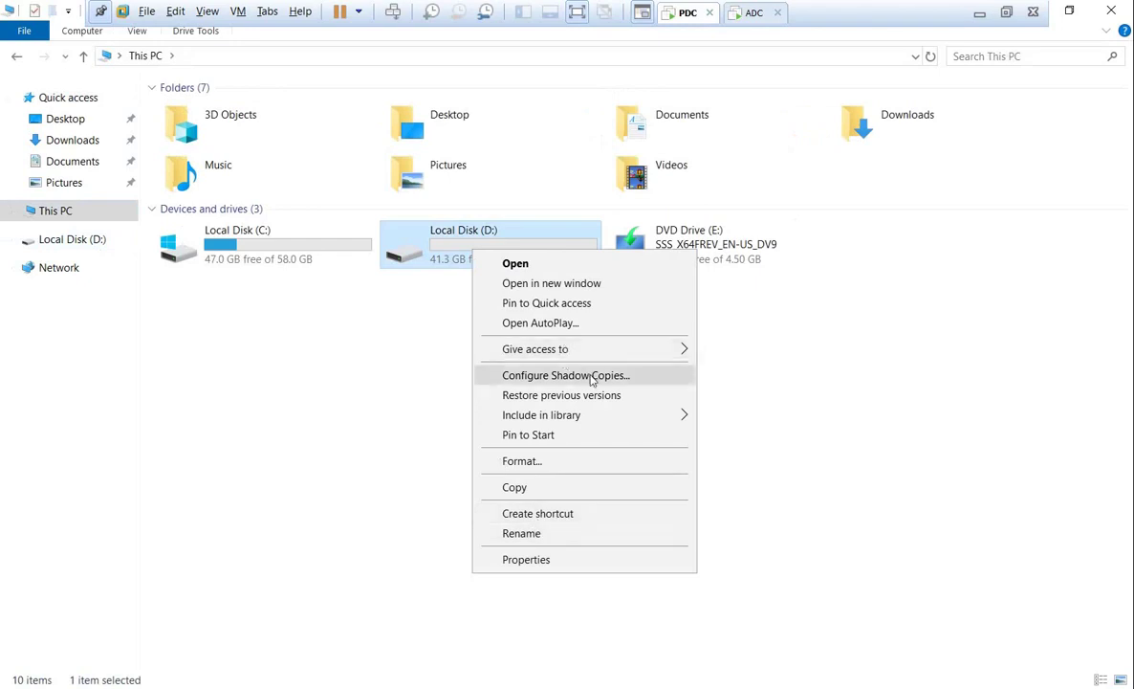
left_click(610, 562)
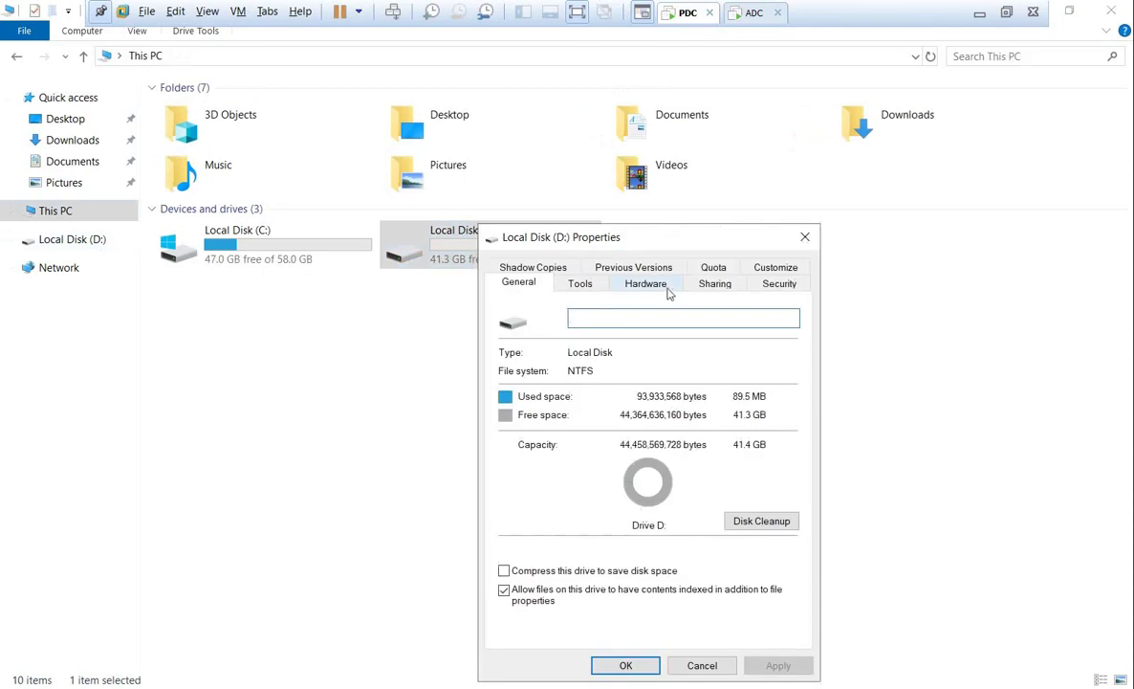
left_click(532, 268)
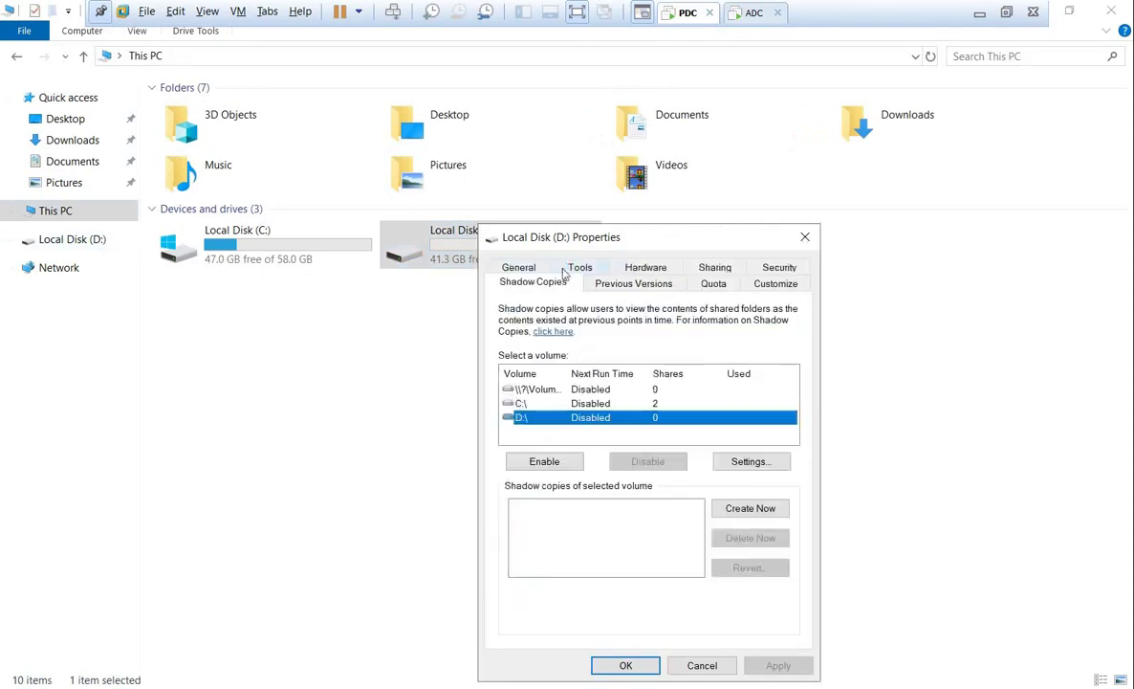
left_click(702, 664)
View the Configure Shadow Copies dialog directly for Local Disk (D:) and close it
right_click(460, 254)
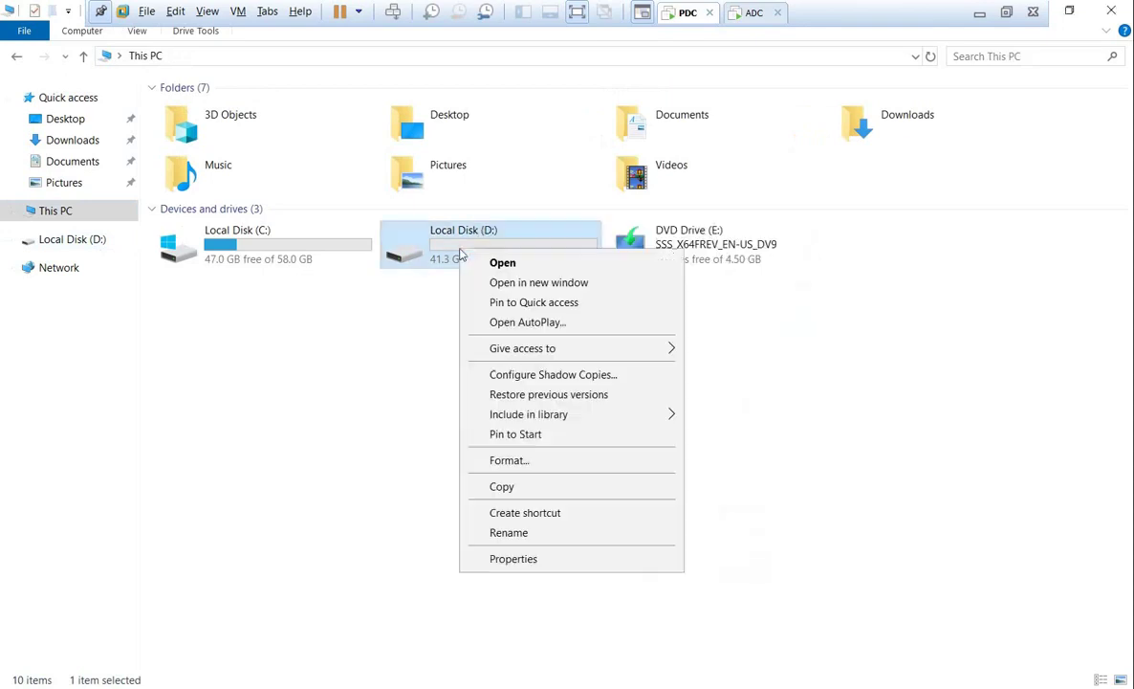
left_click(556, 375)
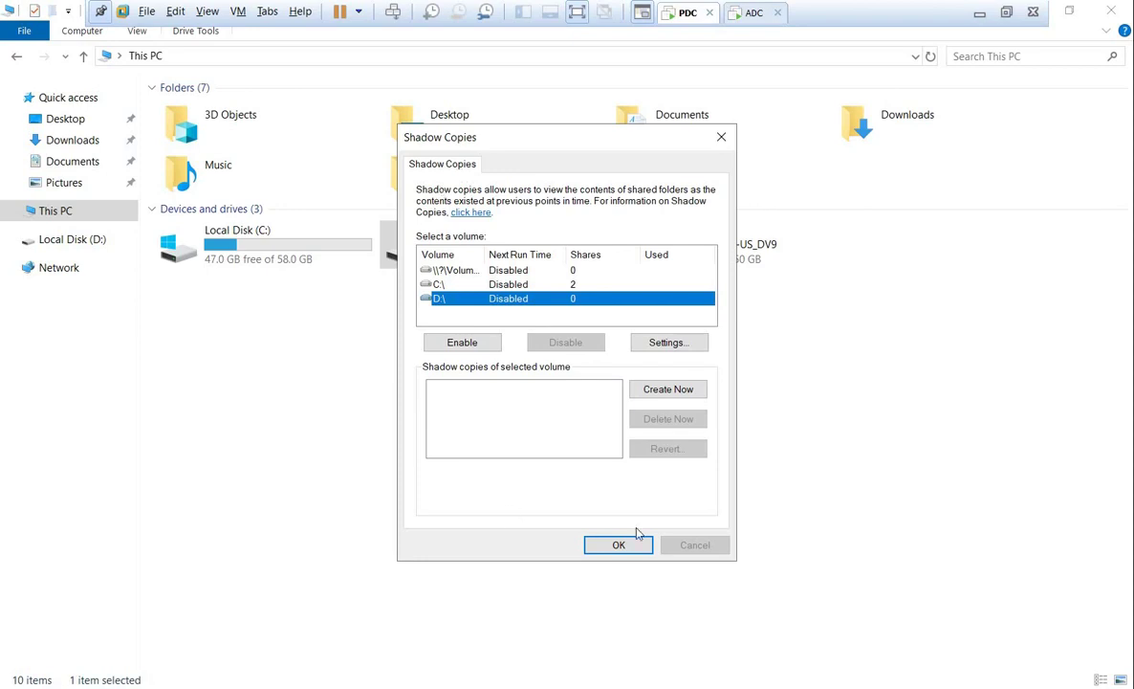
left_click(619, 544)
Create a folder named "data" in the root of Local Disk (D:)
double_click(474, 239)
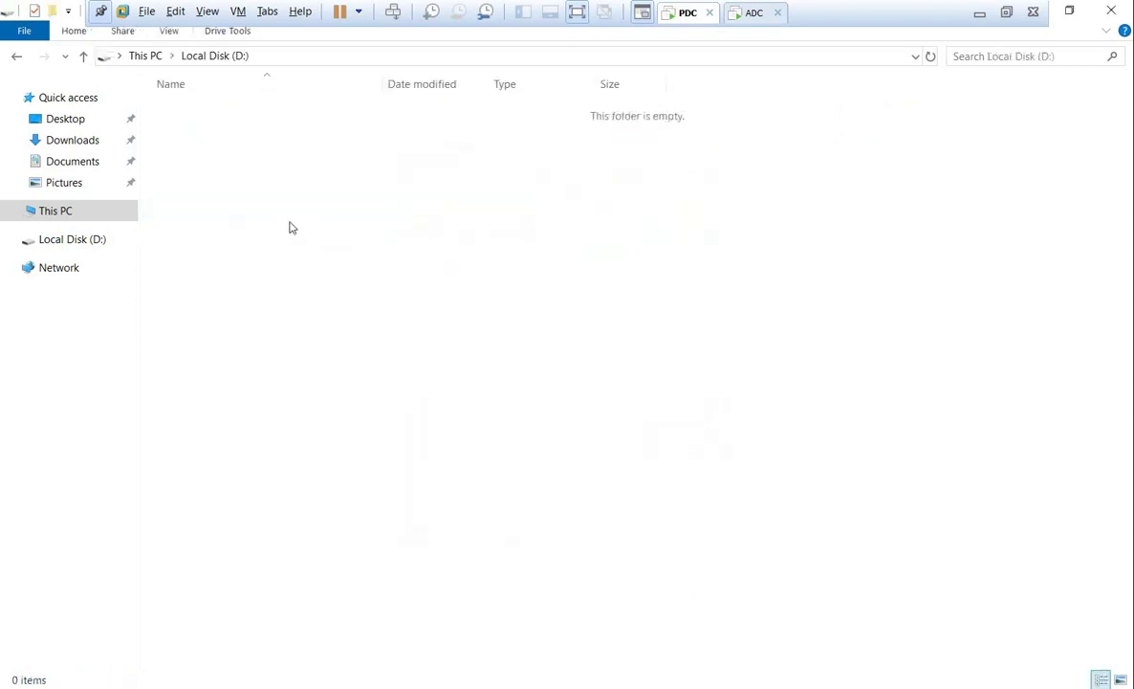
right_click(290, 226)
mouse_move(449, 419)
left_click(584, 426)
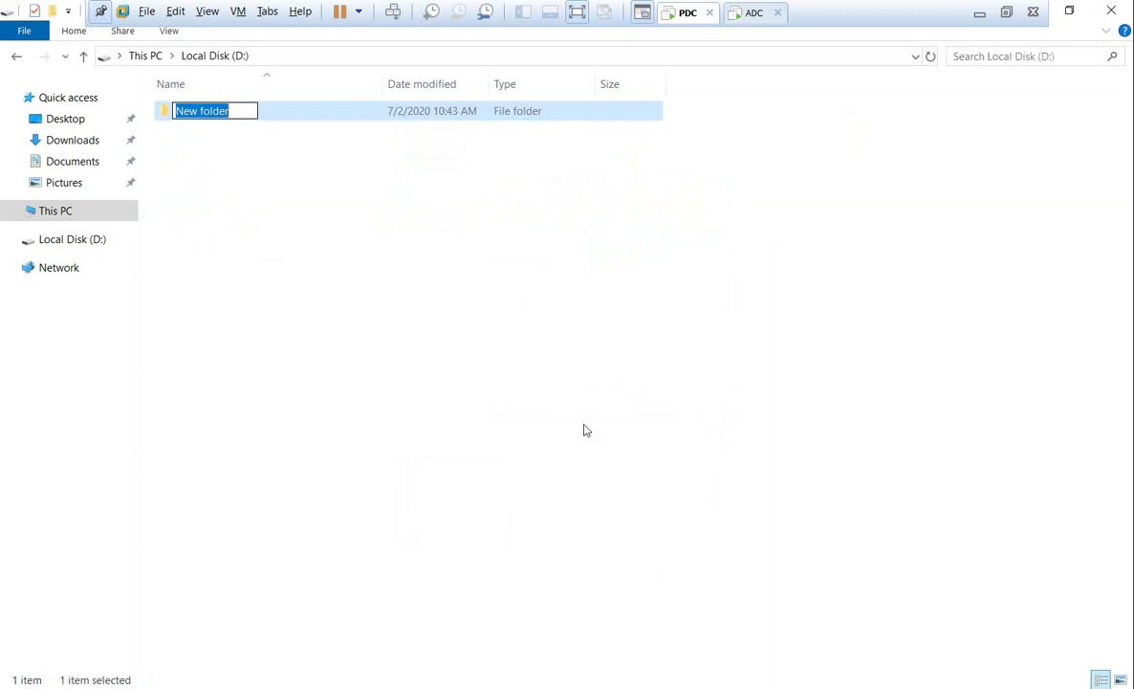
type("data")
key("Return")
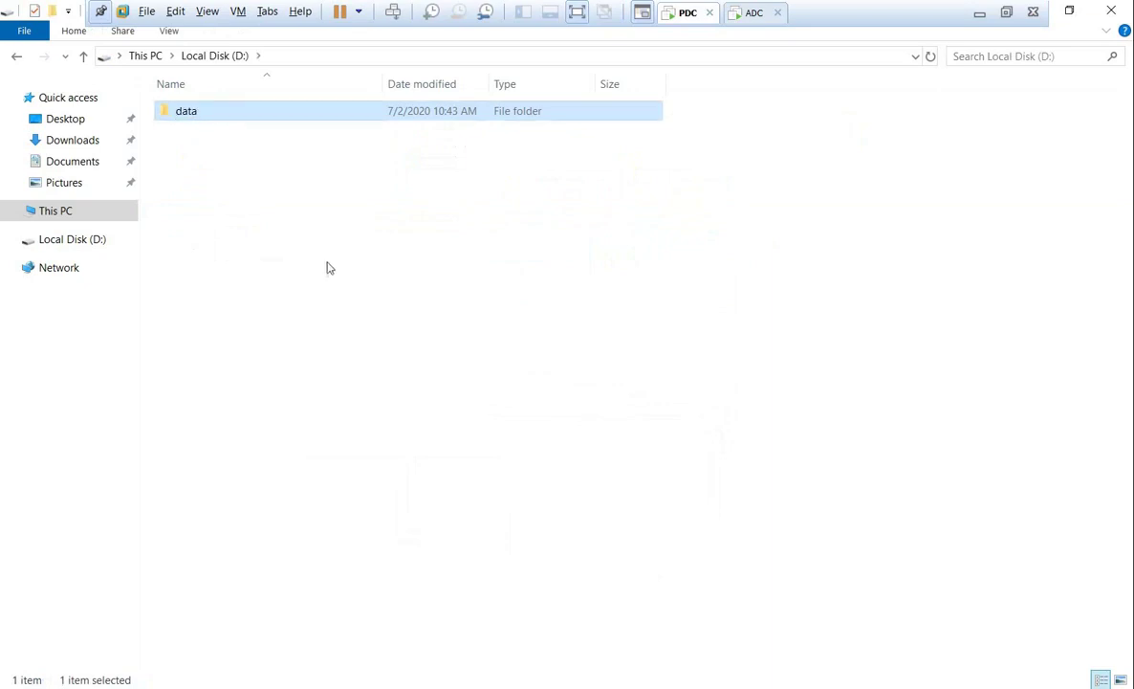
Create a text document named "data" inside the data folder on drive D:
left_click(219, 126)
double_click(211, 119)
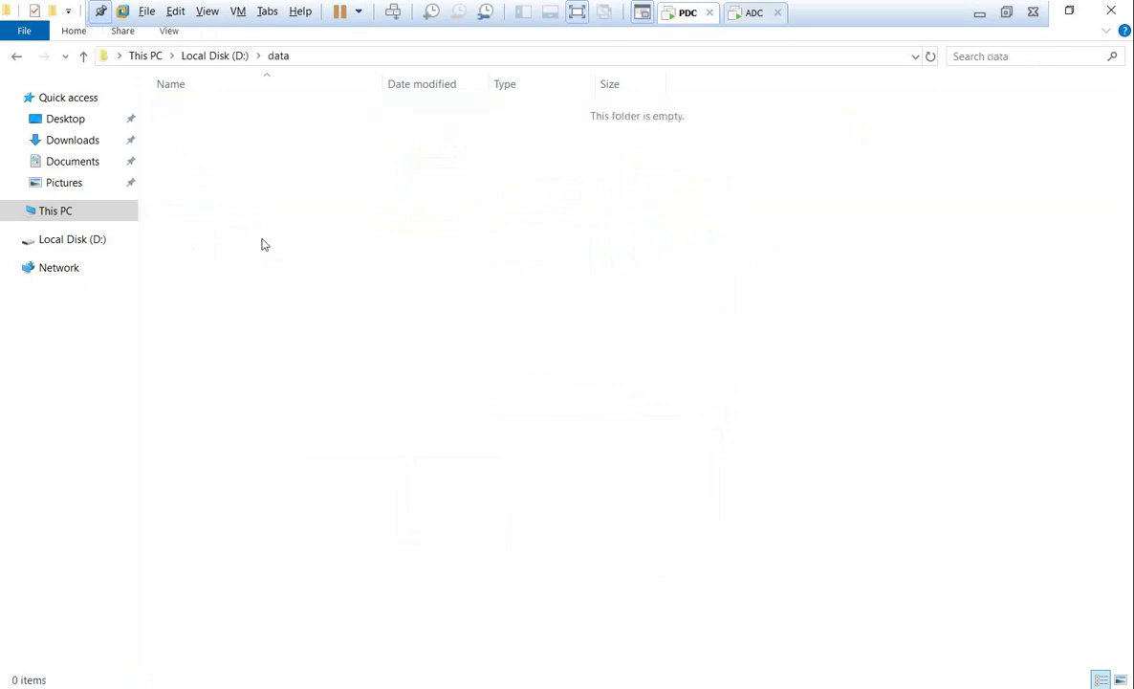
right_click(230, 192)
mouse_move(382, 412)
left_click(494, 517)
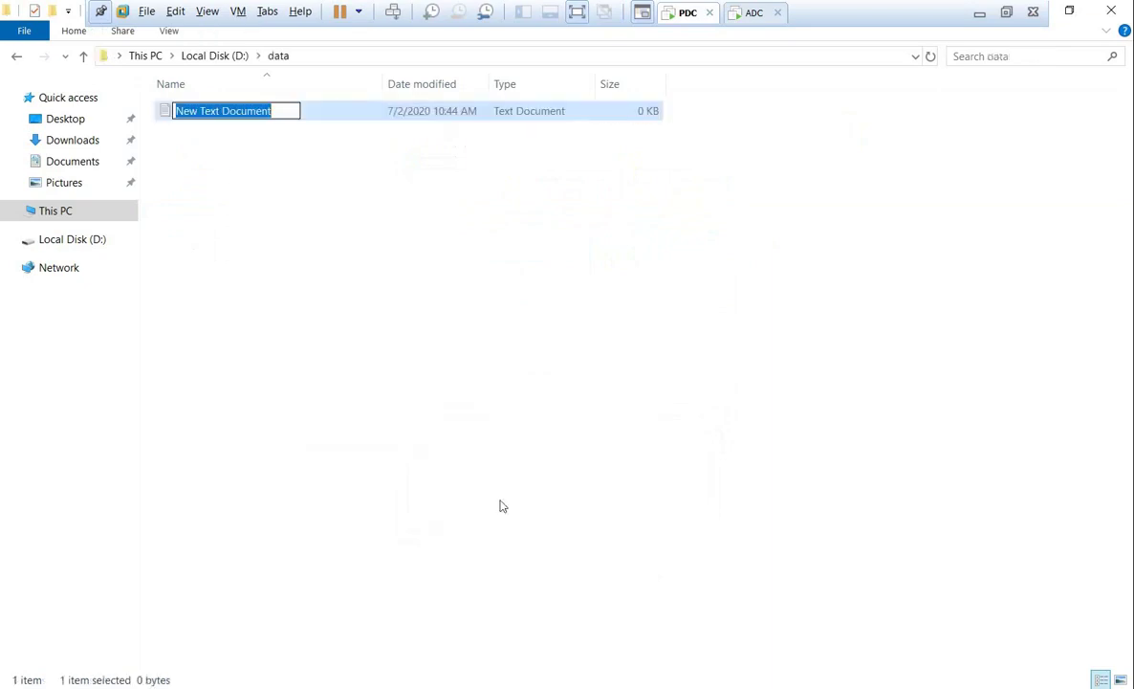
type("data")
key("Return")
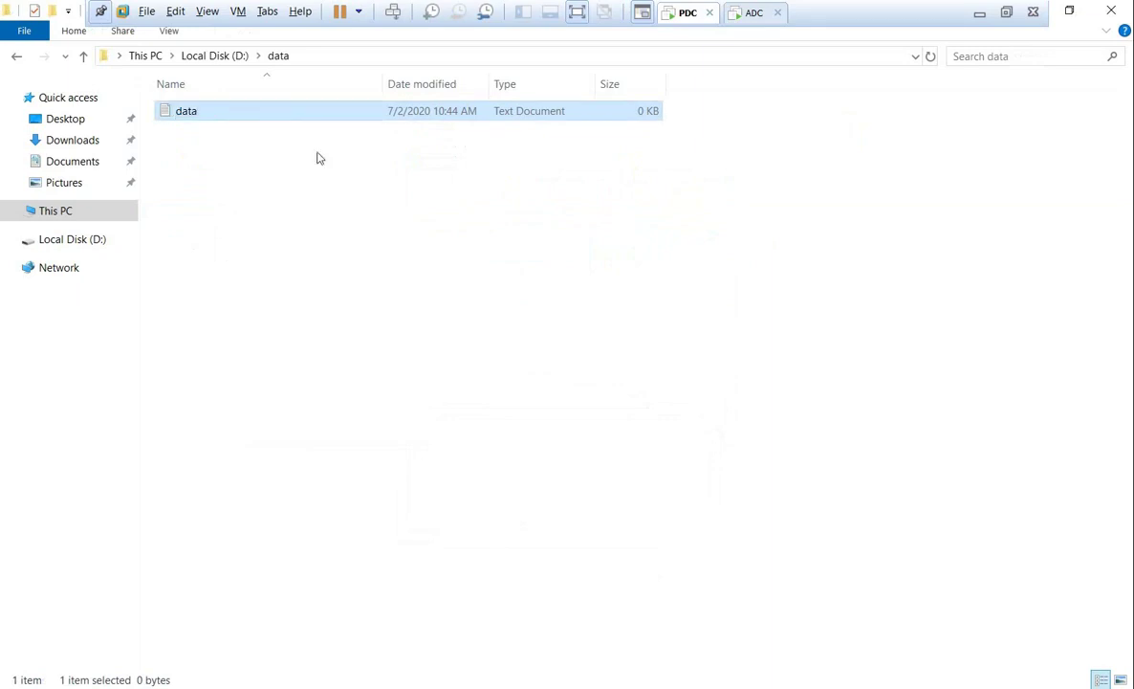
Enter "123" in the data text document, save it and close it
double_click(251, 111)
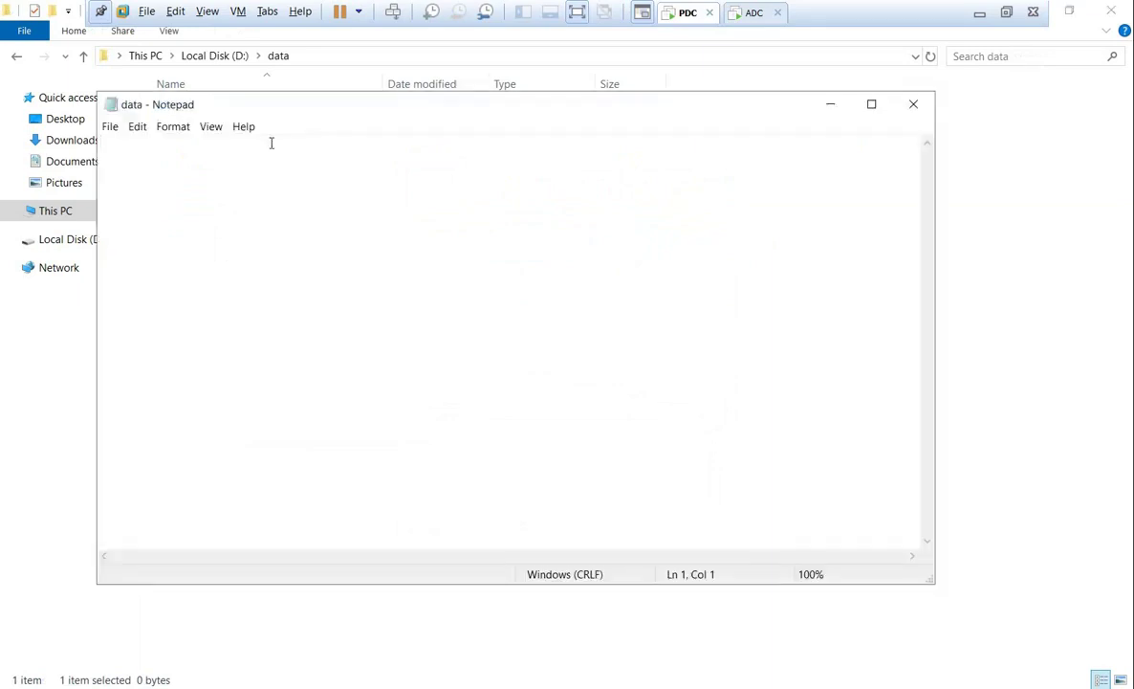
type("123")
key("ctrl+s")
left_click(899, 104)
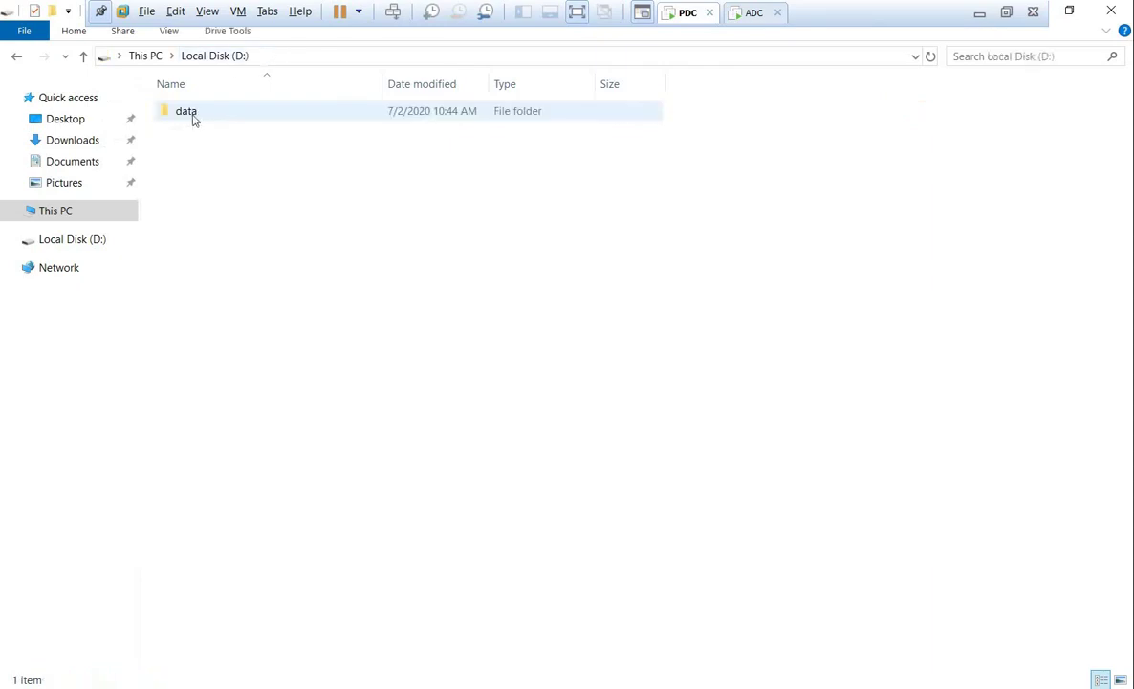
Look at the properties of the data folder on drive D: and close them unchanged
right_click(191, 113)
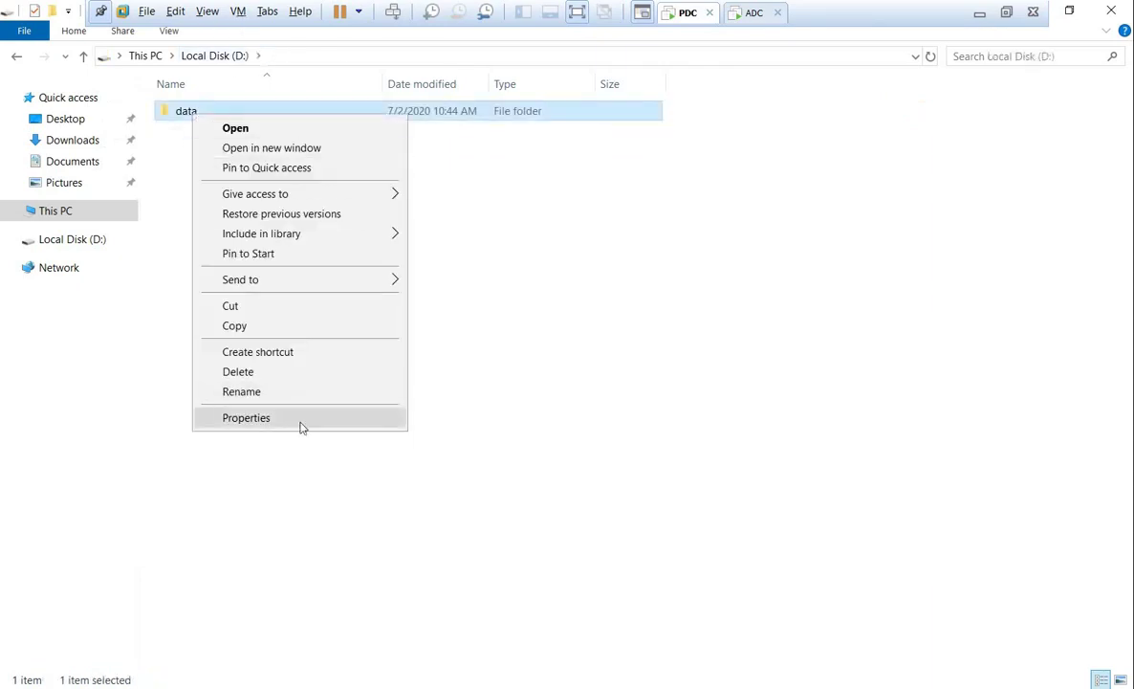
left_click(359, 418)
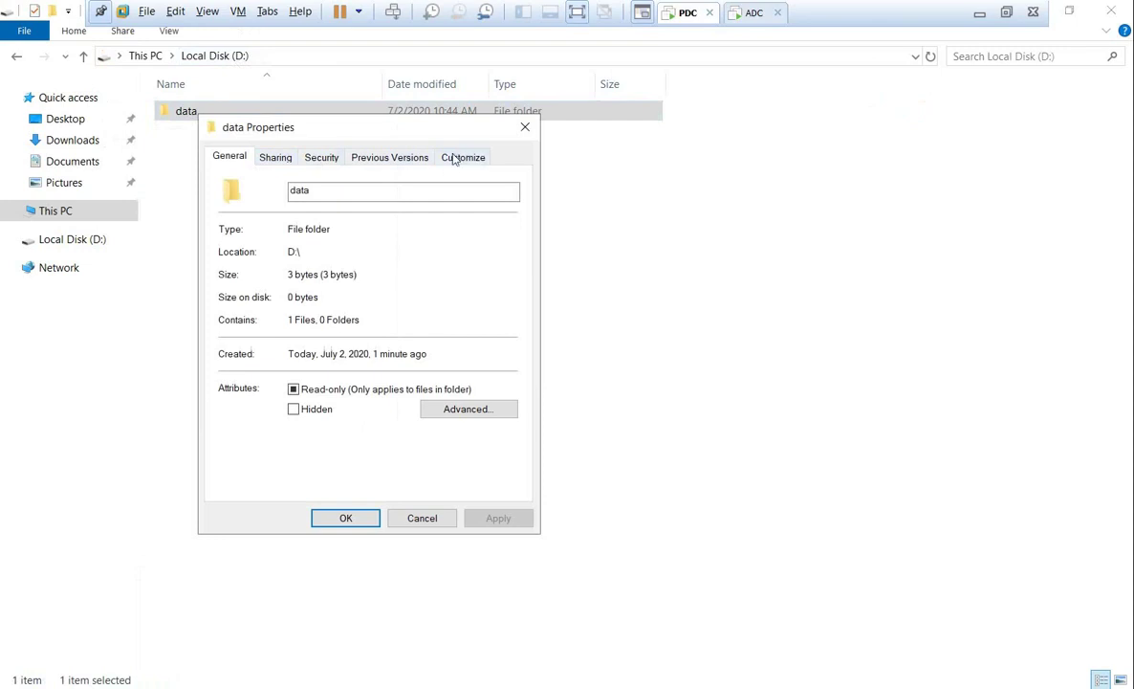
left_click(426, 521)
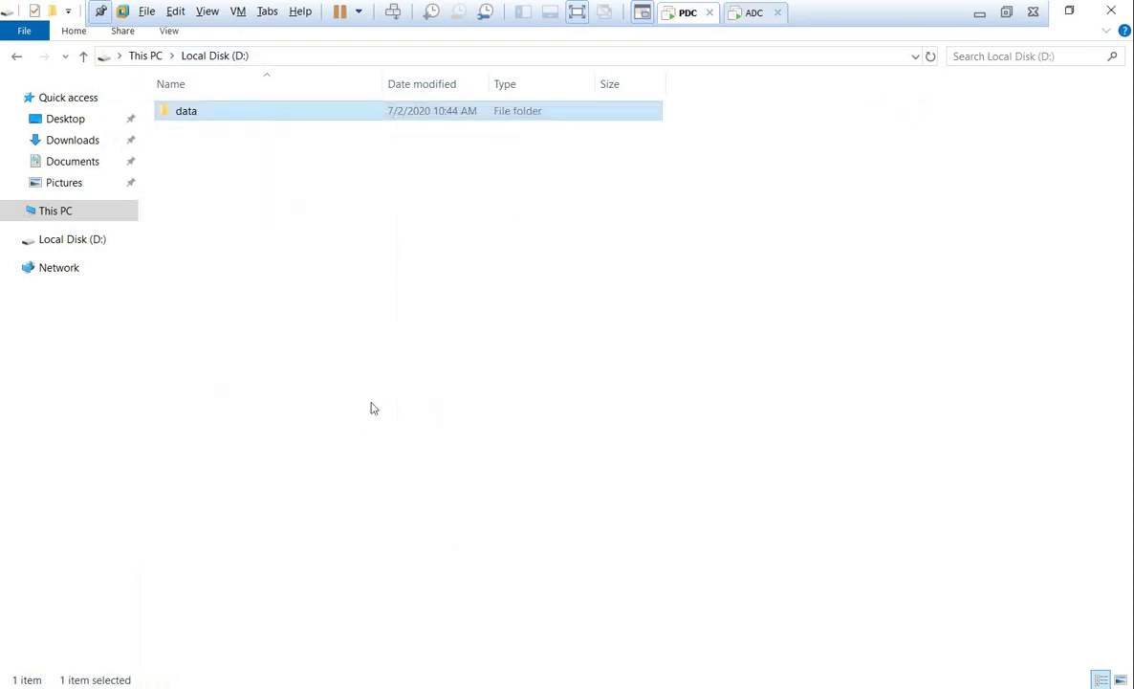
Enable shadow copies on the D:\ volume with the default schedule, select its first shadow copy and close the dialog
left_click(146, 55)
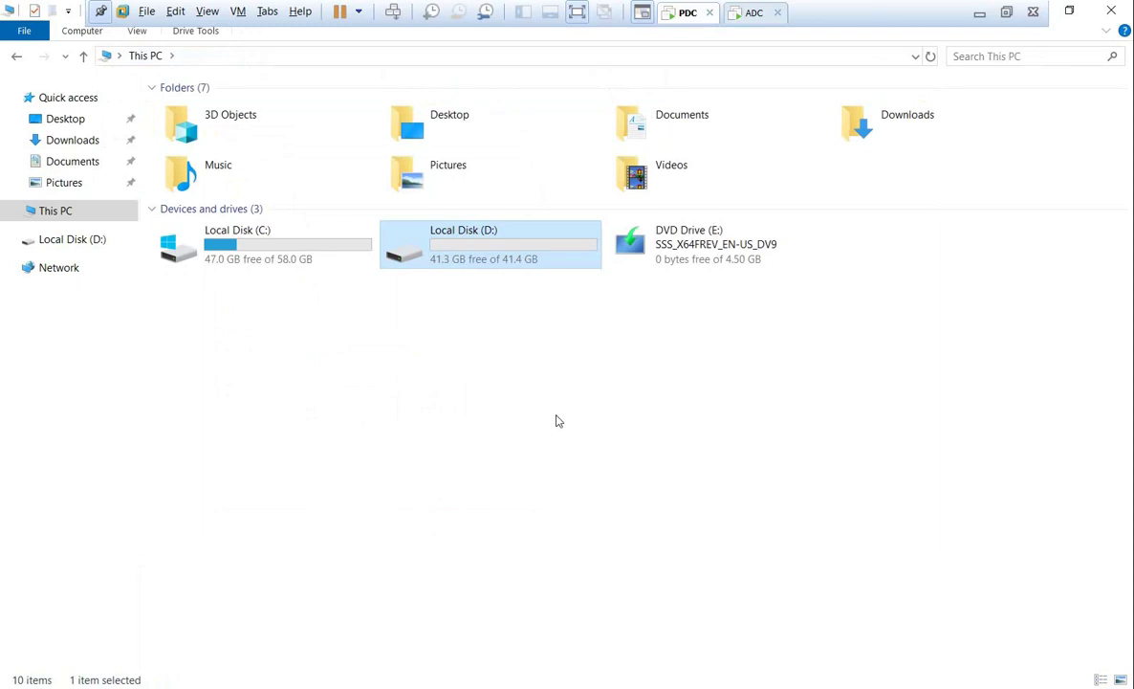
right_click(454, 254)
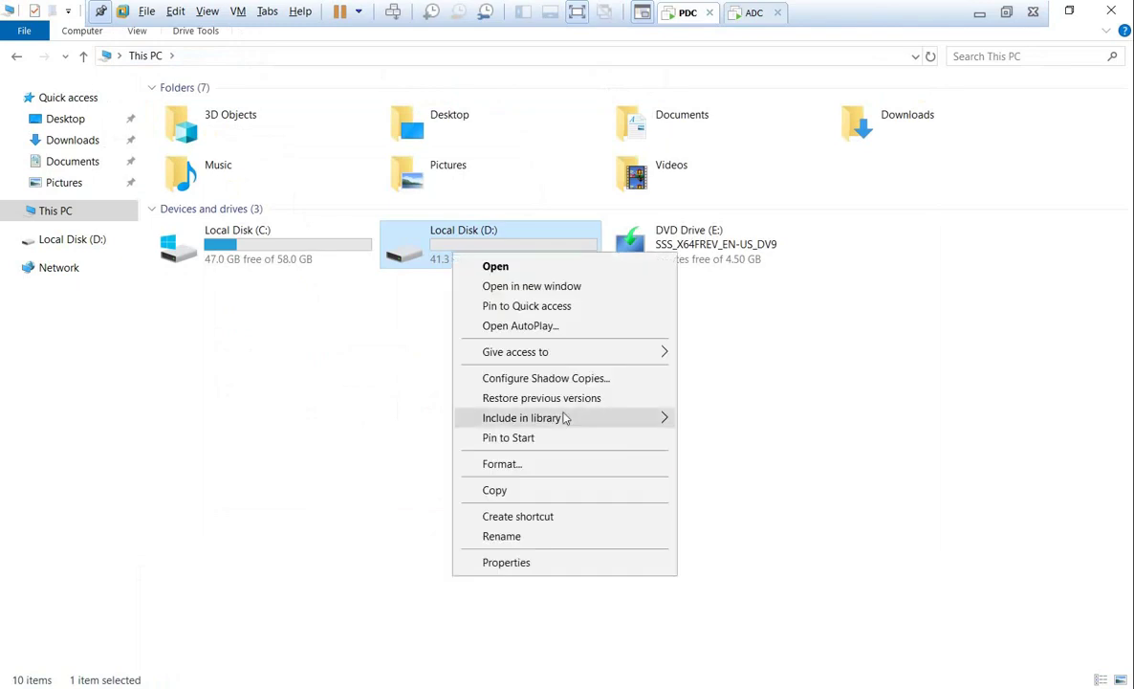
mouse_move(565, 418)
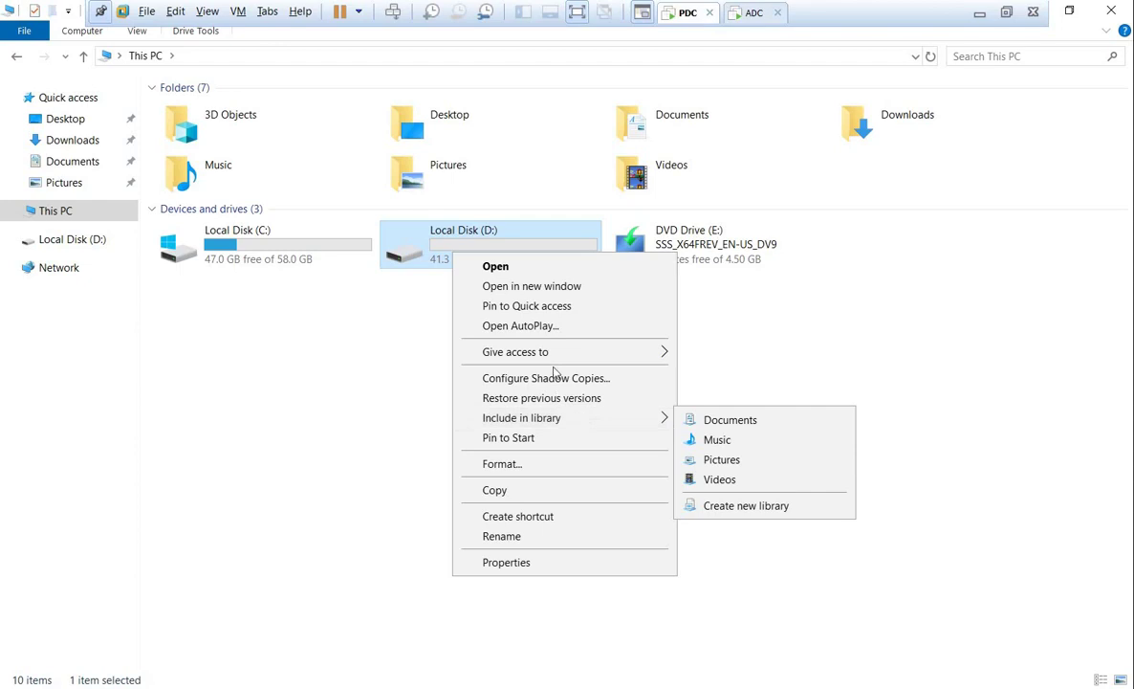
left_click(555, 378)
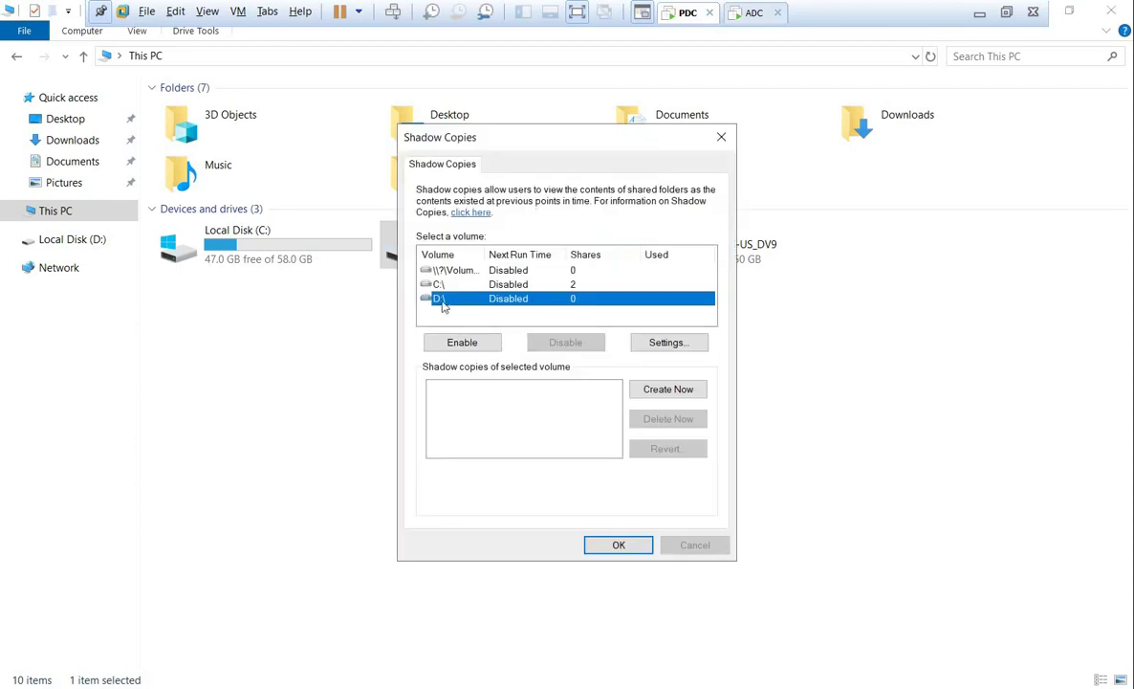
left_click(463, 342)
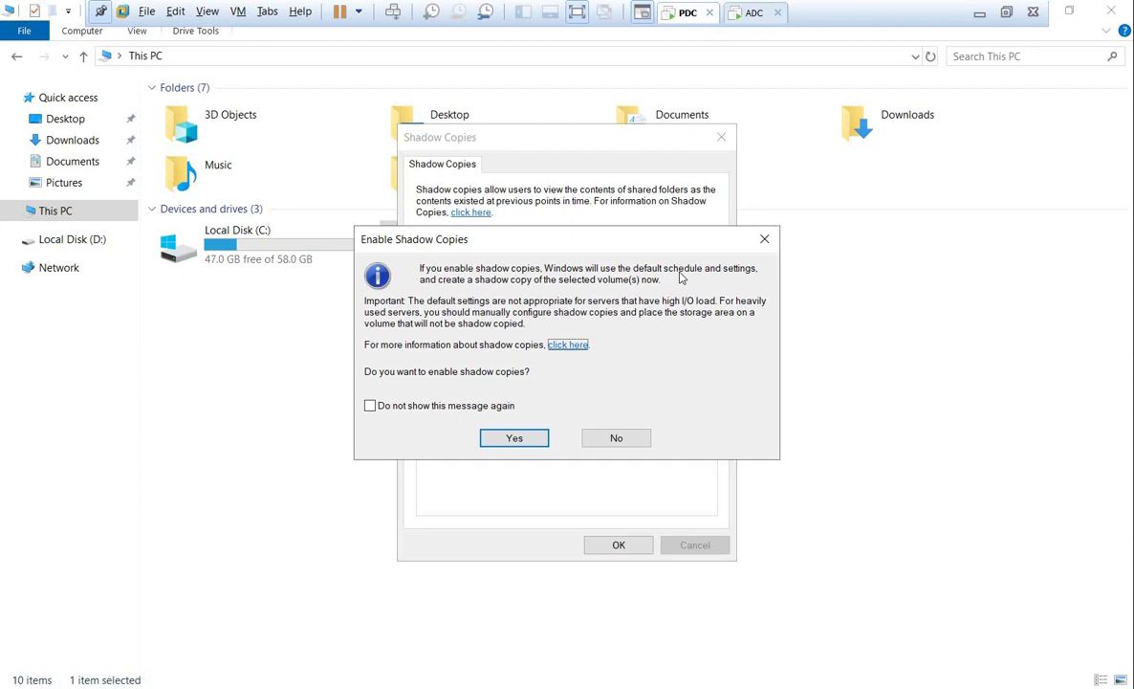
left_click(507, 437)
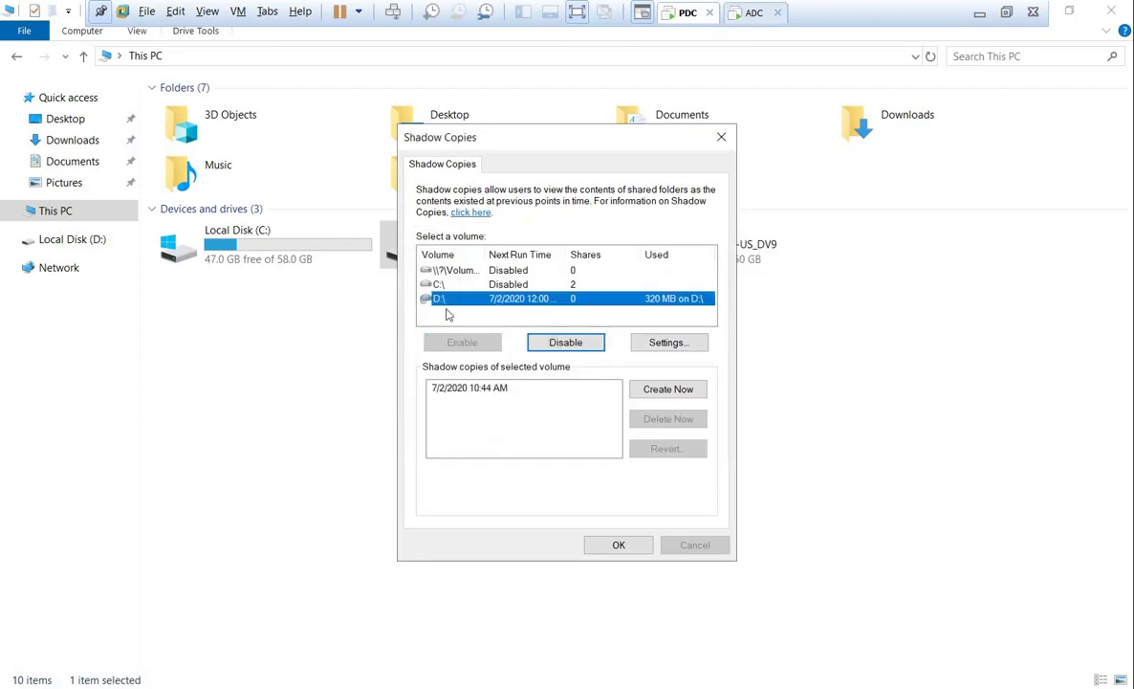
left_click(459, 394)
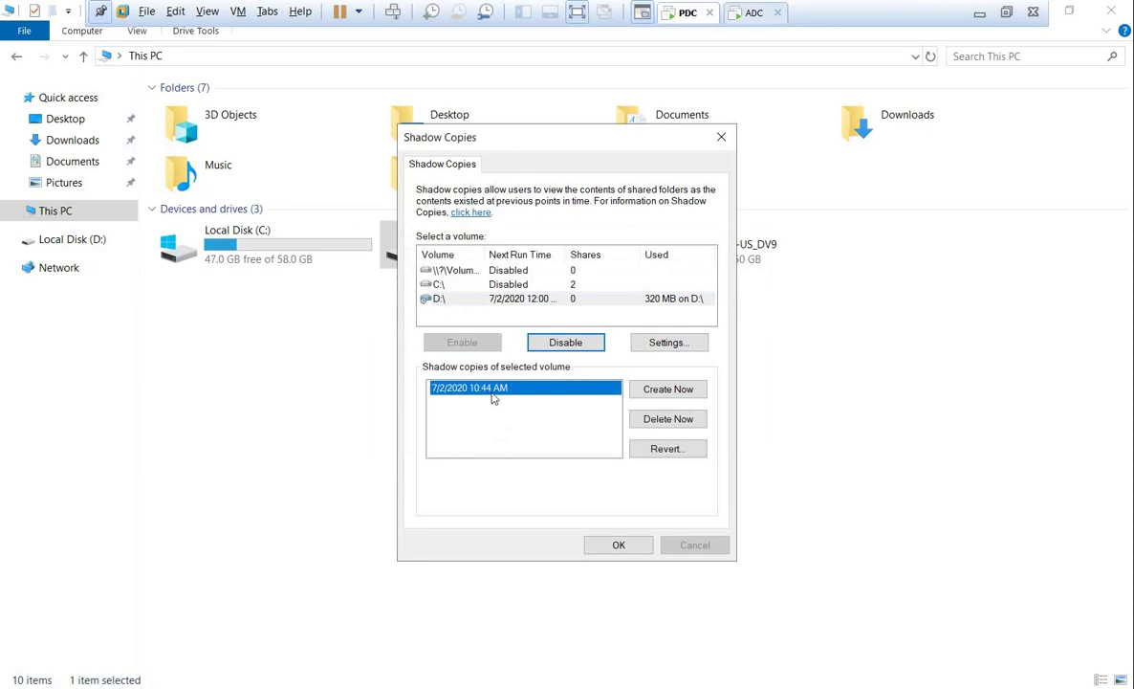
left_click(619, 545)
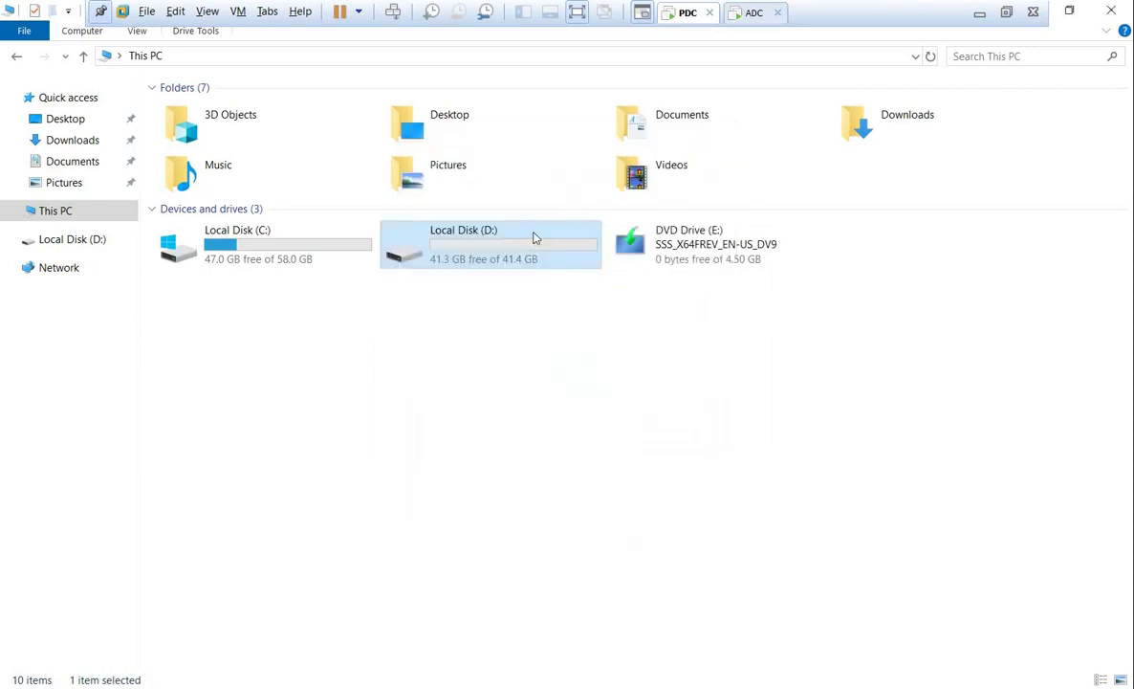
Permanently delete the data folder from Local Disk (D:)
double_click(495, 261)
left_click(184, 111)
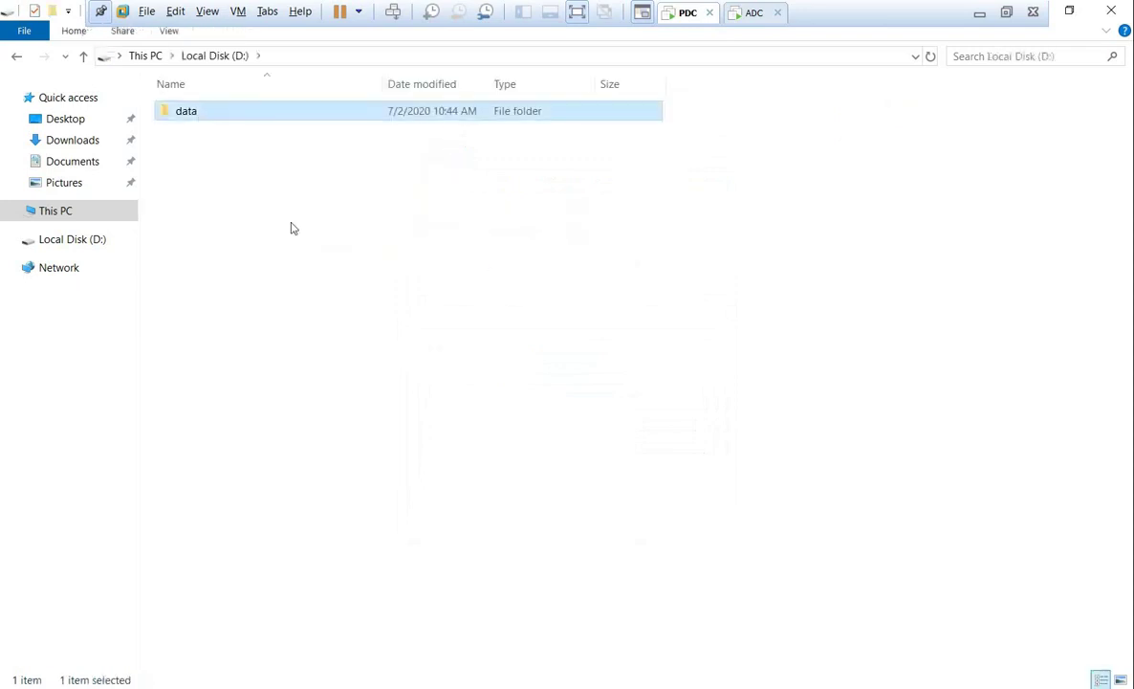
key("shift+Delete")
key("Return")
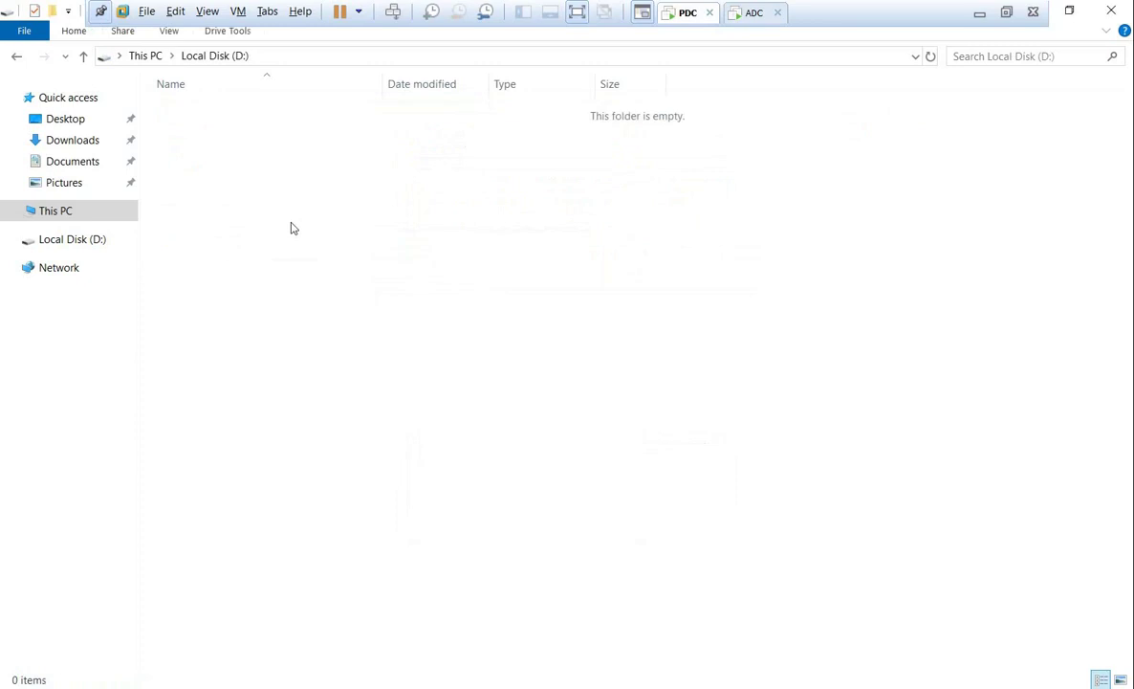
Review the Volume Revert options for drive D:'s 7/2/2020 10:44 AM shadow copy, cancel the revert and close Shadow Copies
left_click(145, 55)
right_click(485, 265)
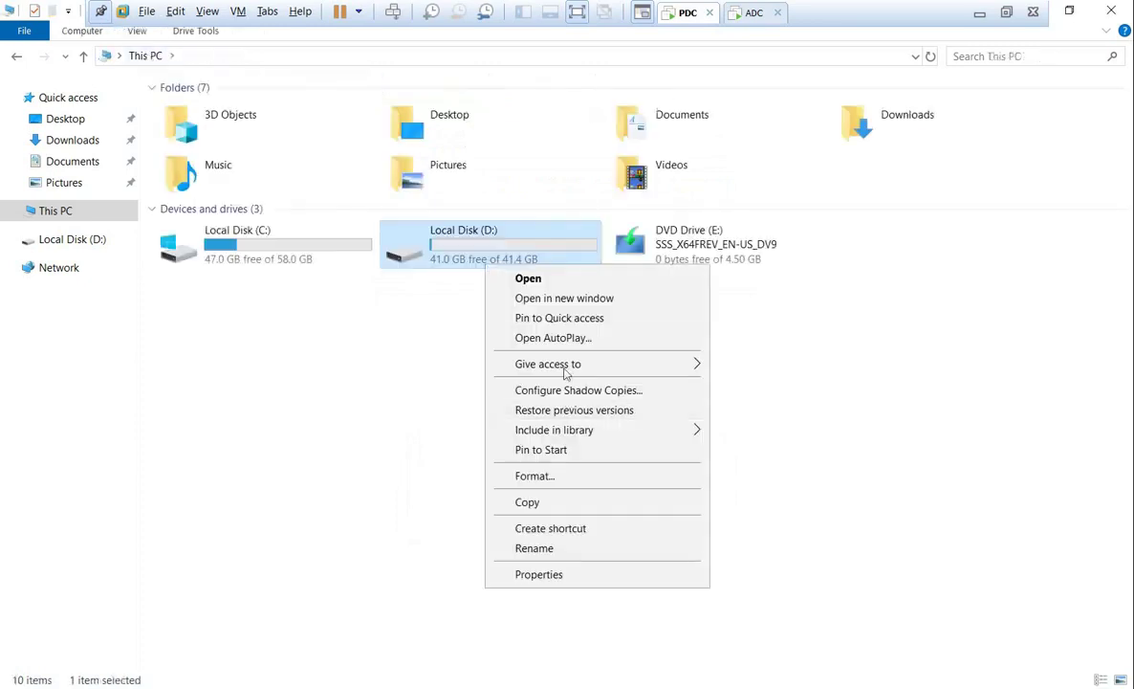
left_click(536, 391)
left_click(477, 392)
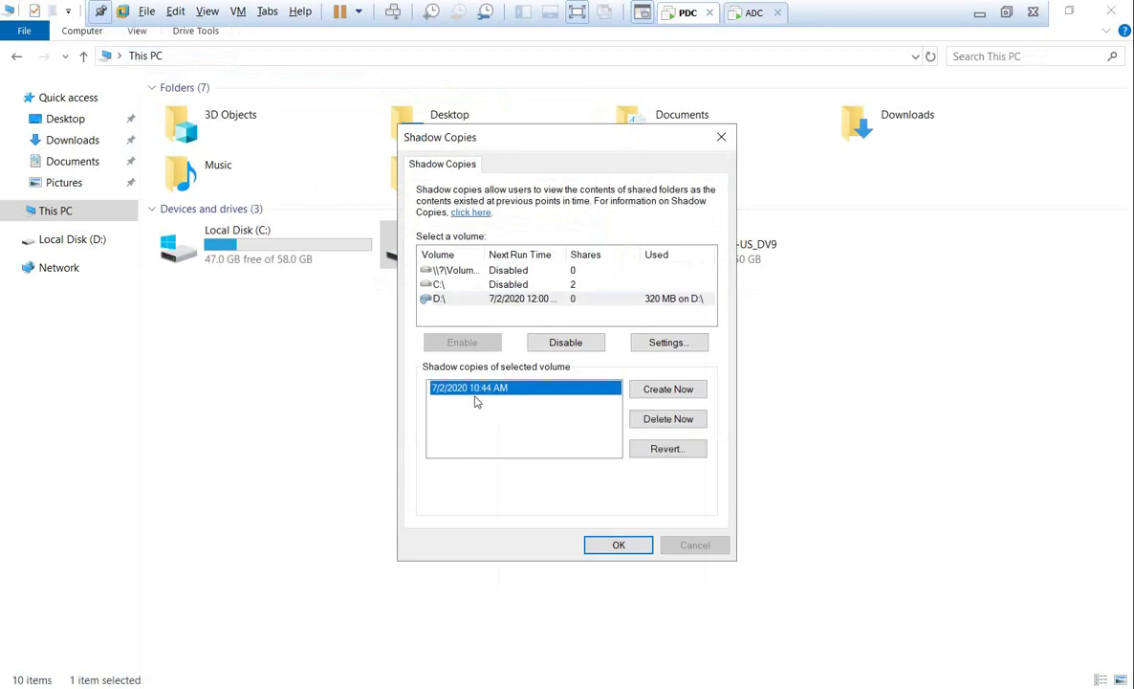
left_click(691, 450)
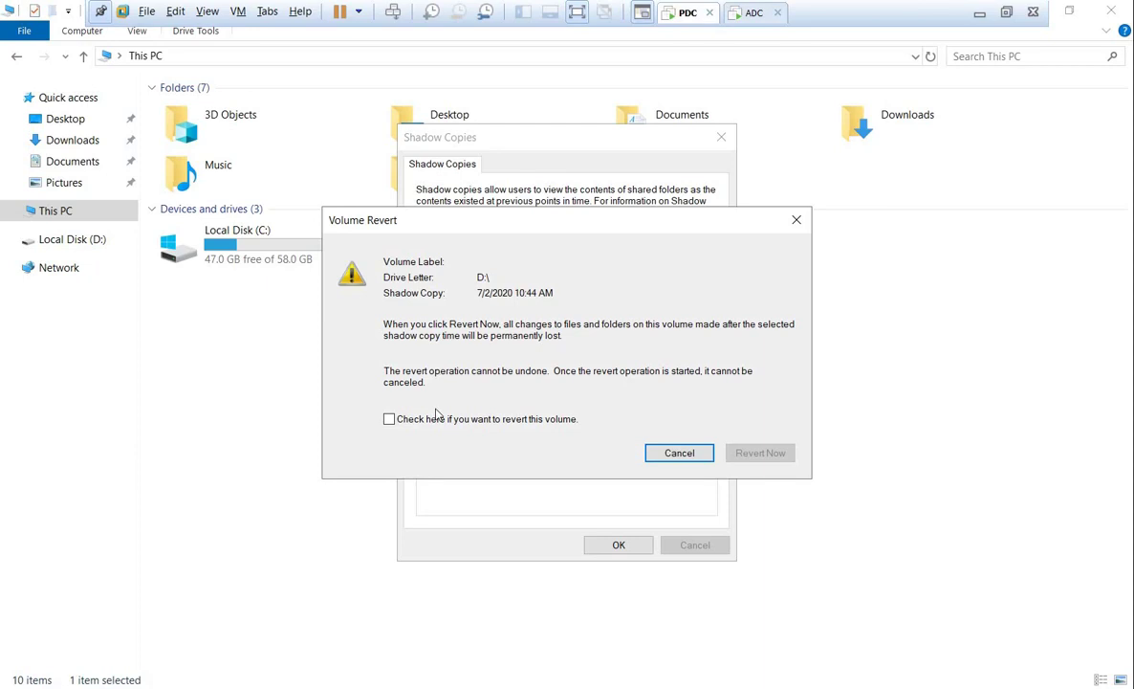
left_click(679, 452)
left_click(619, 544)
Create a new folder on Local Disk (D:), named with a person's name
double_click(497, 257)
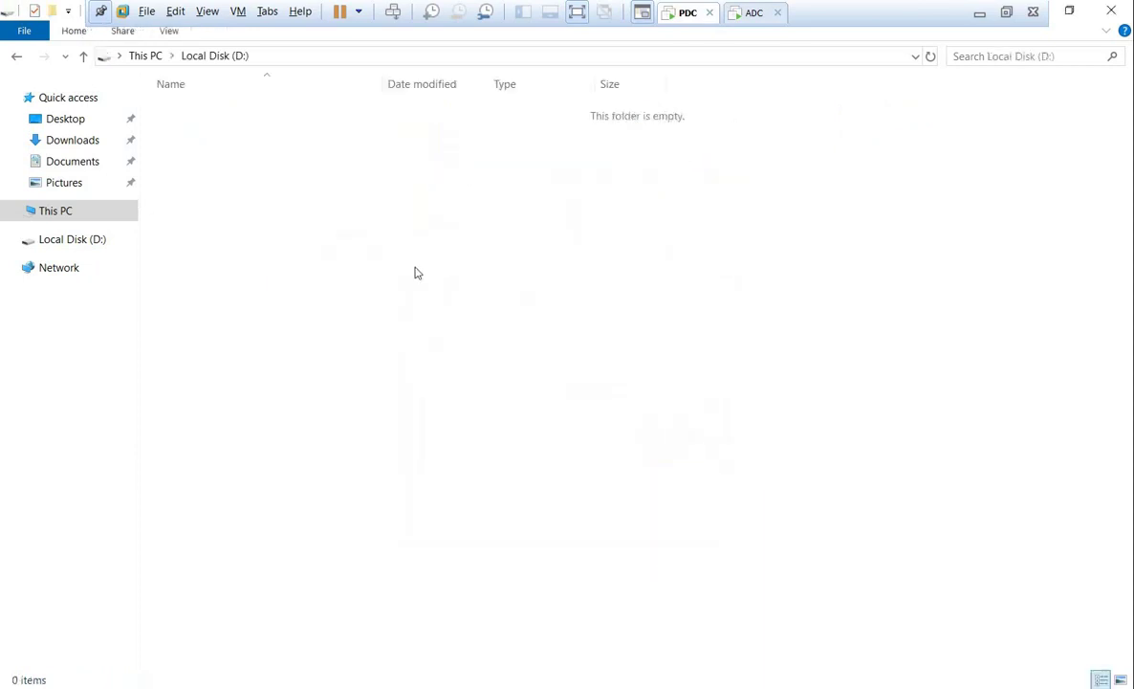
right_click(363, 274)
mouse_move(534, 491)
left_click(587, 497)
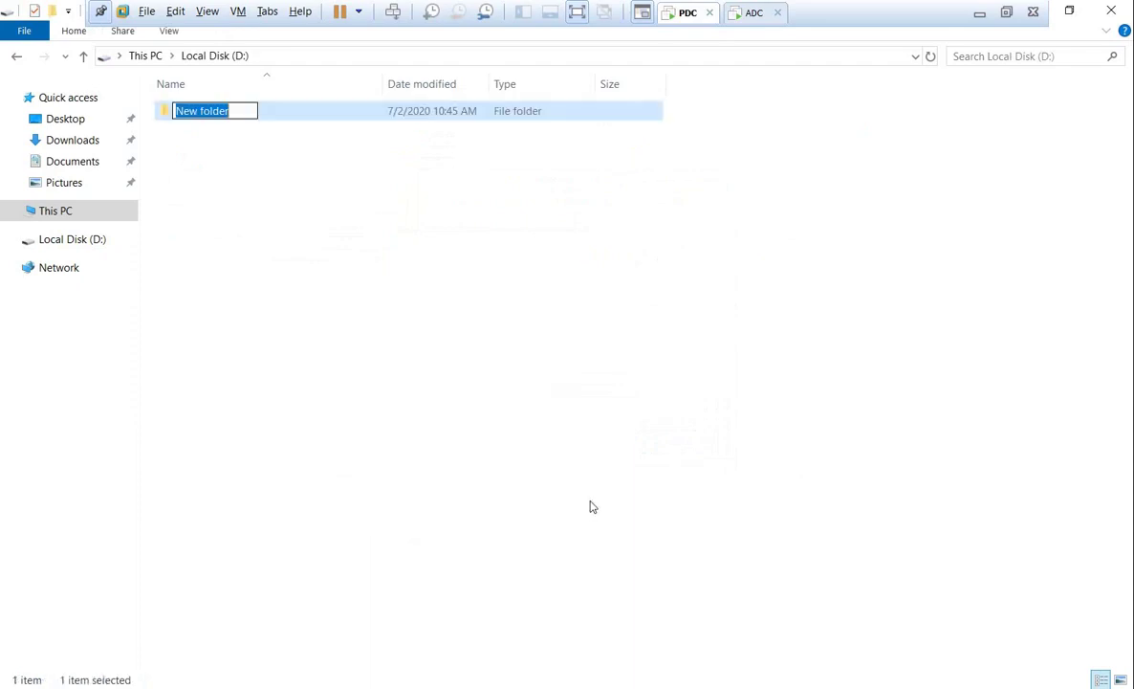
type("malek")
key("Return")
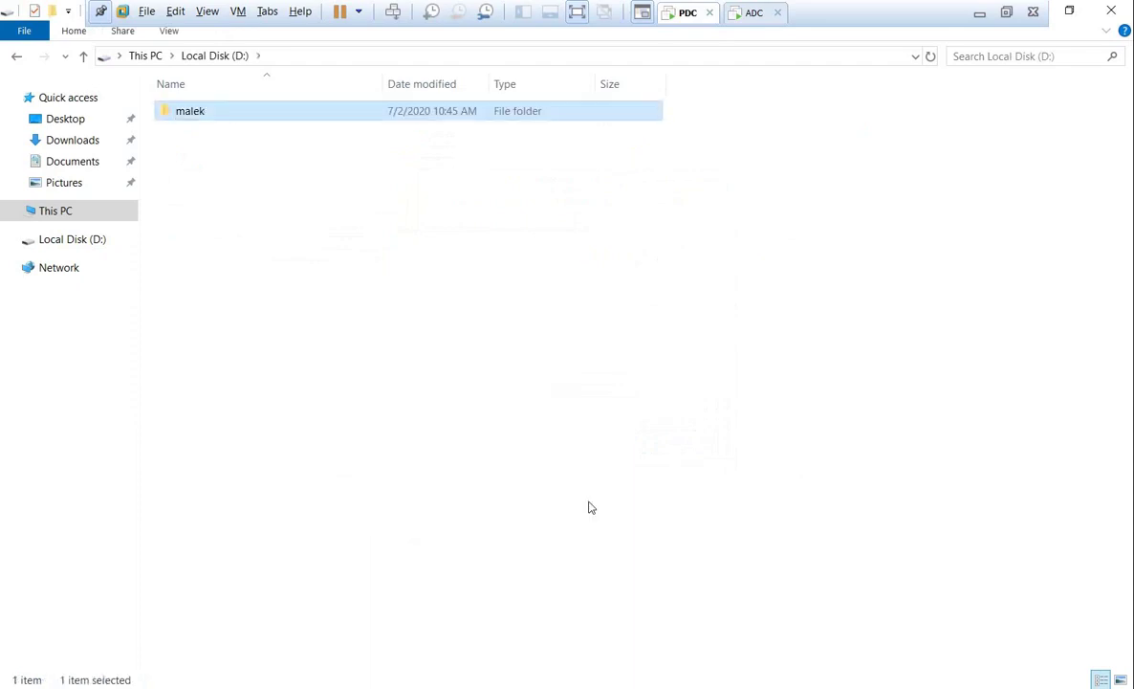
Revert the D:\ volume to its 7/2/2020 10:44 AM shadow copy and close the Shadow Copies dialog
left_click(145, 55)
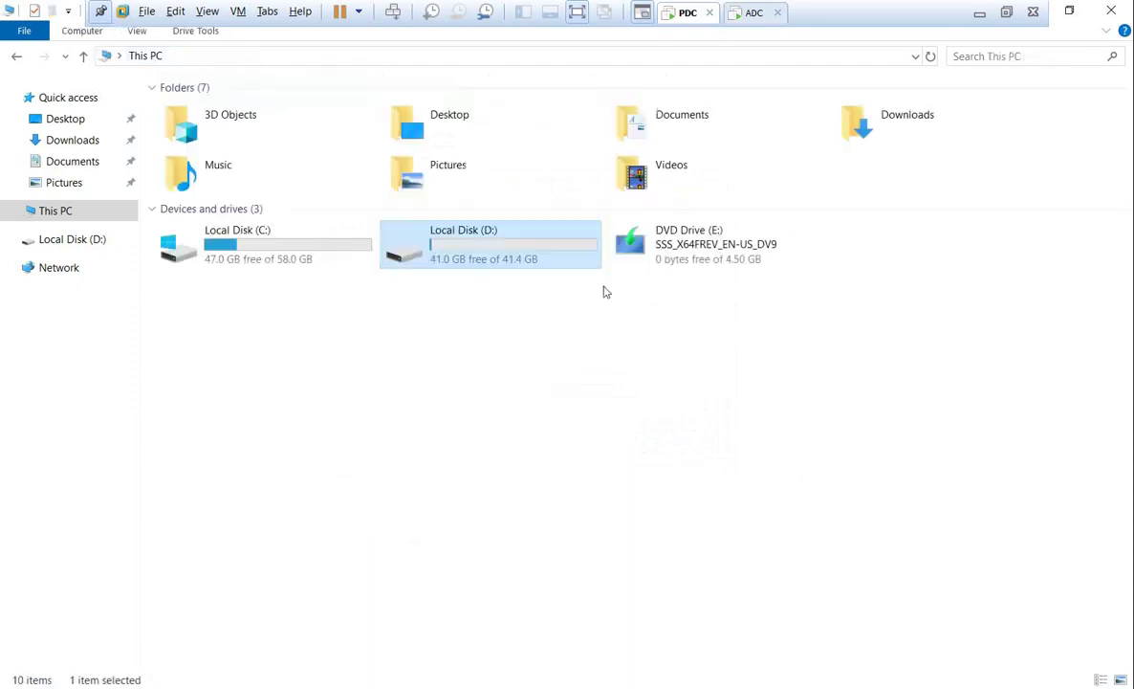
right_click(528, 247)
left_click(621, 368)
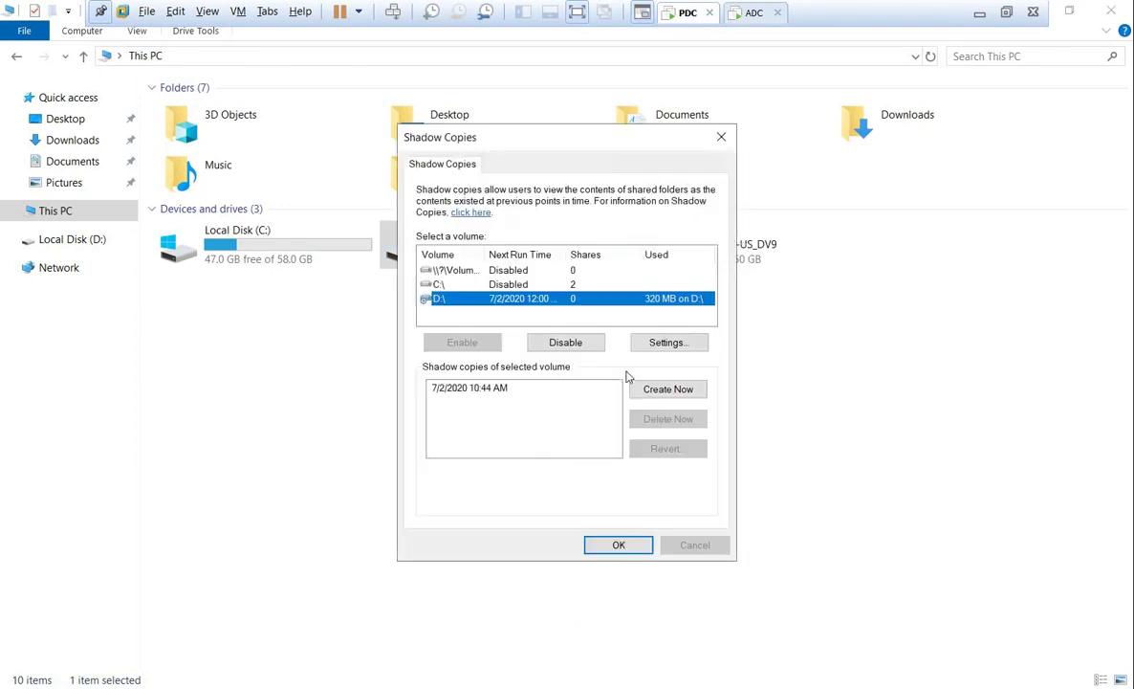
left_click(487, 388)
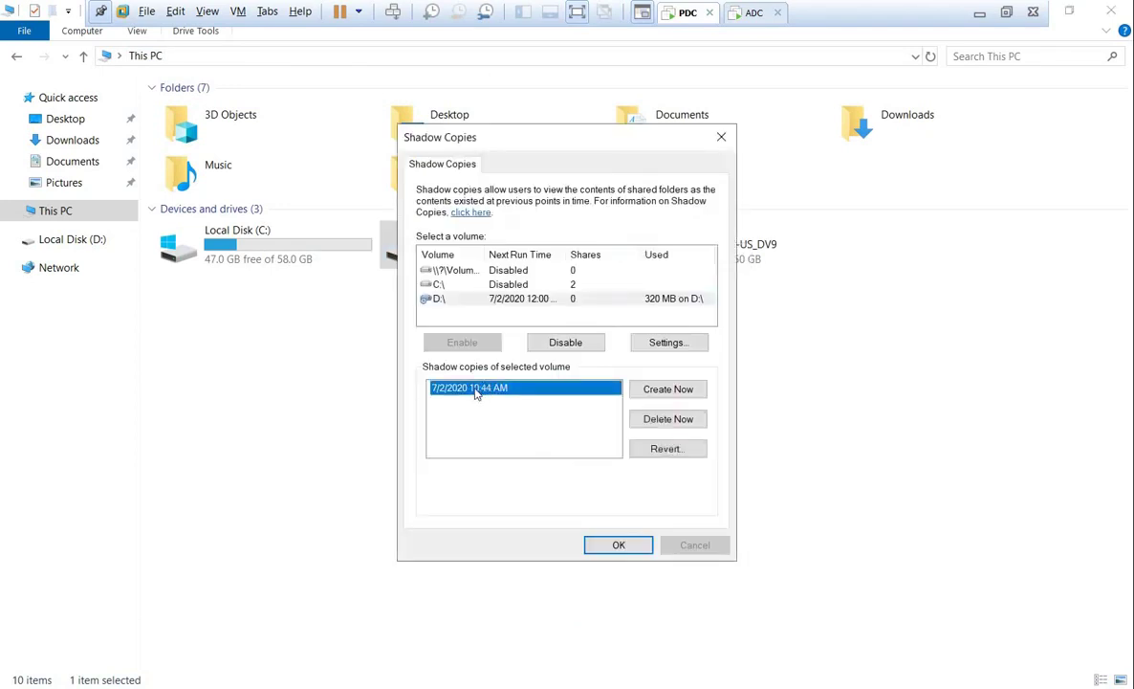
left_click(670, 449)
left_click(389, 419)
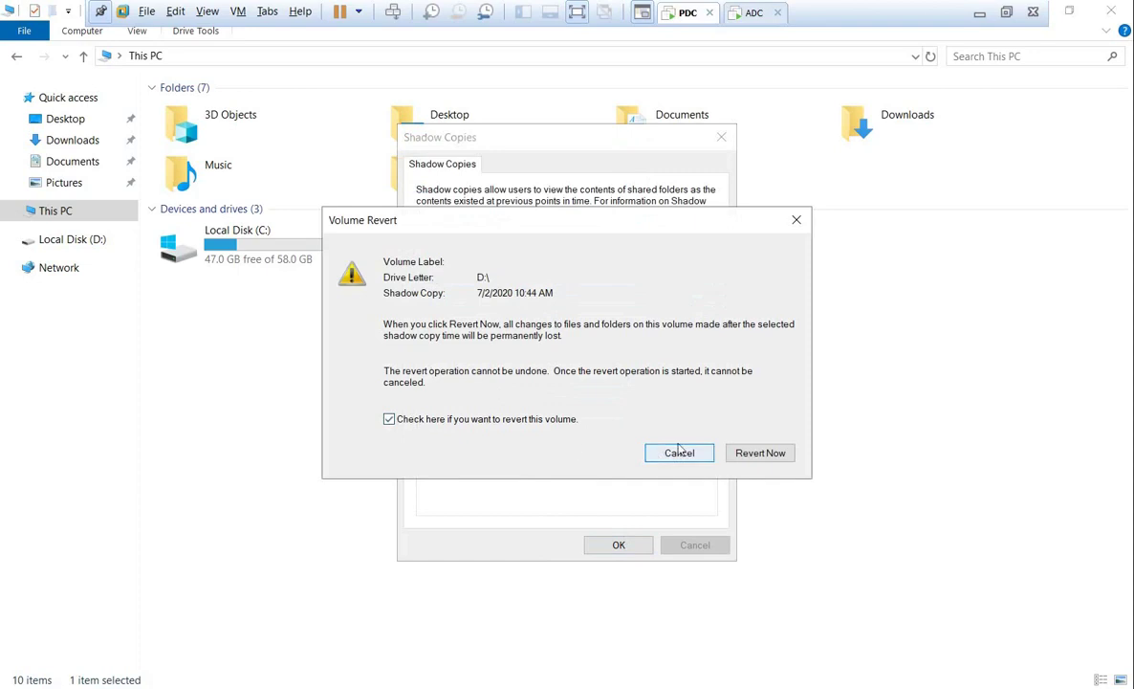
left_click(757, 452)
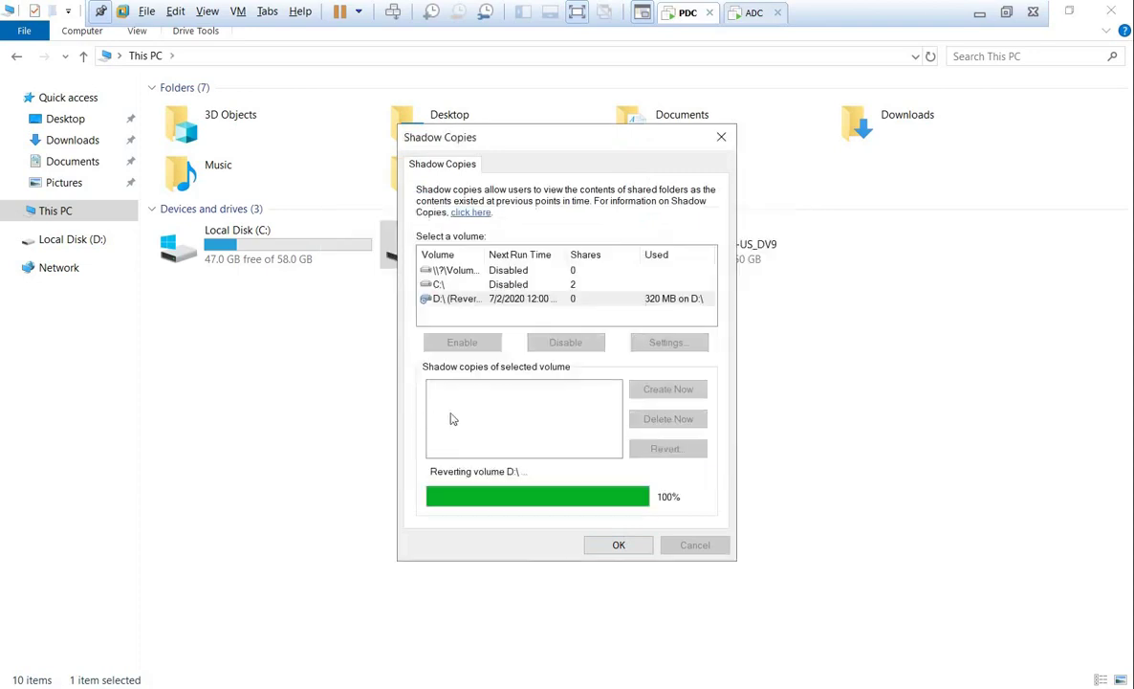
left_click(619, 545)
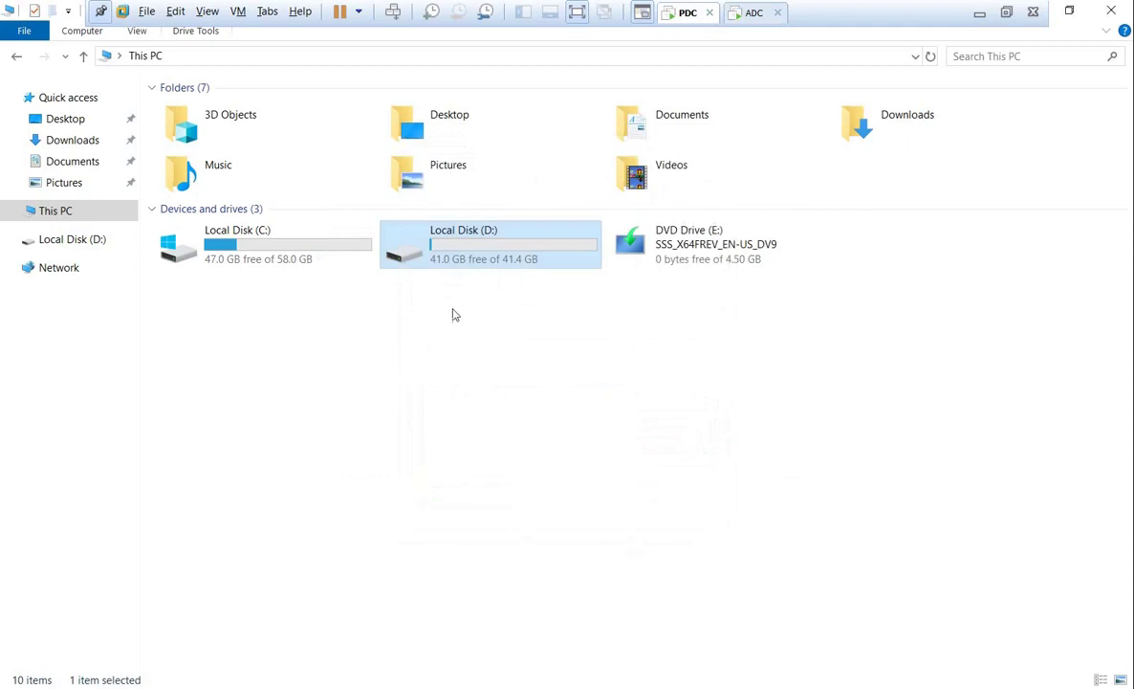
Check the data folder on drive D: by viewing its data text file, close the file and return to the drive's root
double_click(465, 256)
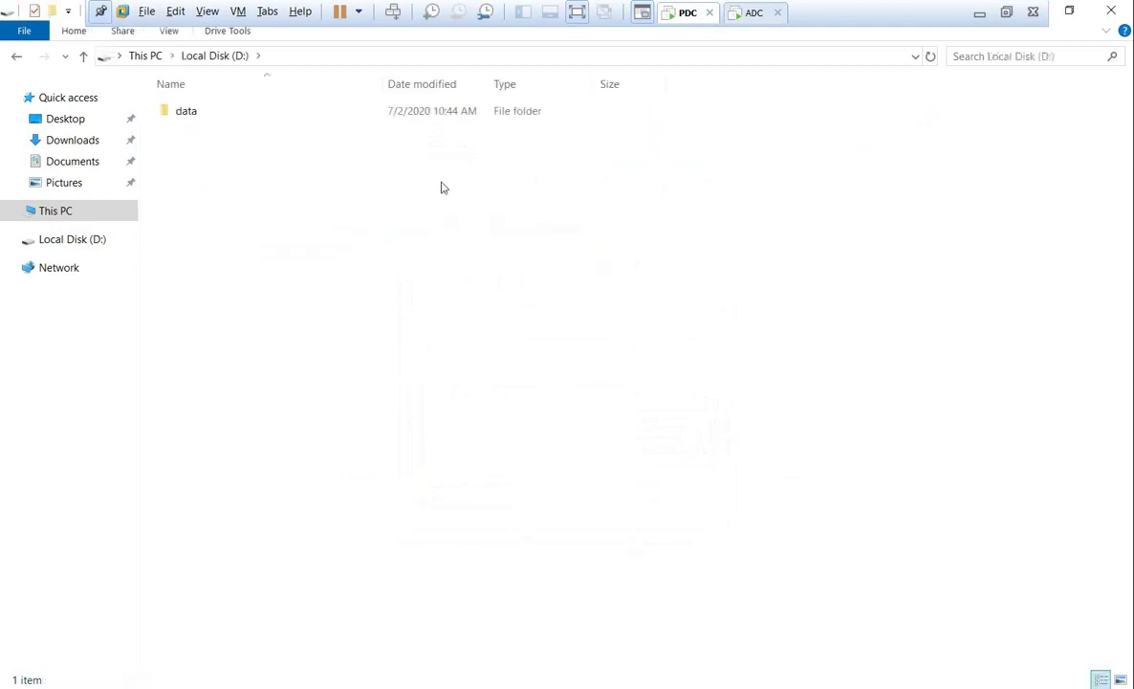
left_click(200, 117)
double_click(200, 117)
double_click(201, 114)
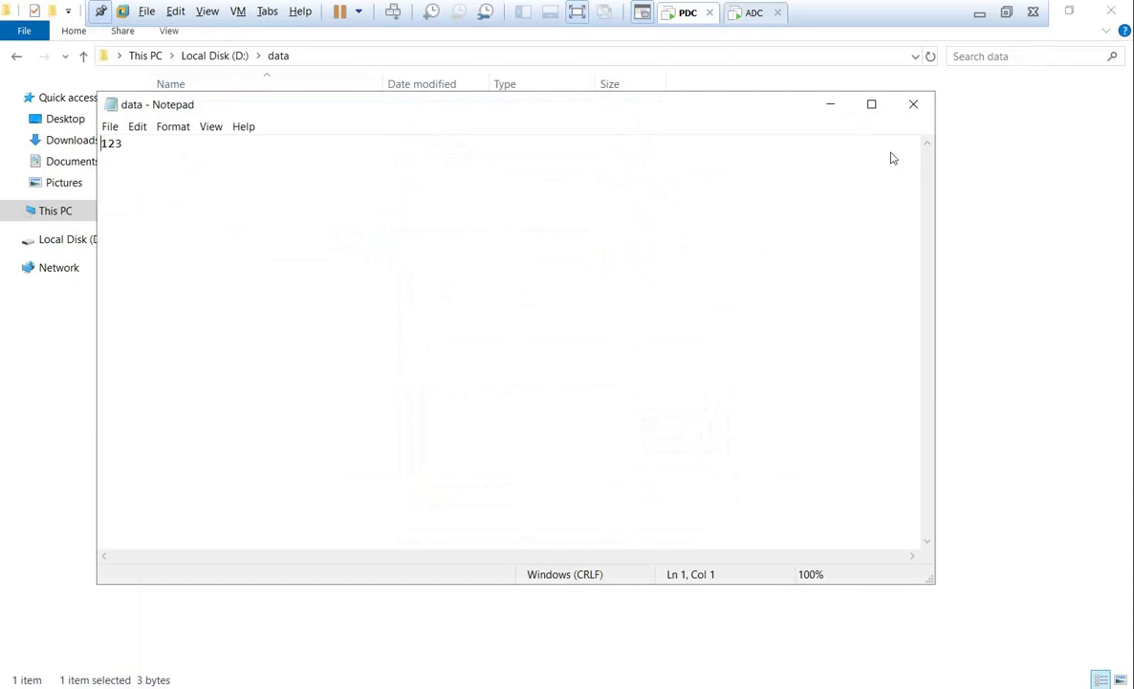
left_click(913, 106)
left_click(215, 62)
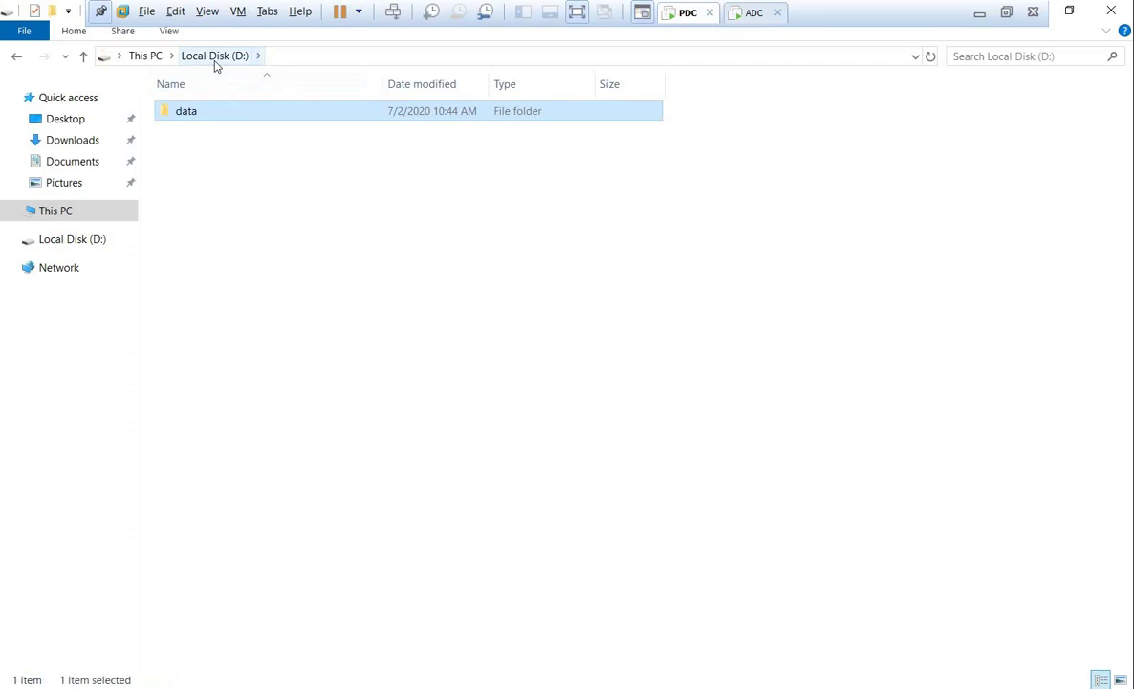
Create three shadow copies of the D:\ volume manually
left_click(146, 55)
right_click(484, 242)
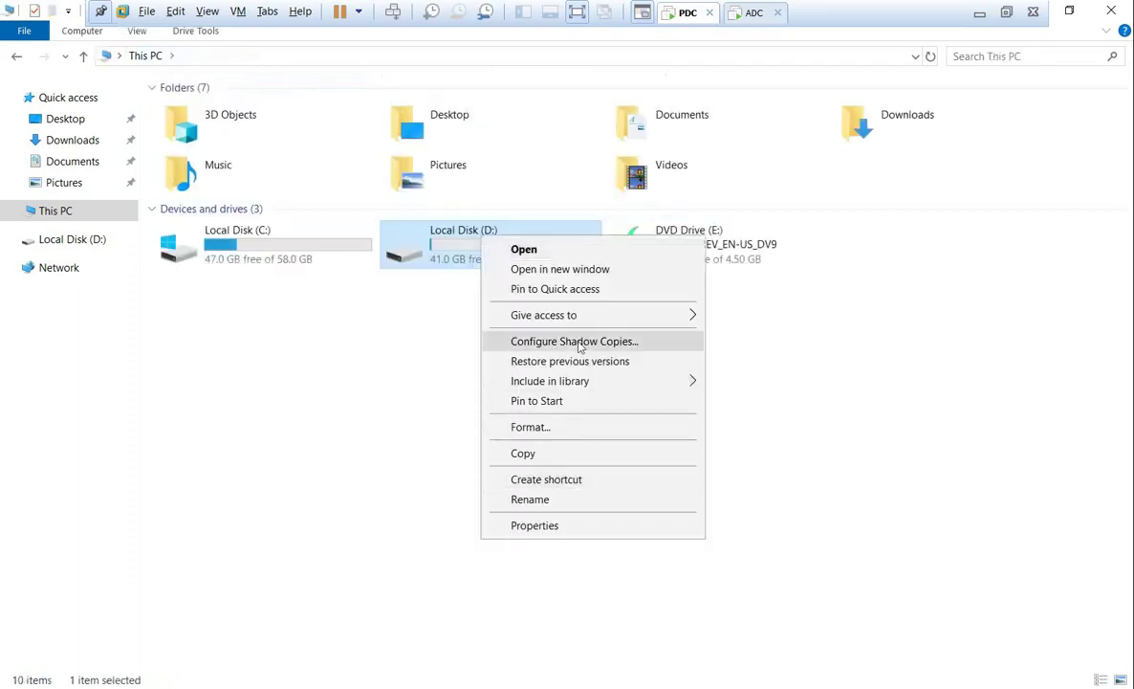
left_click(580, 340)
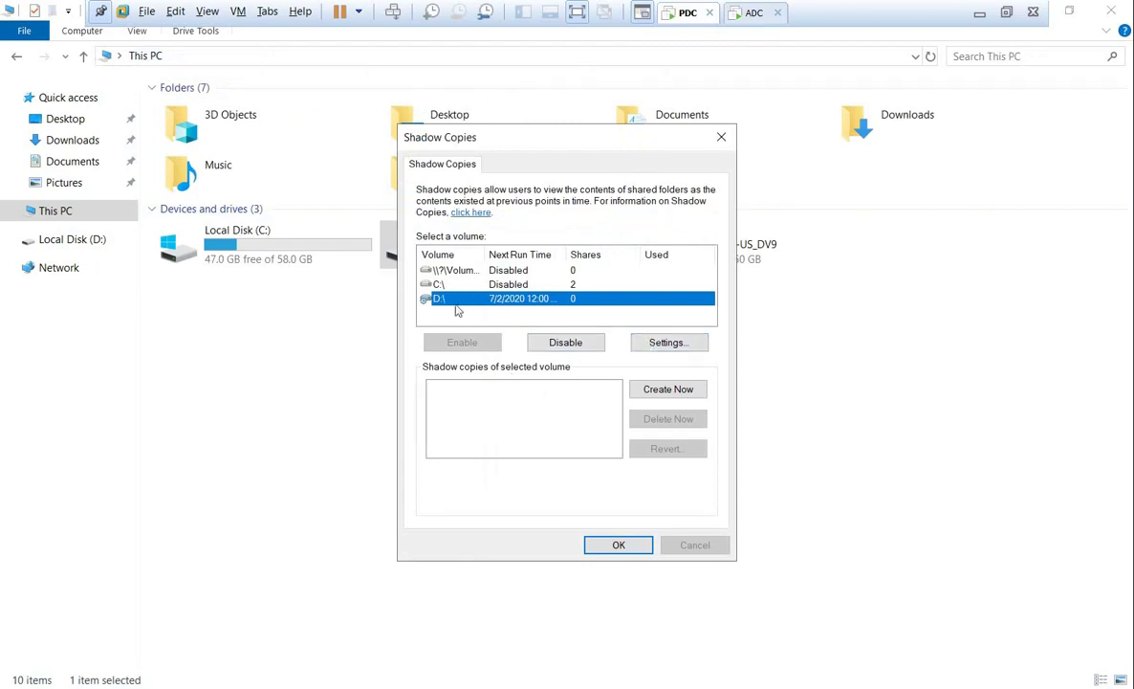
left_click(667, 389)
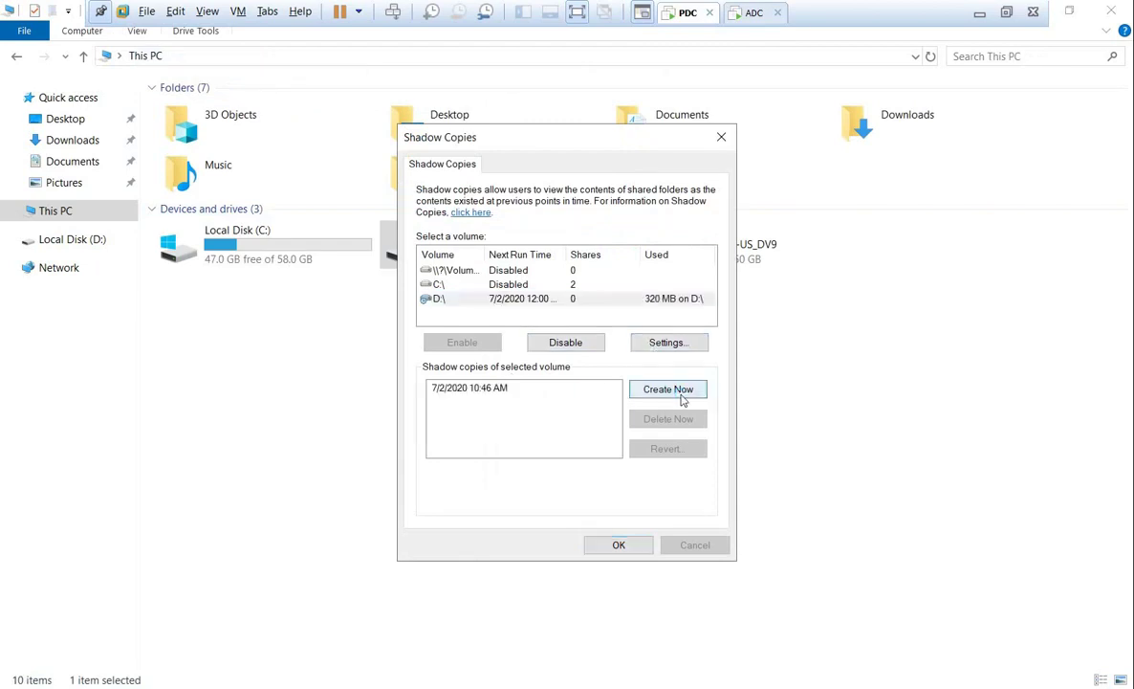
left_click(682, 400)
left_click(682, 400)
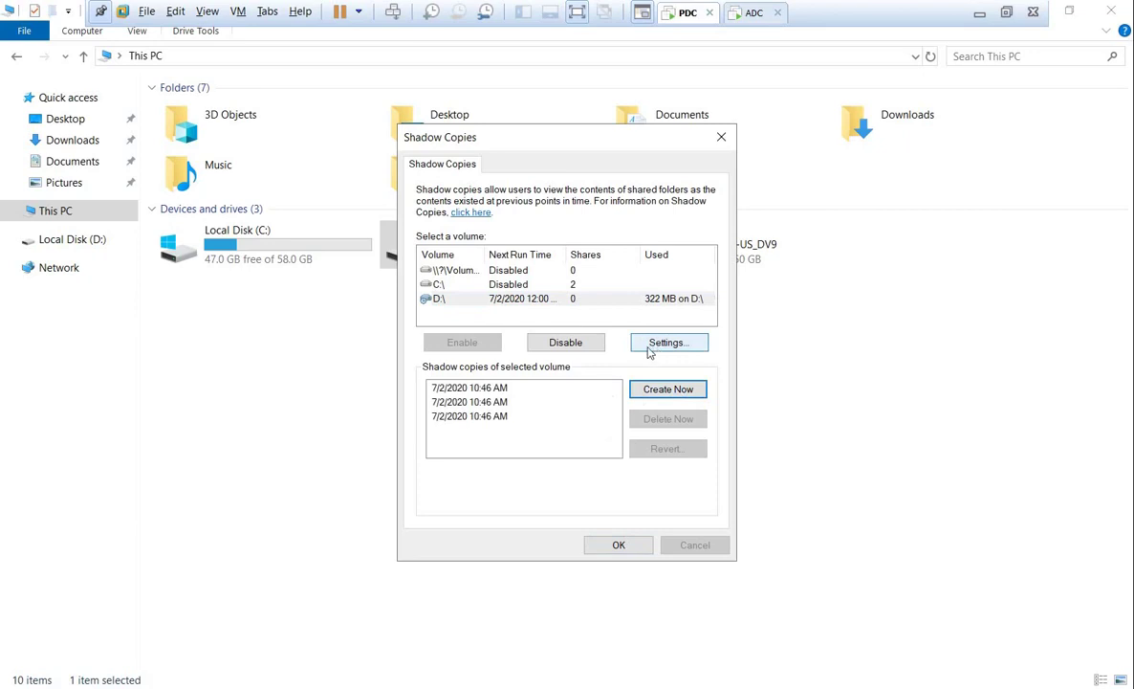
Review the shadow copy storage and schedule settings of the D:\ volume and leave them without saving
left_click(446, 300)
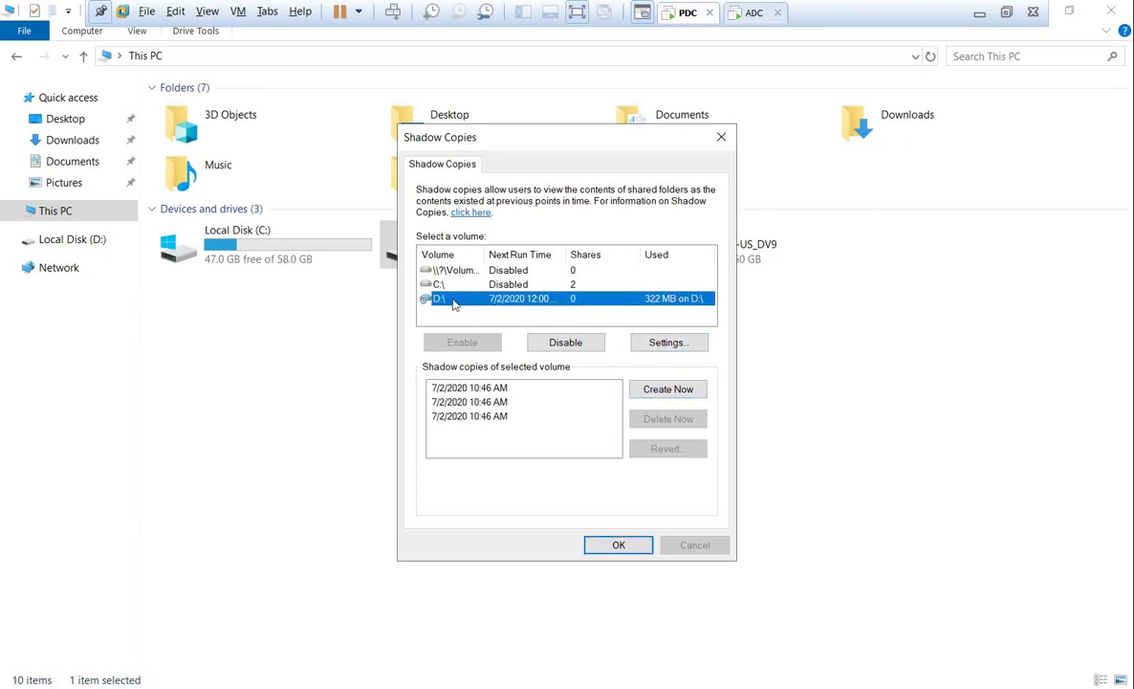
left_click(665, 343)
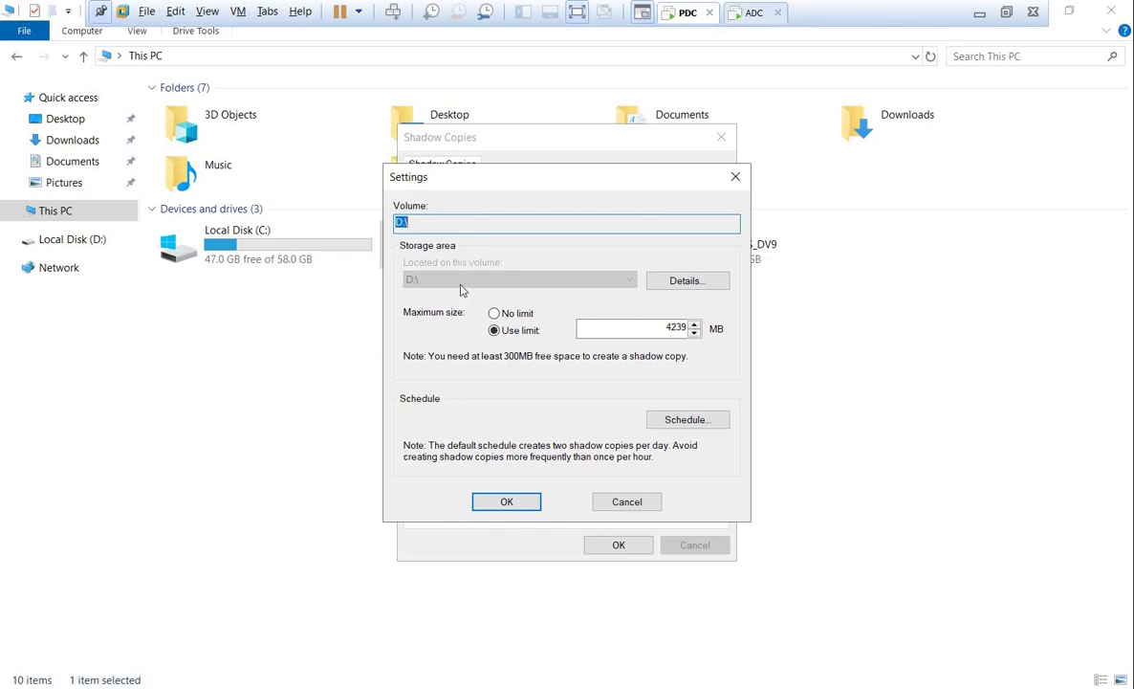
left_click_drag(495, 175, 773, 174)
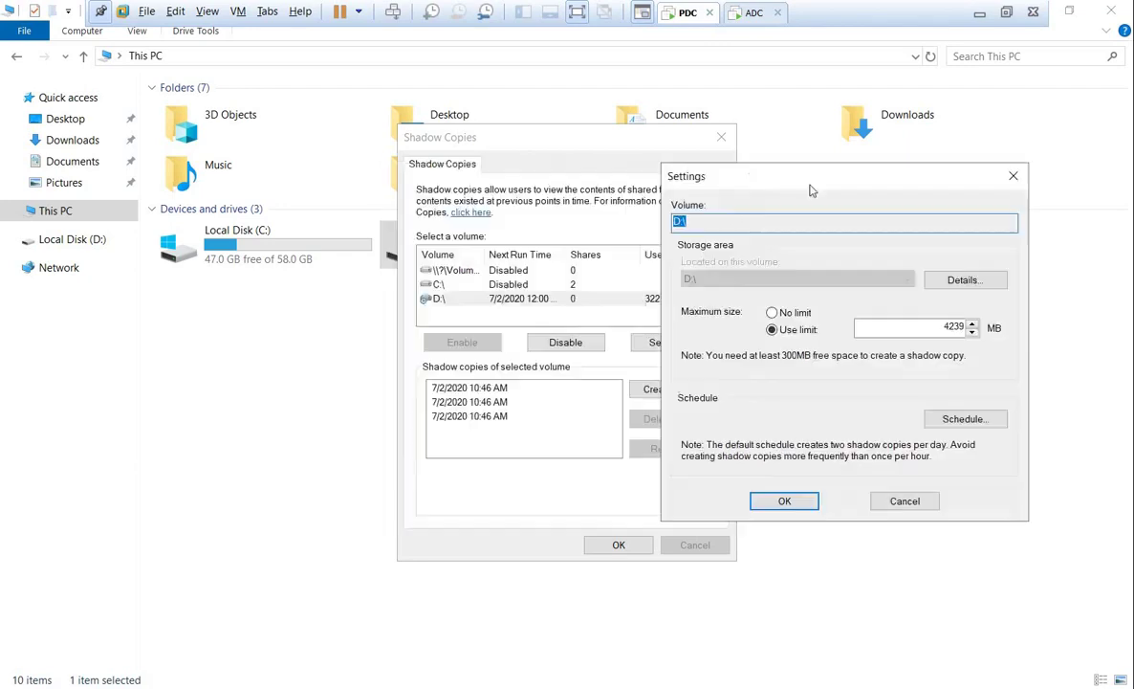
left_click(905, 500)
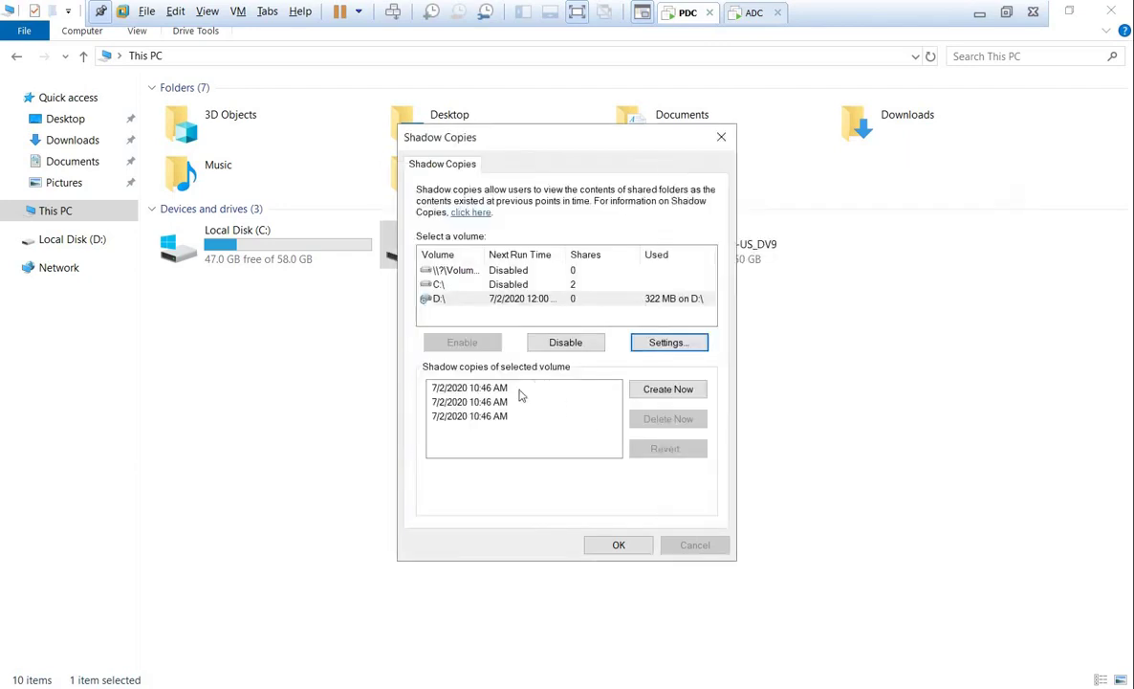
Delete all three 7/2/2020 10:46 AM shadow copies of the D:\ volume
left_click(520, 388)
left_click(652, 418)
left_click(585, 418)
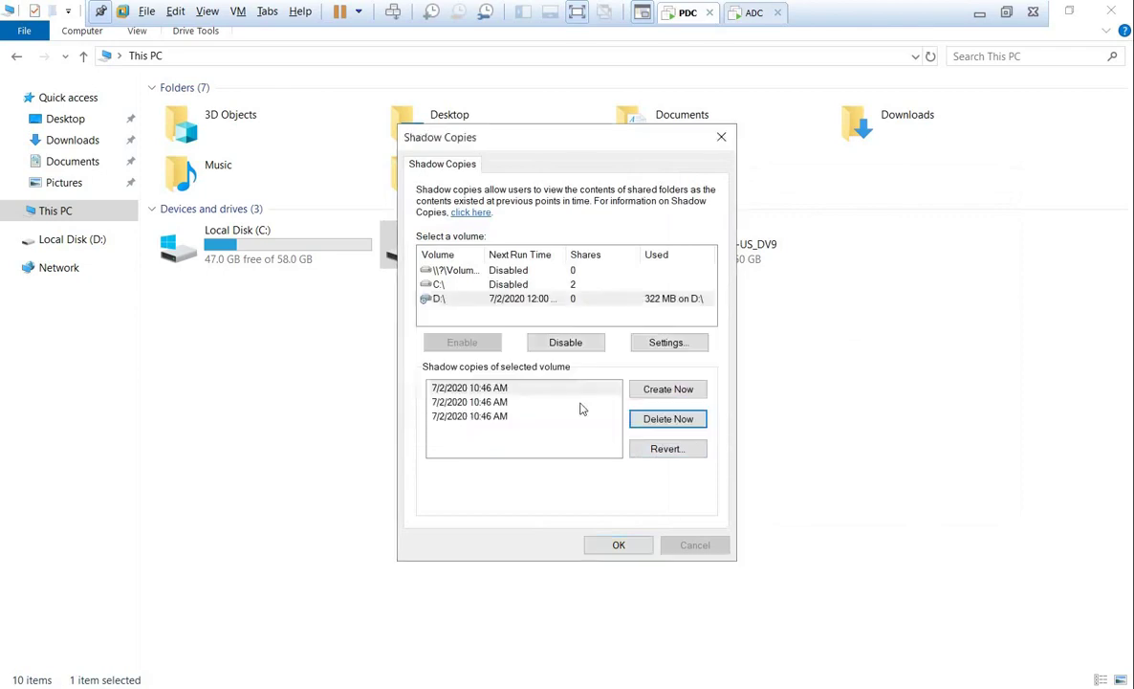
left_click(496, 388)
left_click(667, 418)
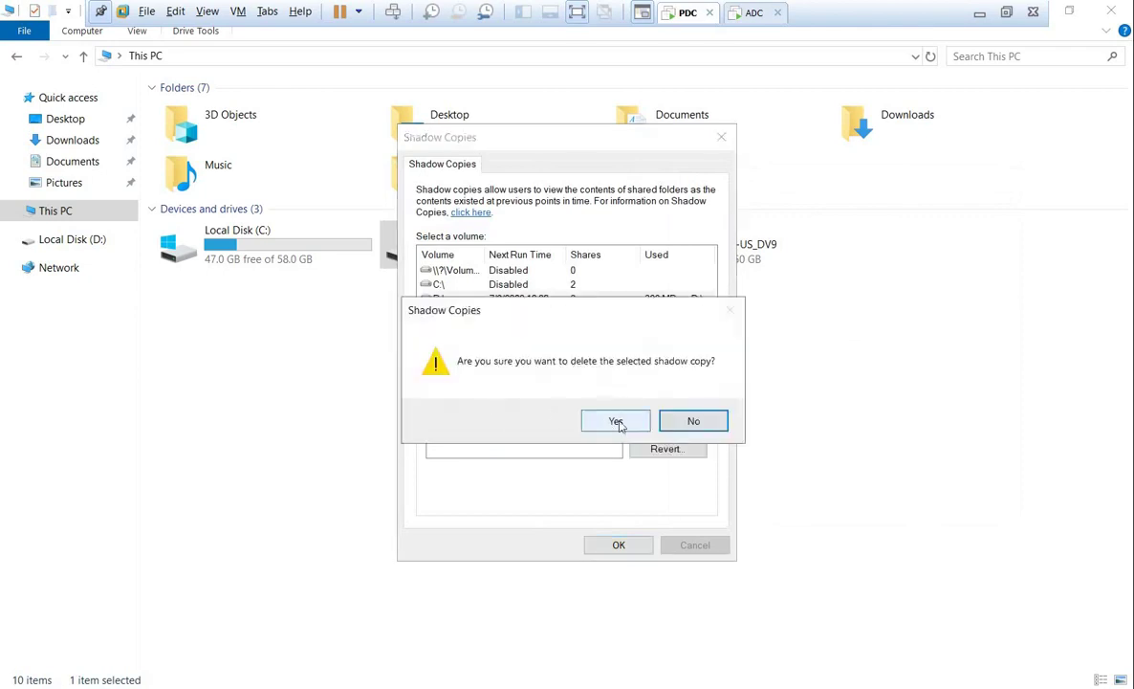
left_click(612, 420)
left_click(491, 390)
left_click(667, 418)
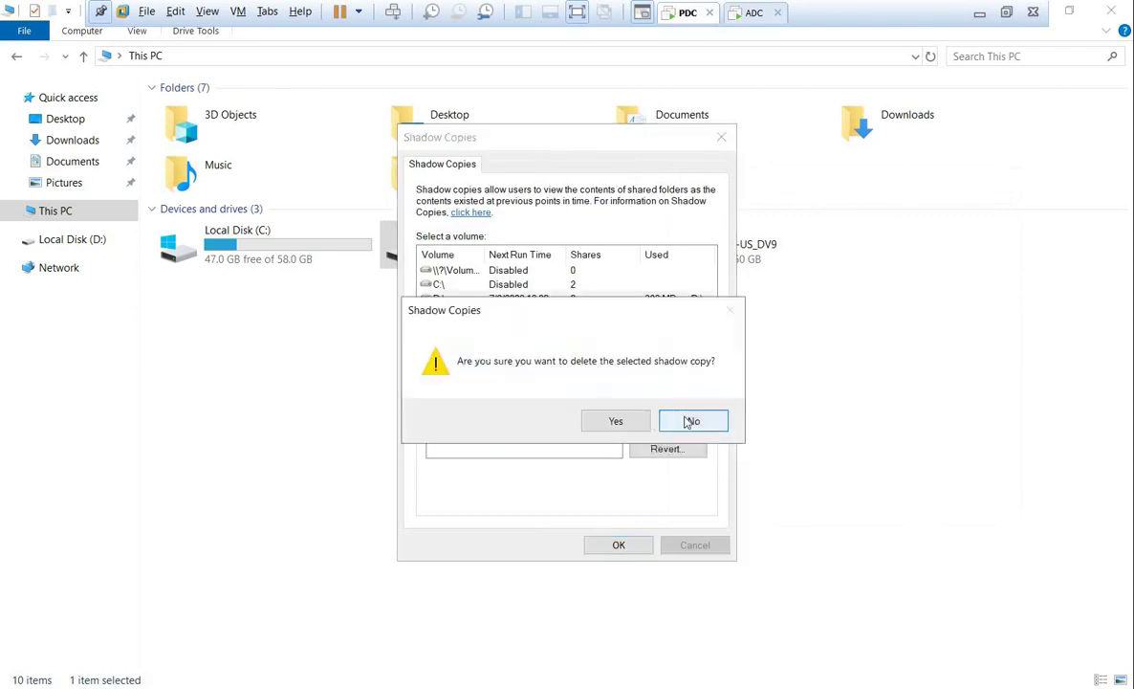
left_click(608, 419)
Open the D:\ volume's shadow copy settings, choose D:\ as the storage area and inspect the maximum size limit
left_click(669, 342)
left_click(449, 279)
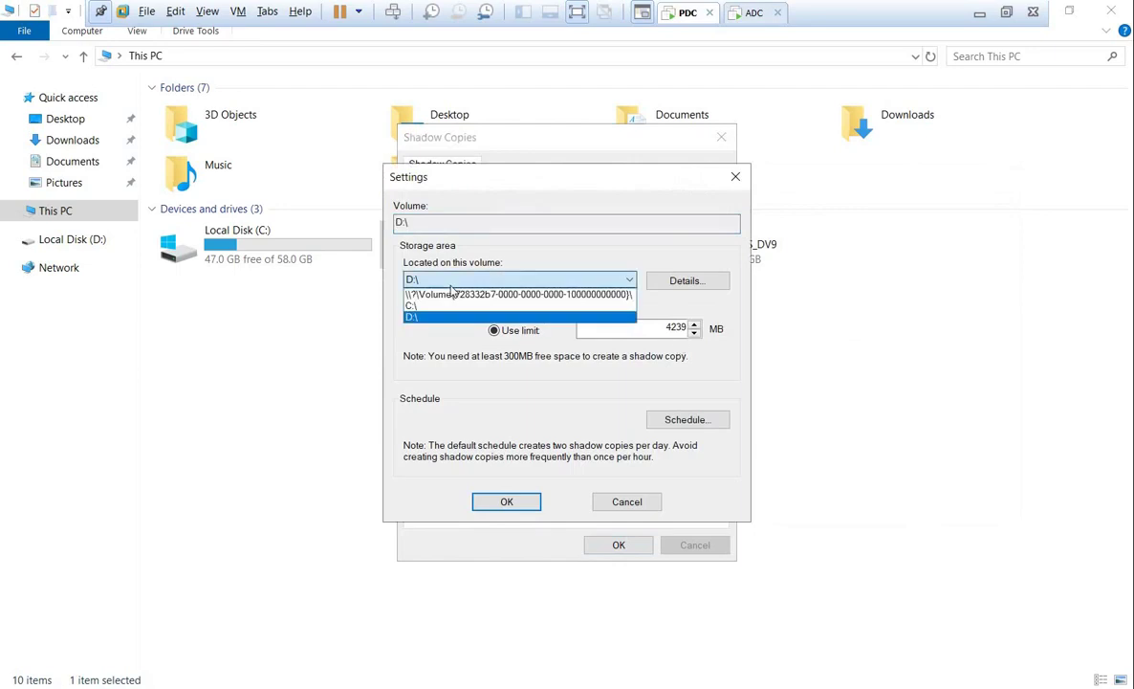
left_click(413, 320)
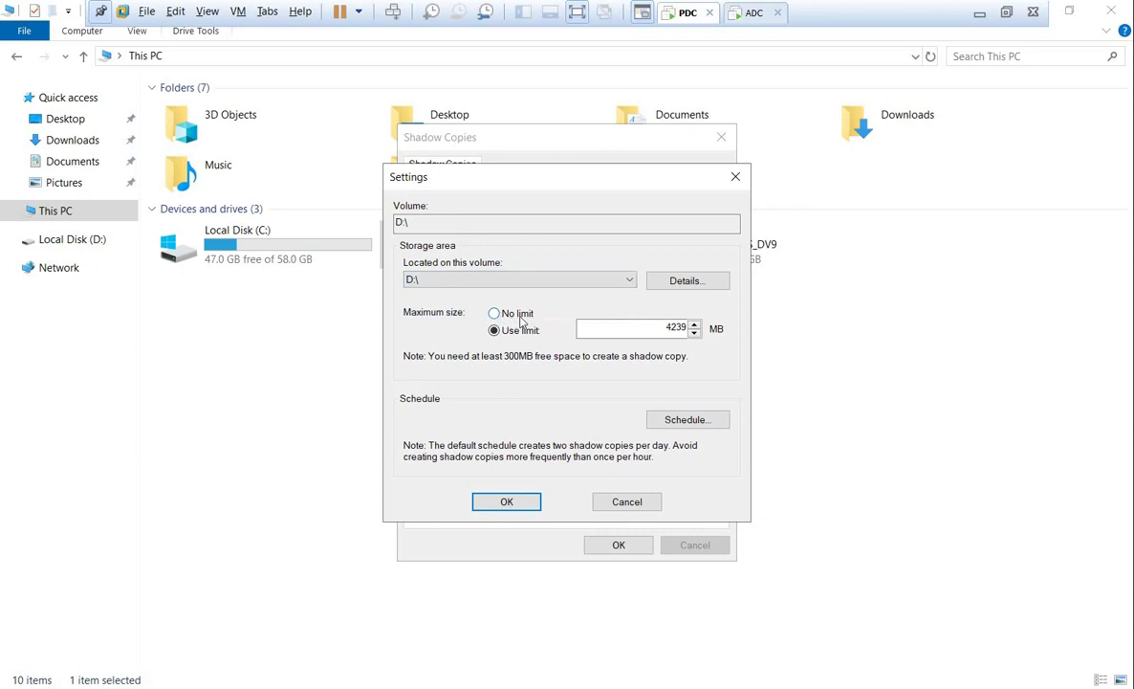
double_click(666, 329)
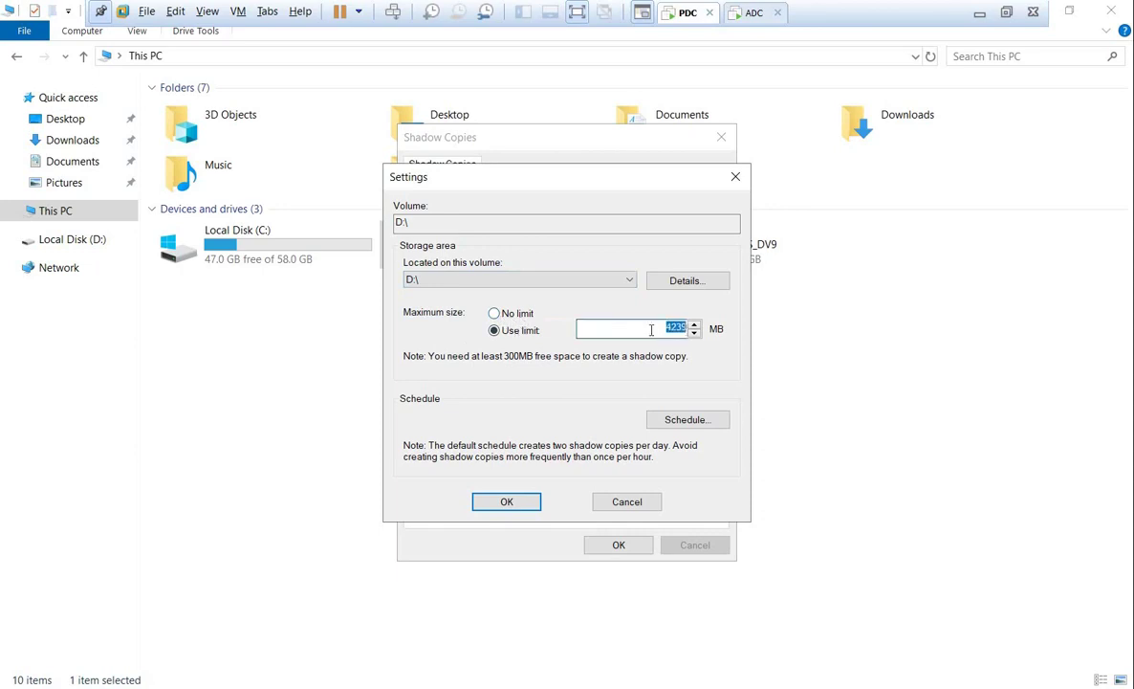
left_click(651, 329)
Open the shadow copy schedule for D:\ and review the list of existing scheduled runs
left_click(707, 421)
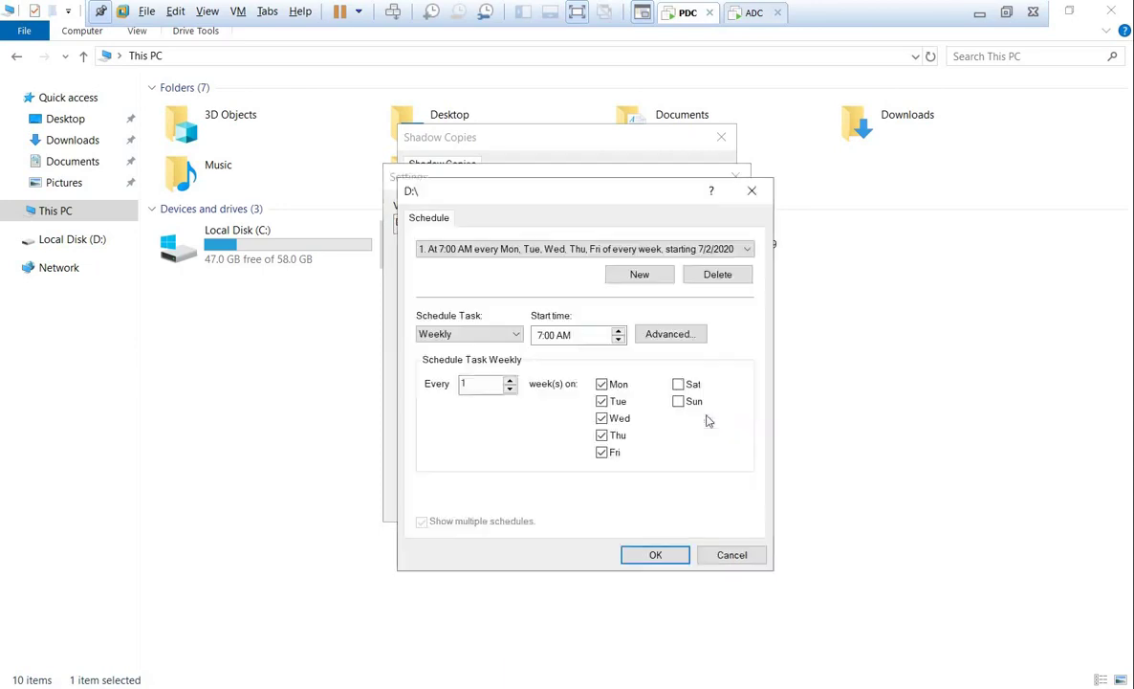
left_click(748, 250)
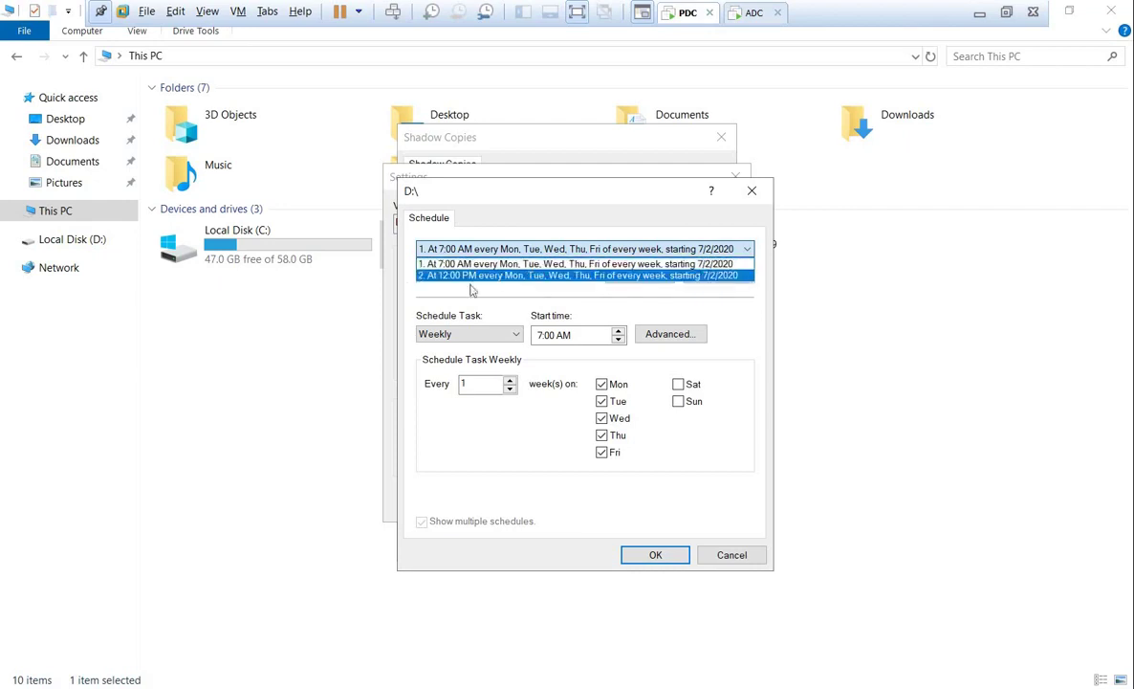
left_click(435, 285)
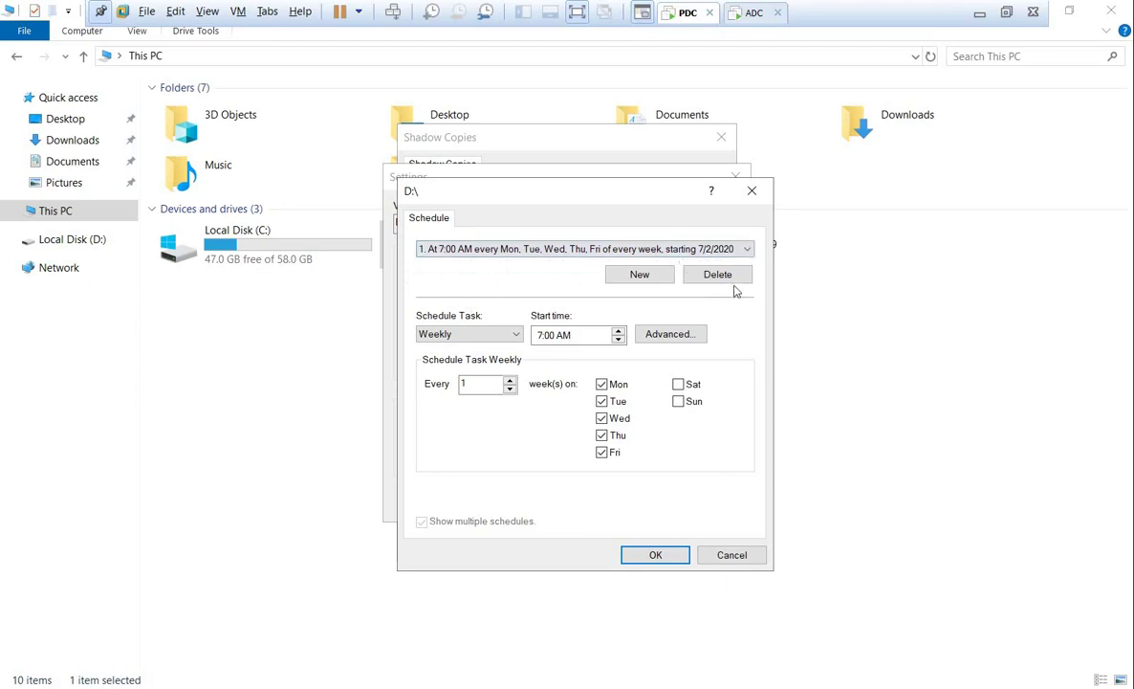
Add a new shadow copy schedule for D:\ with the Daily task frequency
left_click(662, 277)
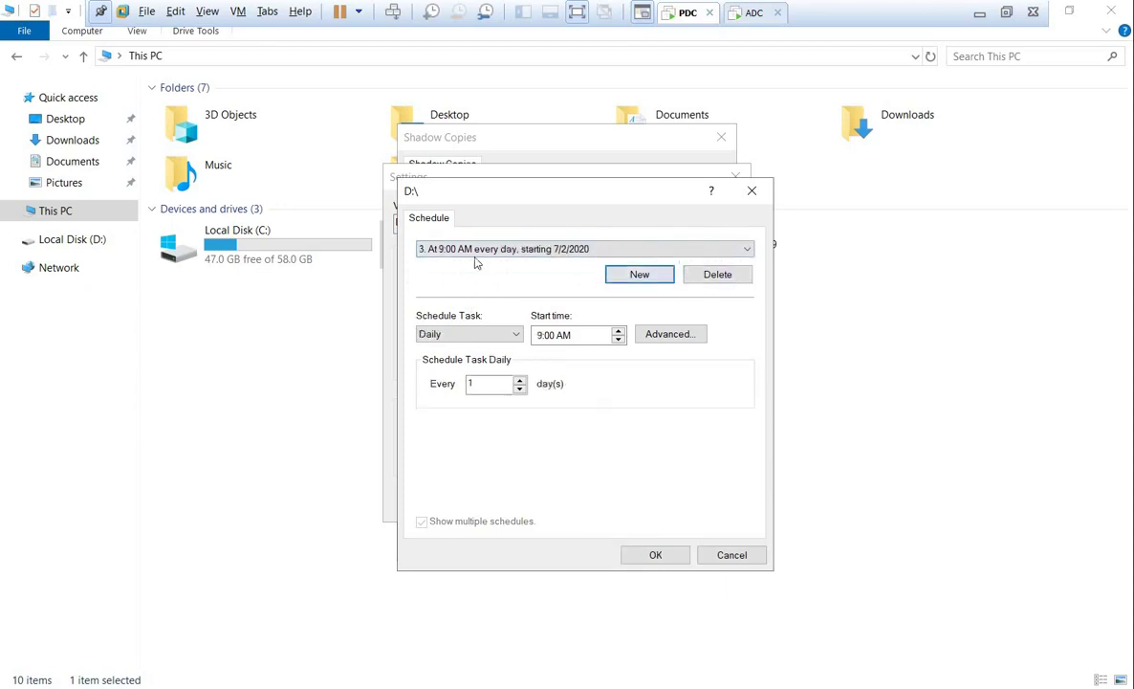
left_click(483, 341)
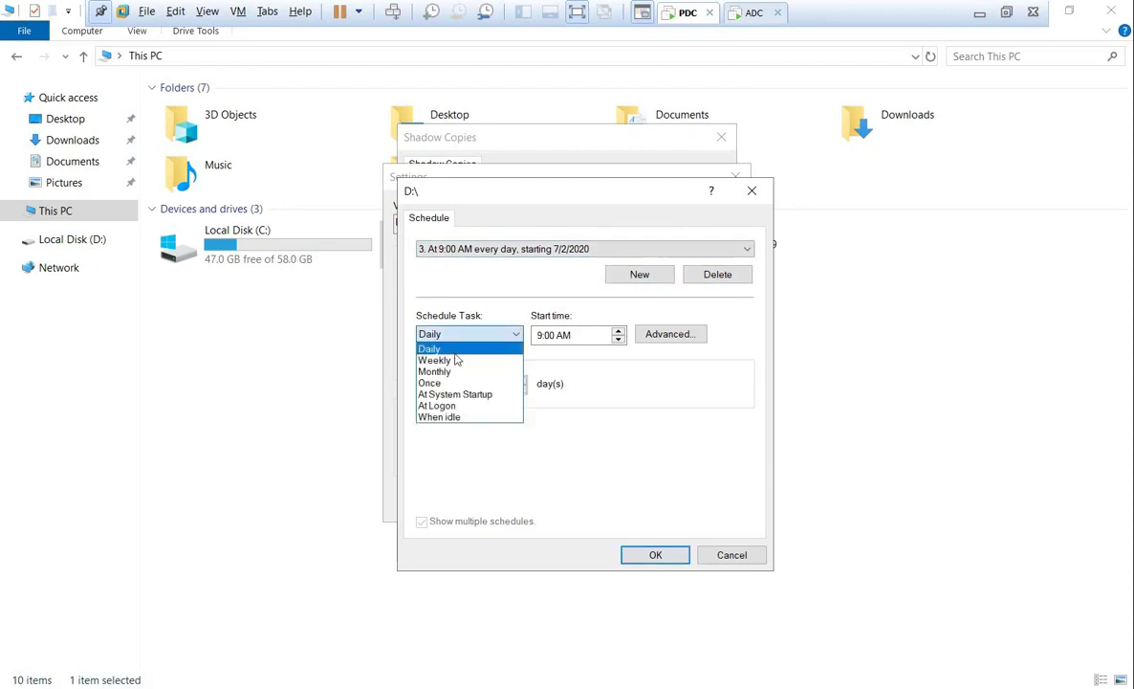
left_click(453, 350)
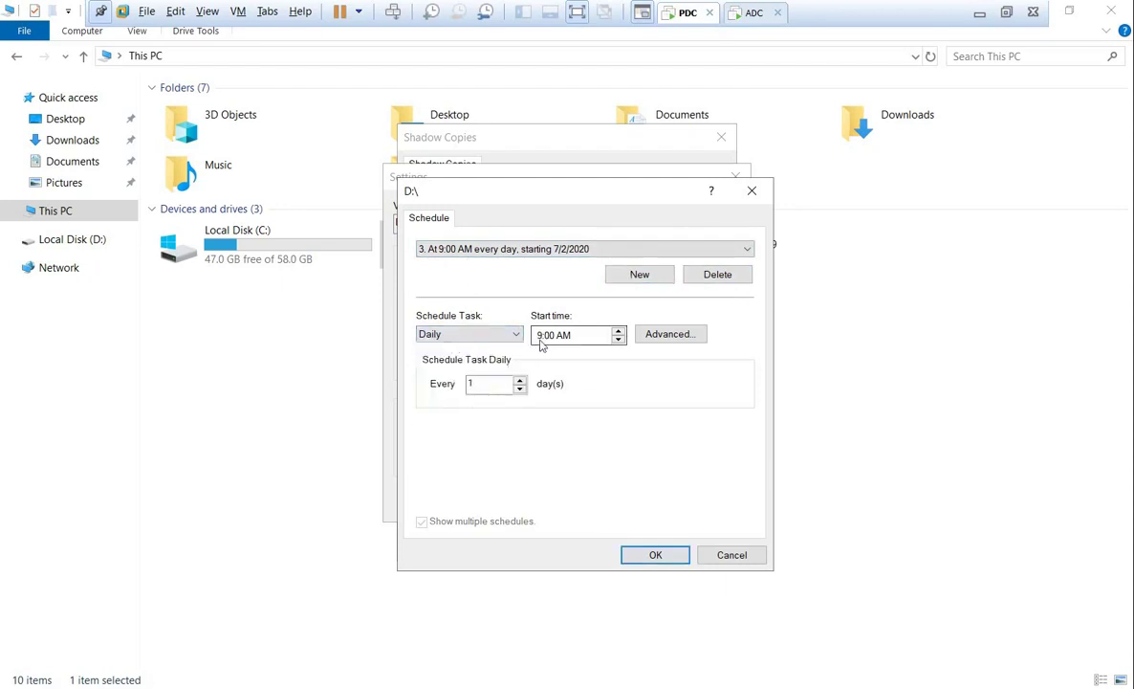
double_click(500, 384)
Try the Weekly and Monthly frequencies for the new D:\ shadow copy schedule and return it to Daily
left_click(464, 331)
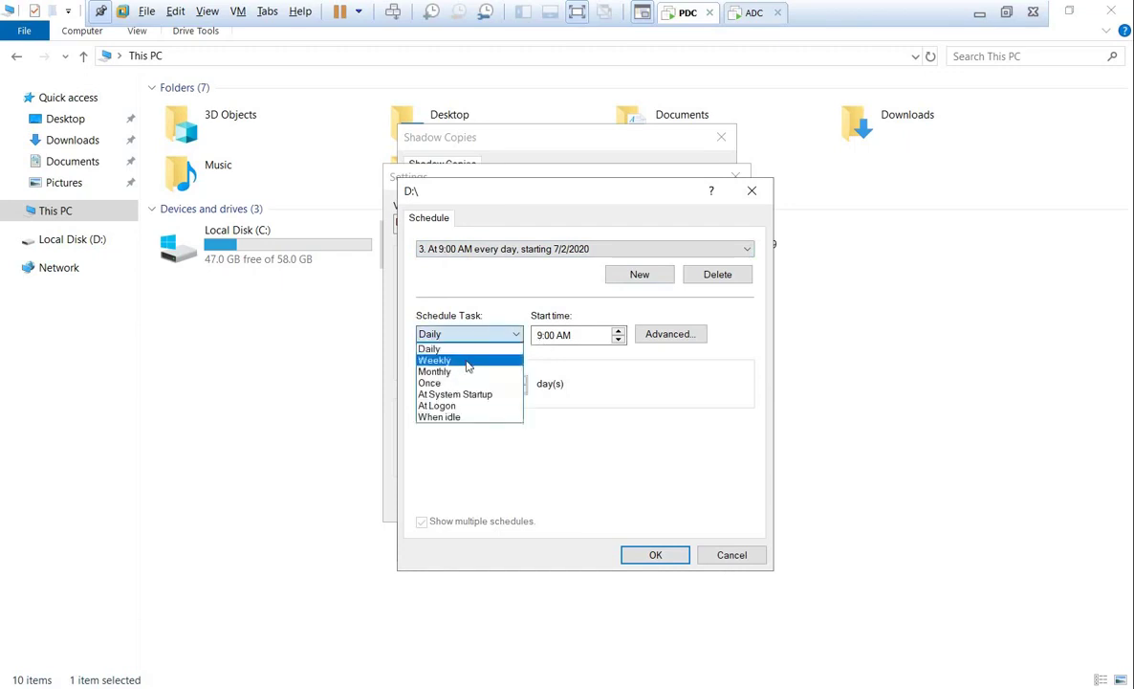
left_click(468, 361)
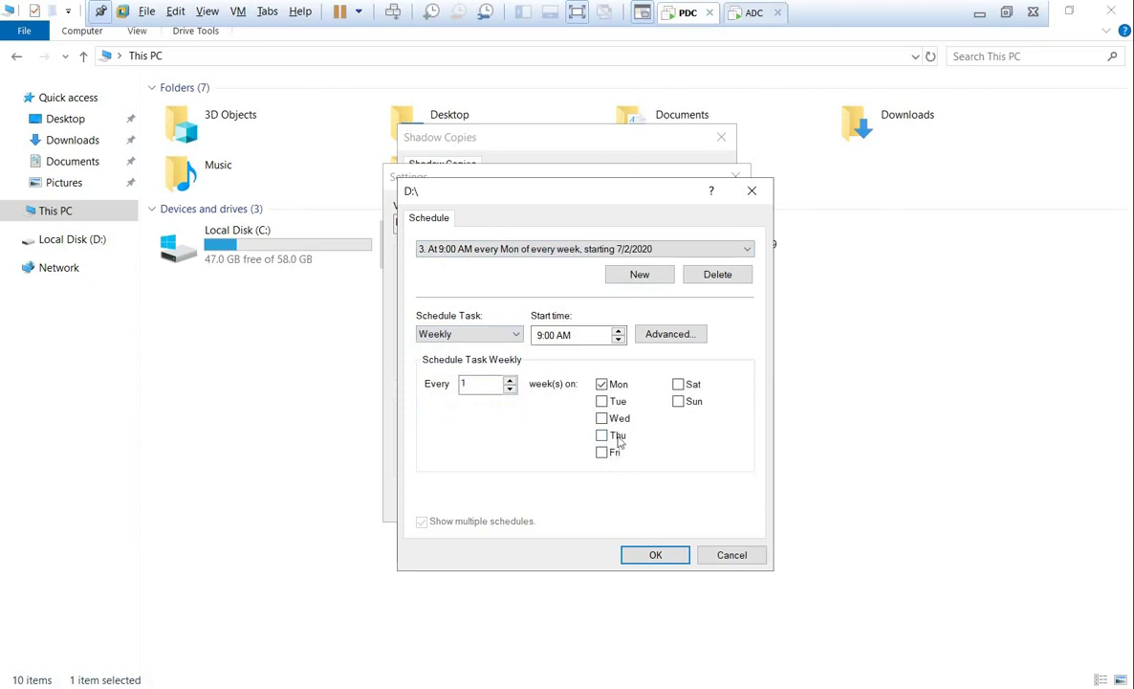
left_click(494, 335)
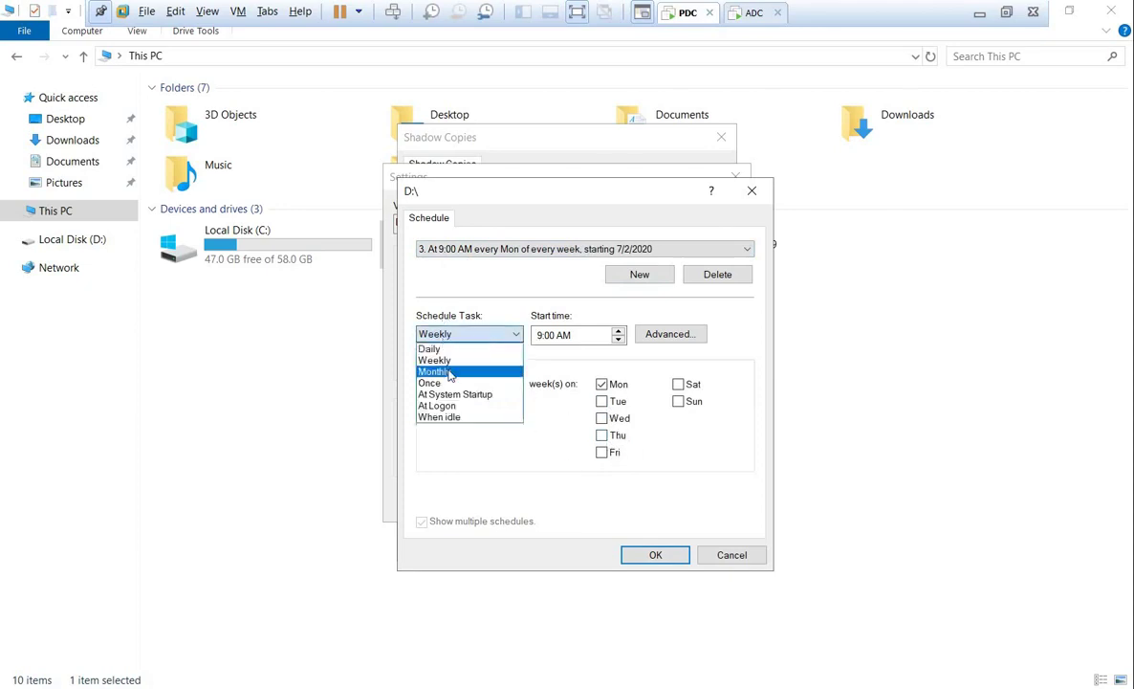
left_click(468, 371)
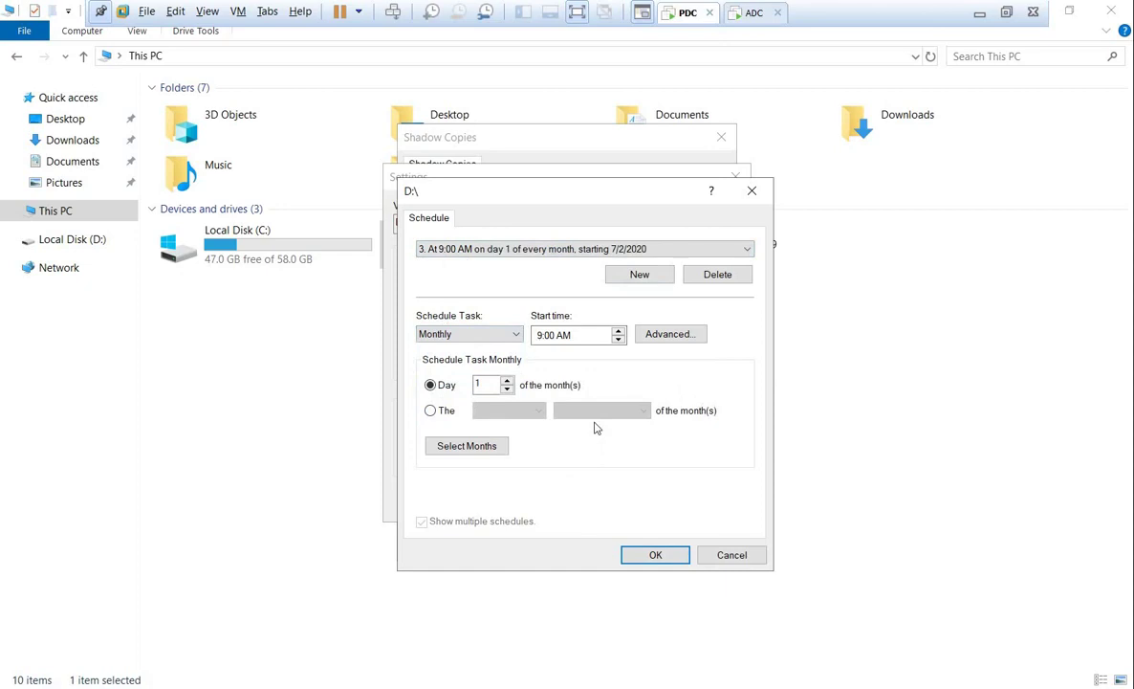
left_click(466, 334)
left_click(463, 350)
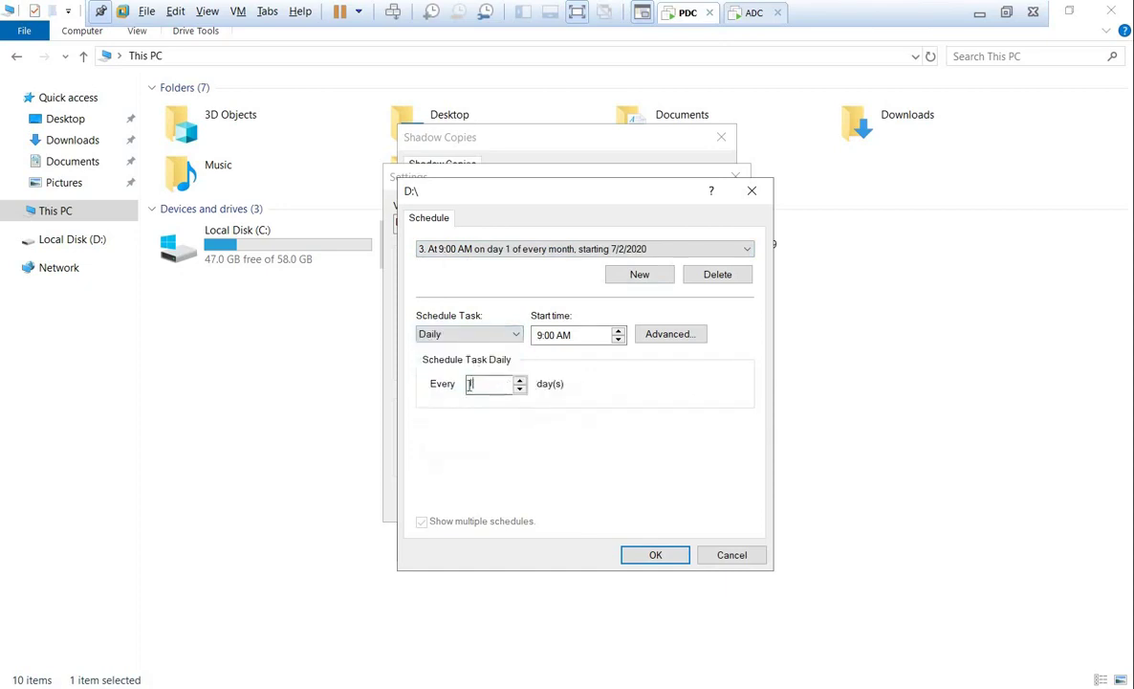
Confirm the new daily 9:00 AM shadow copy schedule and accept the D:\ volume's settings
left_click(539, 336)
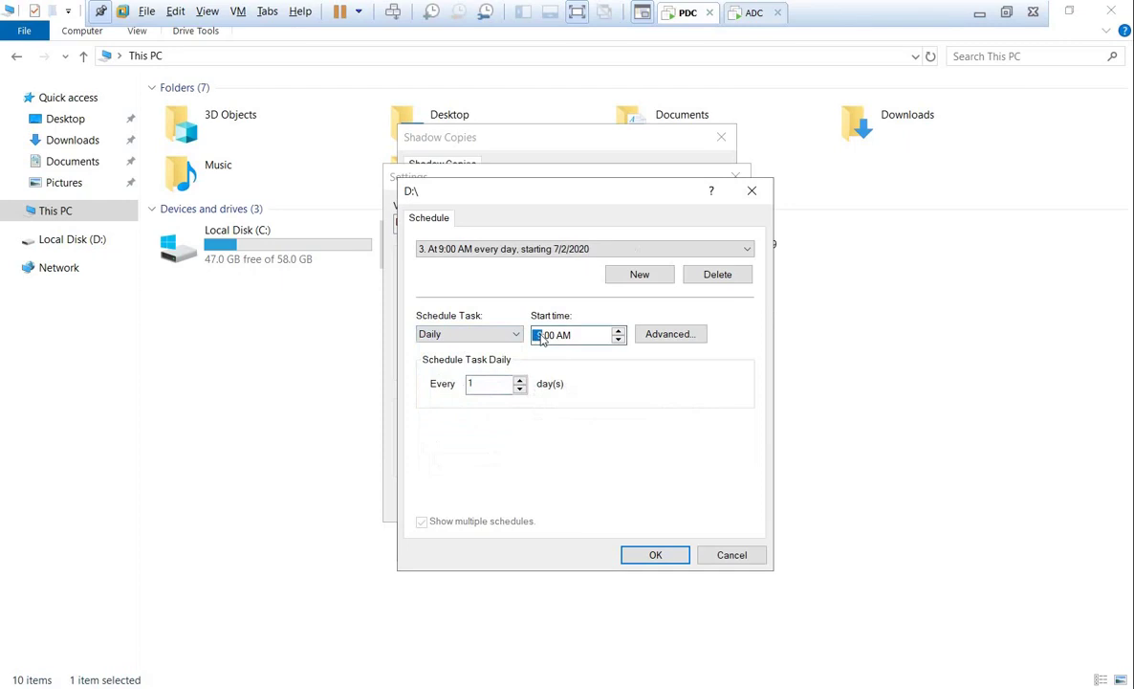
left_click(658, 557)
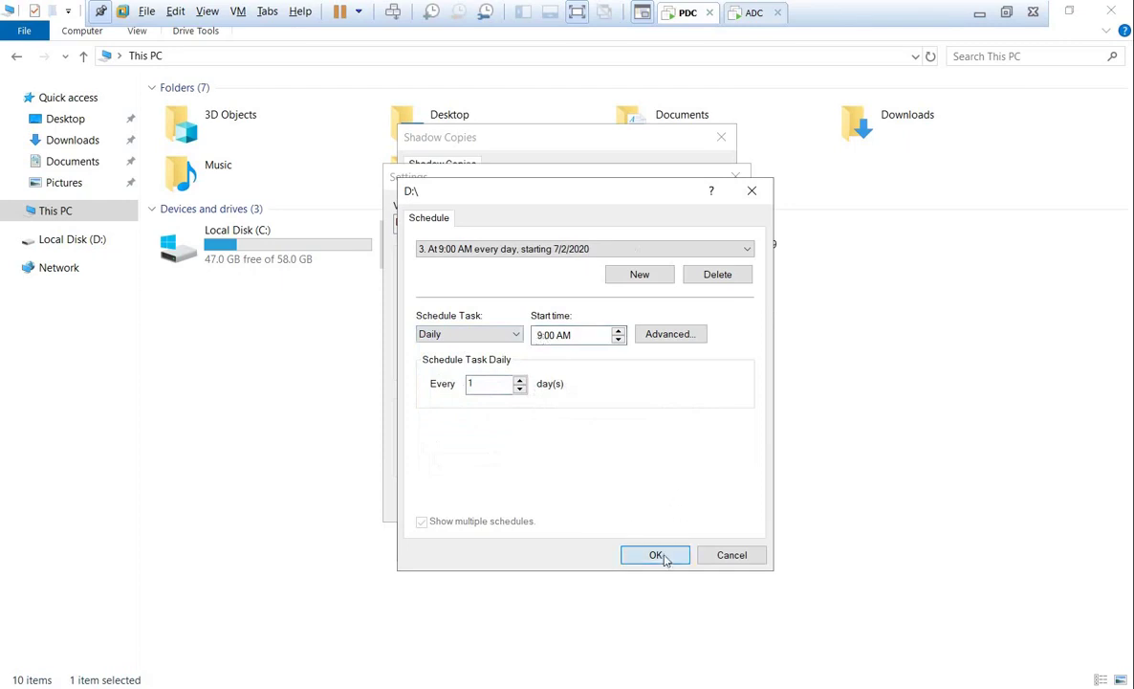
left_click(506, 501)
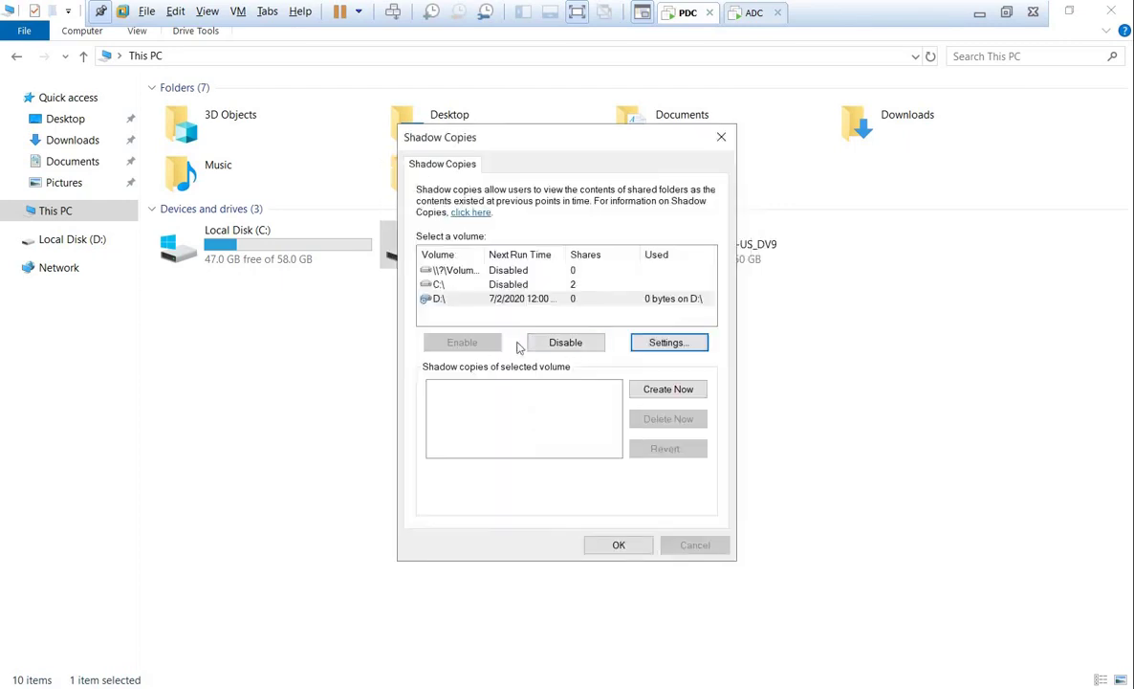
Create a shadow copy of the D:\ volume immediately and close the shadow copy configuration
left_click(432, 298)
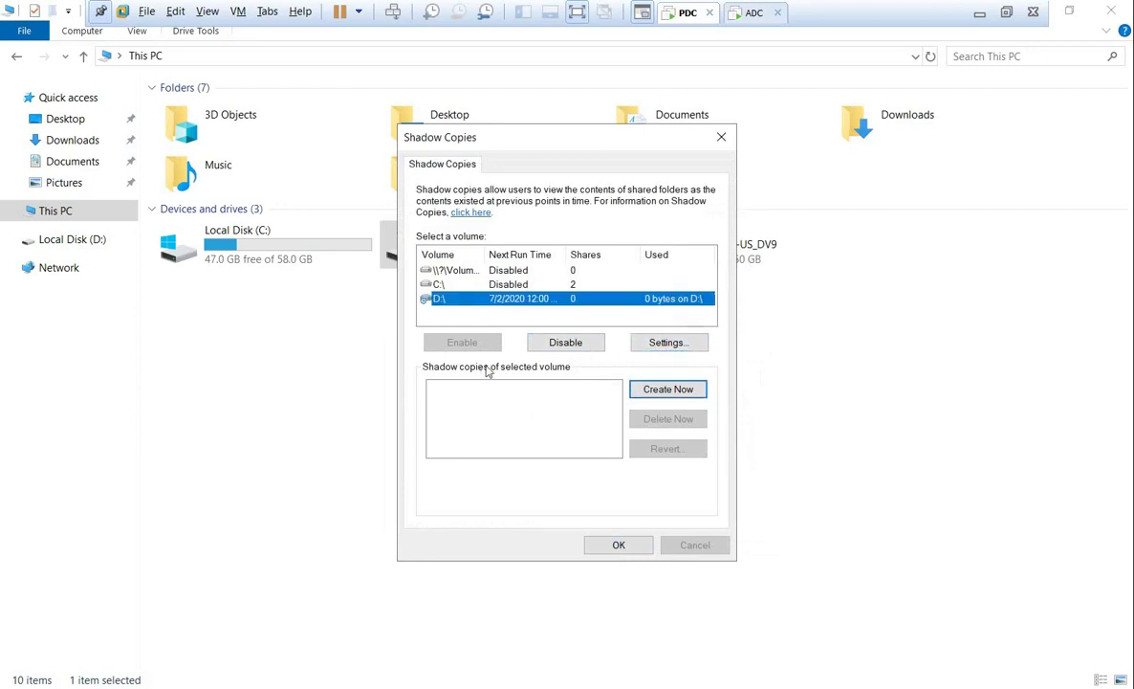
left_click(659, 390)
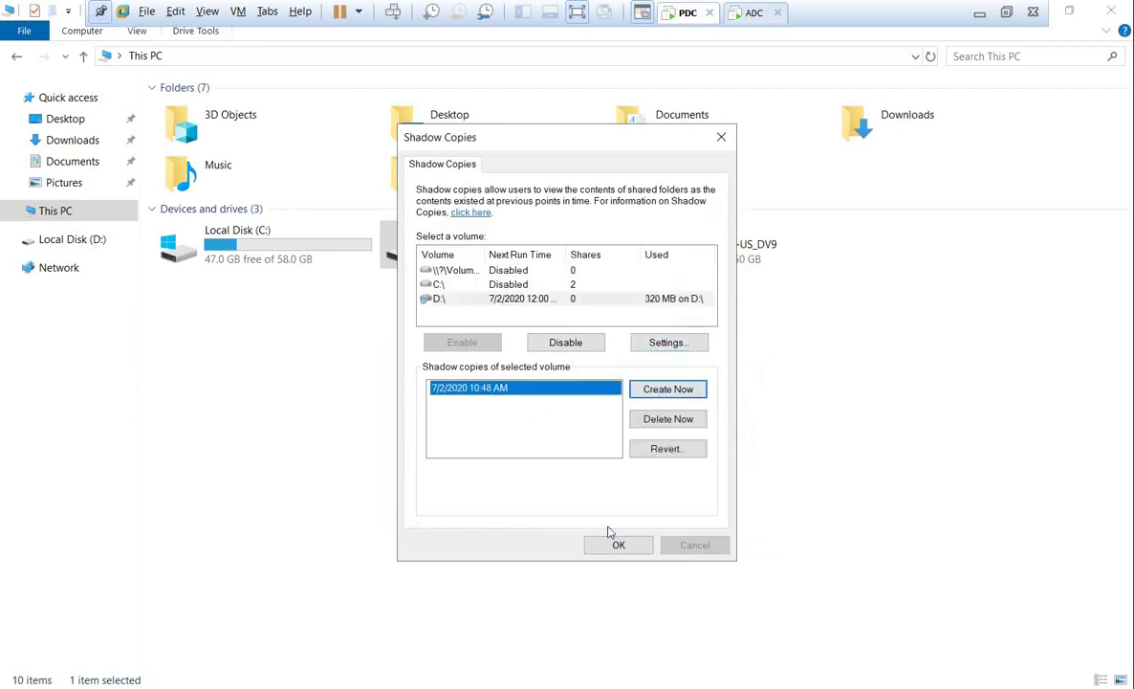
left_click(633, 552)
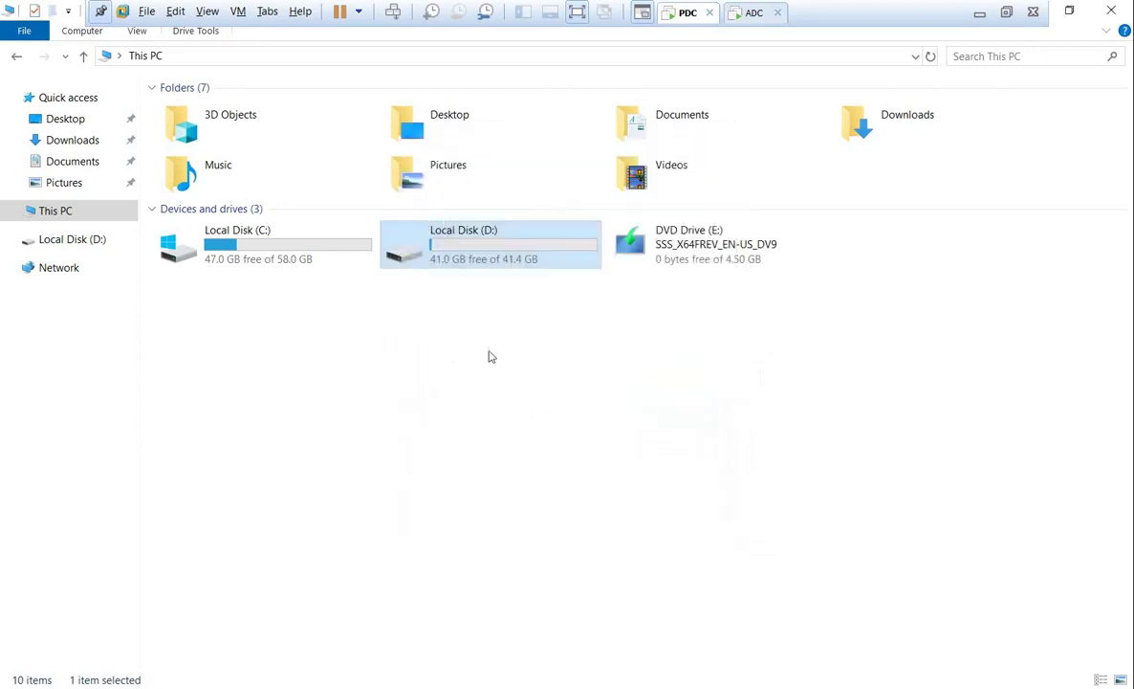
Open the data text document inside the data folder on Local Disk (D:)
double_click(480, 258)
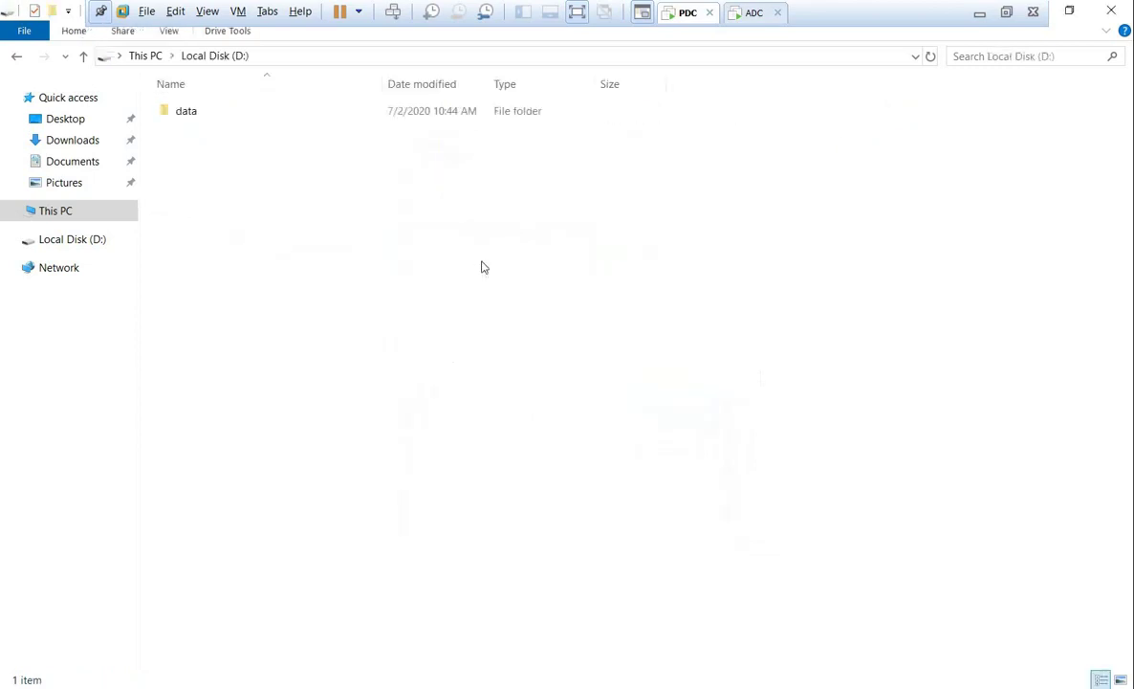
left_click(201, 117)
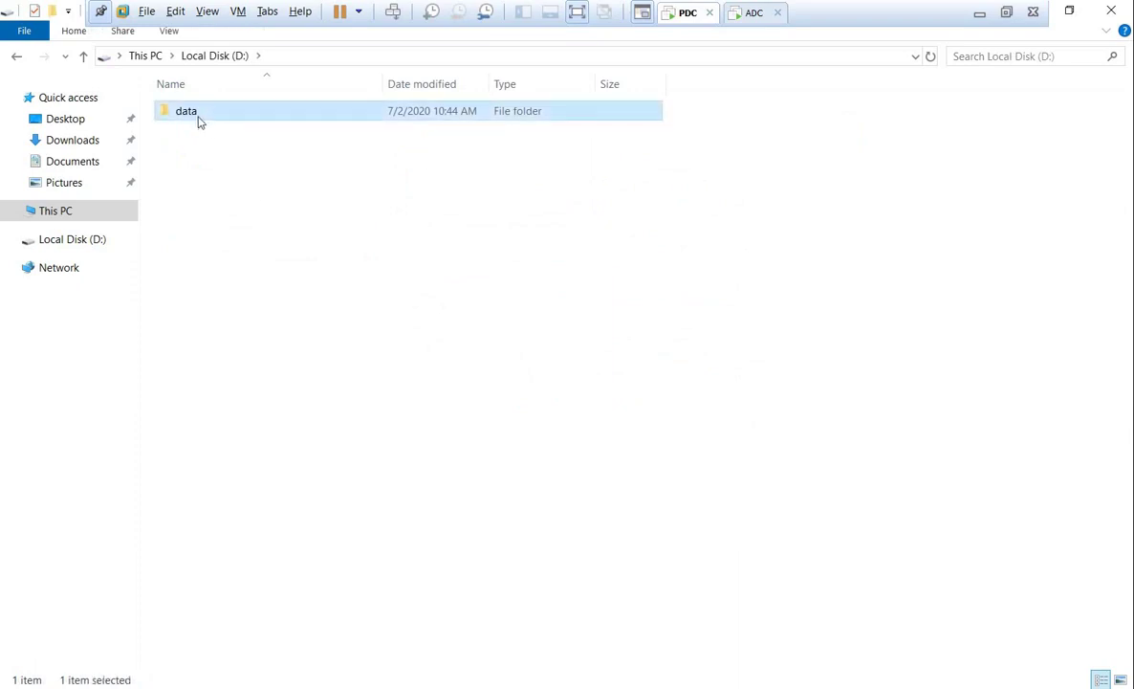
double_click(196, 116)
left_click(189, 115)
right_click(189, 115)
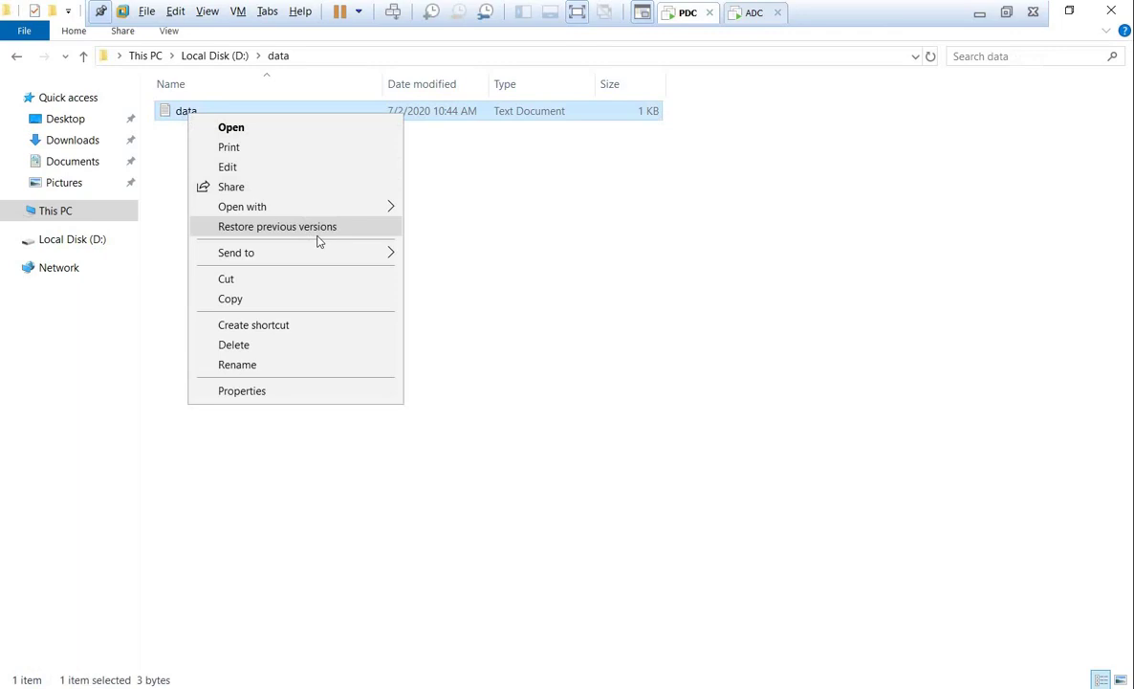
left_click(286, 160)
double_click(210, 115)
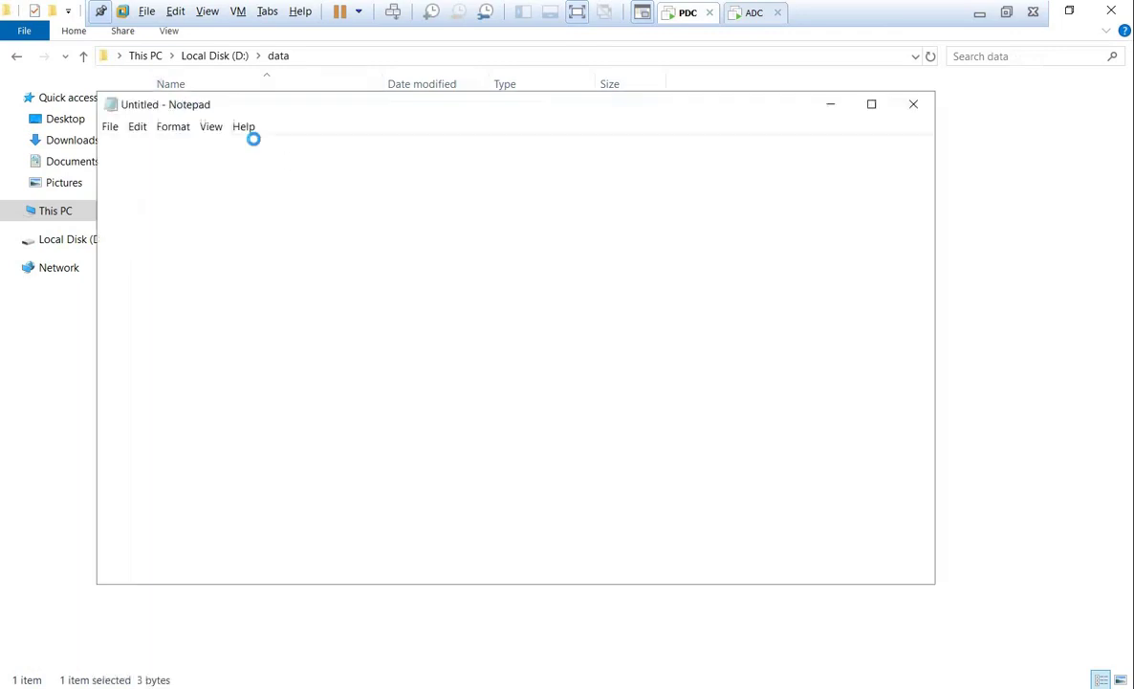
Replace the data file's content with the lines "xd,vkhkl" and "drg,kkljsdp", save it and close it
left_click(296, 161)
key("BackSpace")
key("BackSpace")
key("BackSpace")
type("xd,vkhkl")
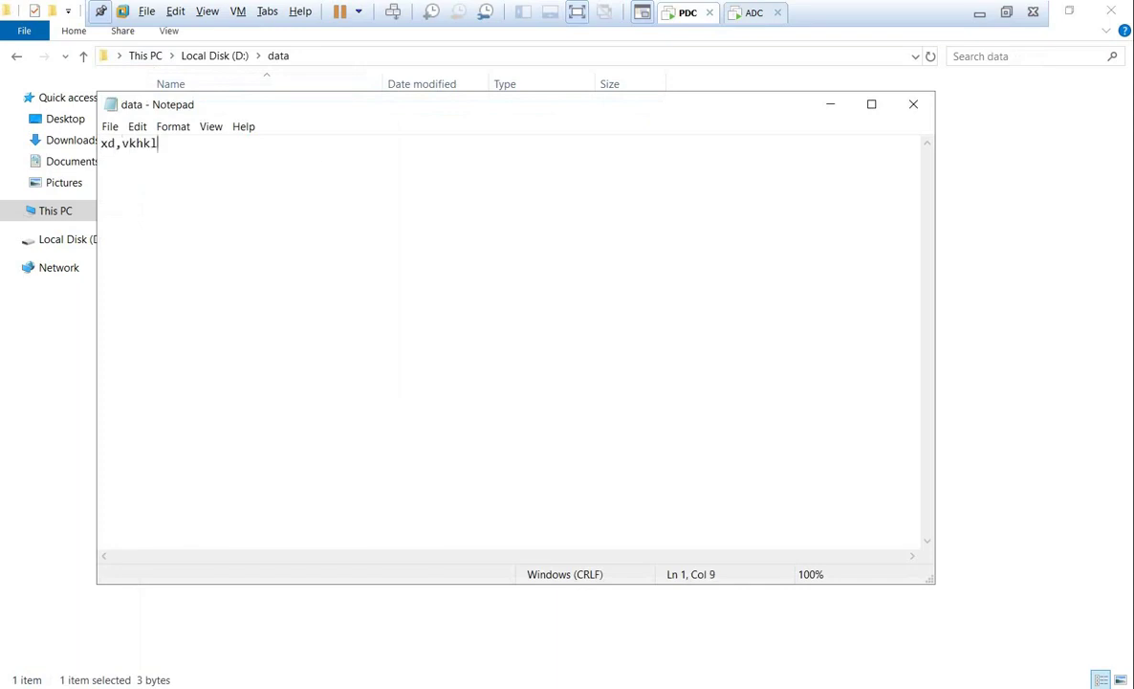
key("Return")
type("drg,kkljsdp")
key("Return")
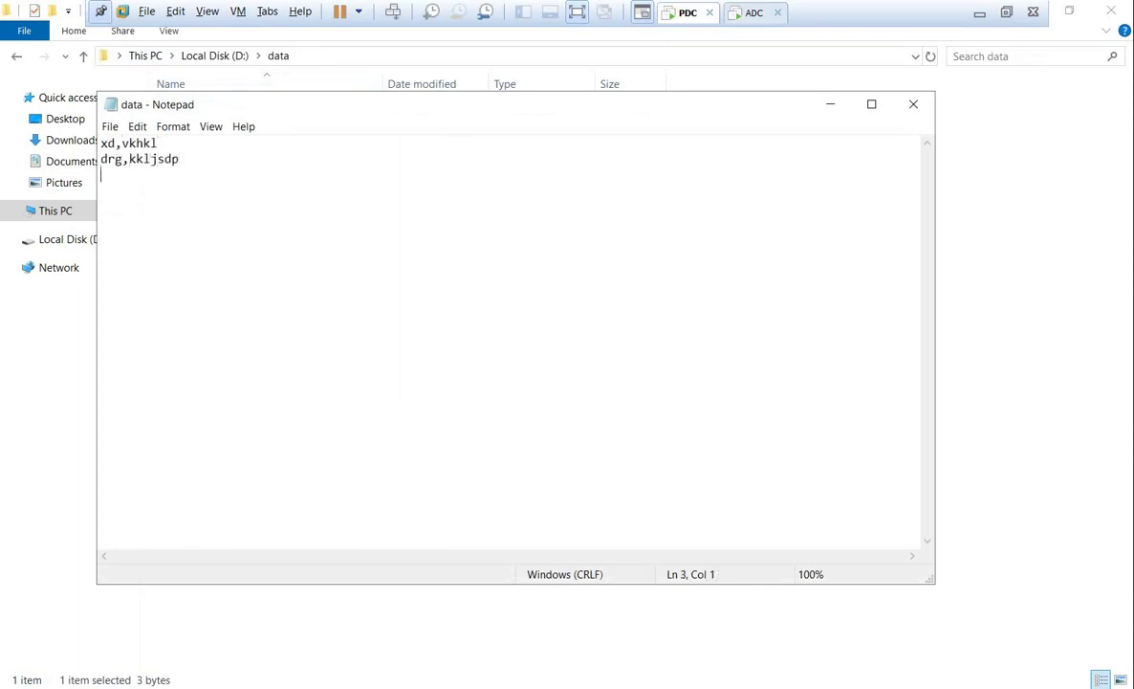
key("Return")
key("ctrl+s")
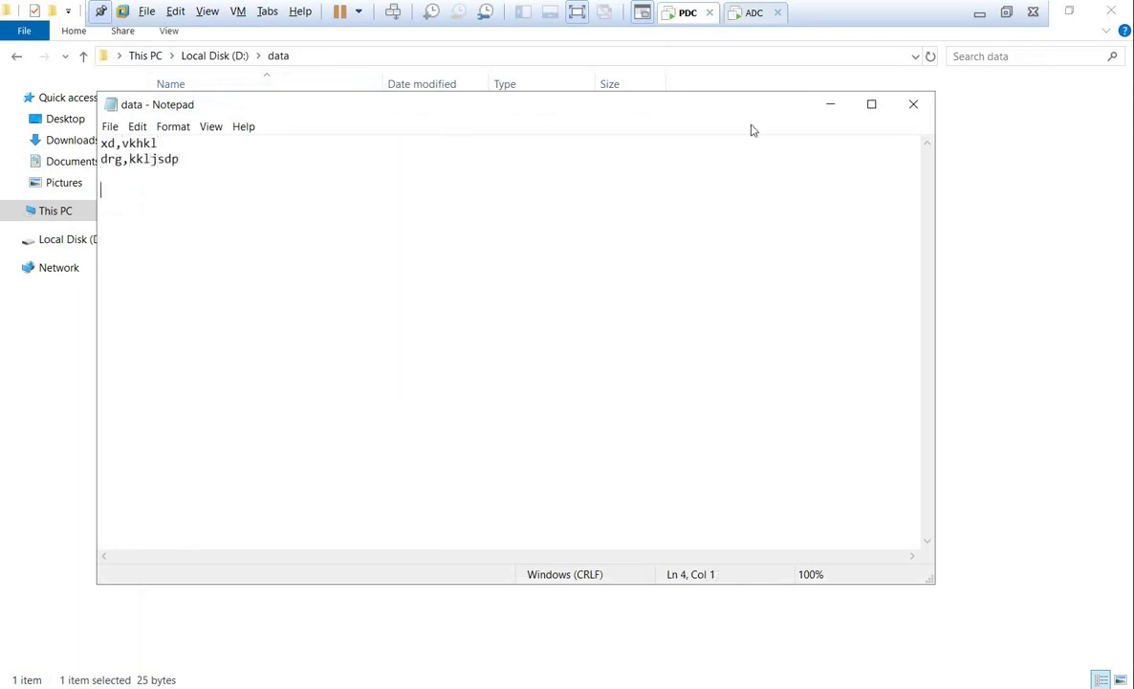
left_click(913, 105)
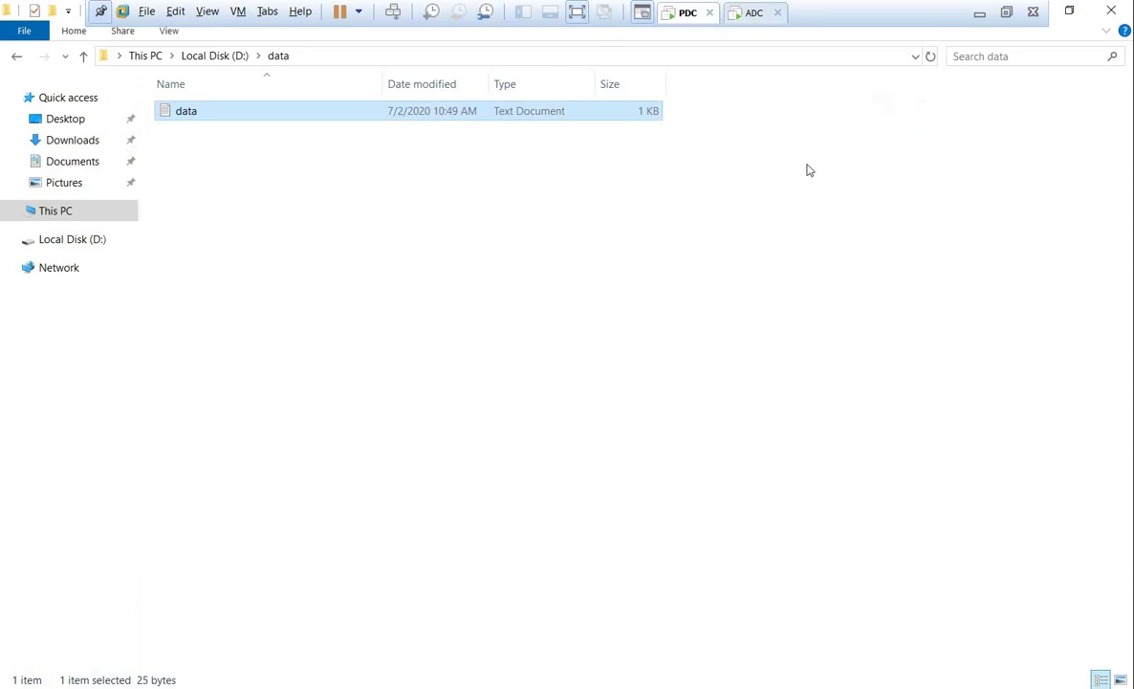
Examine the content of the data file's previous version dated 7/2/2020 10:44 AM
right_click(186, 116)
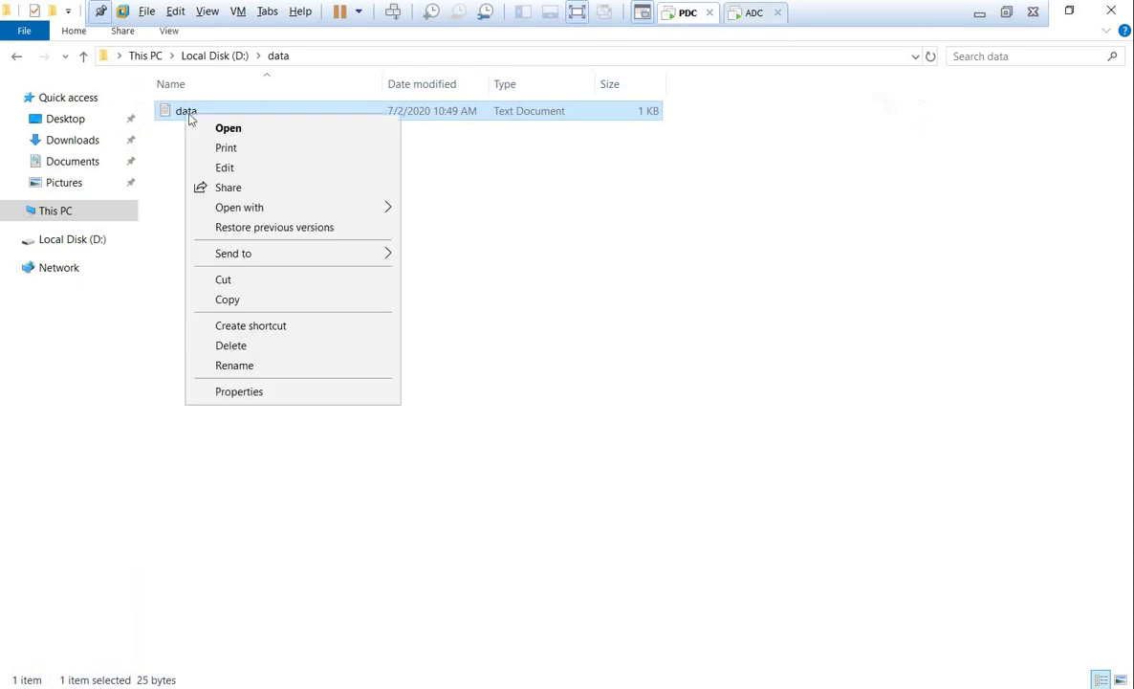
left_click(316, 231)
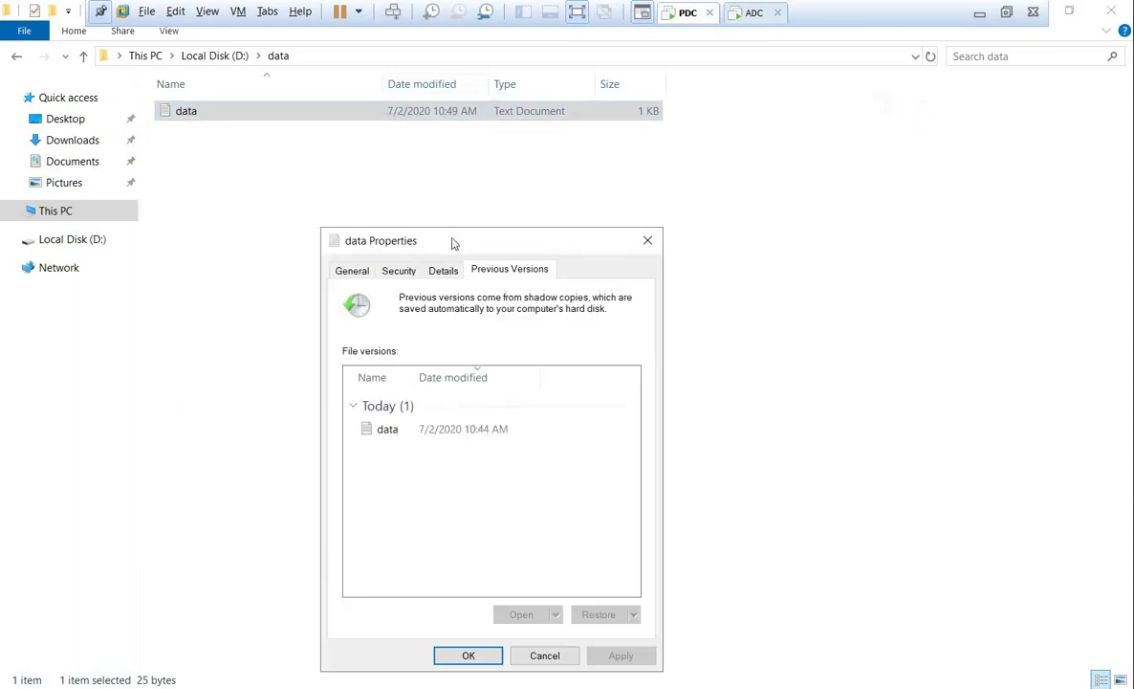
left_click(440, 385)
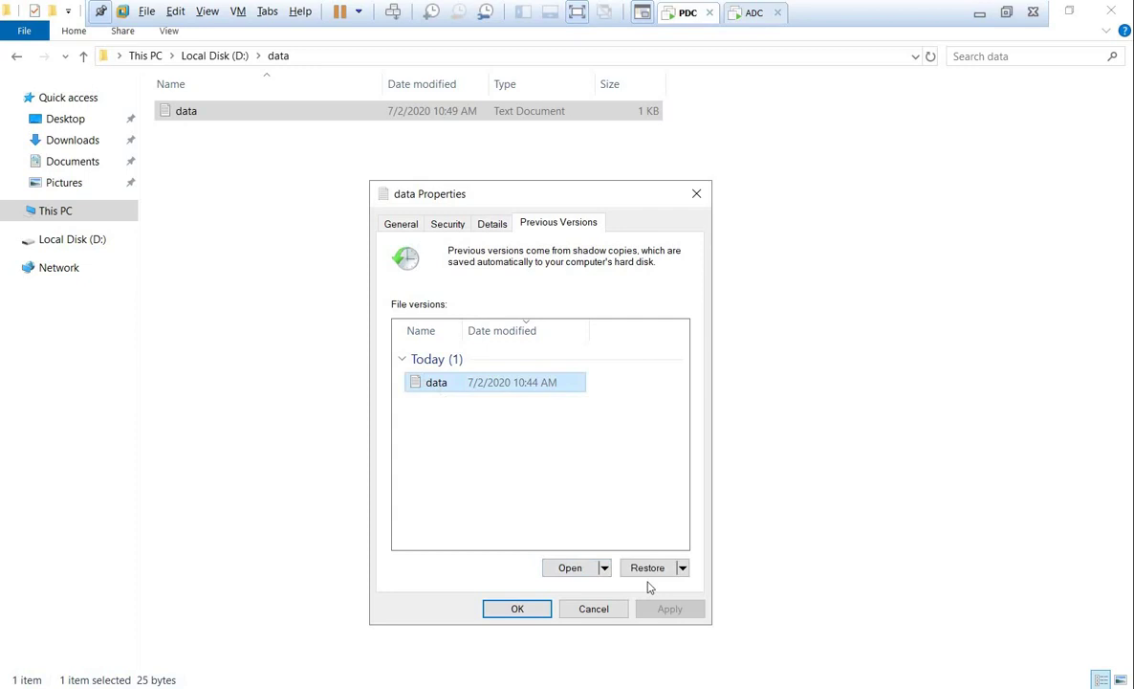
left_click(573, 572)
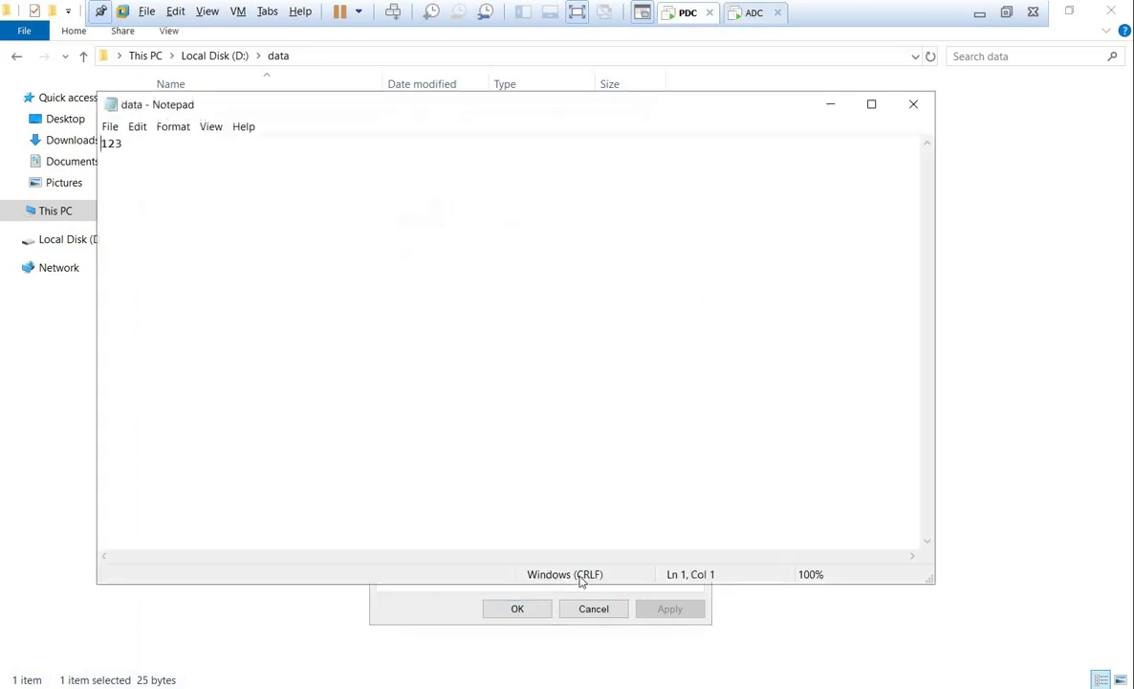
left_click(913, 106)
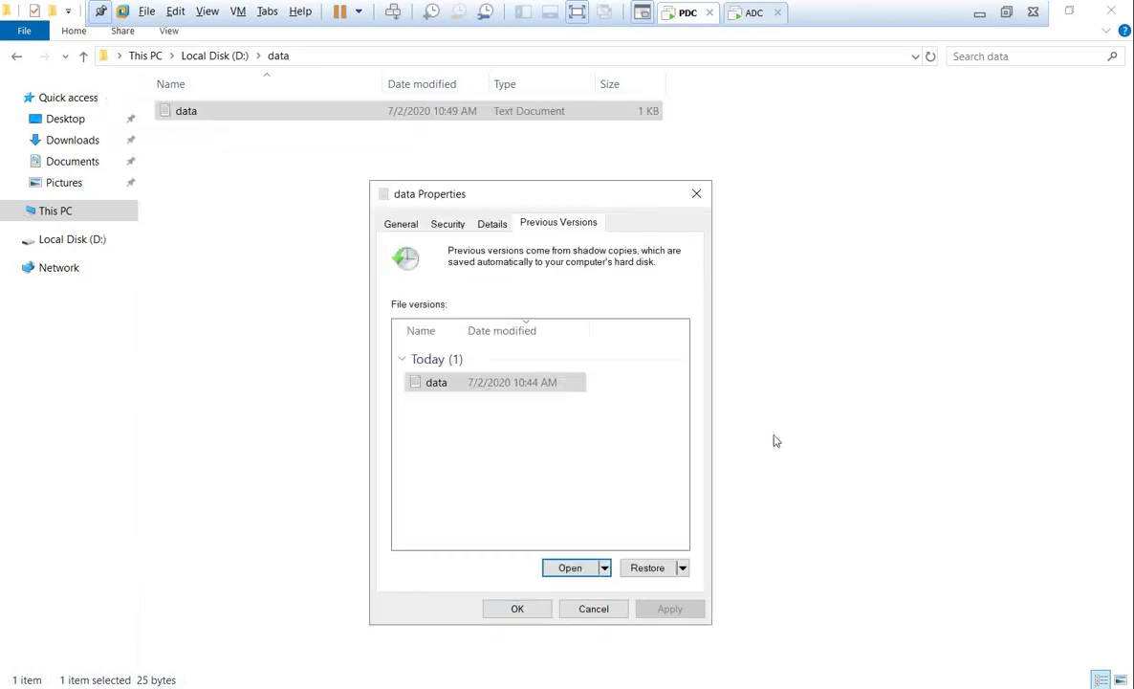
Restore the data file to its 7/2/2020 10:44 AM version and check the restored content
left_click(648, 570)
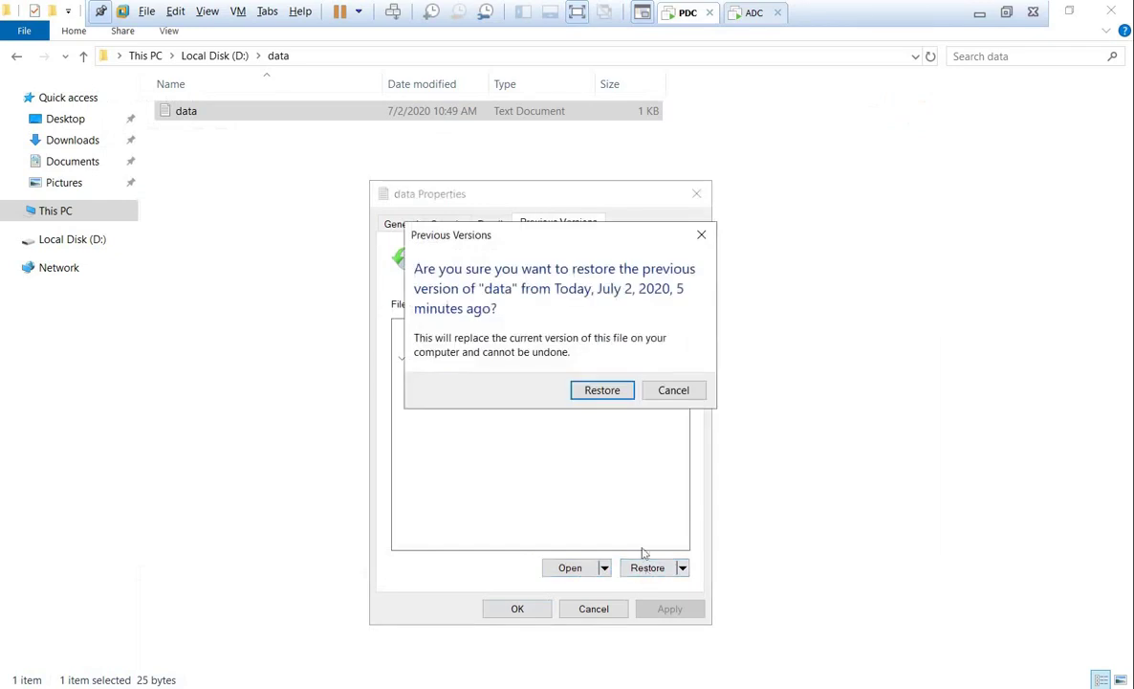
left_click(599, 390)
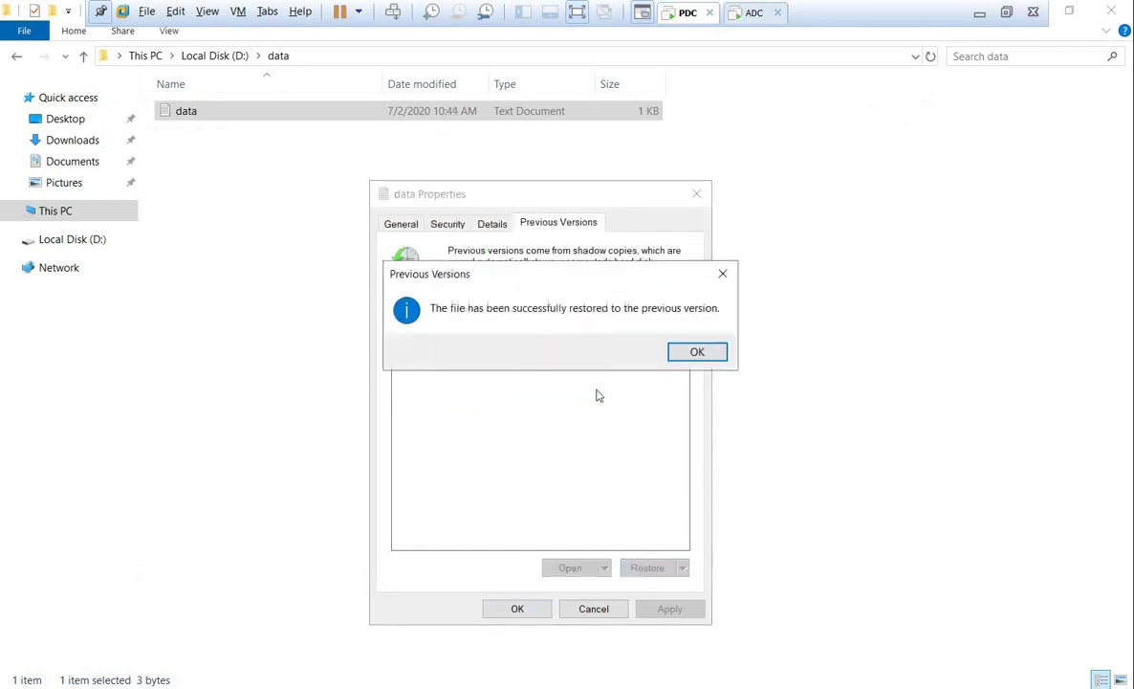
left_click(708, 351)
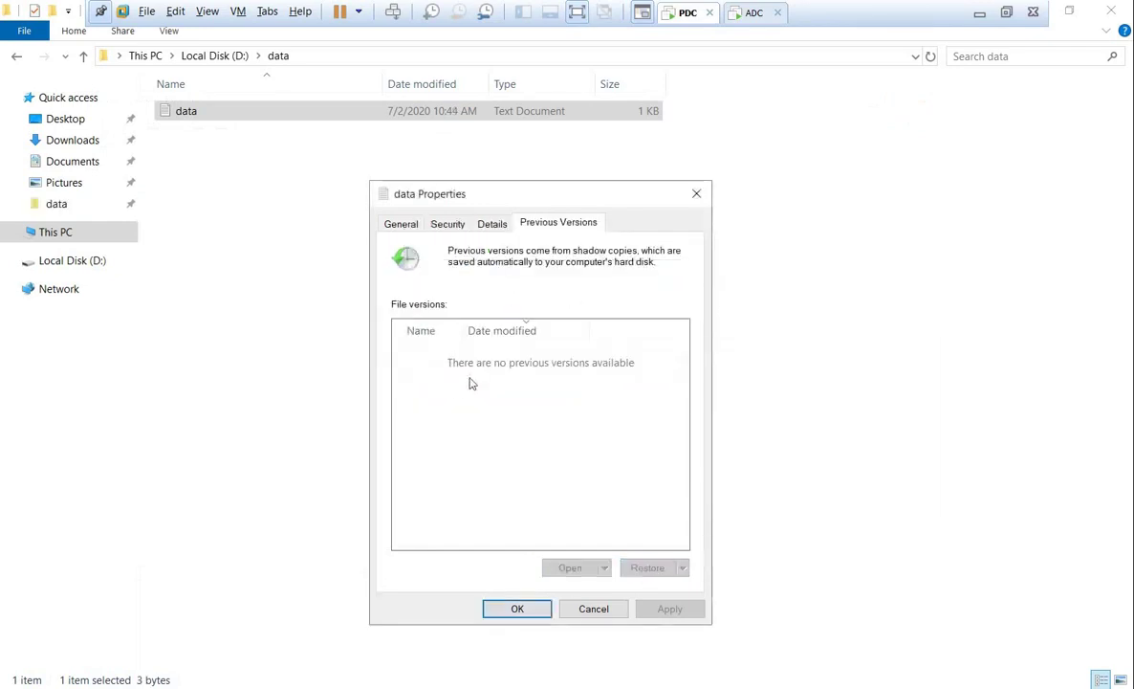
left_click(513, 611)
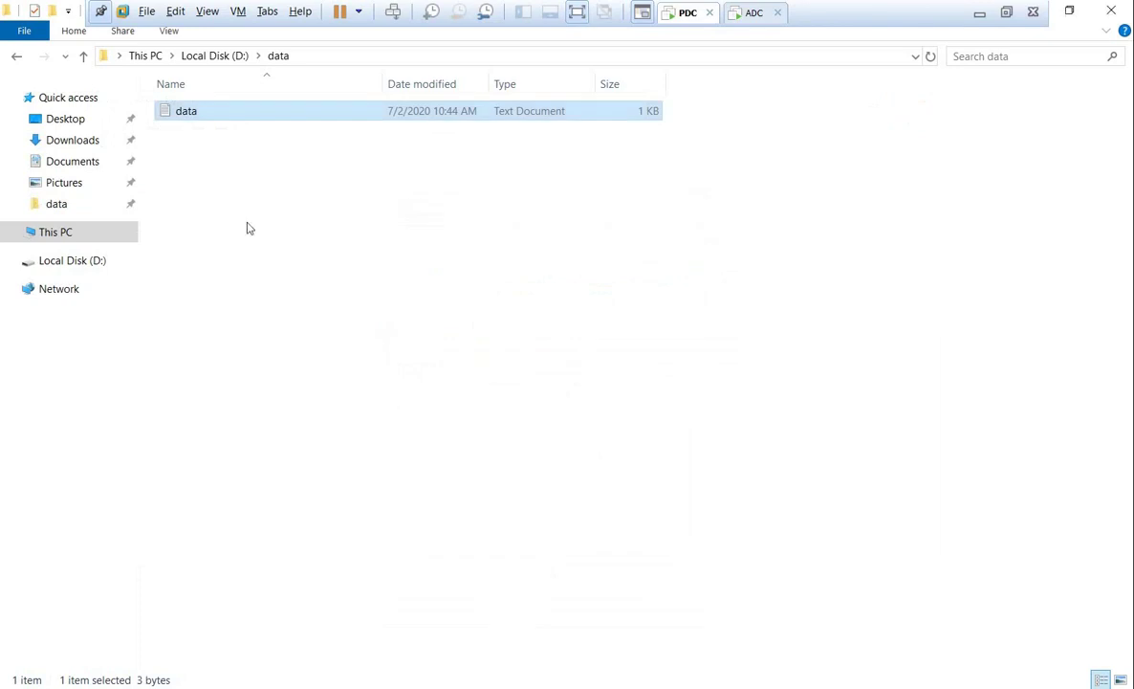
double_click(186, 112)
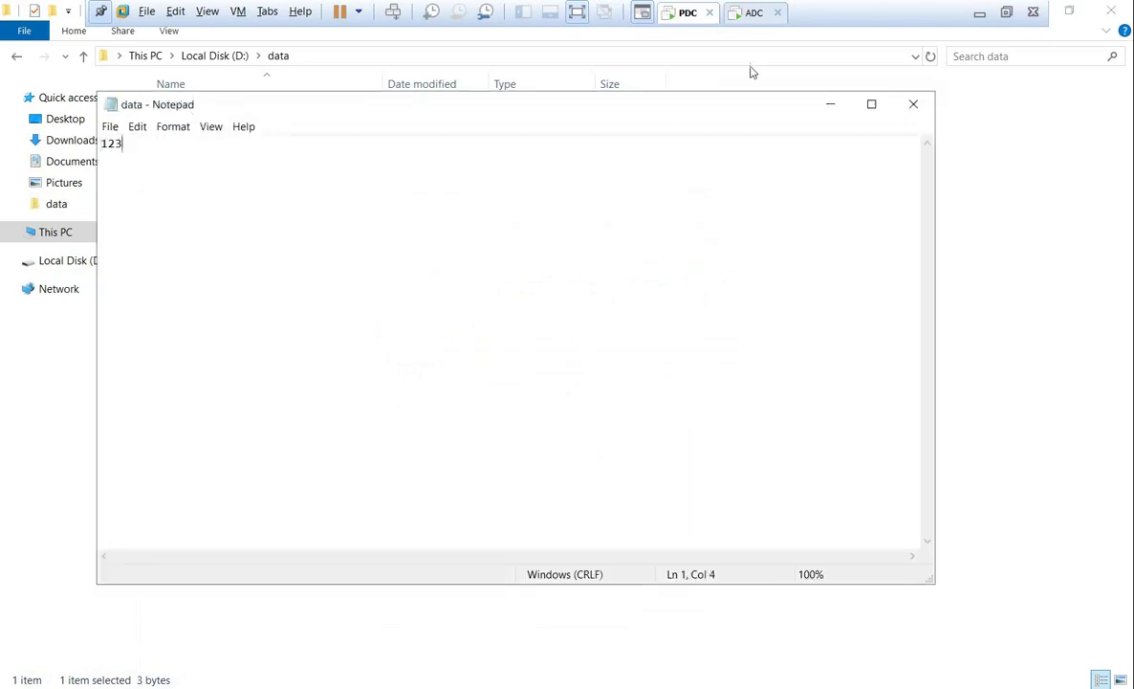
left_click(913, 105)
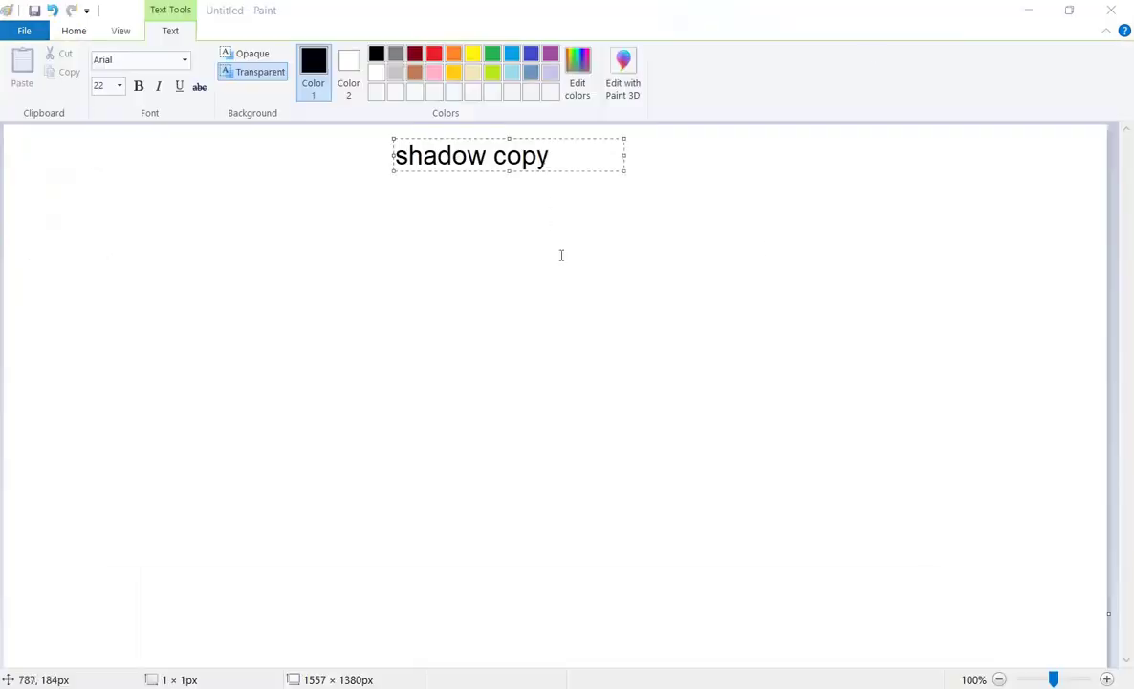
Switch to Paint, clear the "shadow copy" canvas and add the heading "backup" near the top of the page
left_click(498, 195)
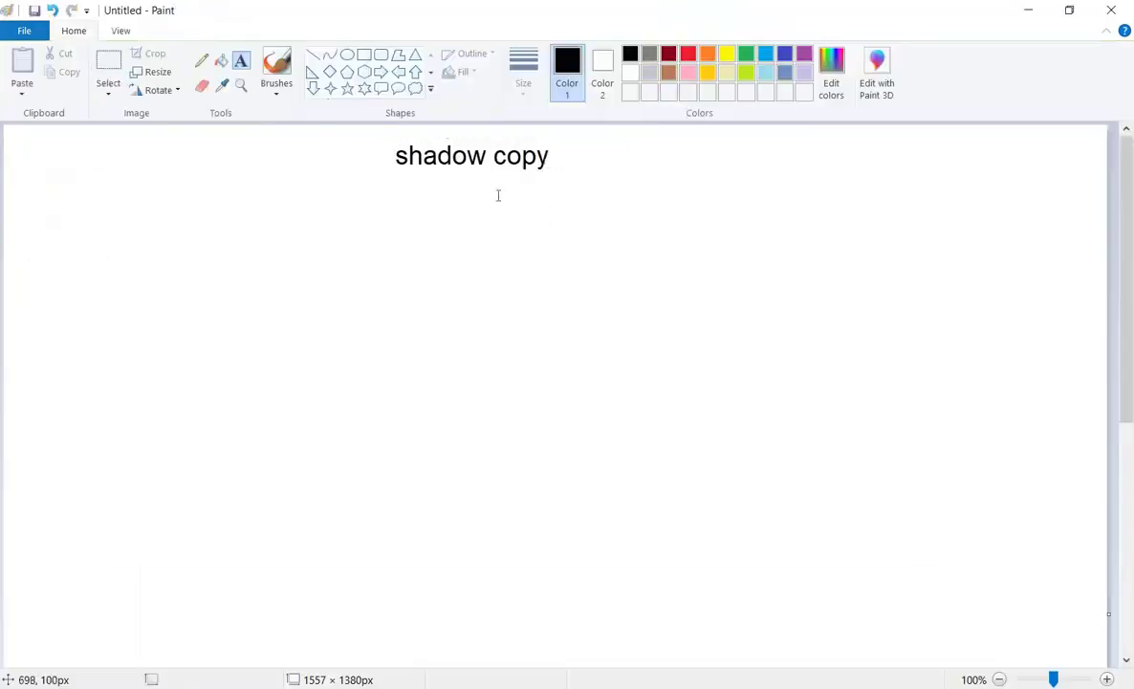
key("ctrl+a")
key("Delete")
left_click(240, 61)
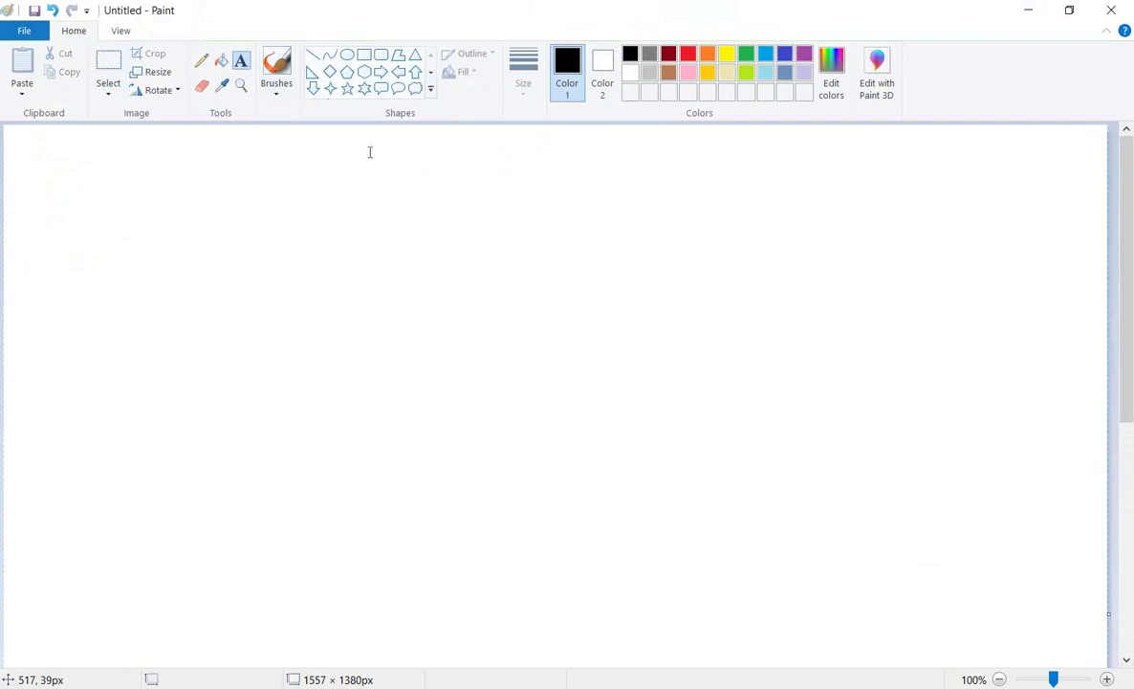
left_click(370, 151)
type("backup")
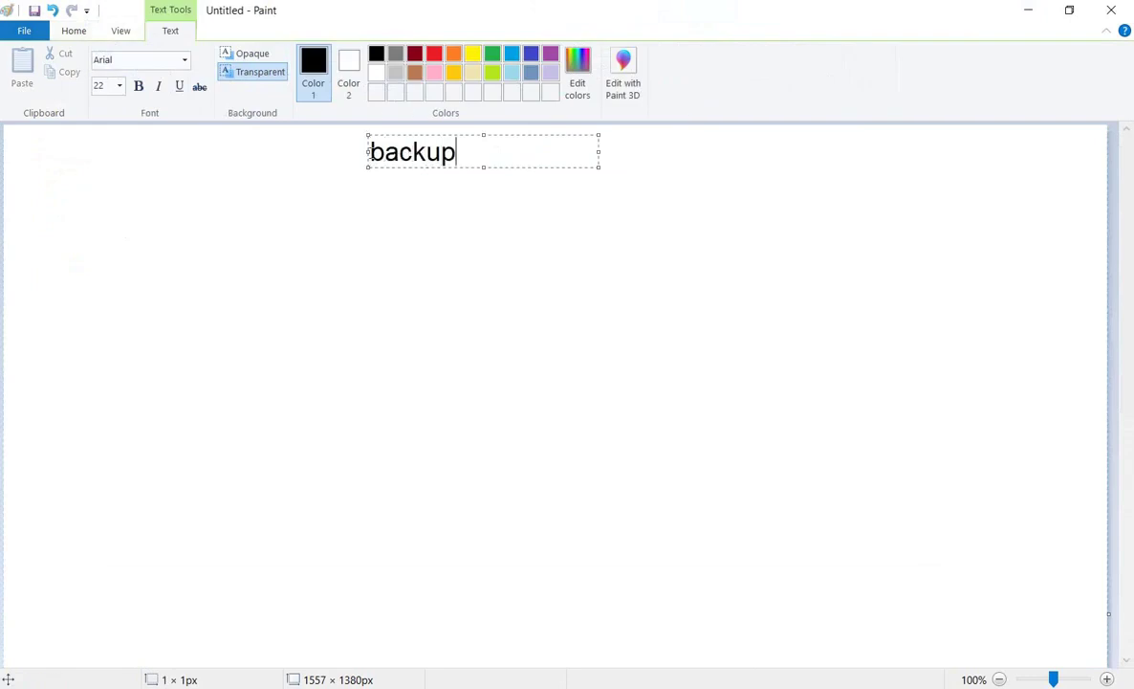
left_click(349, 234)
Add the notes "- data" and "- system" below the "backup" heading and draw a short pencil line beside "data"
left_click(24, 237)
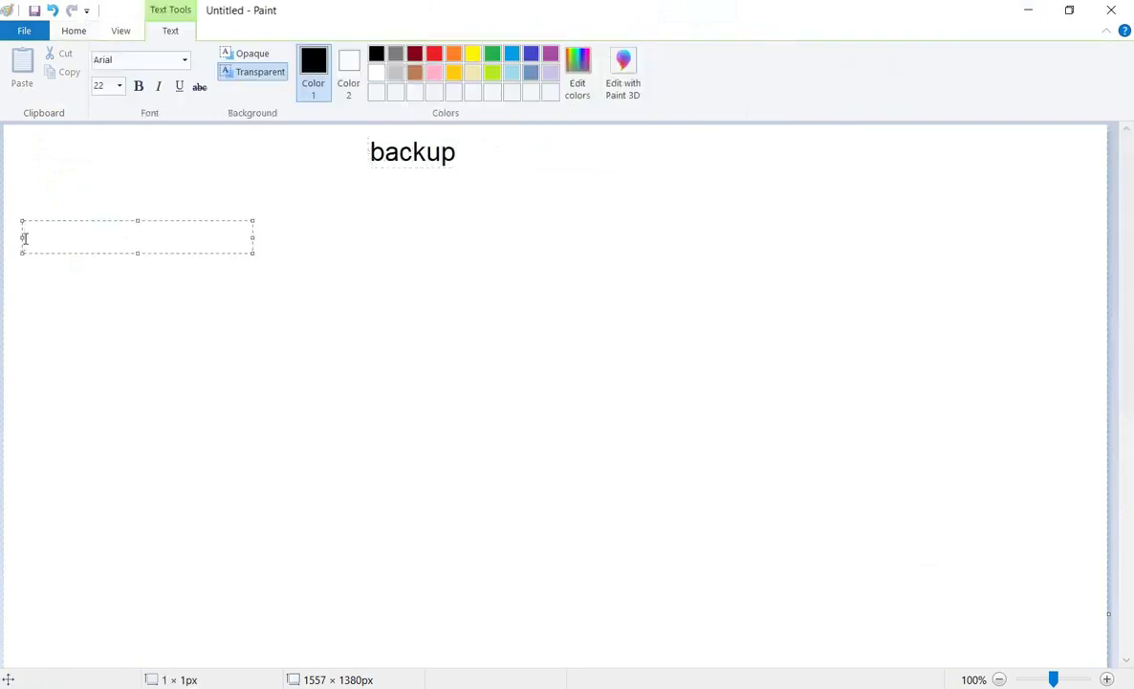
type("- data")
key("Return")
key("Return")
key("Return")
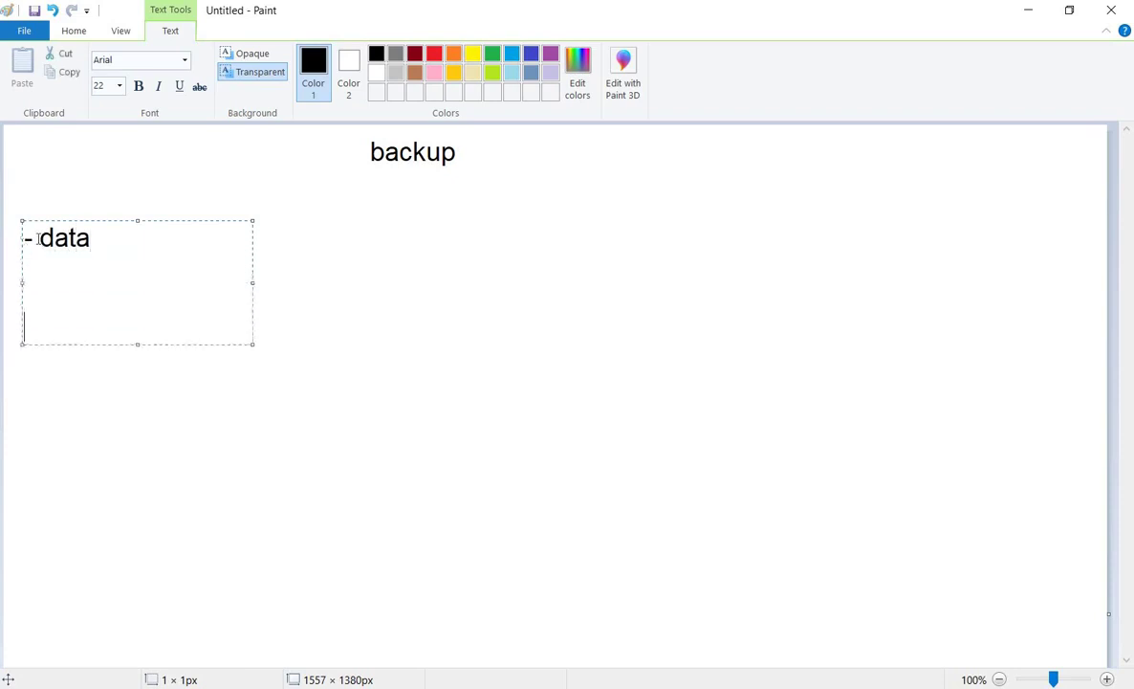
type("- syste")
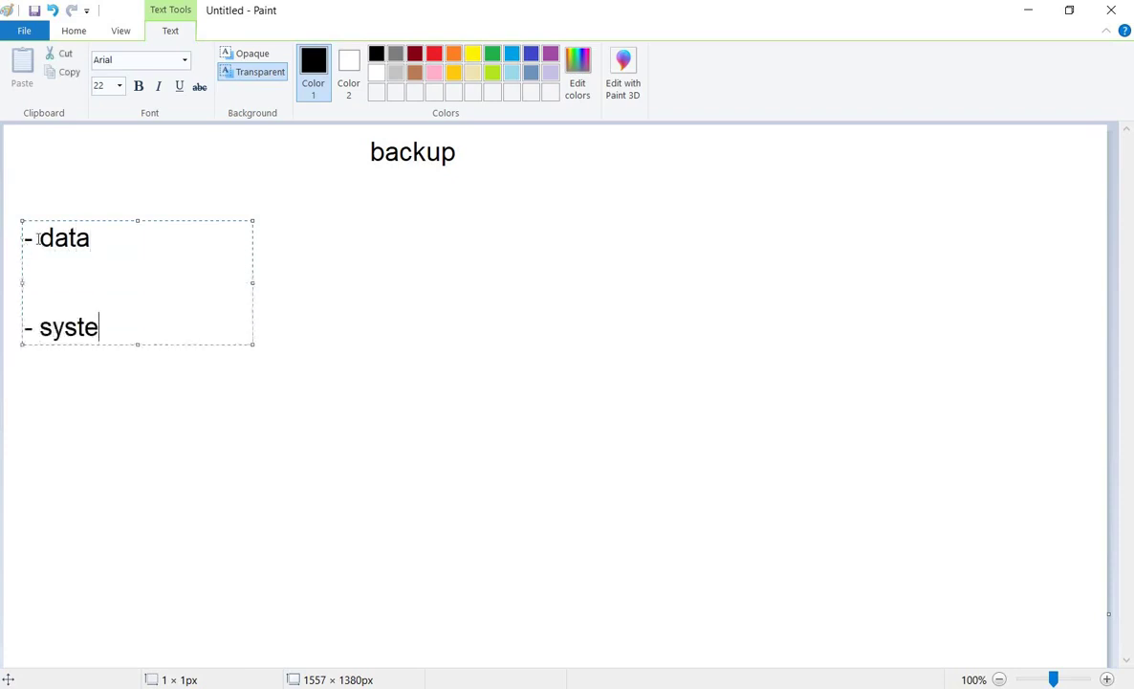
type("m")
left_click(377, 273)
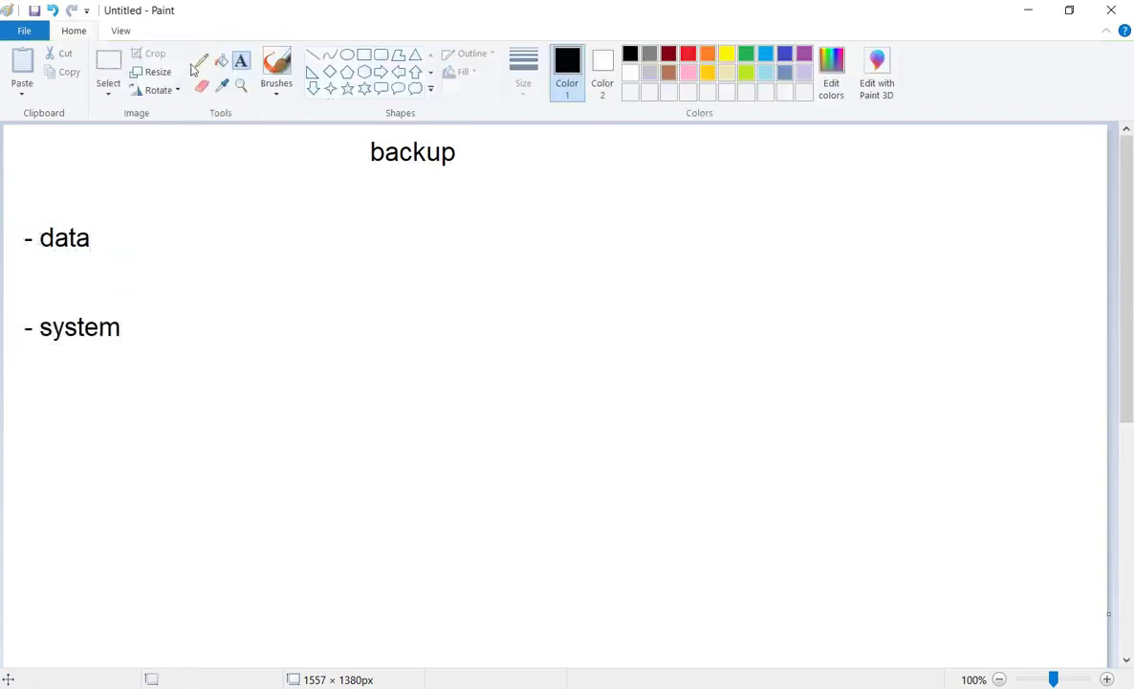
left_click(200, 60)
left_click_drag(93, 237, 142, 233)
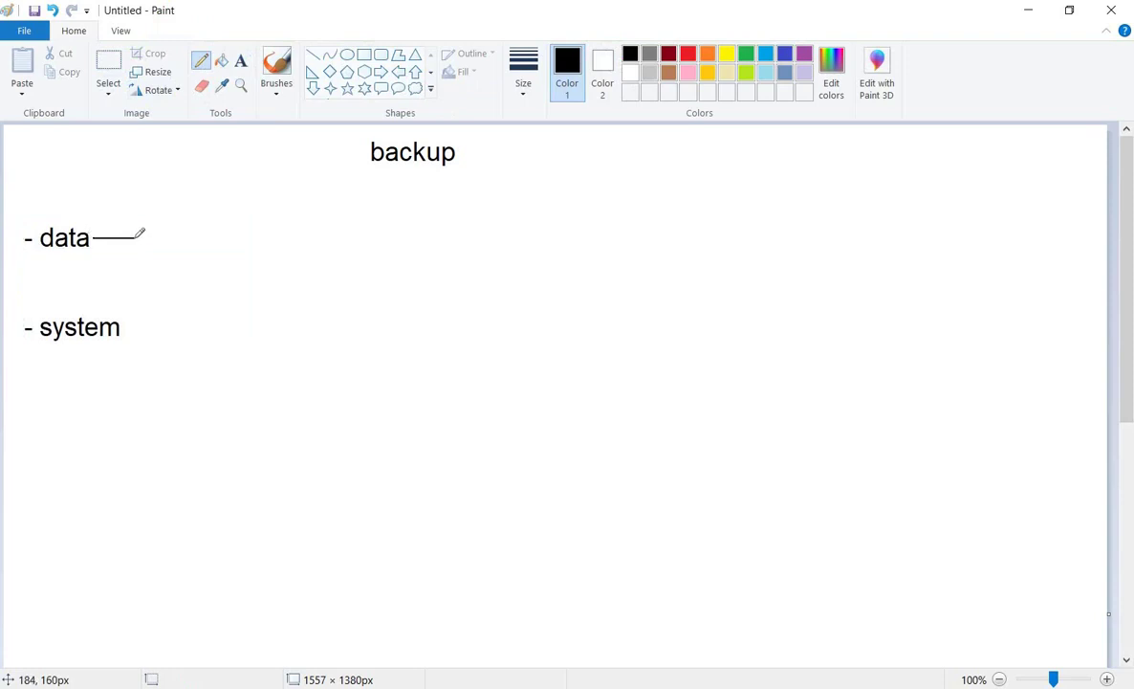
Switch to the PDC server, close File Explorer, and check Windows Server Backup from Server Manager before closing it
left_click(352, 668)
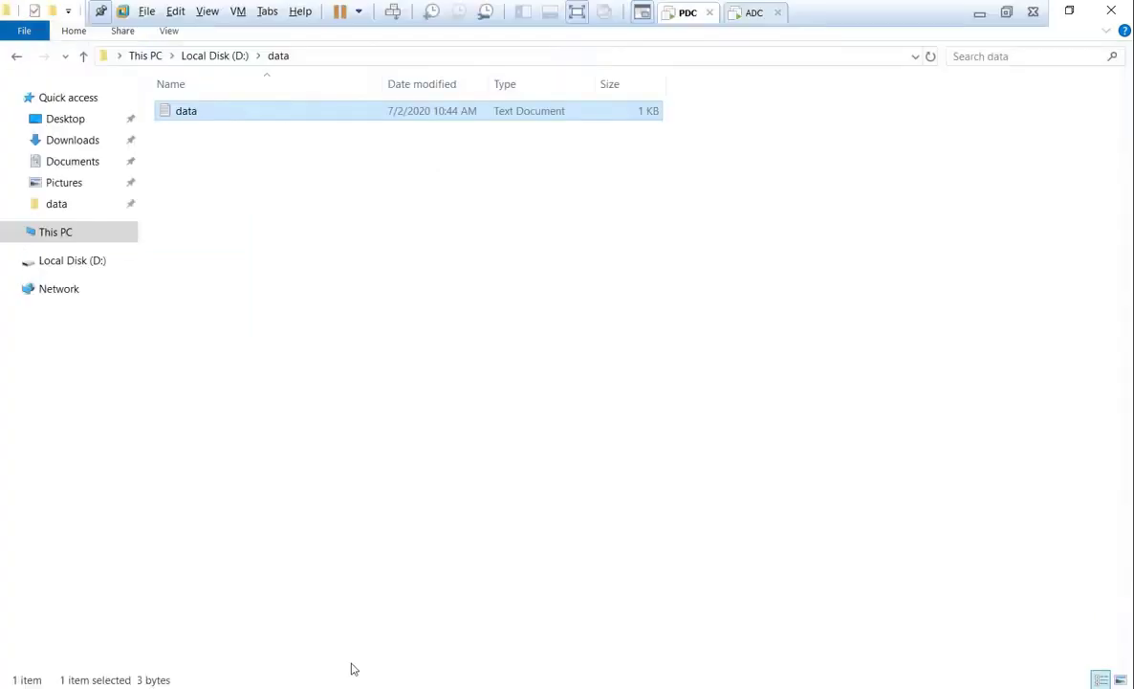
left_click(145, 57)
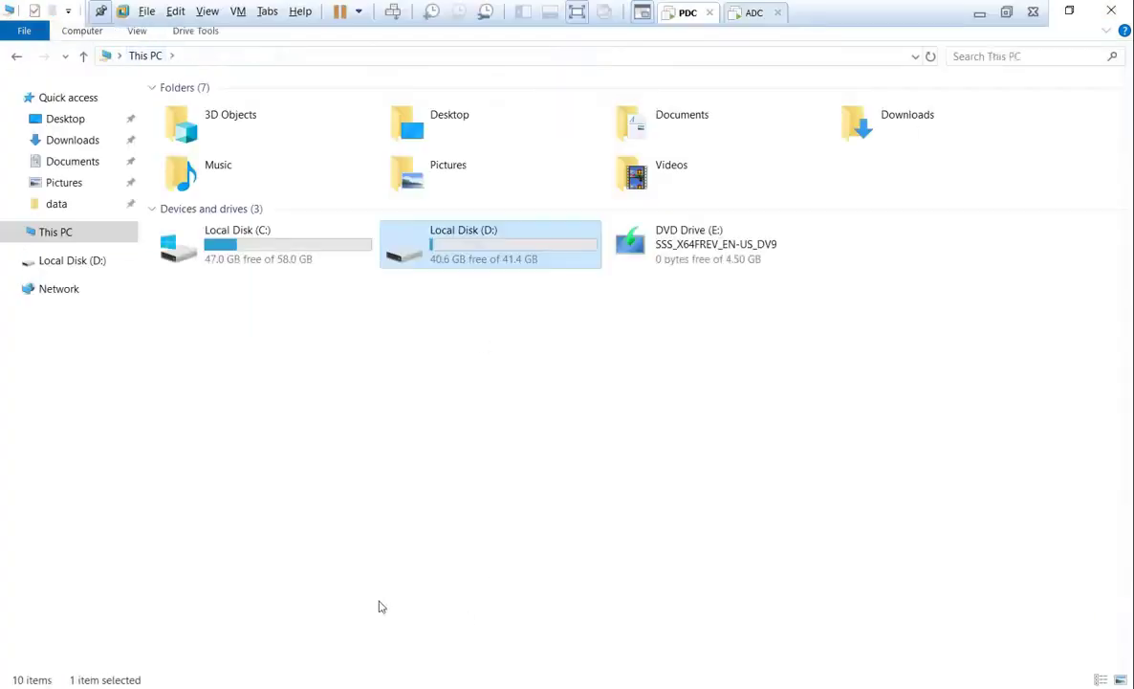
left_click(1111, 10)
left_click(1020, 52)
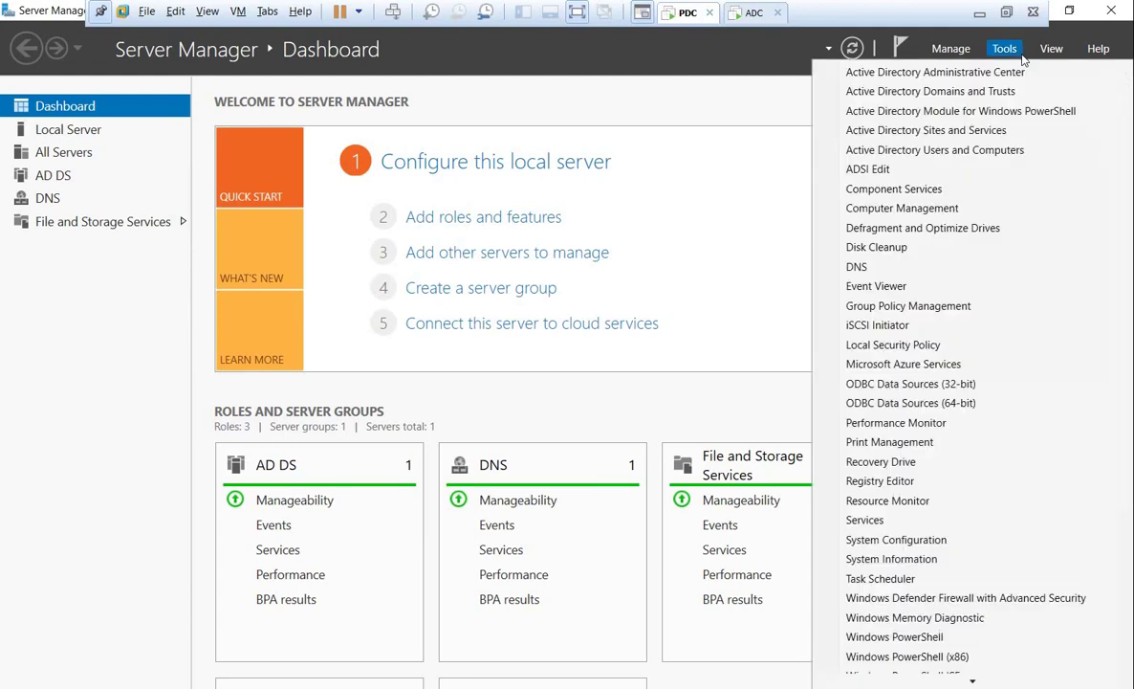
scroll(861, 574, "down", 1)
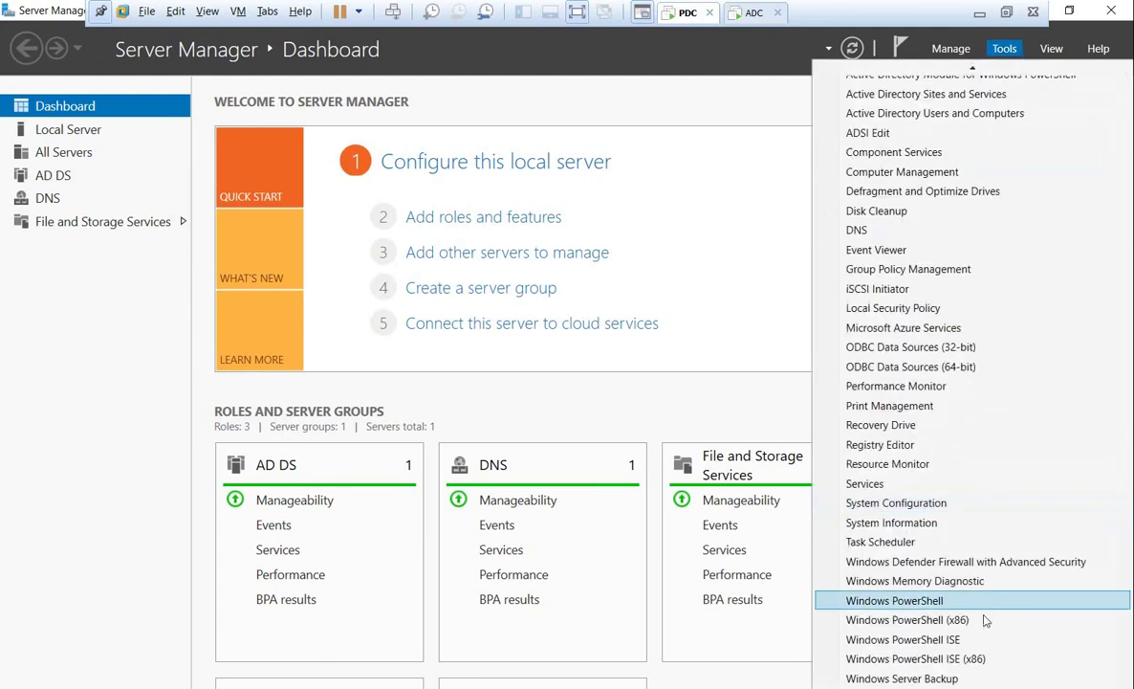
left_click(897, 679)
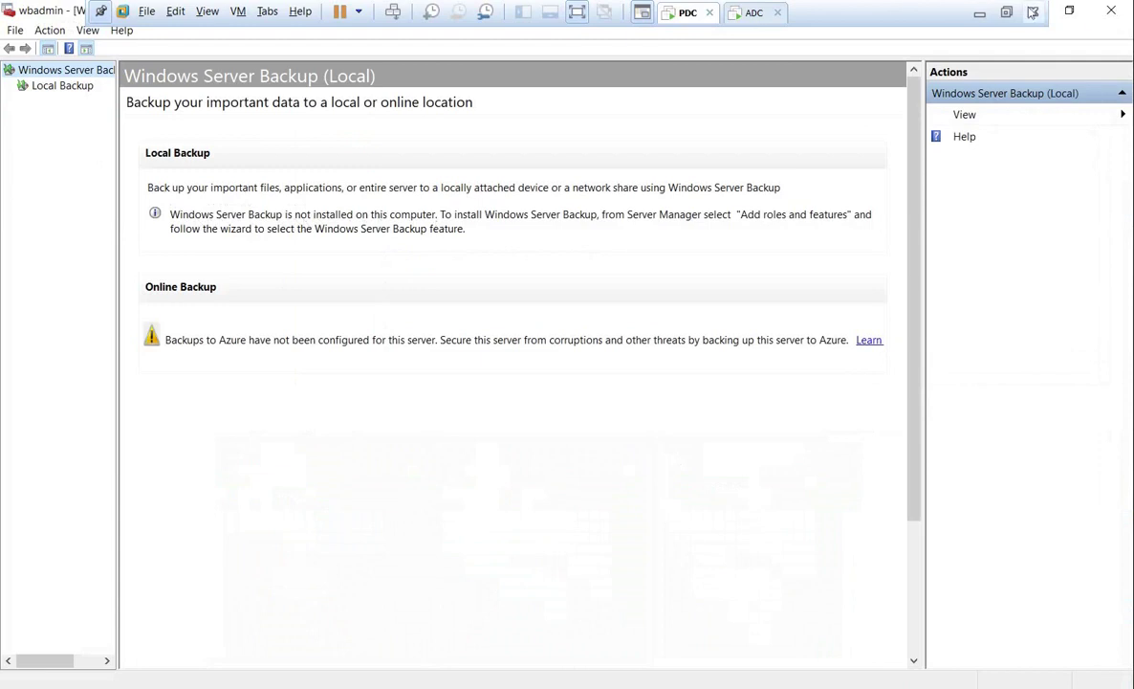
left_click(1110, 10)
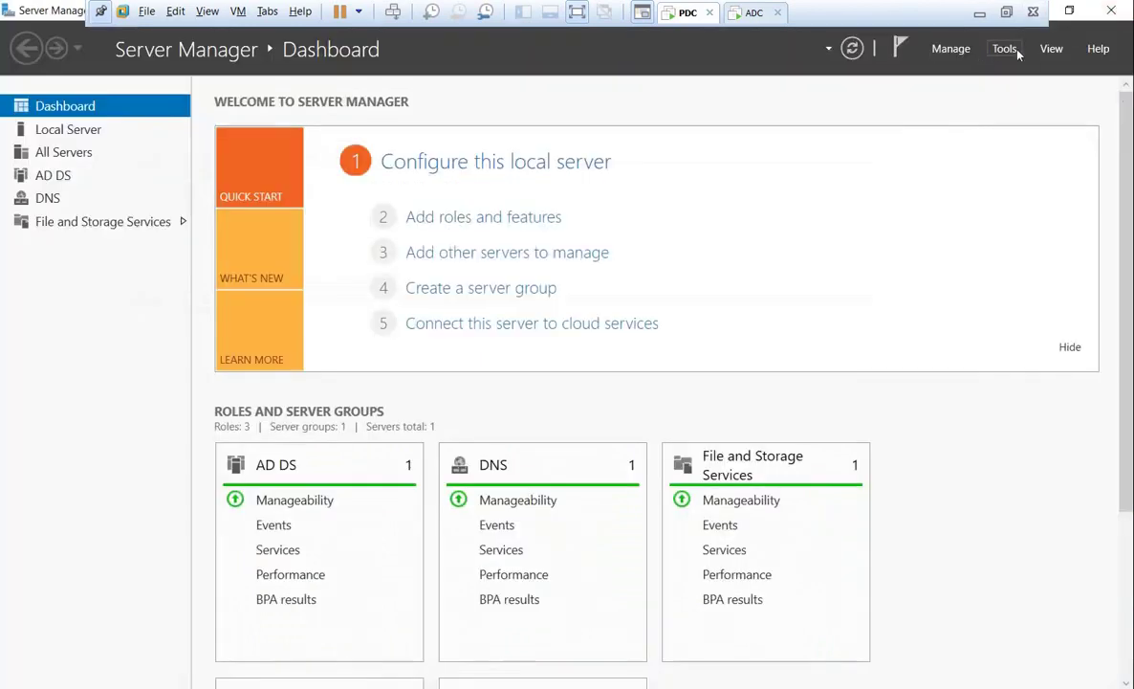
Start adding roles and features and advance to feature selection, keeping the default installation type, server and roles
left_click(970, 49)
left_click(977, 72)
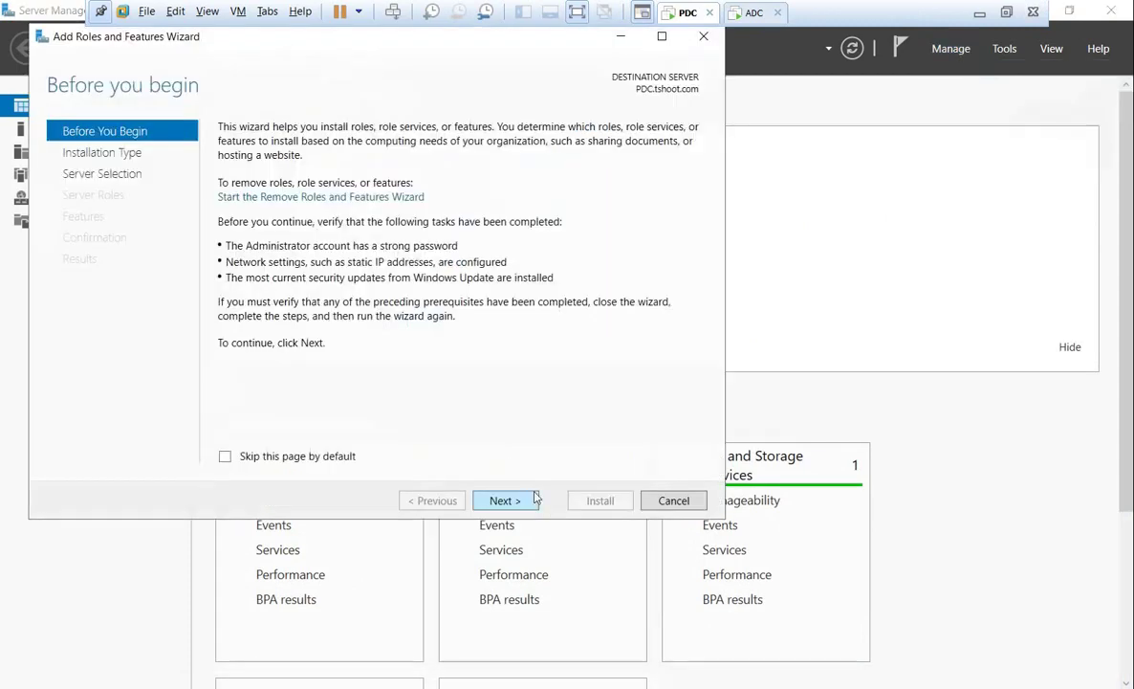
left_click(522, 499)
left_click(523, 499)
left_click(523, 499)
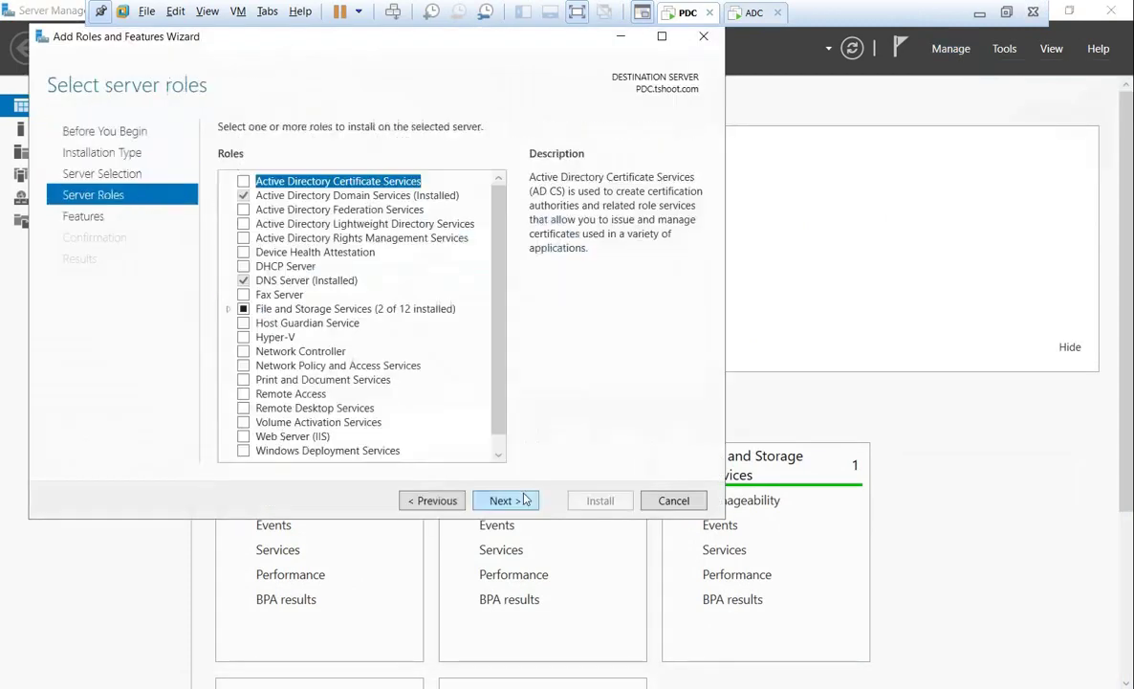
scroll(503, 357, "down", 1)
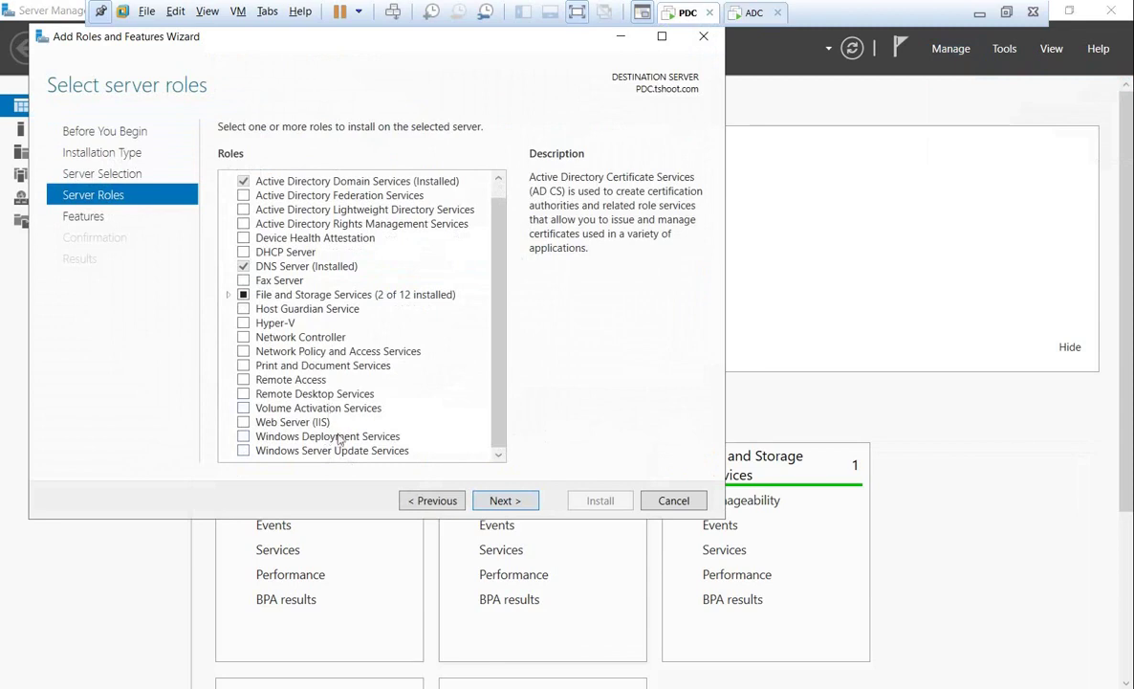
left_click(534, 505)
Select the Windows Server Backup feature, start its installation and close the wizard
left_click_drag(498, 191, 469, 435)
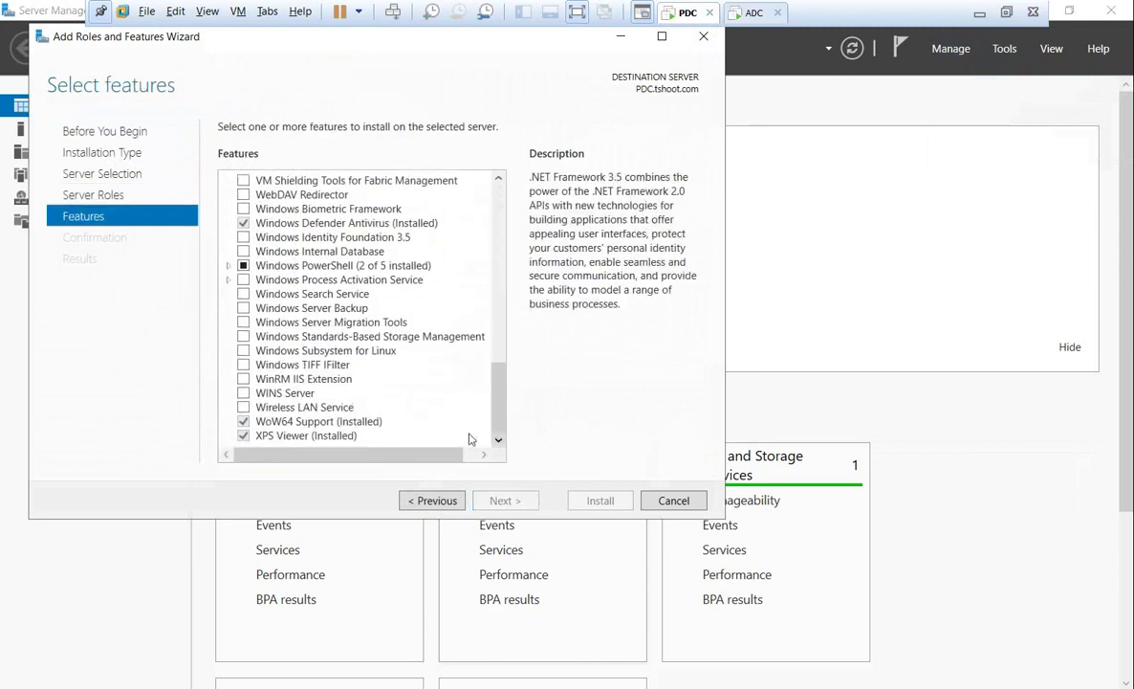
left_click(292, 308)
left_click(242, 308)
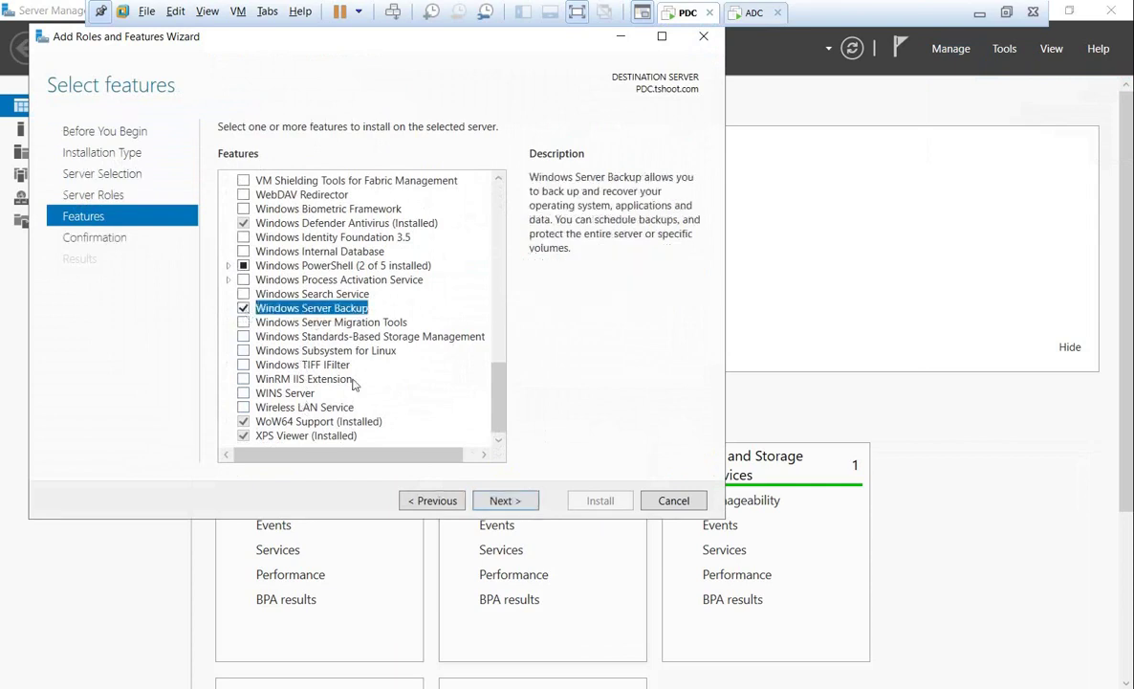
left_click(512, 500)
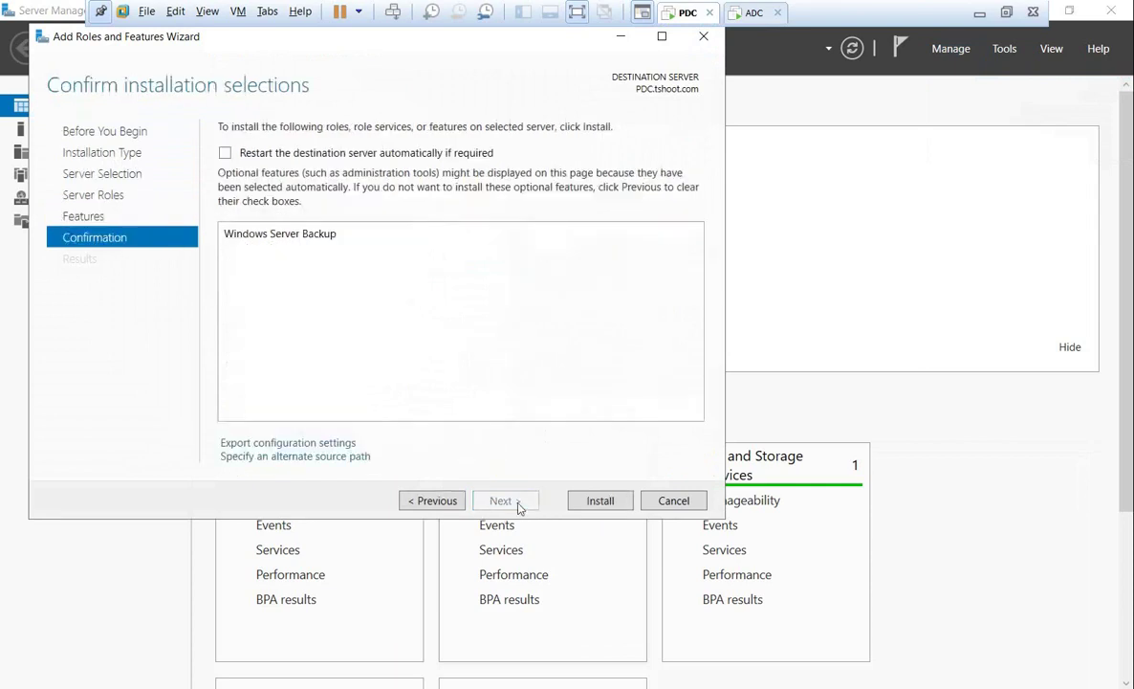
left_click(597, 501)
left_click_drag(90, 36, 227, 63)
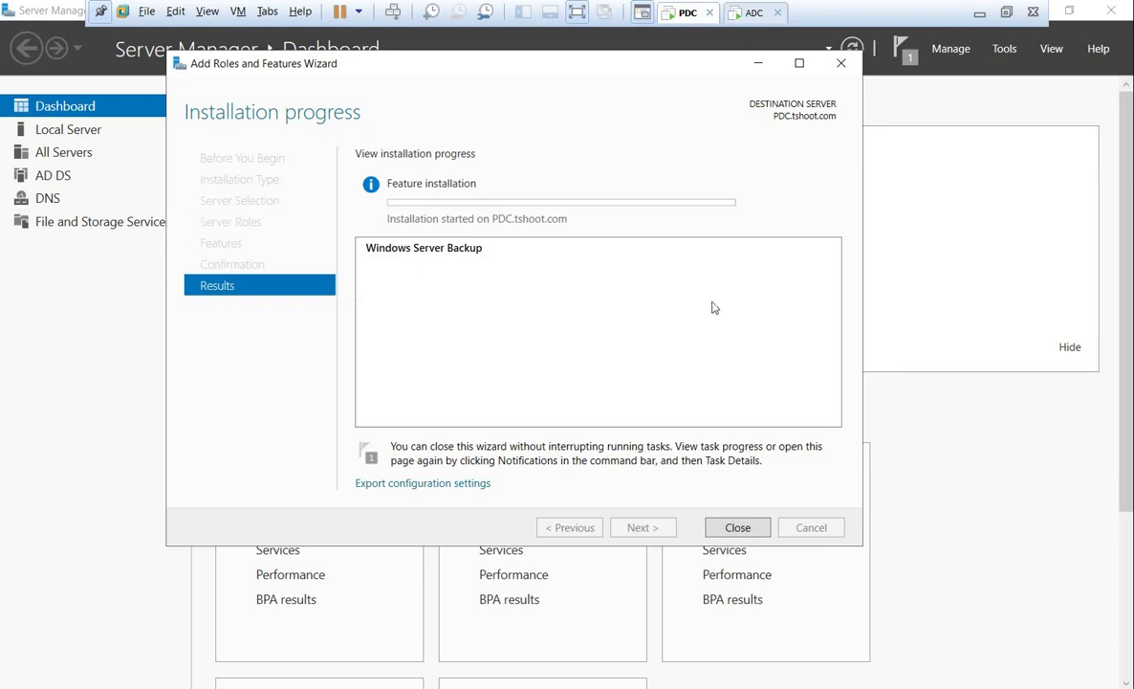
left_click(735, 527)
Open Windows Server Backup again and view its Local Backup page
left_click(1006, 50)
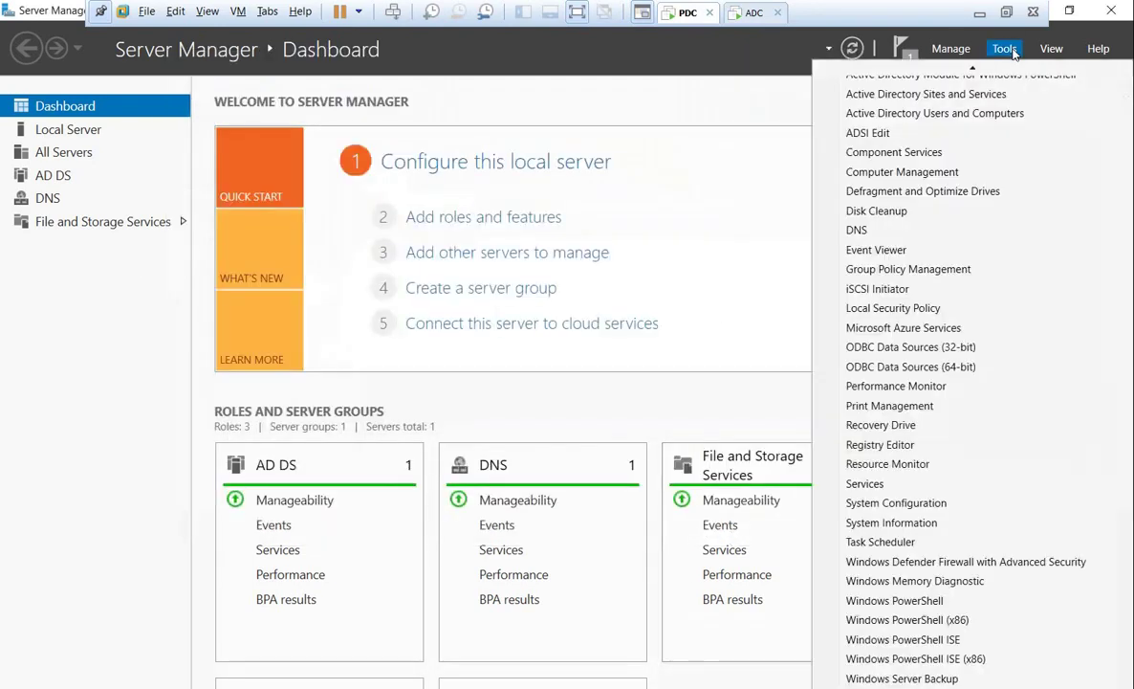
left_click(924, 677)
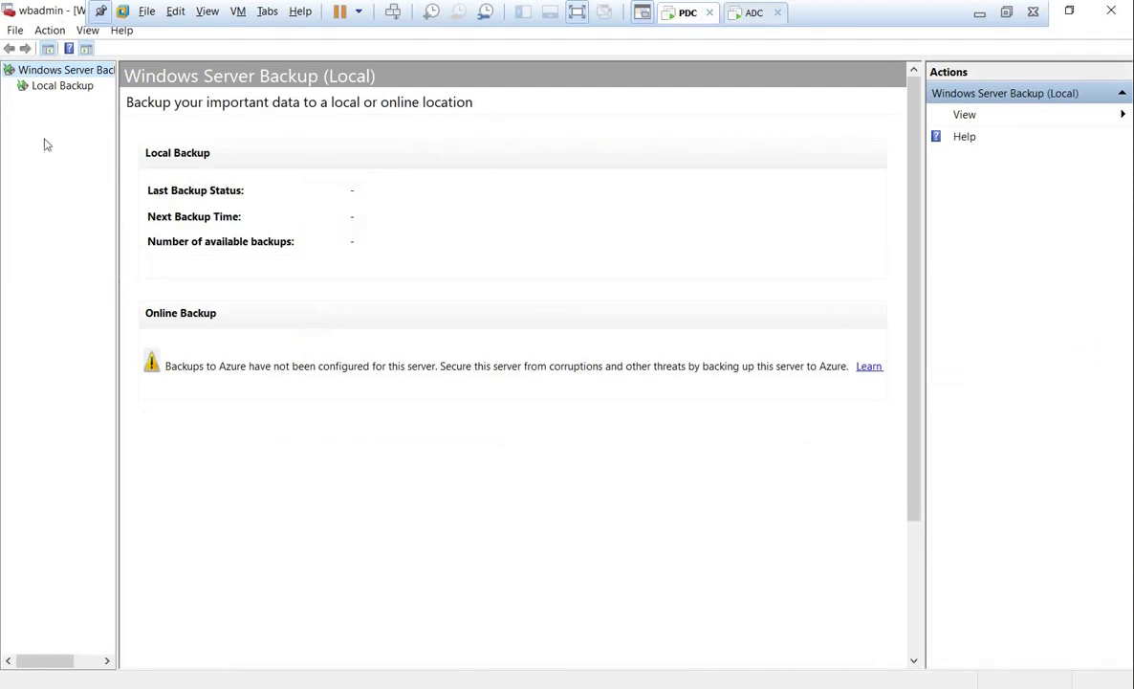
left_click(59, 88)
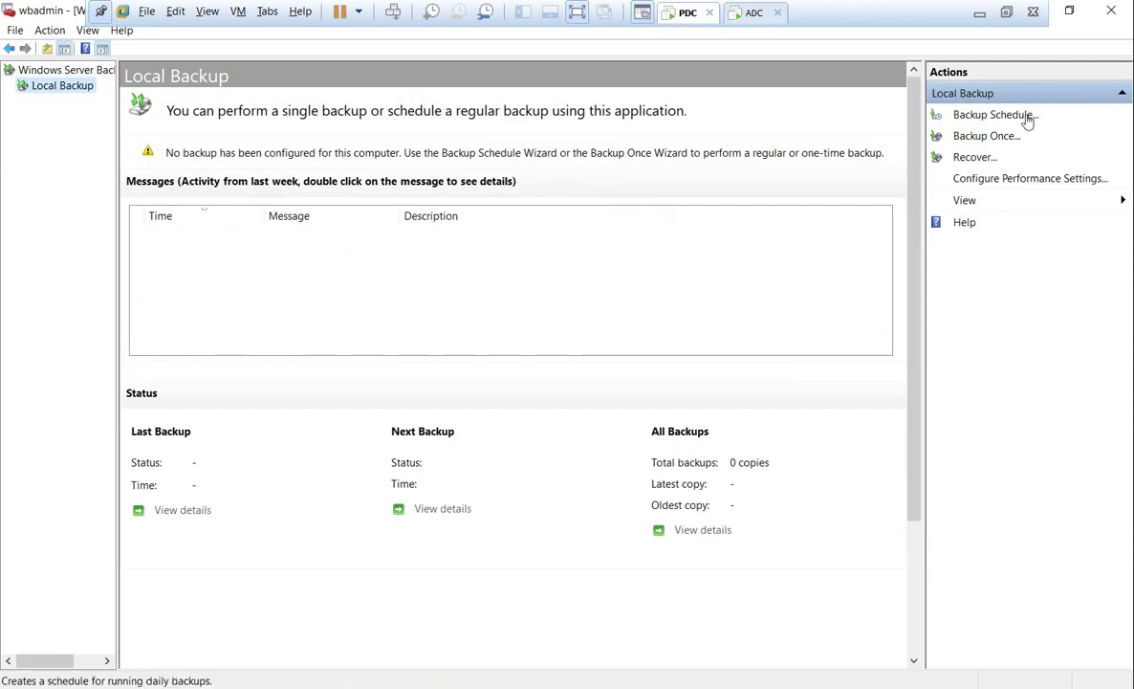
Add a new 120 GB virtual hard disk, split into multiple files, to the PDC virtual machine's hardware
right_click(685, 19)
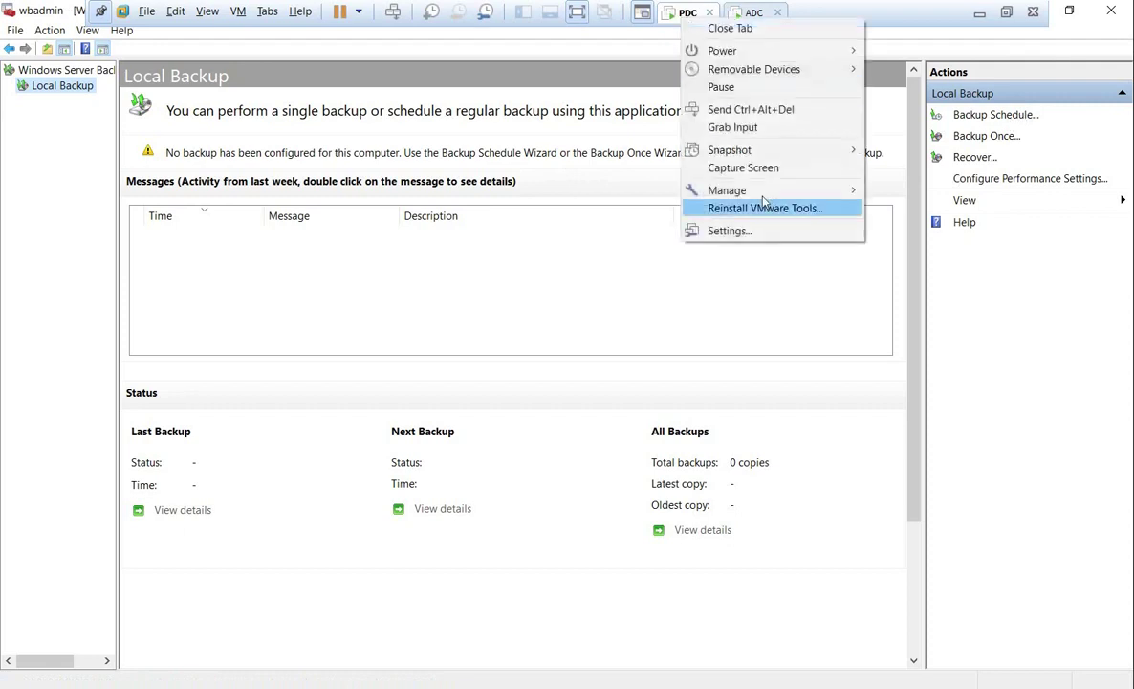
left_click(729, 231)
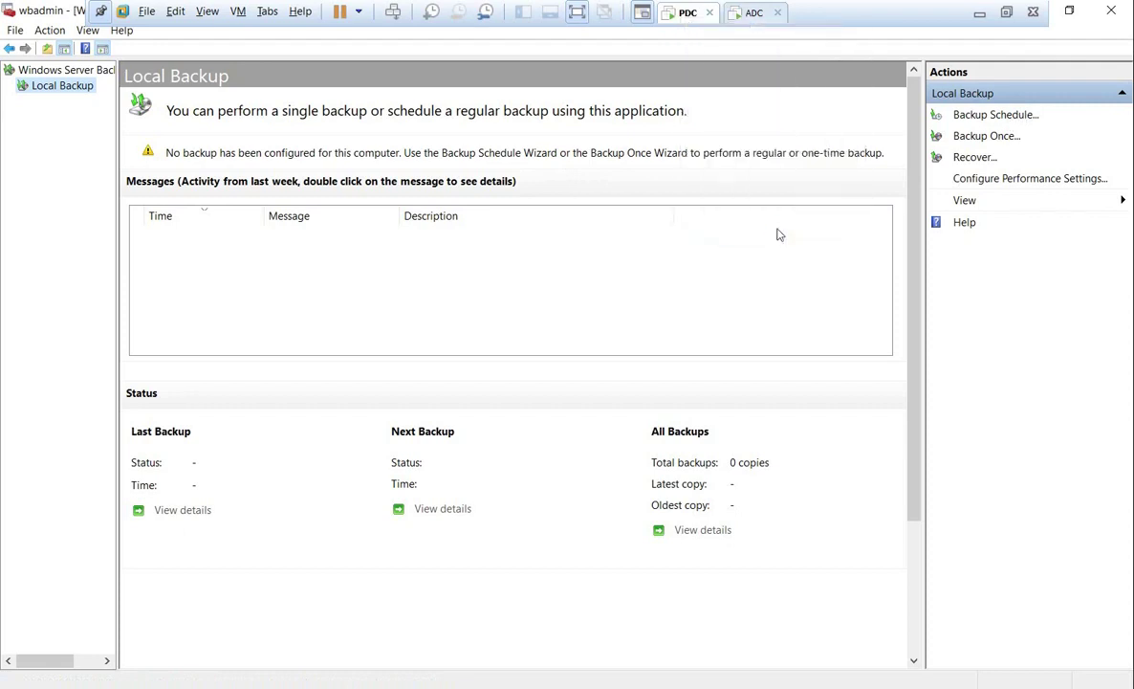
left_click(464, 587)
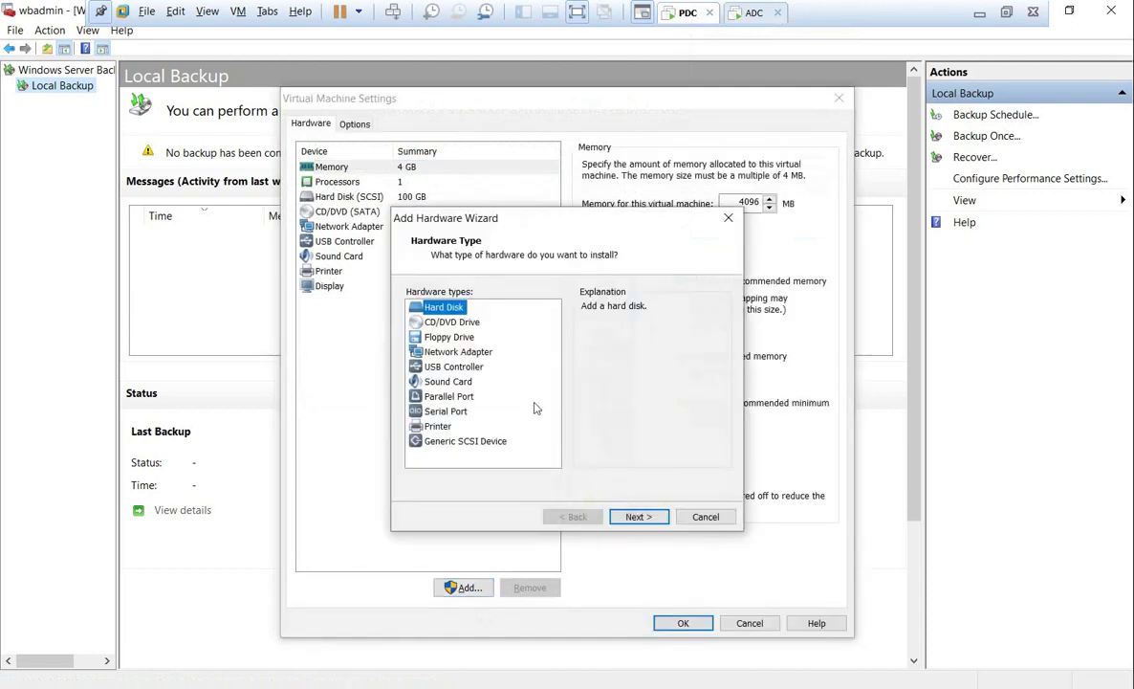
left_click(635, 516)
left_click(638, 517)
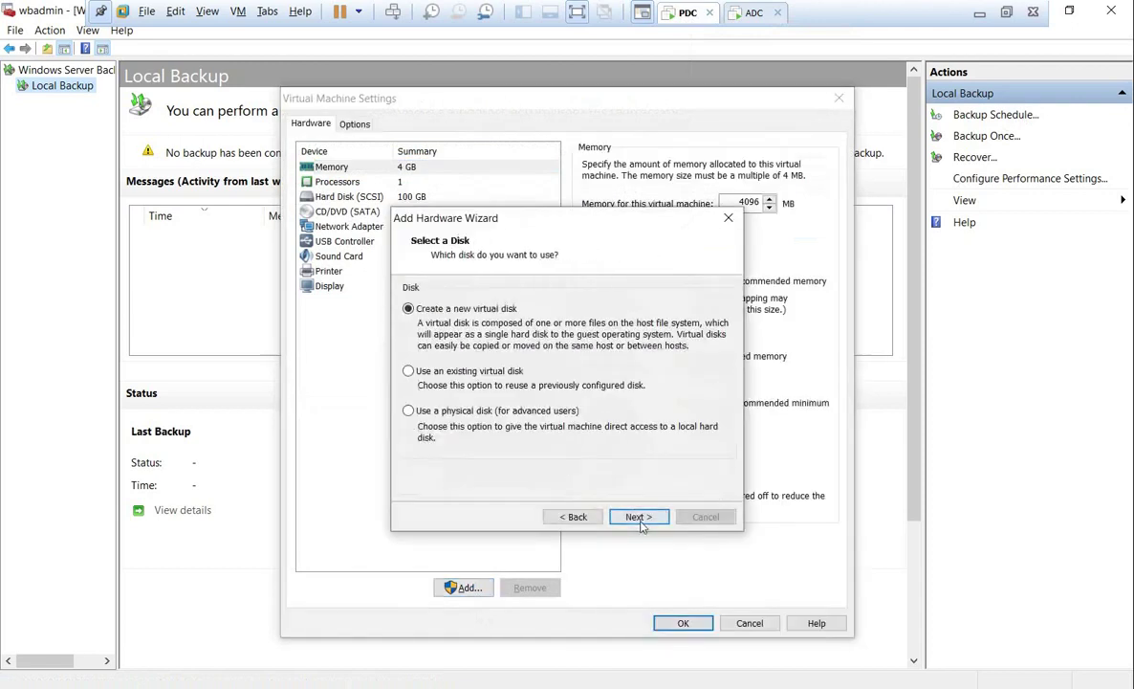
left_click(639, 517)
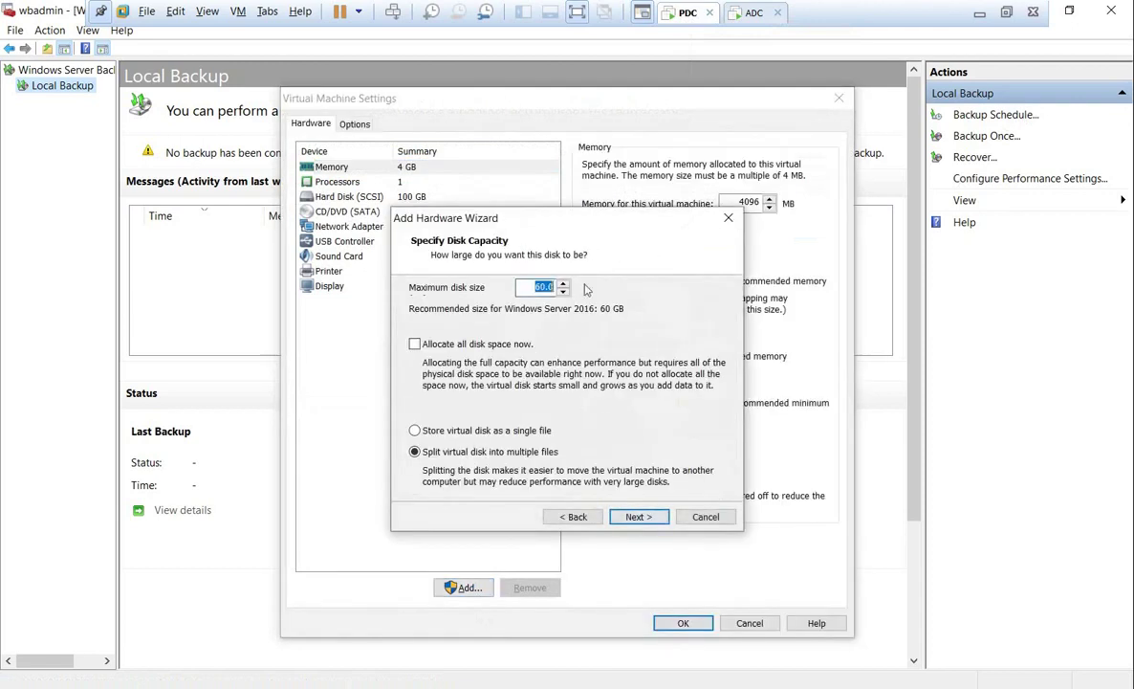
type("120")
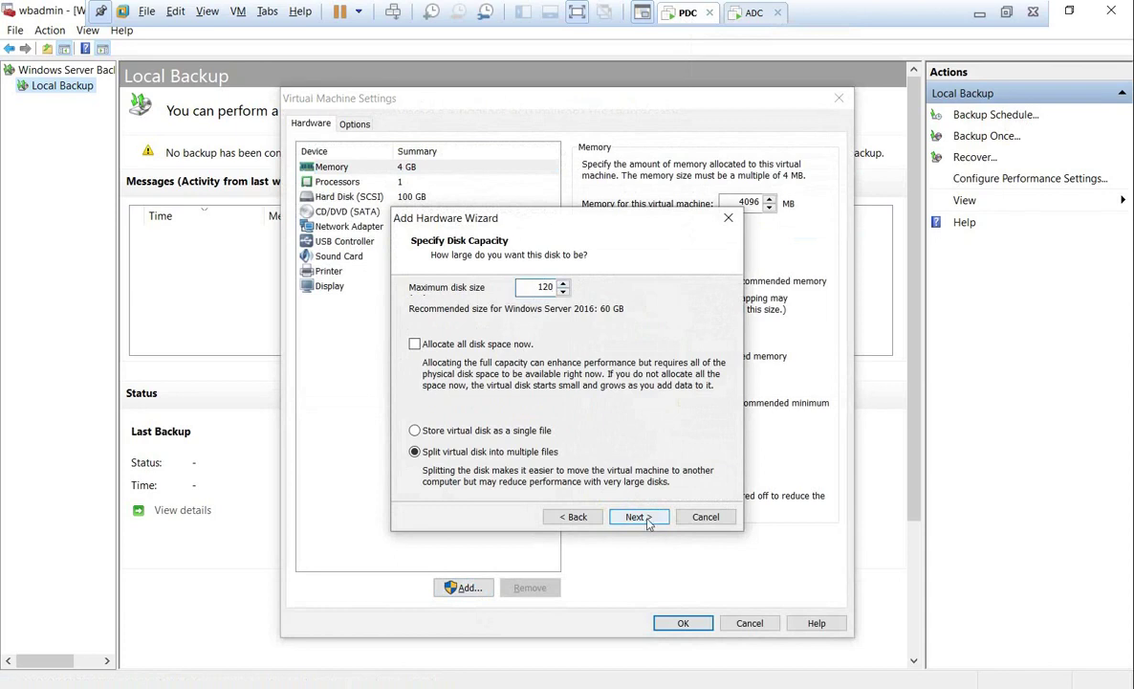
left_click(639, 517)
left_click(637, 514)
left_click(683, 622)
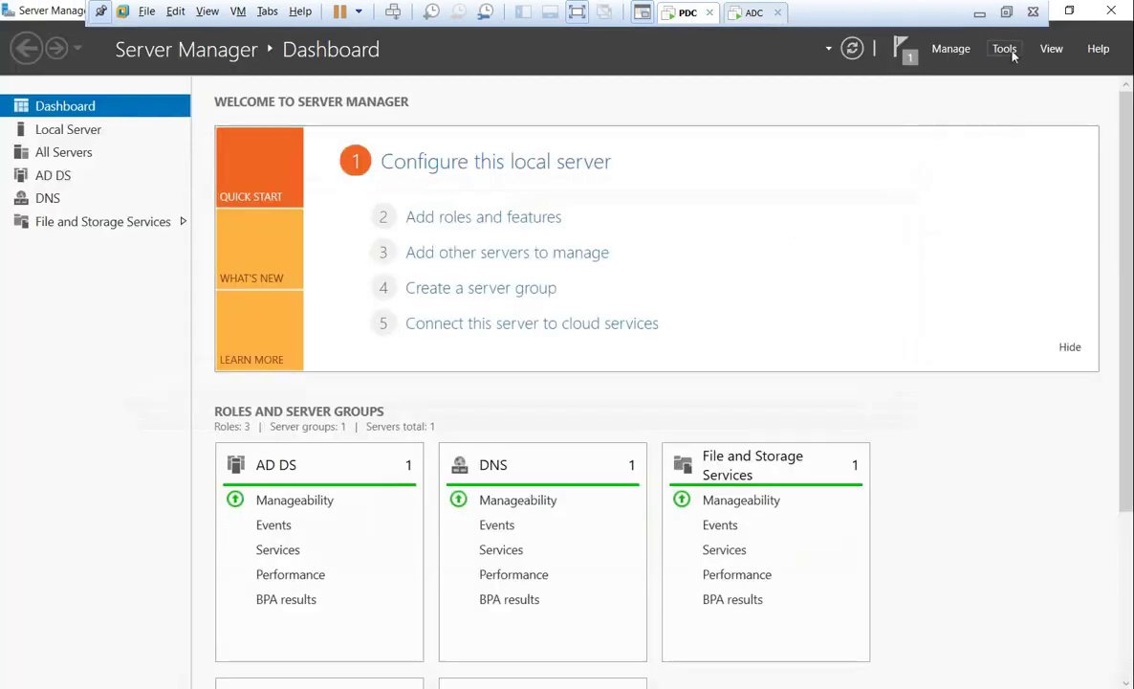
Open Disk Management within Computer Management and enlarge the area showing the disks
left_click(1012, 55)
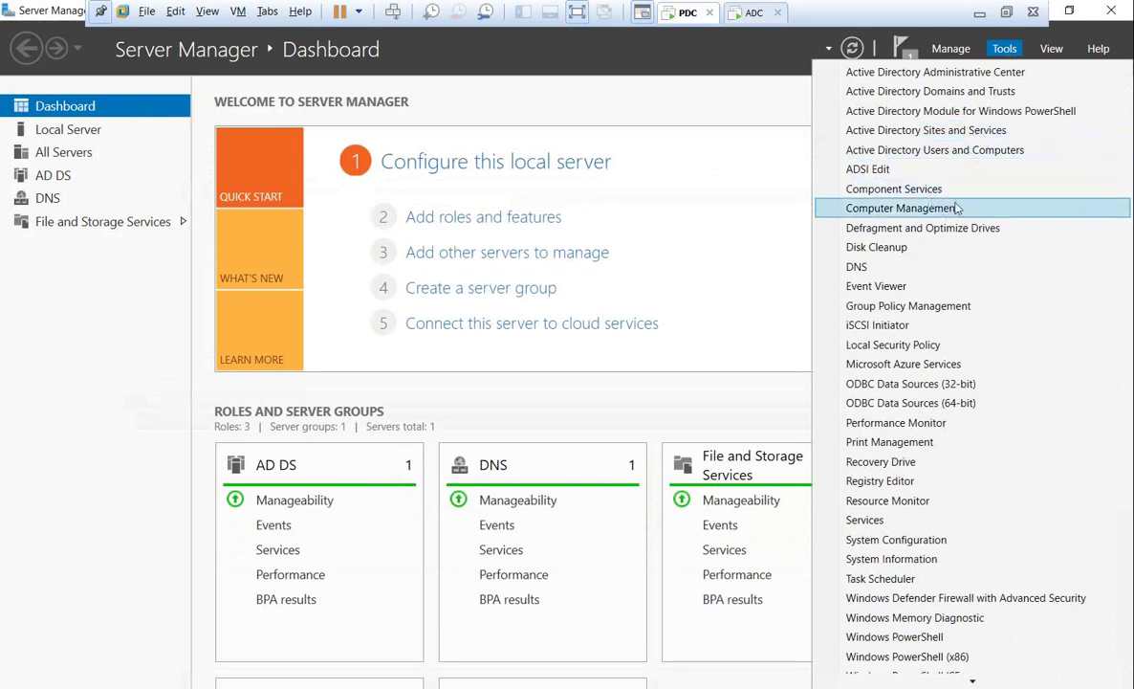
left_click(920, 208)
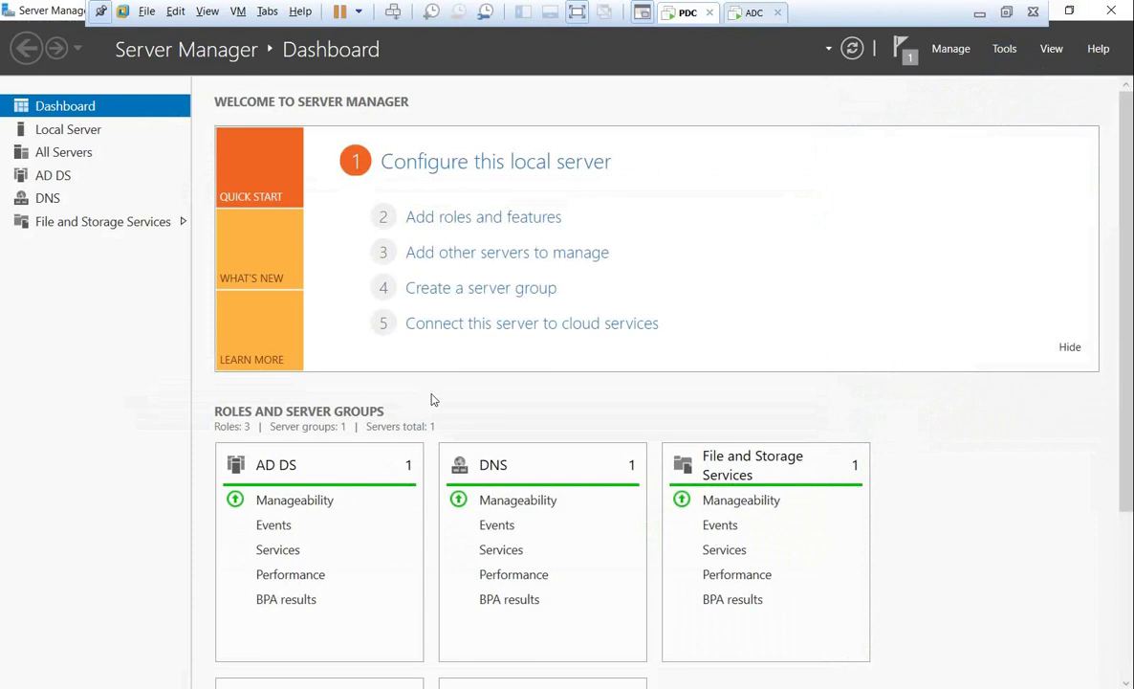
left_click(638, 38)
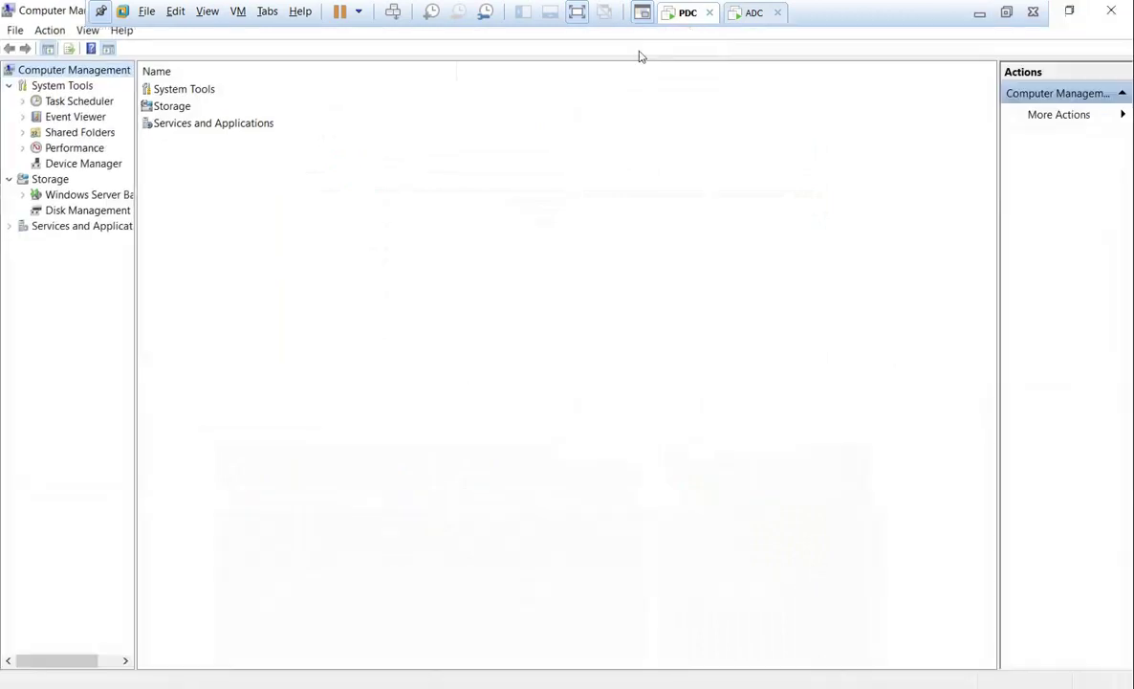
left_click(123, 209)
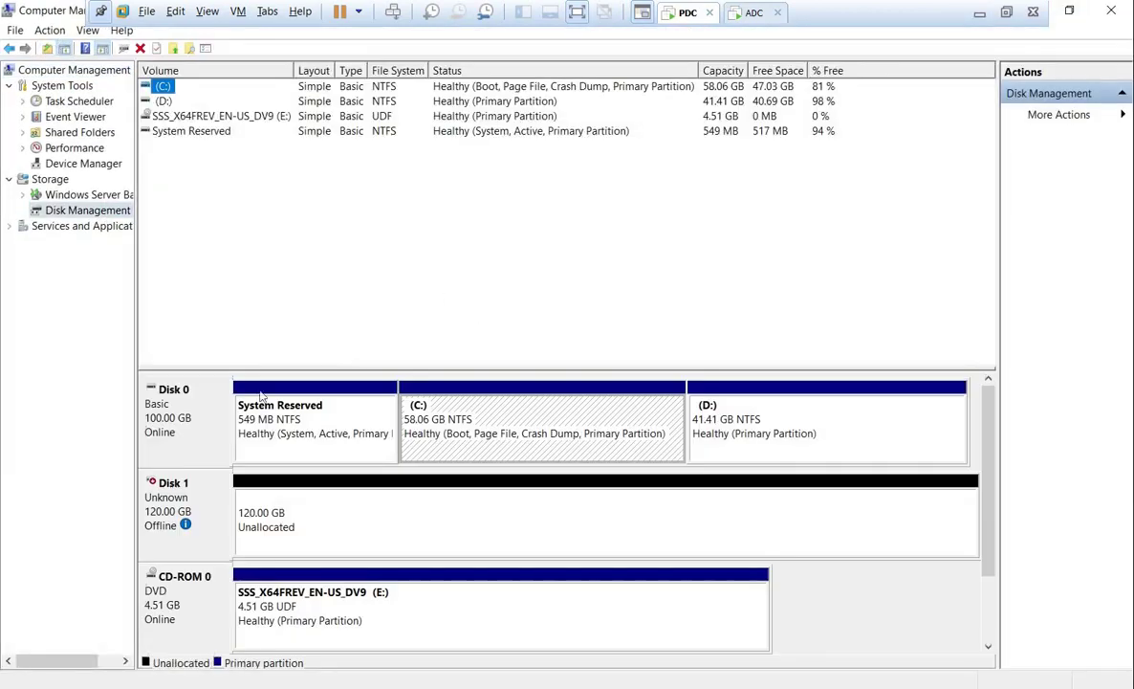
left_click_drag(380, 368, 387, 218)
Bring the 120 GB Disk 1 online, initialize it with the MBR partition style, and close Computer Management
right_click(190, 354)
left_click(235, 358)
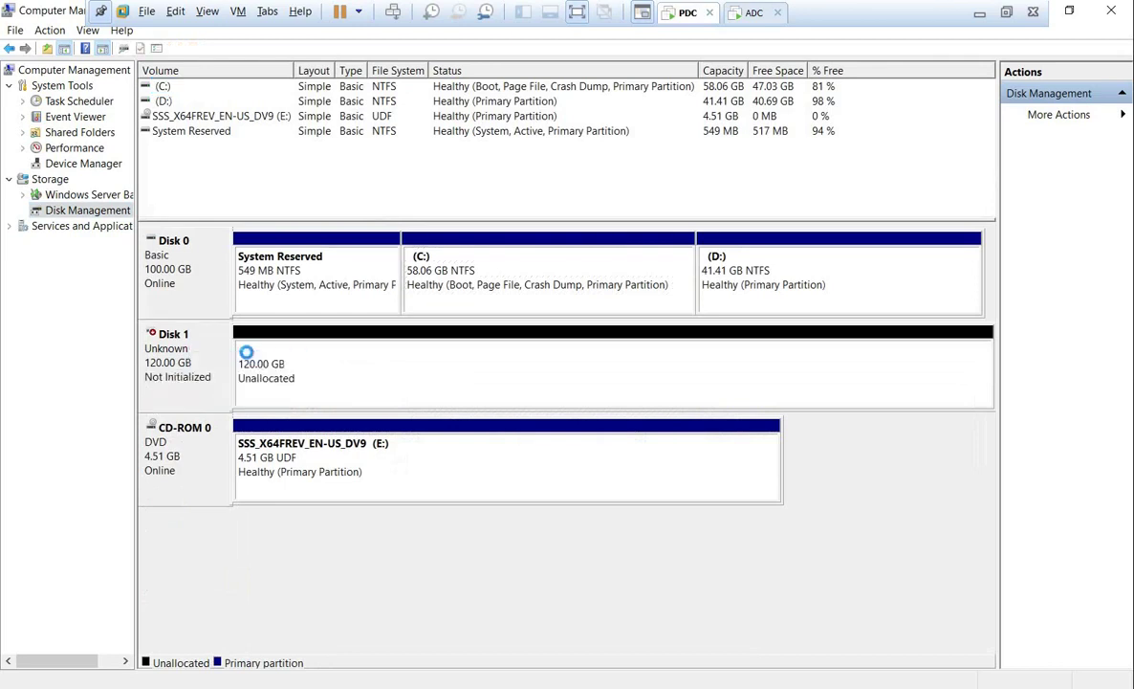
right_click(188, 344)
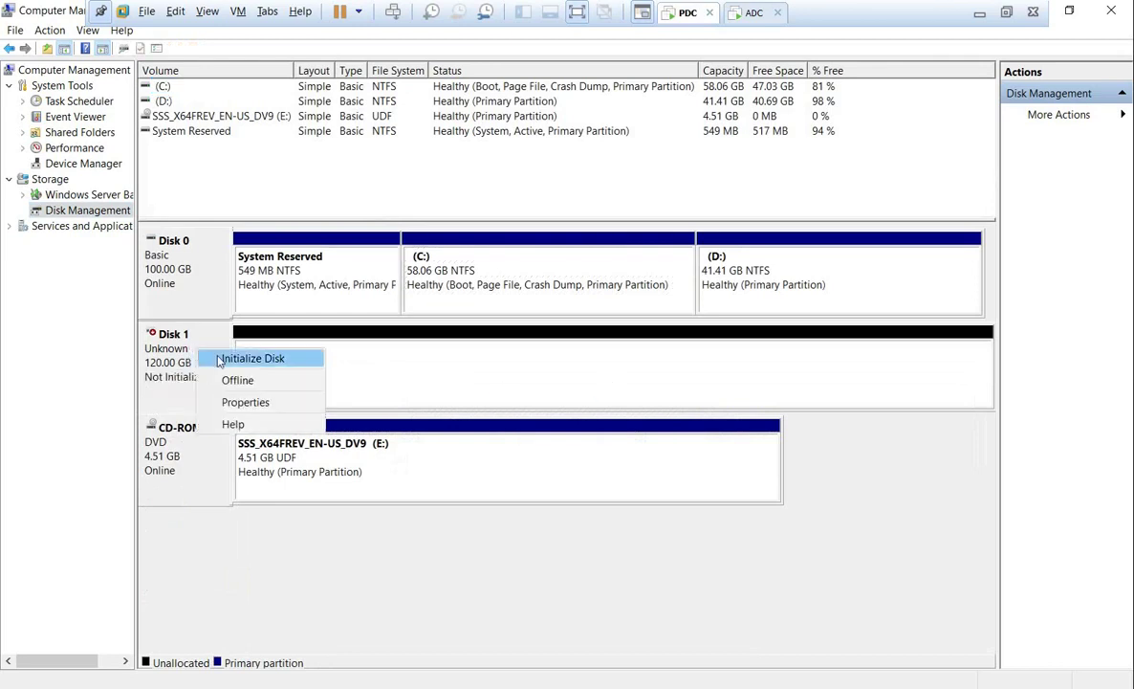
left_click(229, 357)
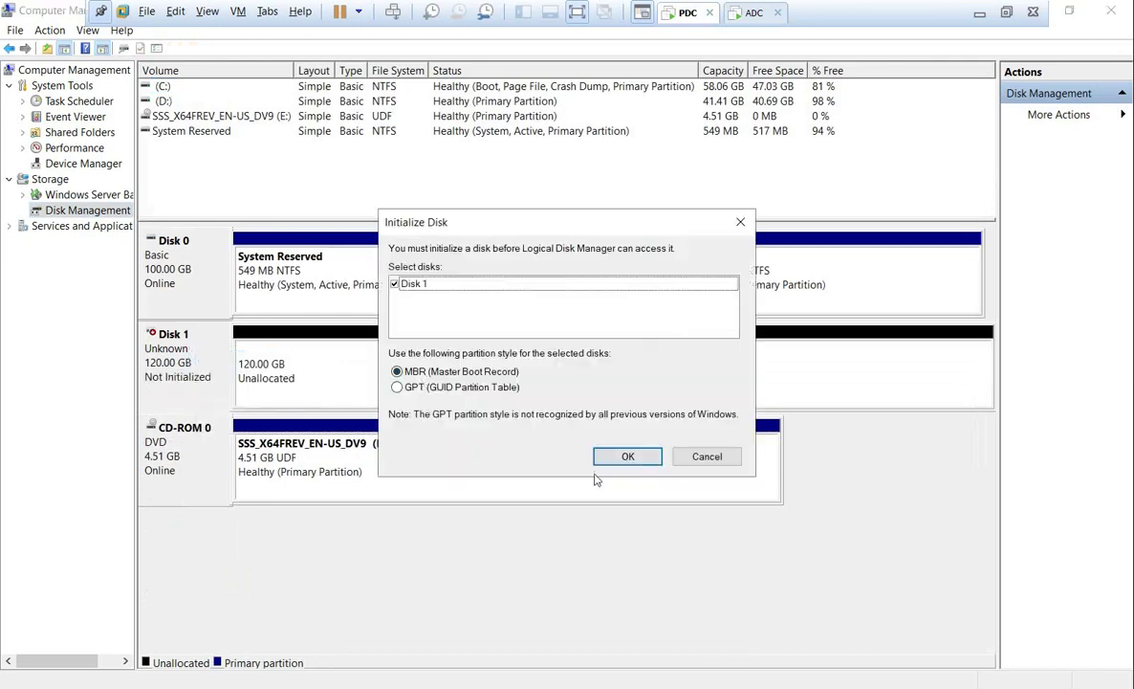
left_click(624, 459)
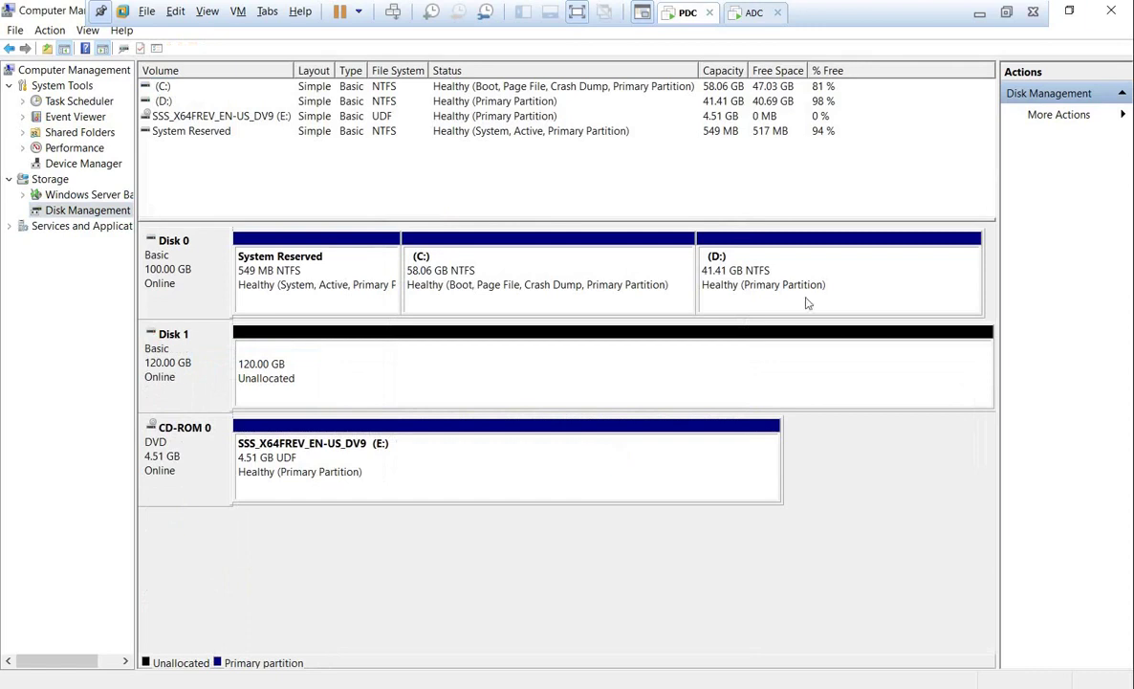
left_click(1123, 10)
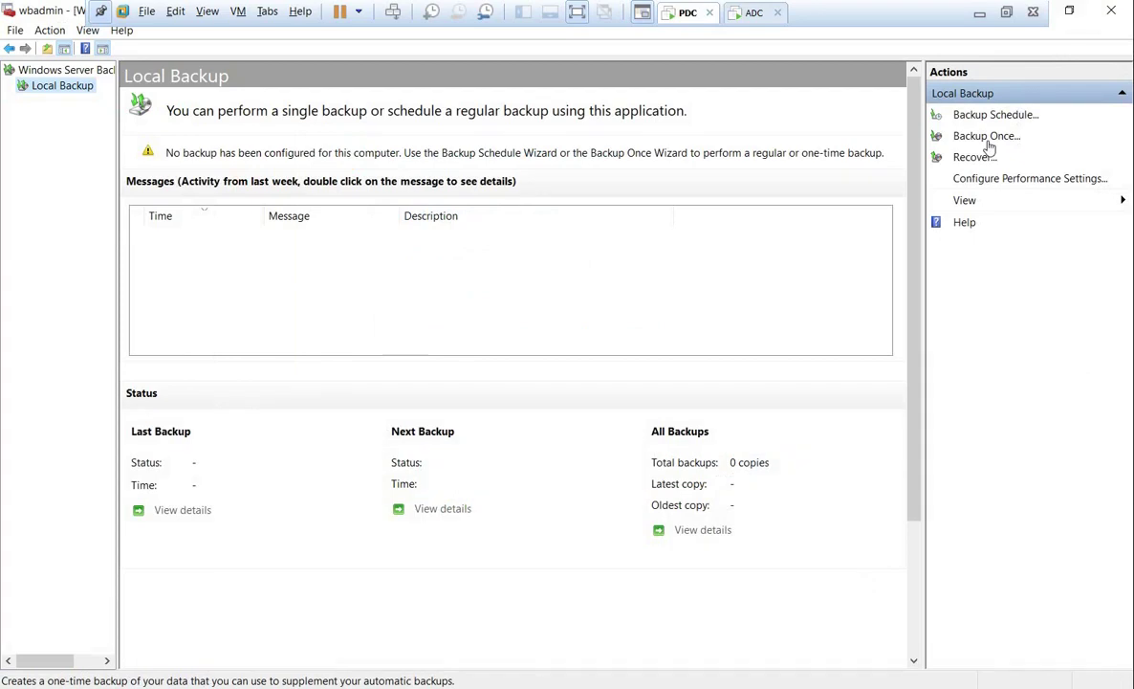
Start the Backup Schedule Wizard and choose the Custom backup configuration
left_click(1032, 118)
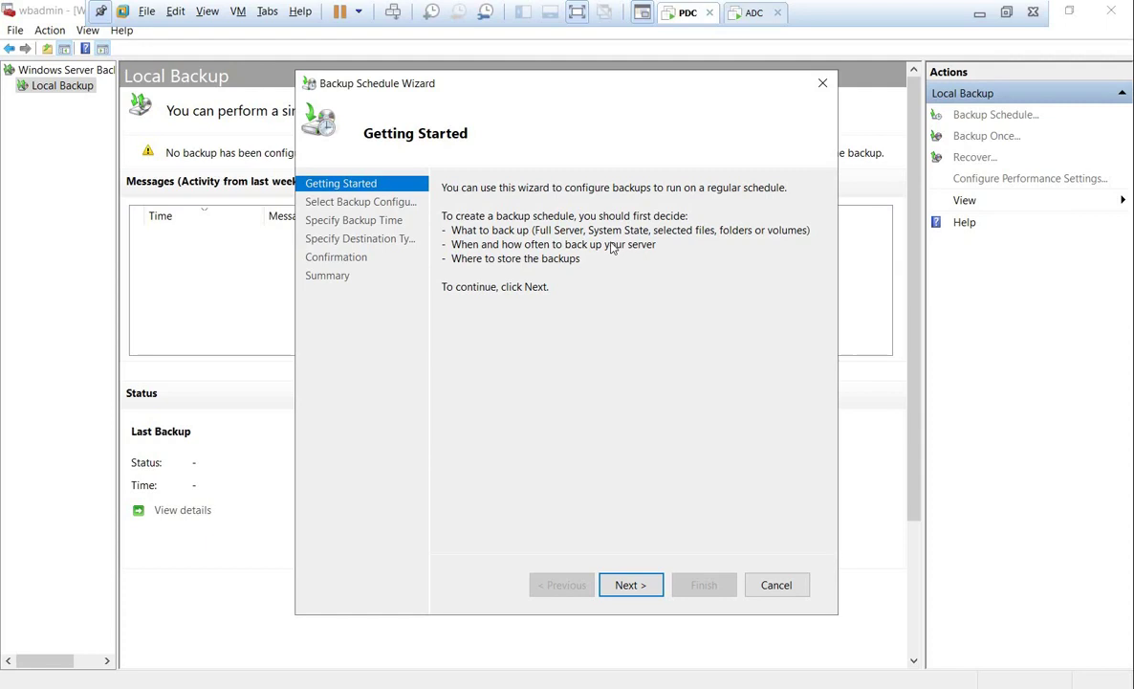
left_click(622, 591)
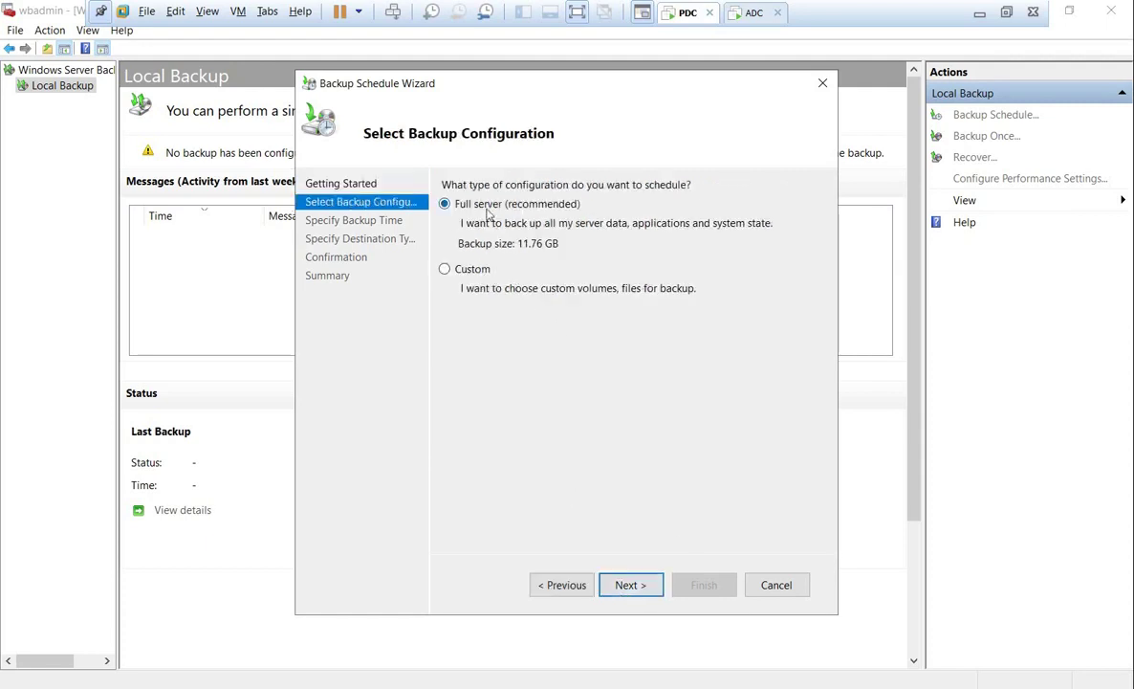
left_click(472, 272)
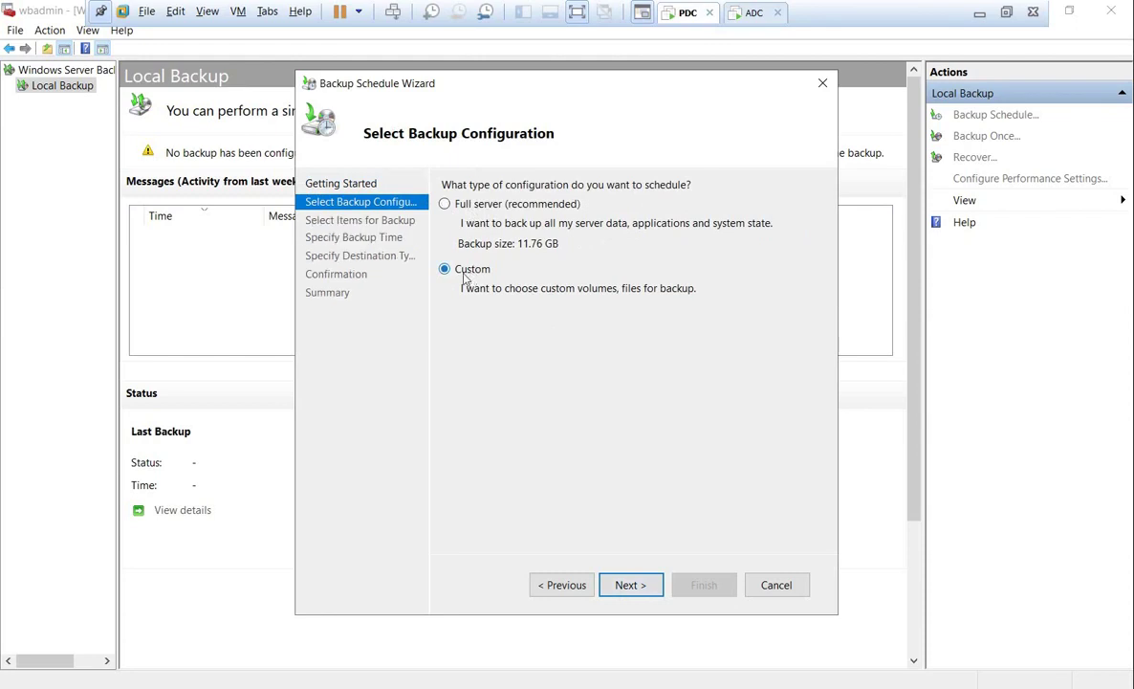
left_click(630, 589)
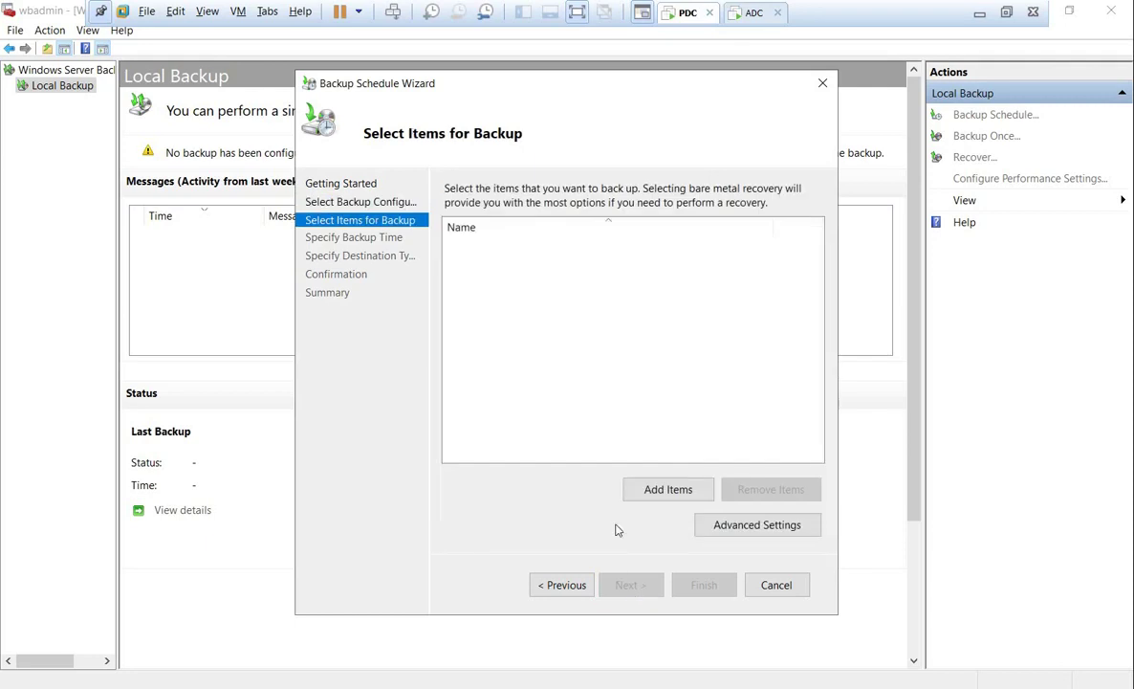
Add the whole Local disk (D:) to the items for backup
left_click(675, 490)
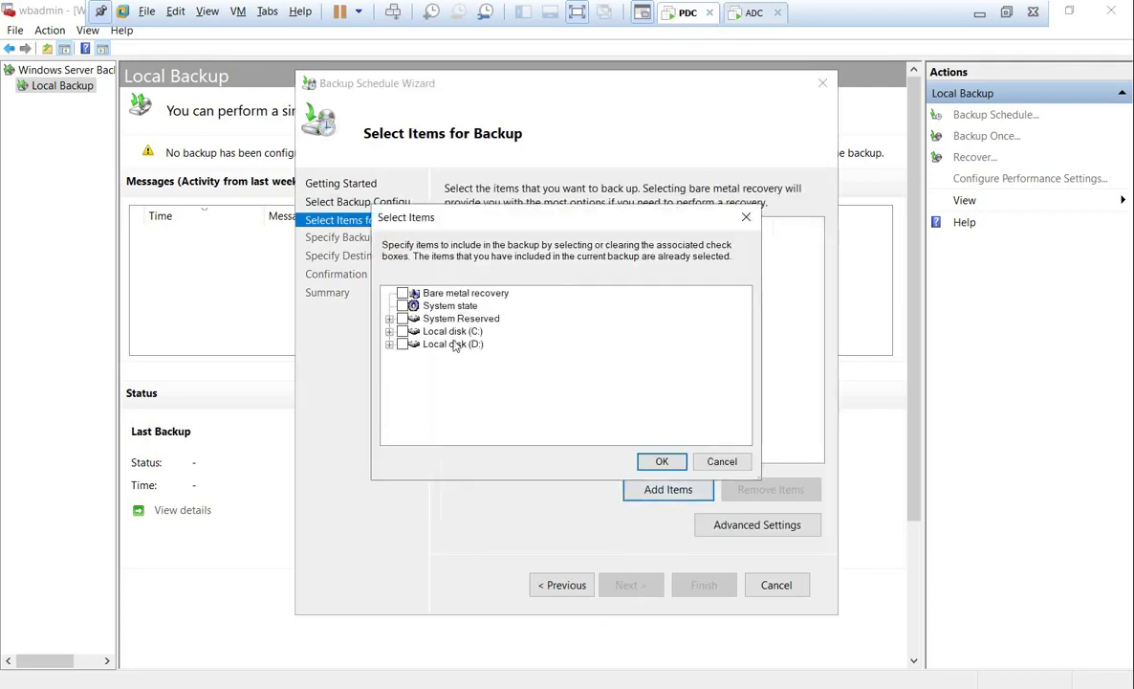
left_click(403, 344)
left_click(390, 344)
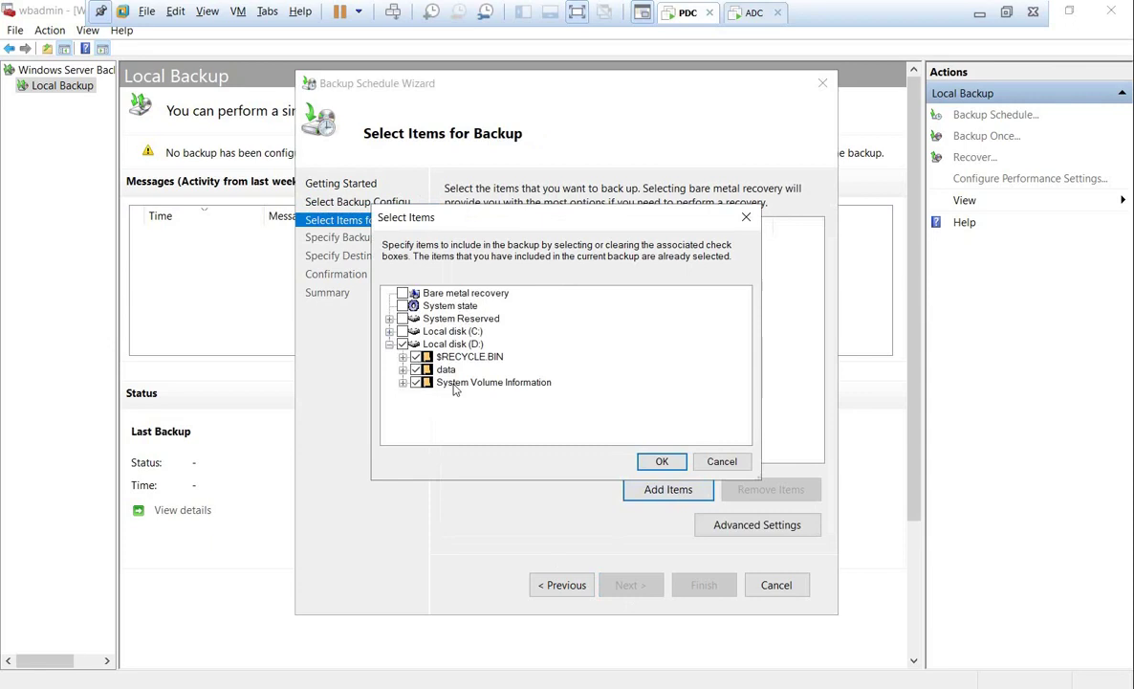
left_click(658, 462)
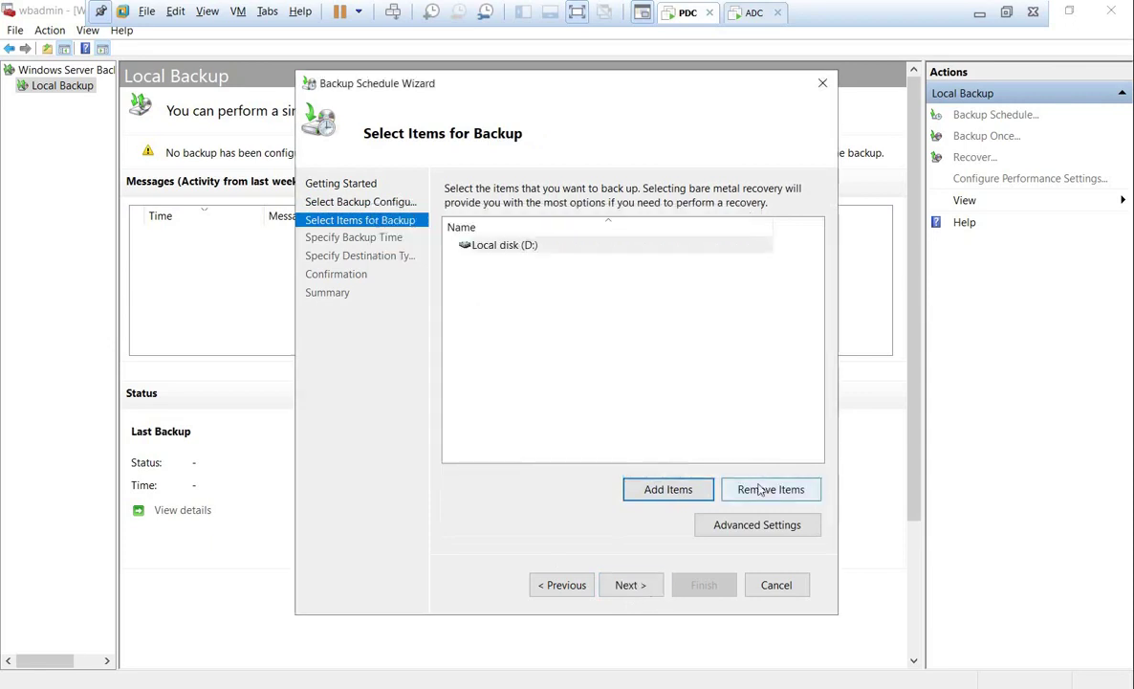
Examine the backup's advanced settings: the selection of items to exclude, cancelled without a choice, and the VSS settings
left_click(772, 528)
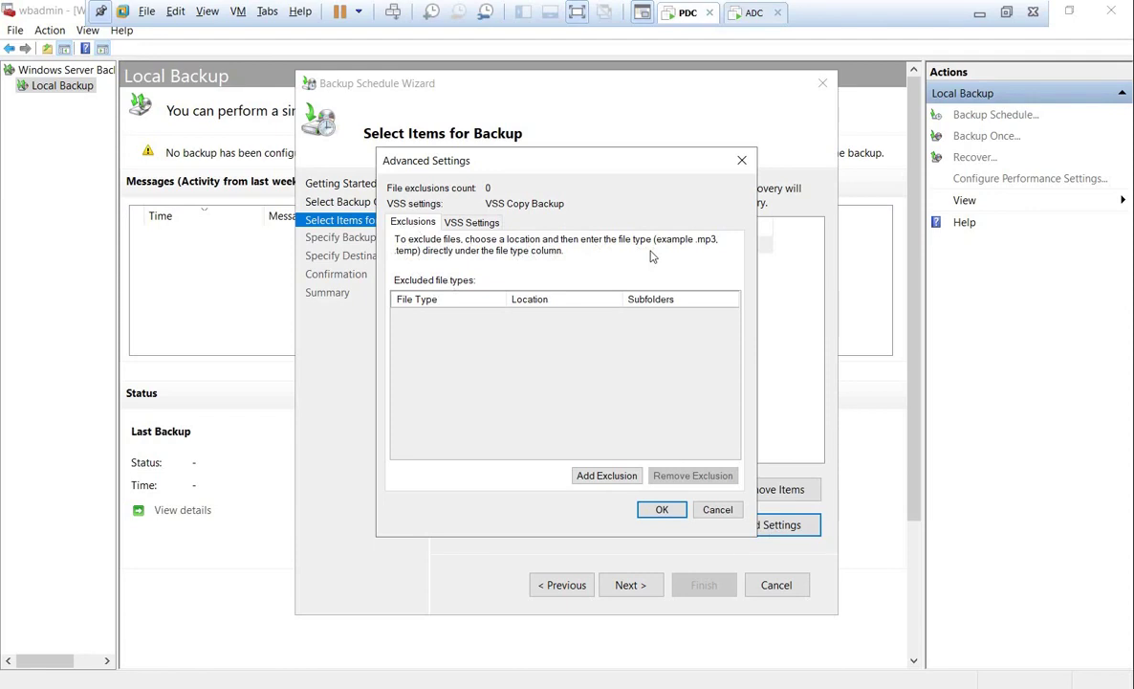
left_click(580, 477)
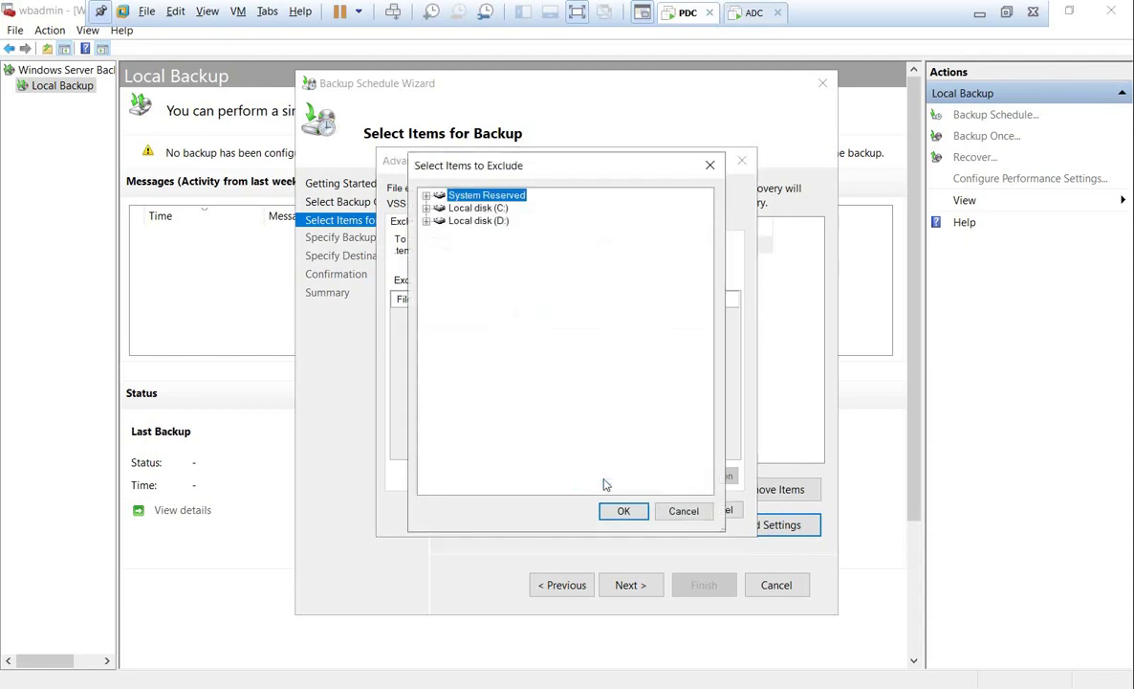
left_click(427, 221)
left_click(680, 510)
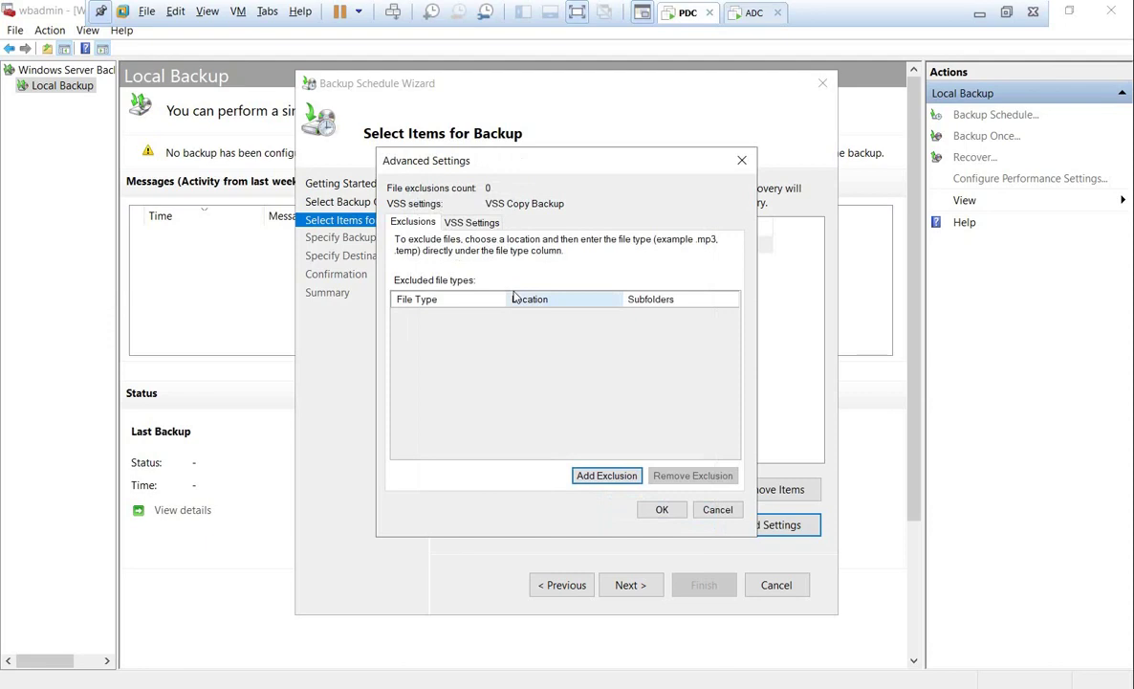
left_click(471, 221)
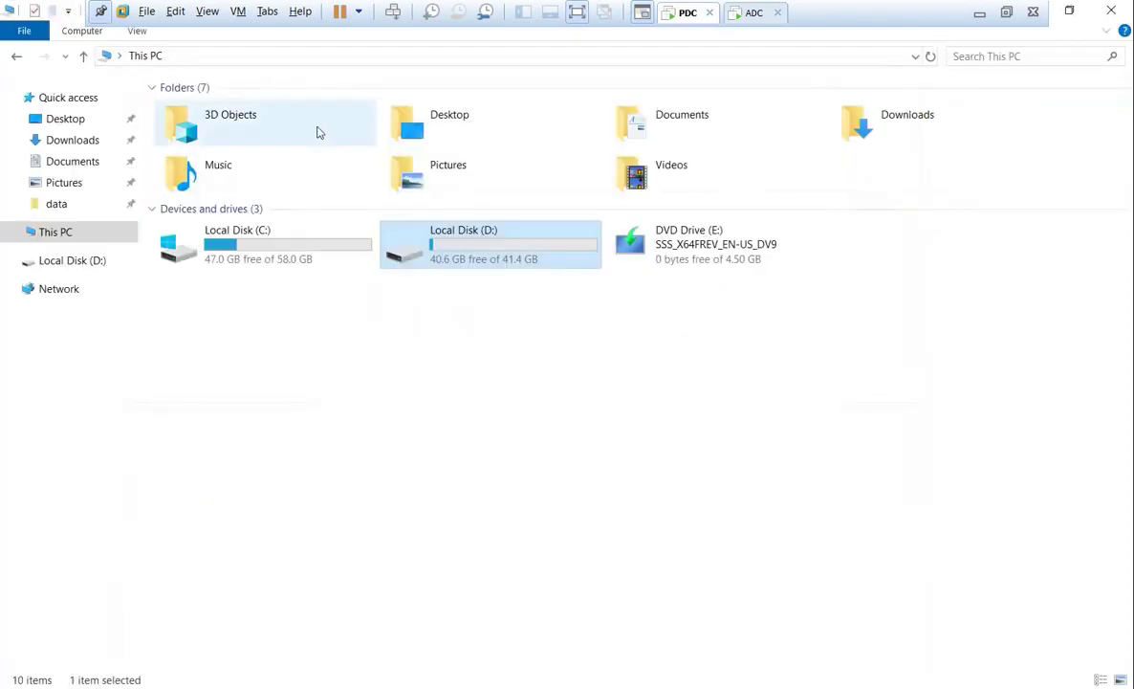
In File Explorer, open the data folder on Local Disk (D:), add the Attributes column to its view and select the text file
double_click(485, 245)
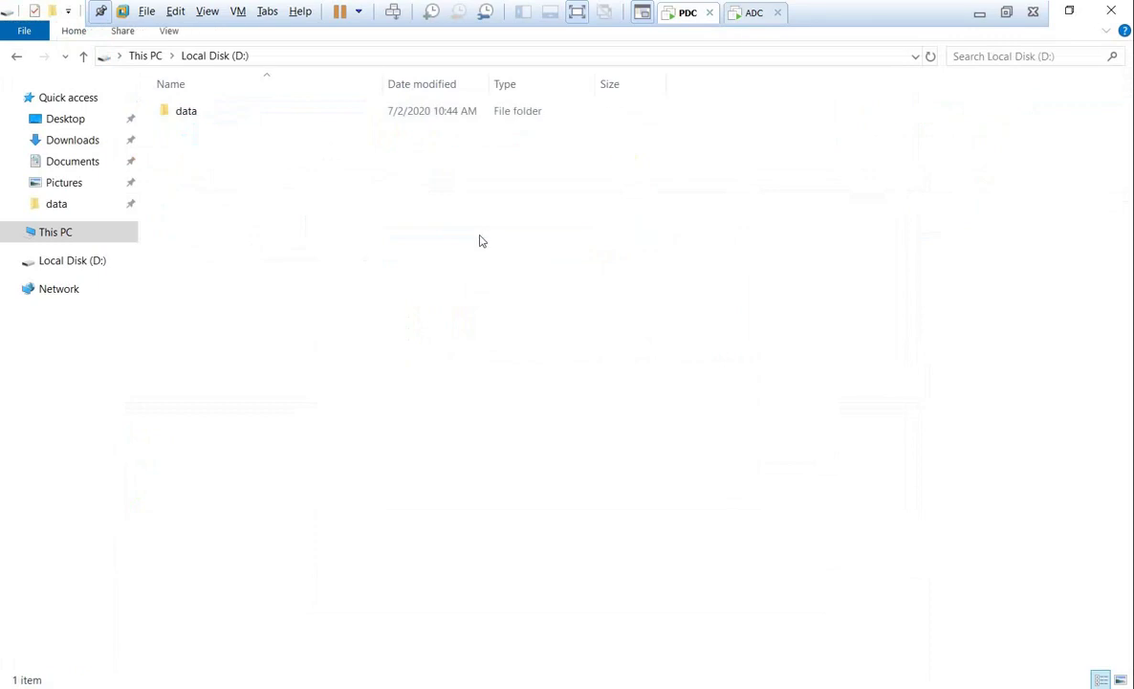
double_click(190, 110)
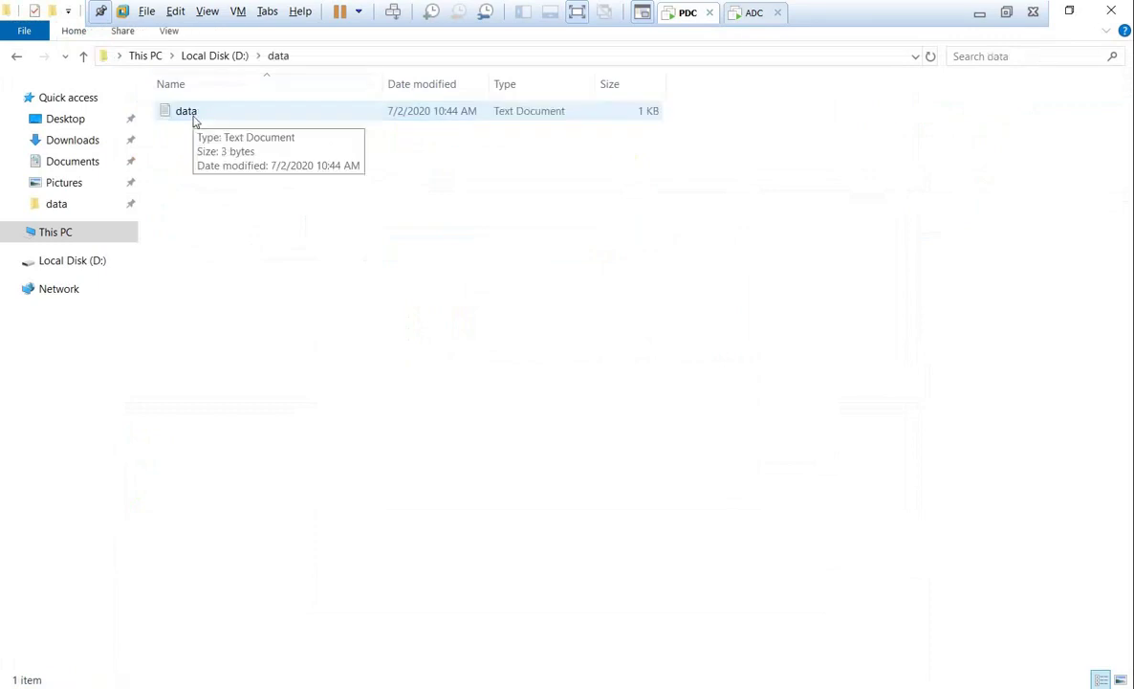
right_click(721, 89)
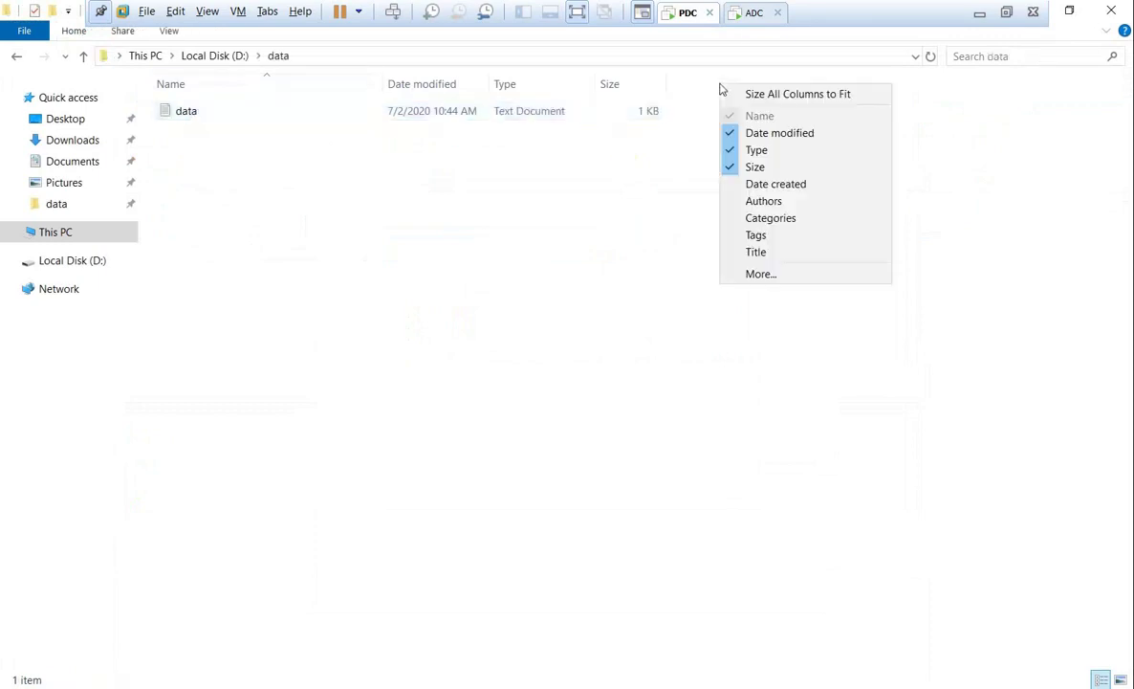
left_click(771, 273)
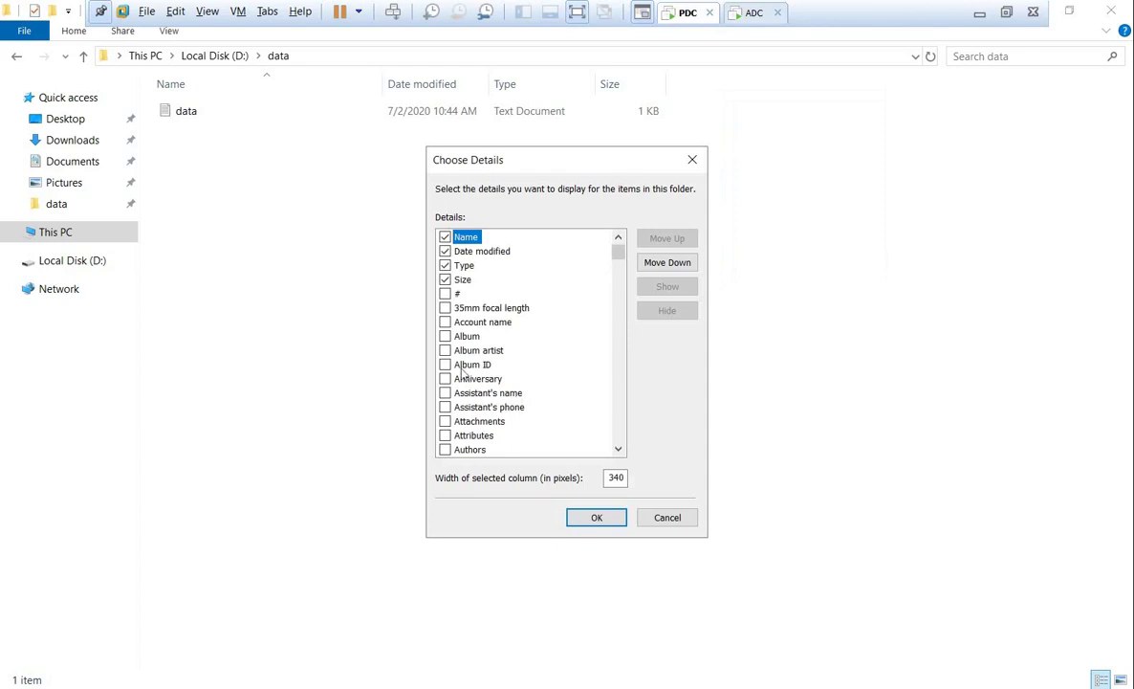
left_click(444, 435)
left_click(597, 517)
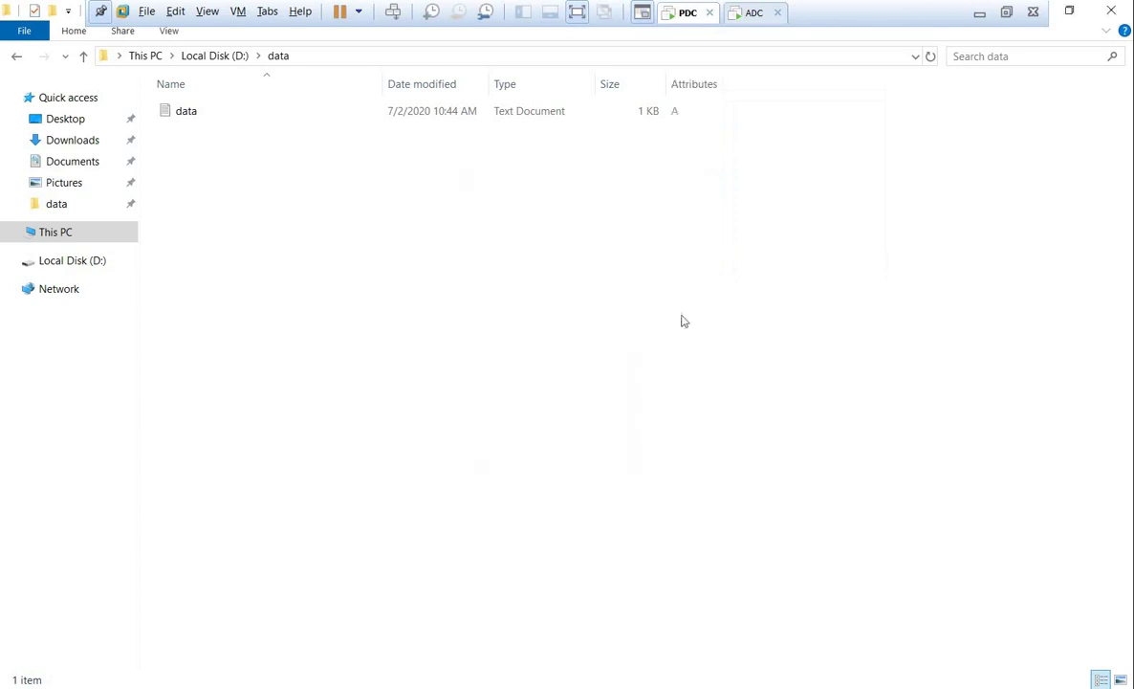
left_click(675, 113)
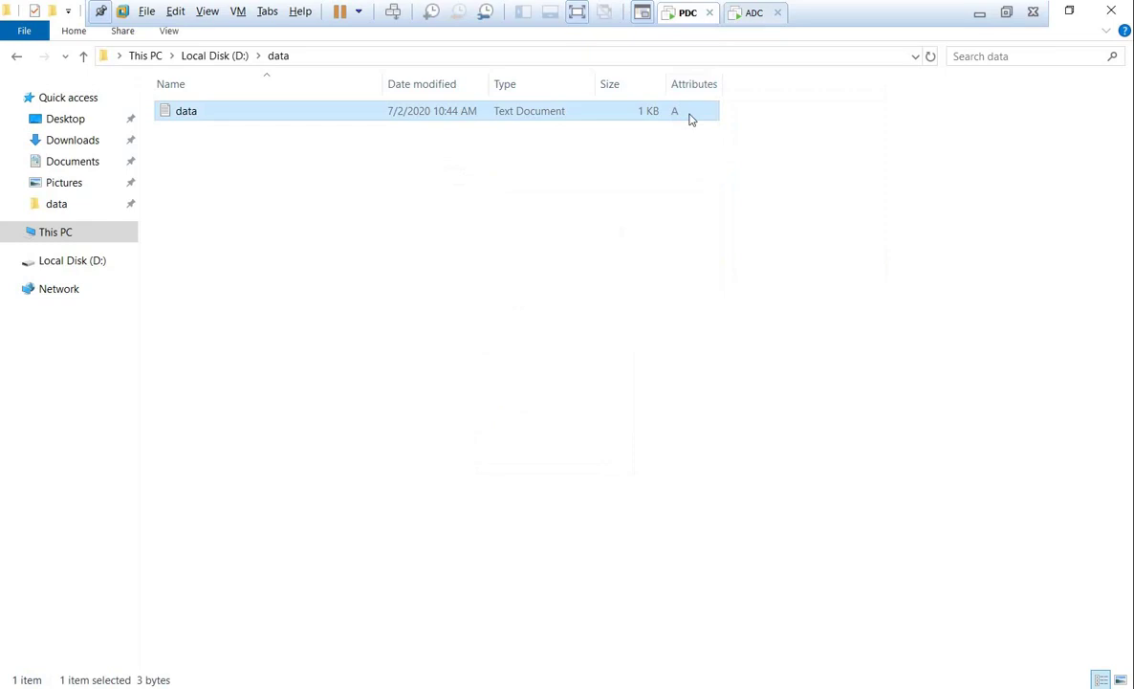
Return to the root of Local Disk (D:) and add the Attributes column to its view
left_click(223, 57)
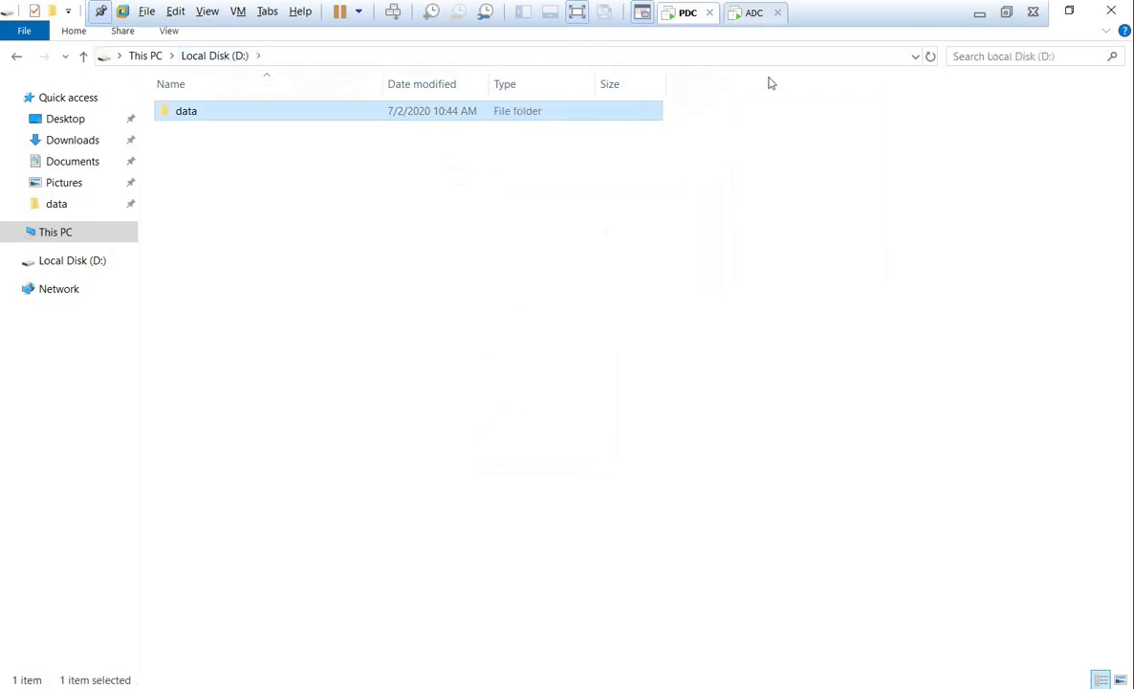
right_click(719, 84)
left_click(762, 249)
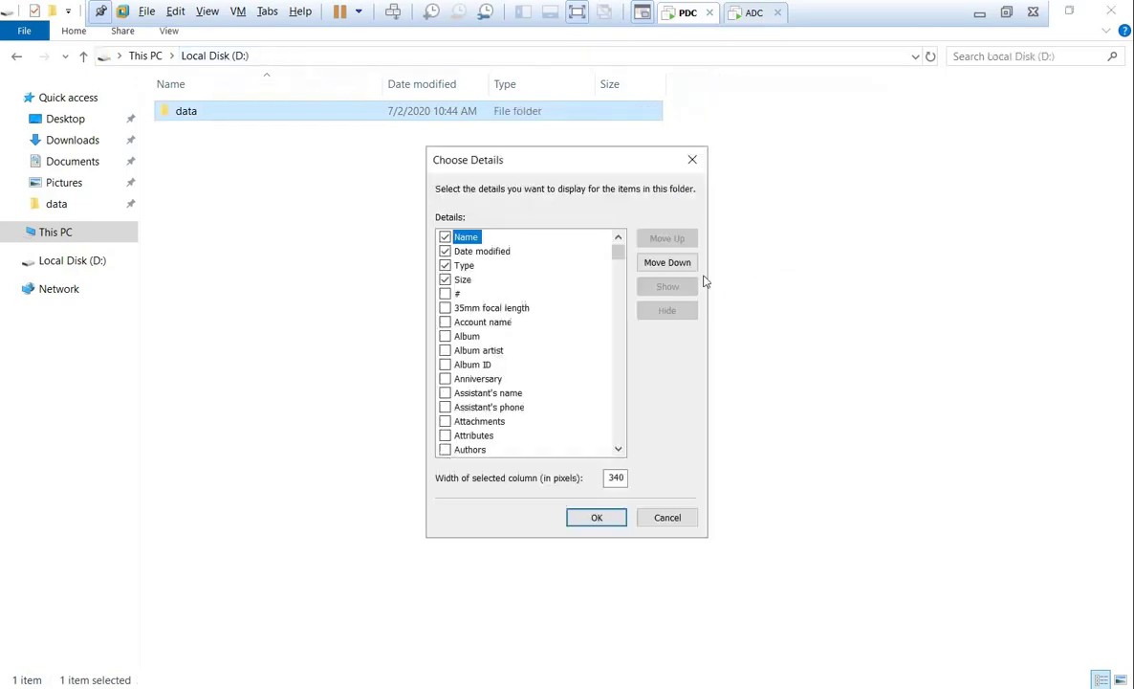
left_click(446, 435)
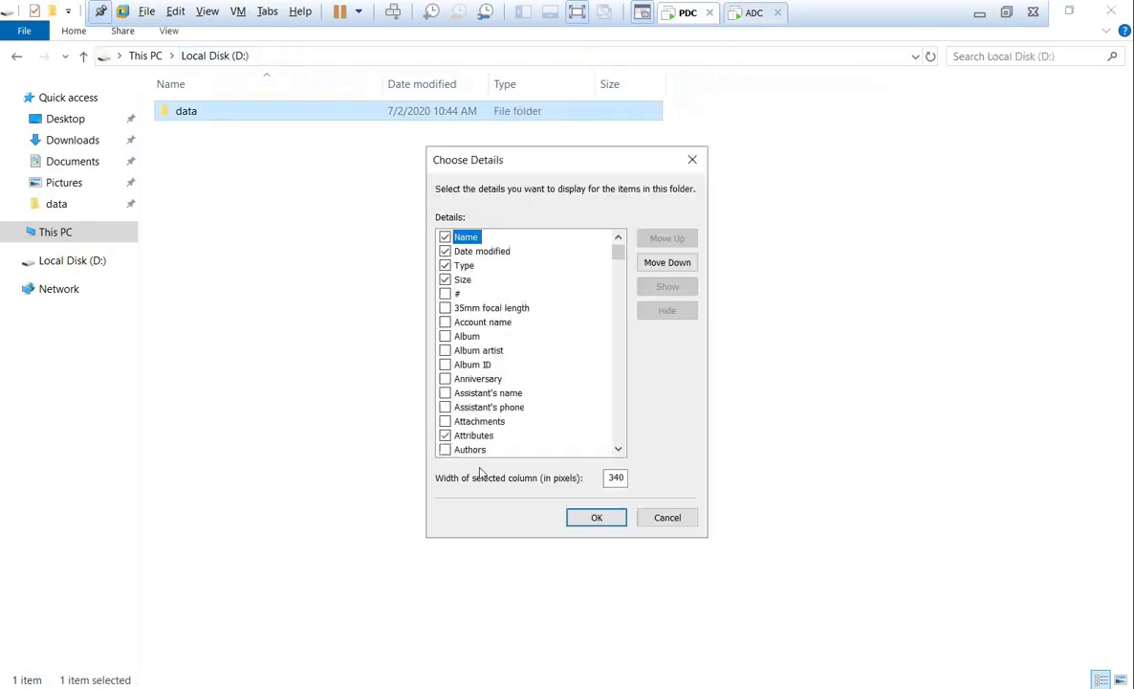
left_click(593, 518)
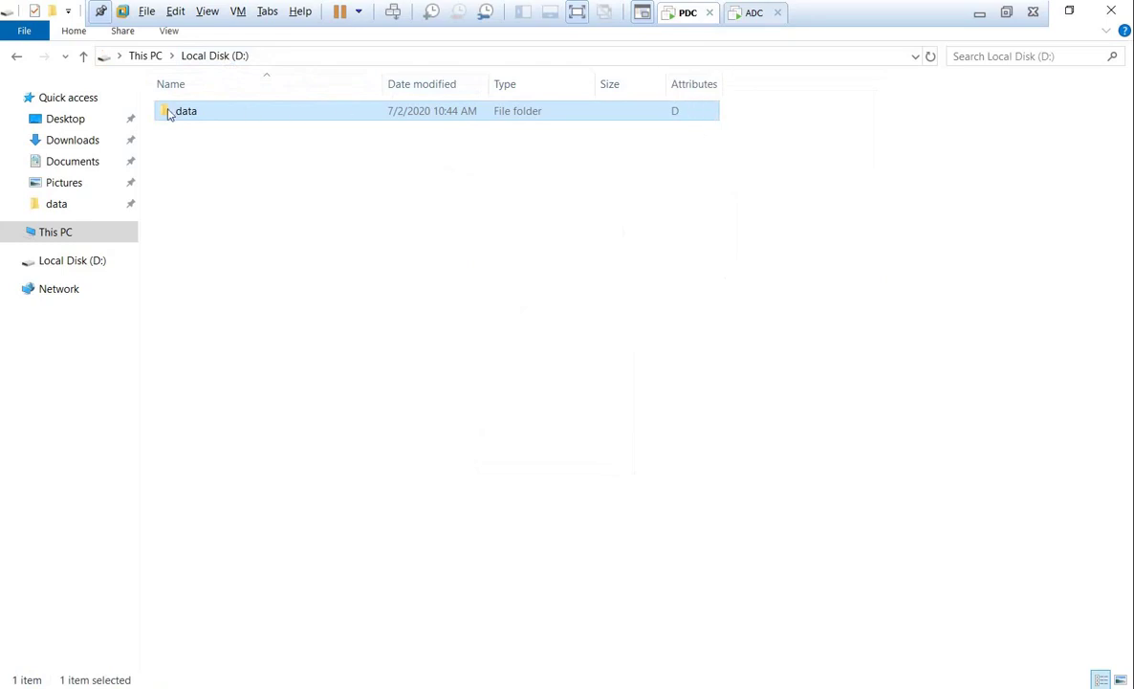
Reopen the data folder and examine the attribute of the text file inside it
mouse_move(168, 114)
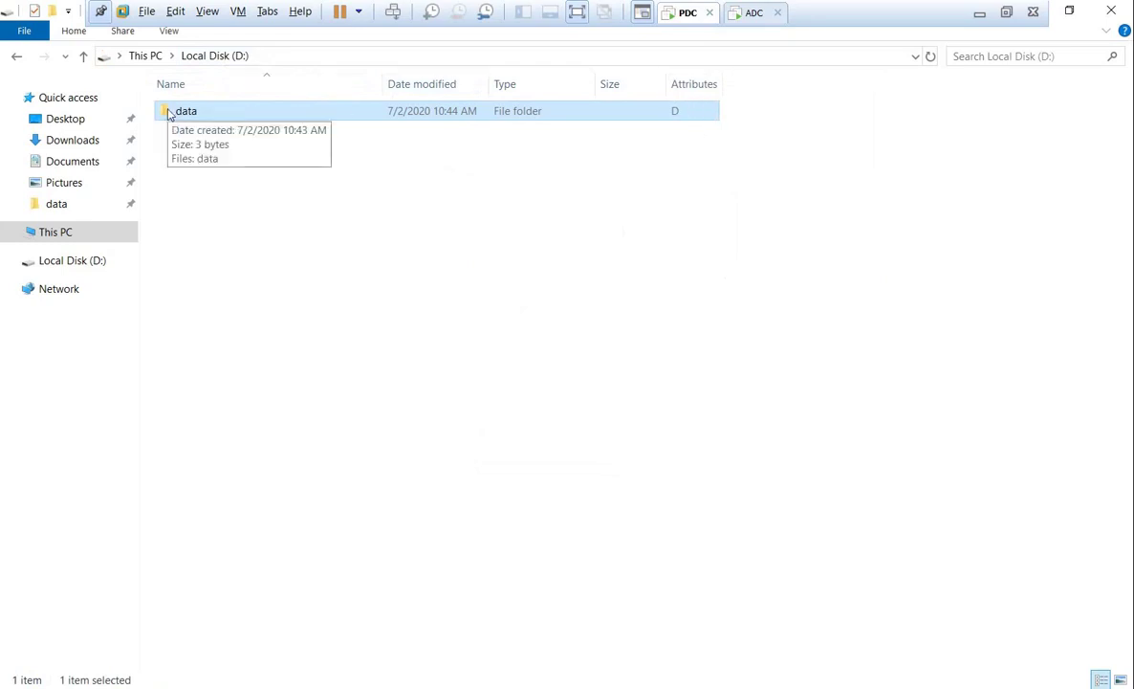
double_click(172, 113)
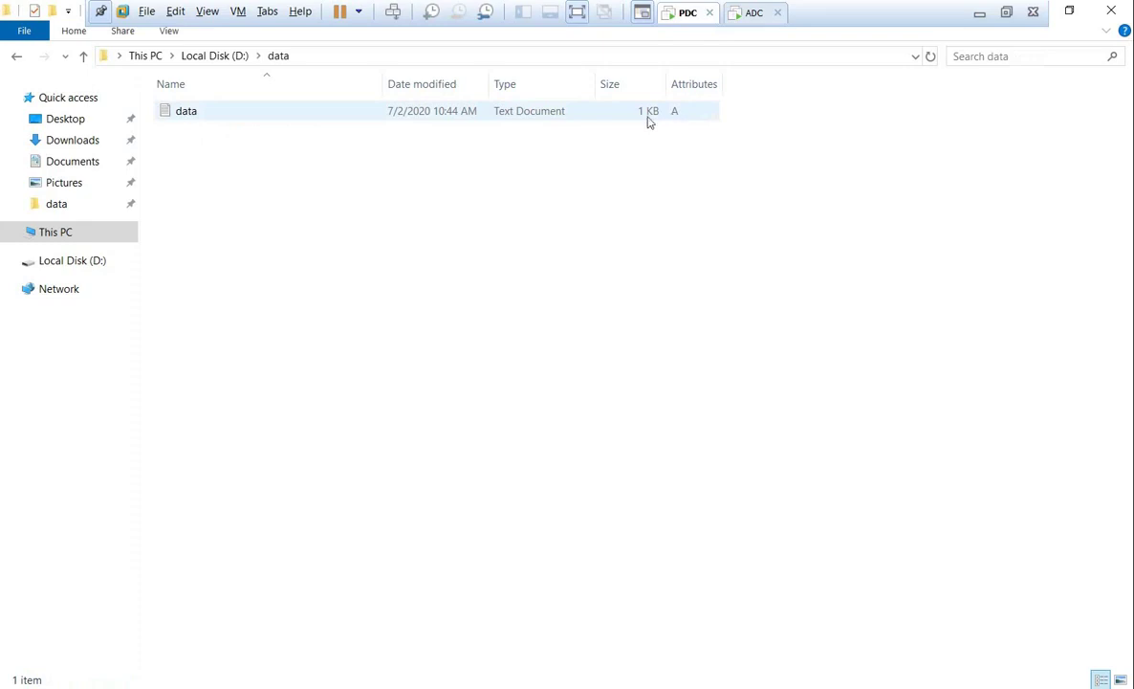
left_click(234, 118)
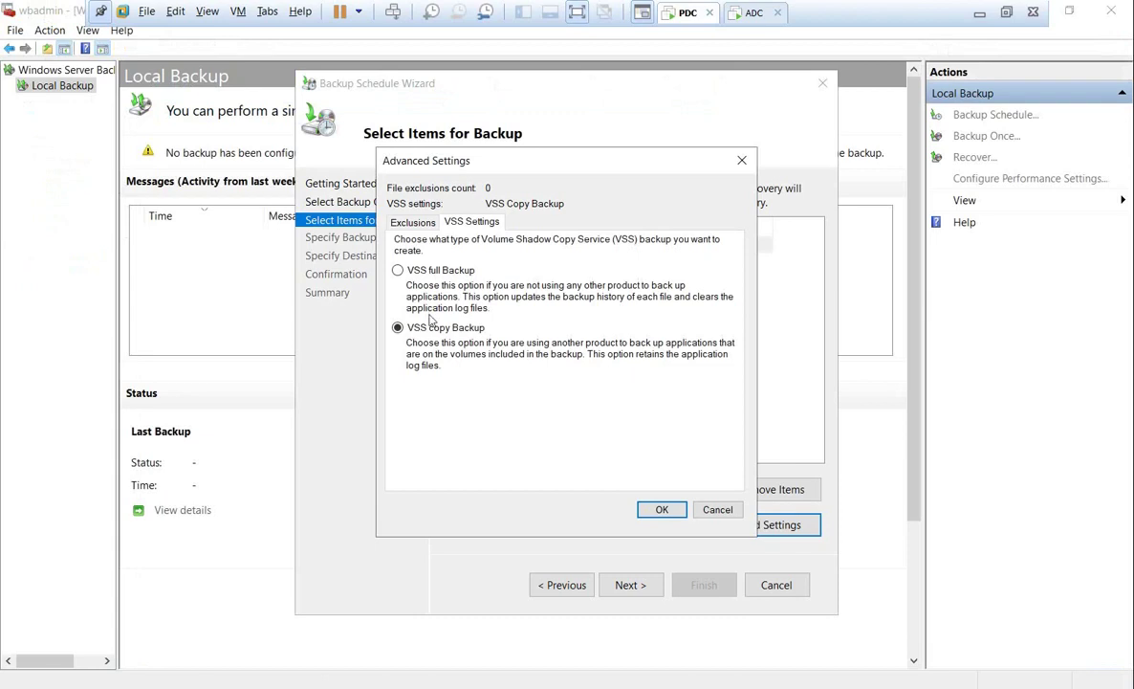
Back in the Backup Schedule Wizard, try the VSS full Backup and VSS copy Backup options and dismiss the advanced settings without saving
left_click(400, 271)
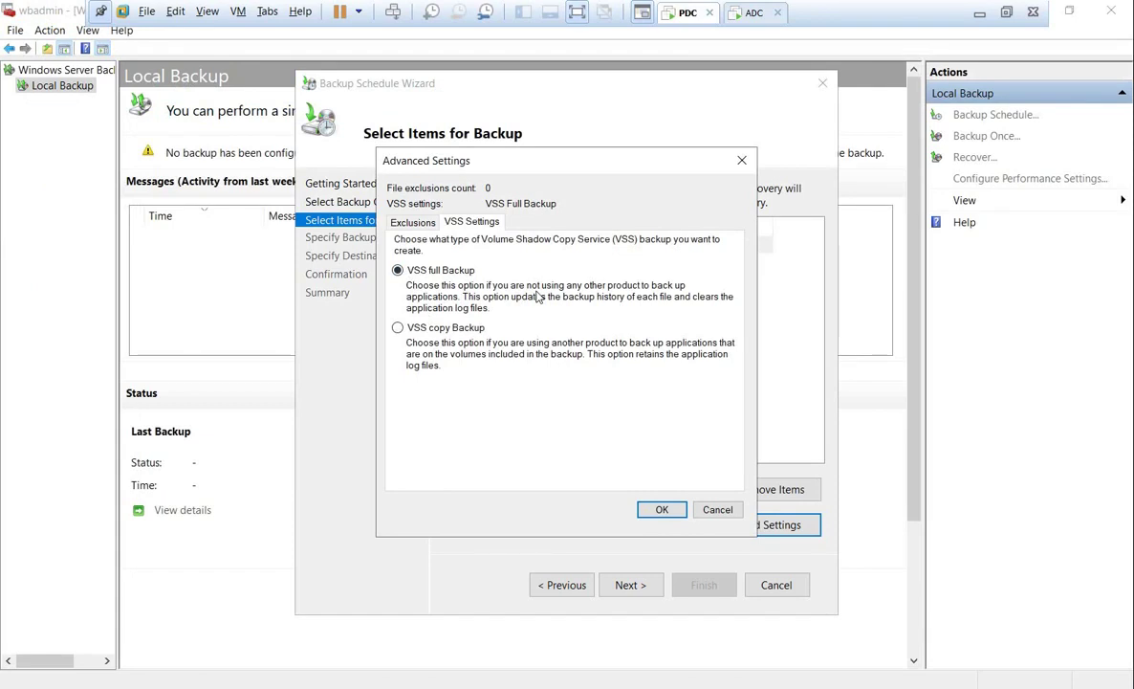
left_click(398, 328)
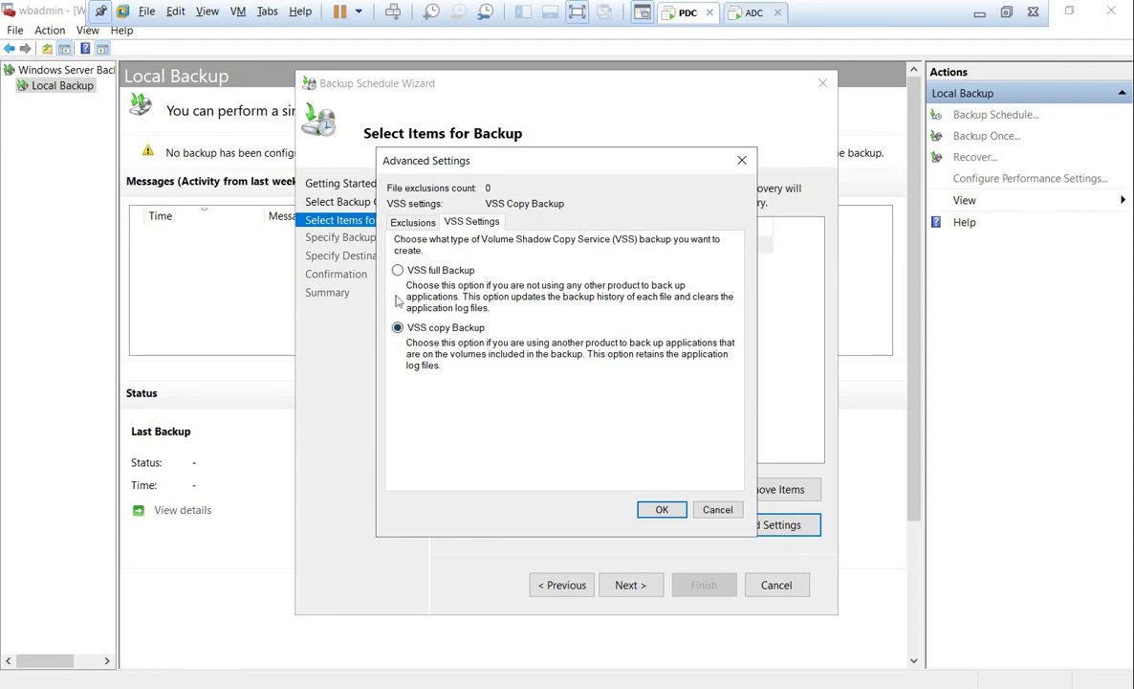
left_click(711, 509)
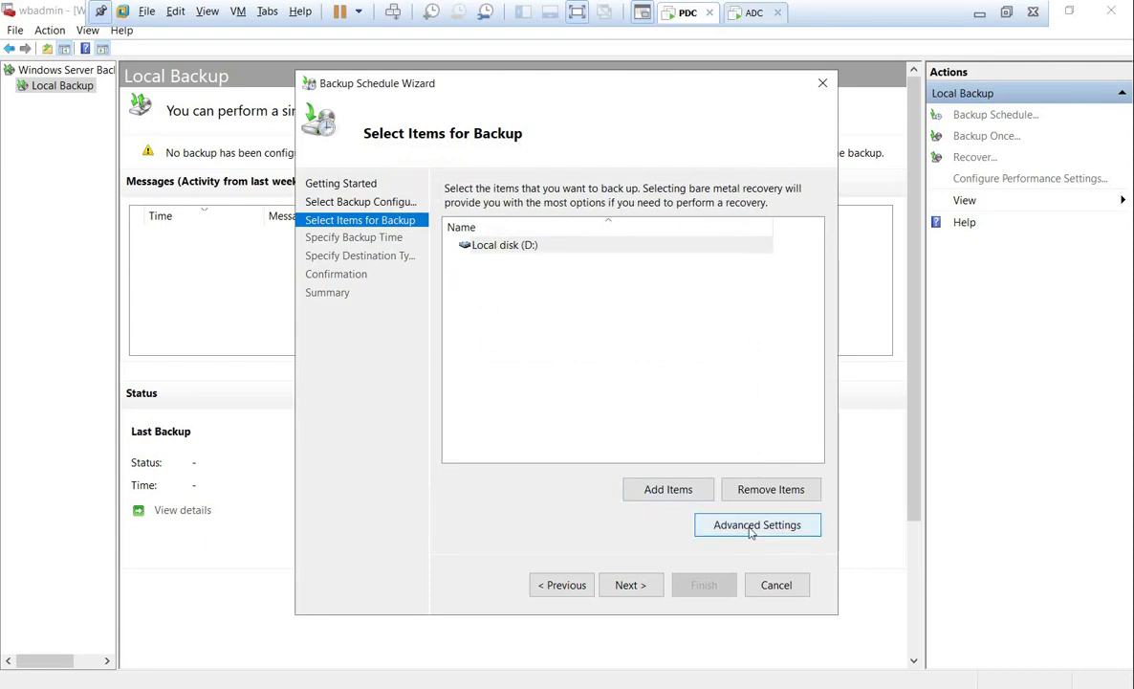
Continue to the backup time settings, choose to run backups more than once a day and add 1:30 AM to the schedule
left_click(631, 584)
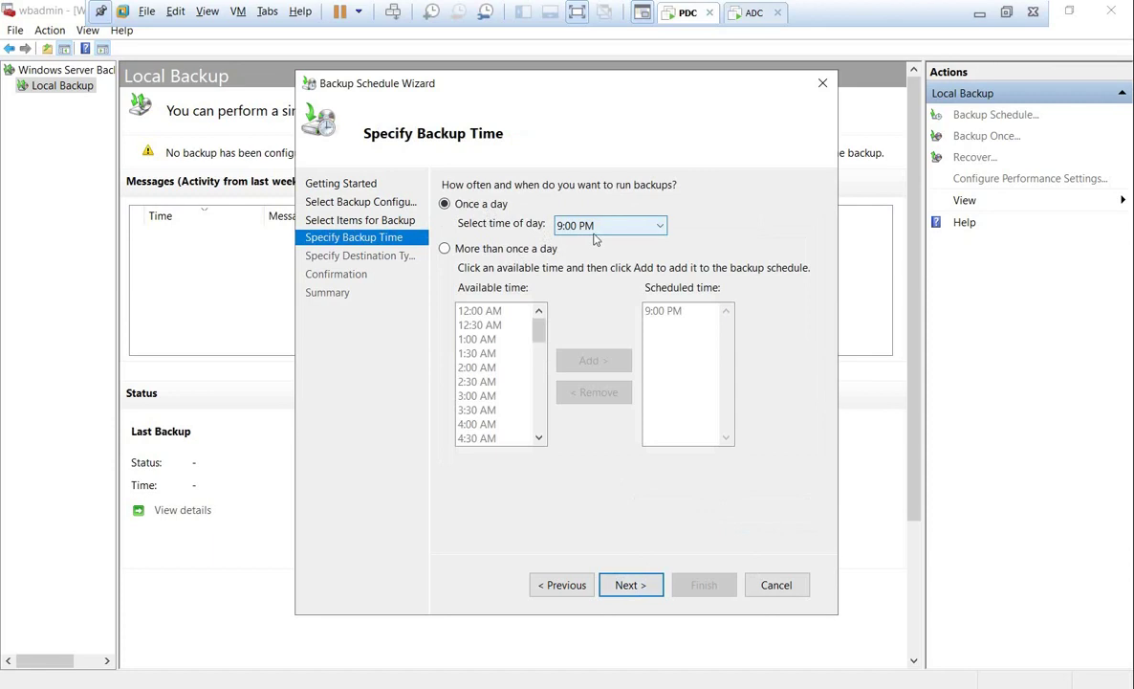
left_click(471, 251)
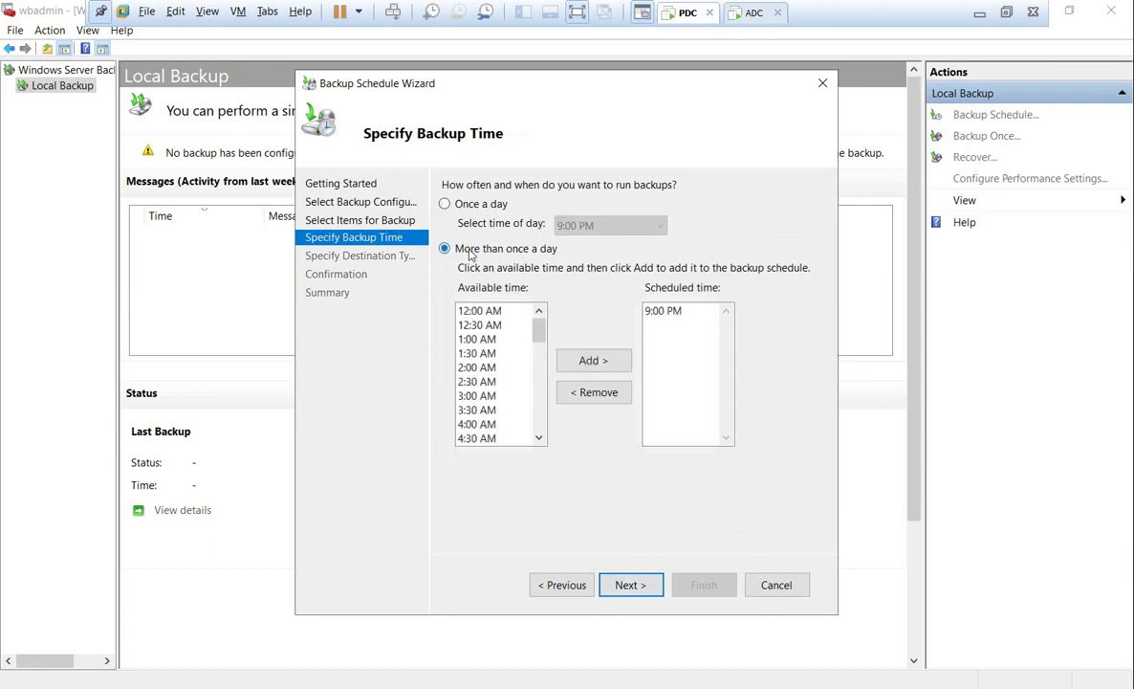
left_click(683, 312)
left_click(509, 354)
left_click(574, 360)
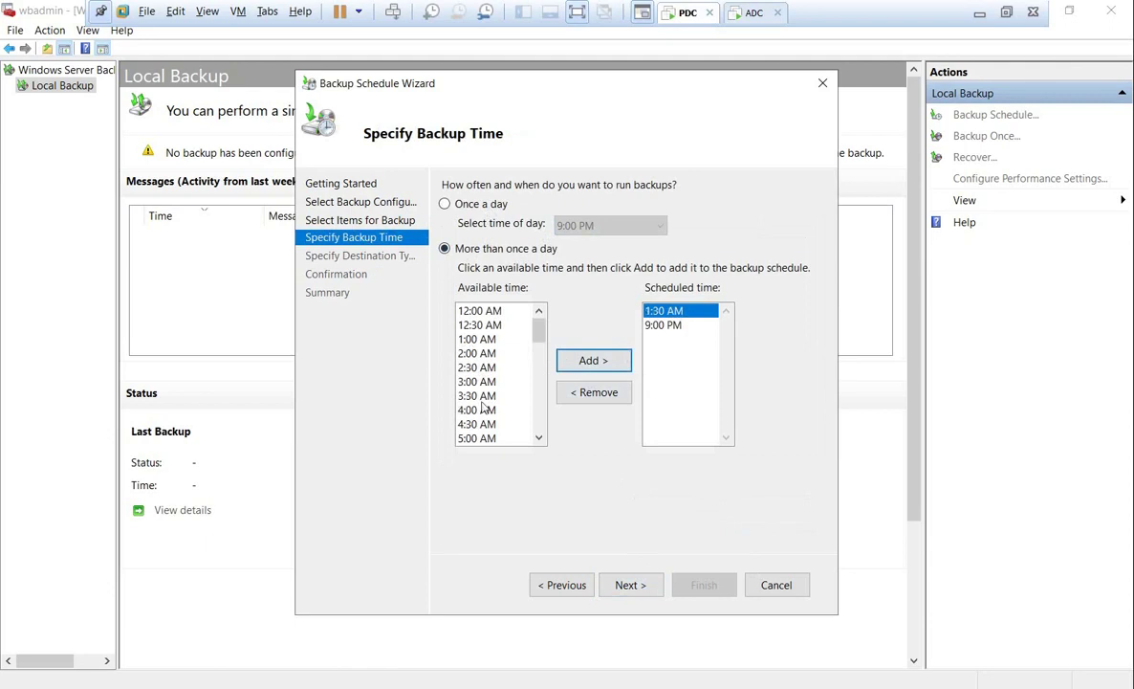
Add 3:30 AM to the scheduled backup times and continue to the destination type
left_click(481, 396)
left_click(593, 360)
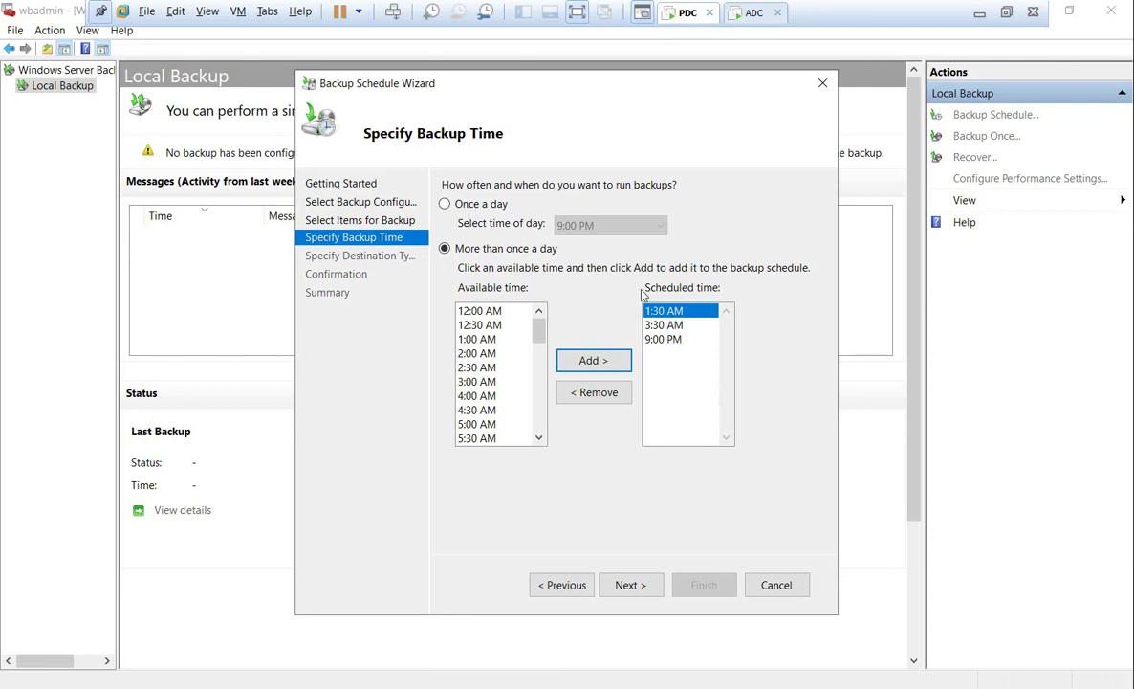
left_click(647, 585)
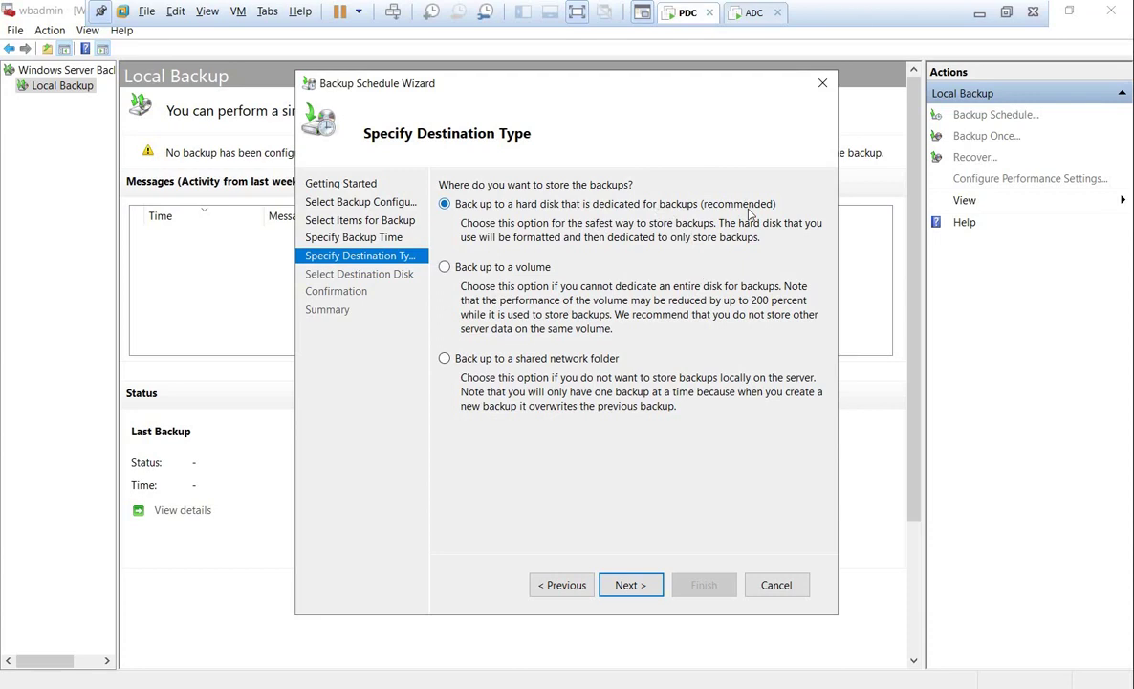
Try the volume and shared network folder destinations, settle on a hard disk dedicated for backups and continue to the disk selection
left_click(446, 267)
left_click(483, 359)
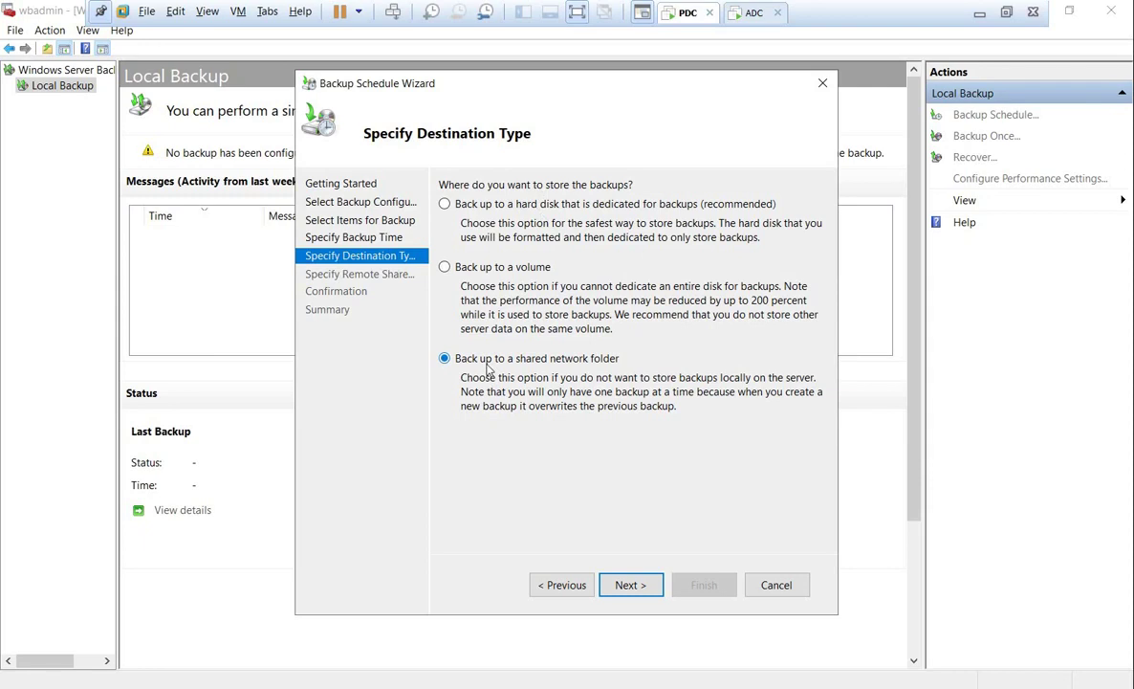
left_click(580, 205)
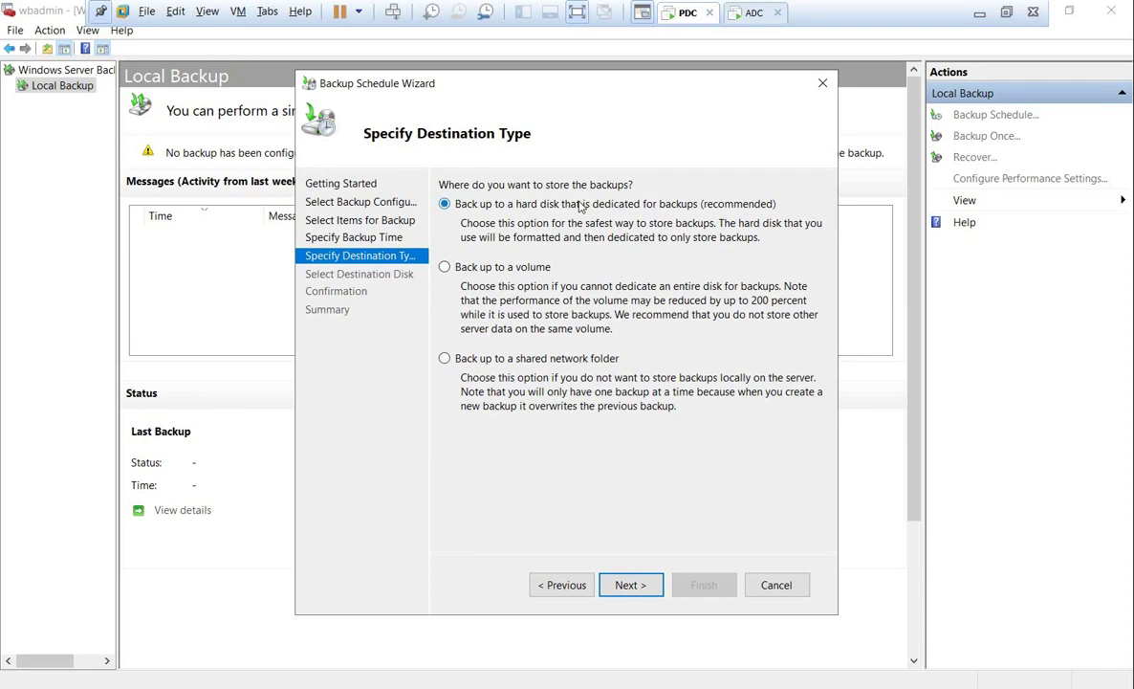
left_click(628, 588)
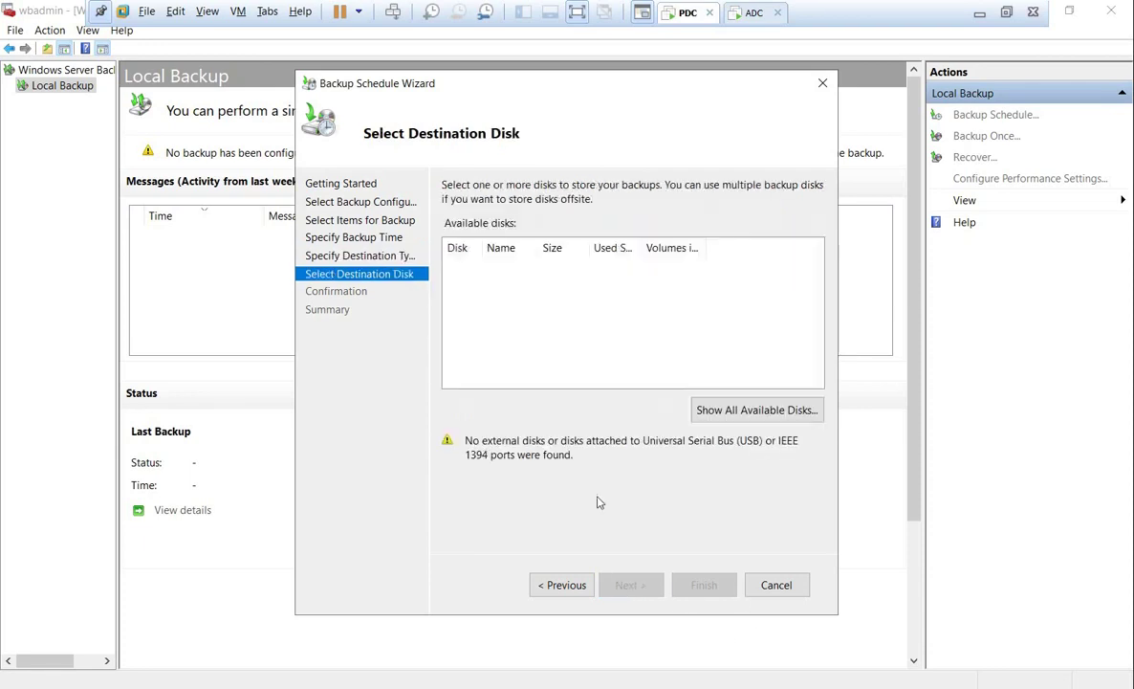
Add the 120 GB VMware disk to the available disks and select it as the backup destination
left_click(756, 410)
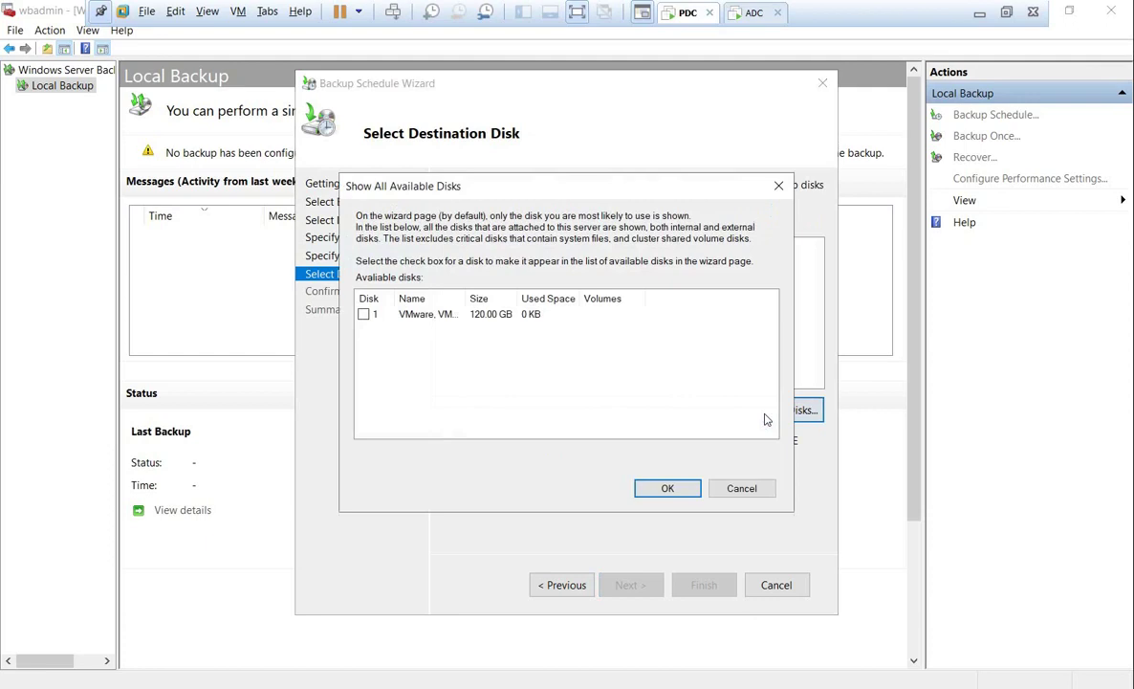
left_click_drag(392, 299, 434, 299)
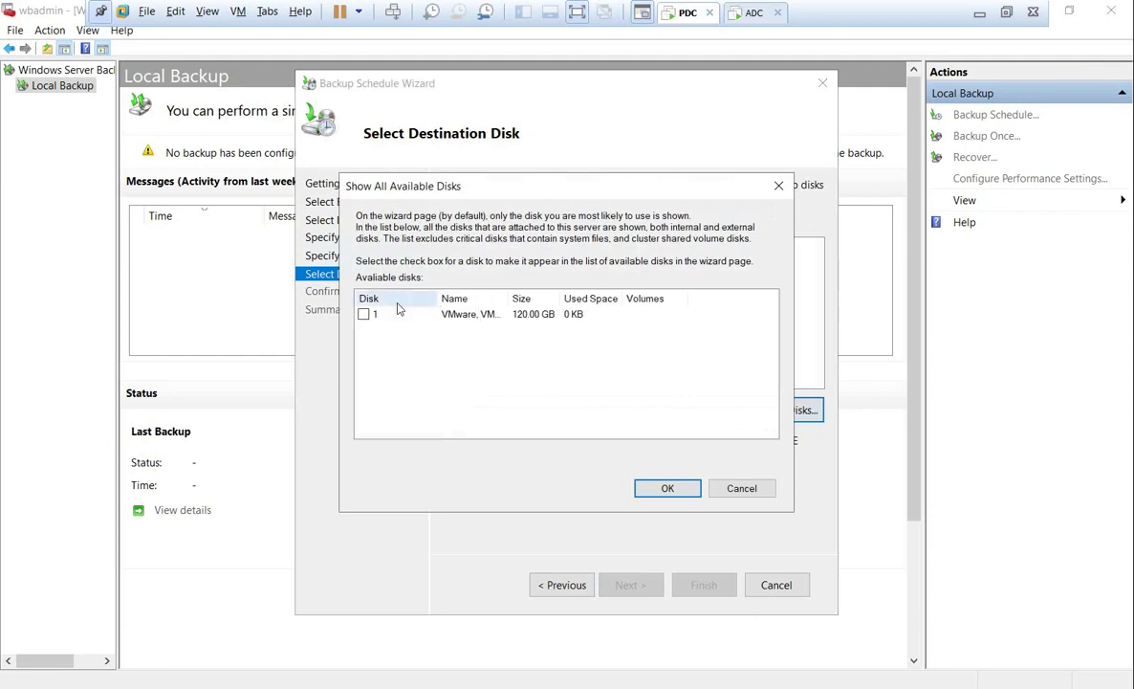
left_click_drag(563, 301, 609, 302)
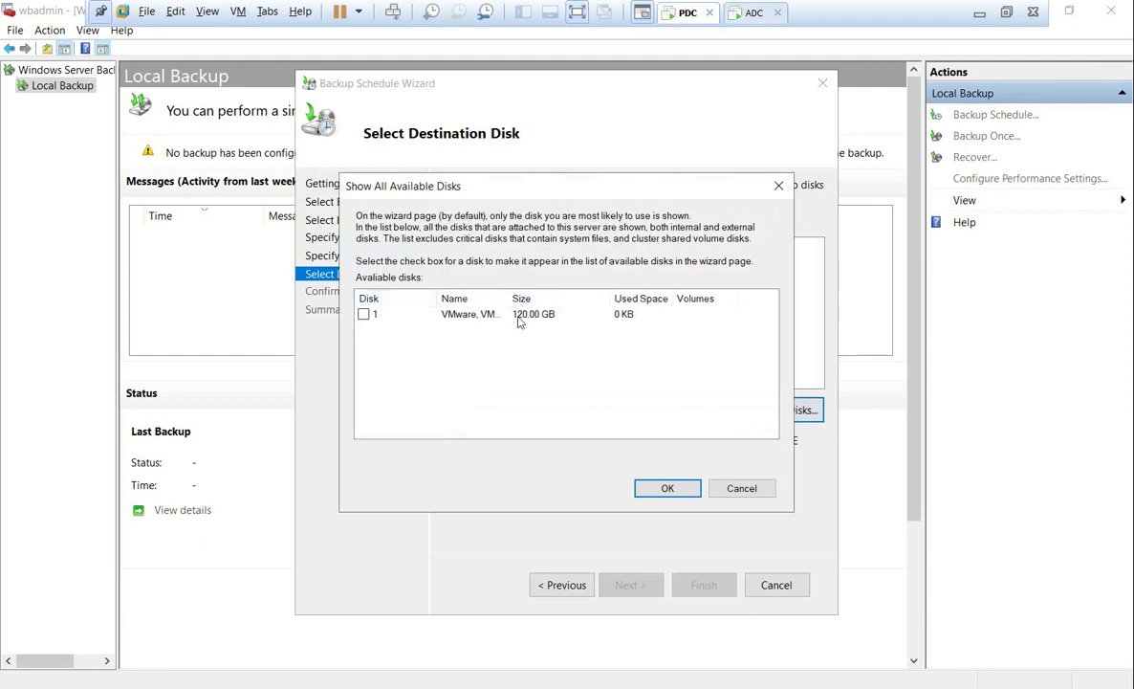
left_click(363, 314)
left_click(668, 489)
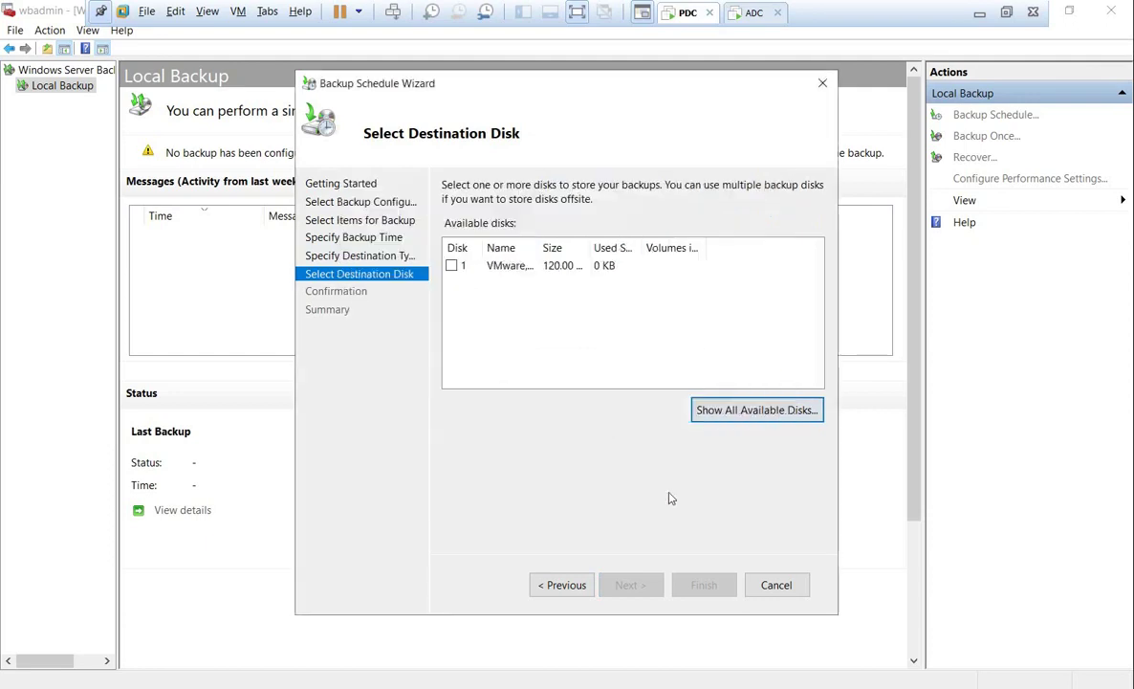
left_click(452, 267)
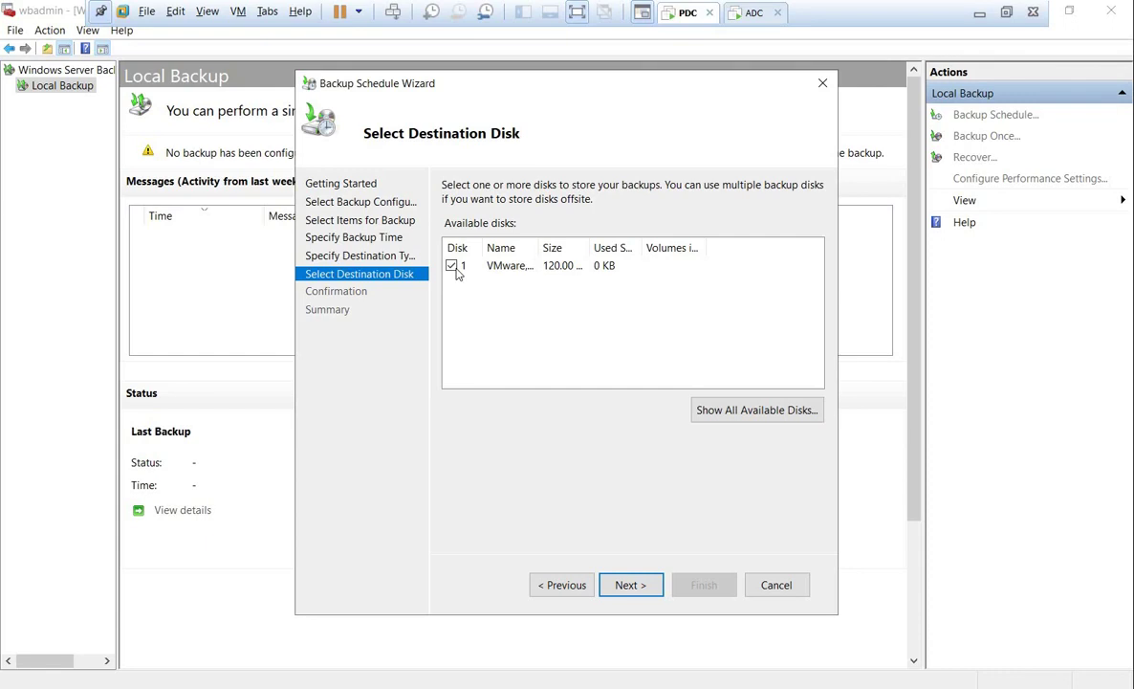
Agree to reformat and dedicate the selected disk, create the backup schedule and close the wizard
left_click(637, 587)
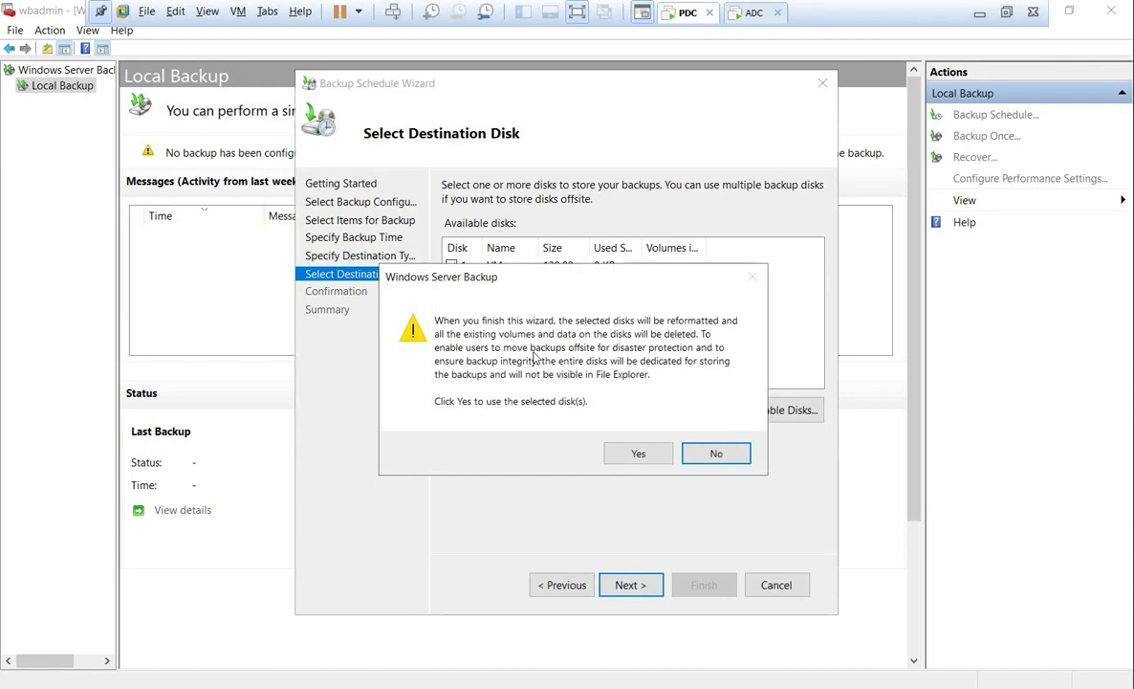
left_click(638, 453)
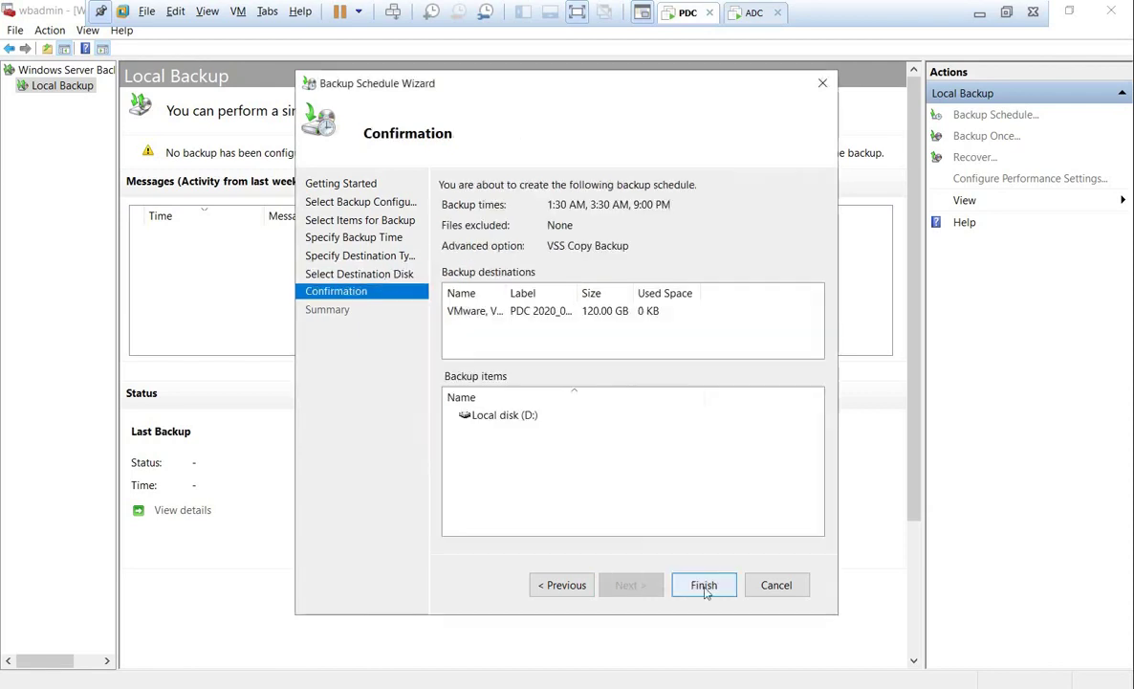
left_click(705, 588)
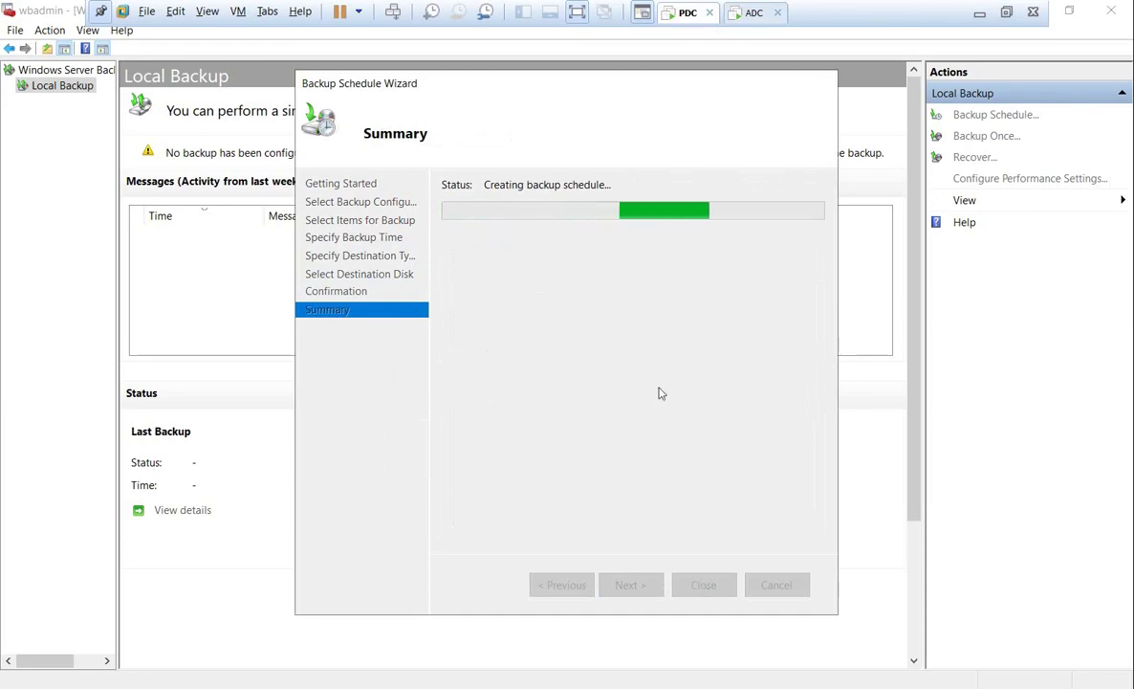
left_click(713, 585)
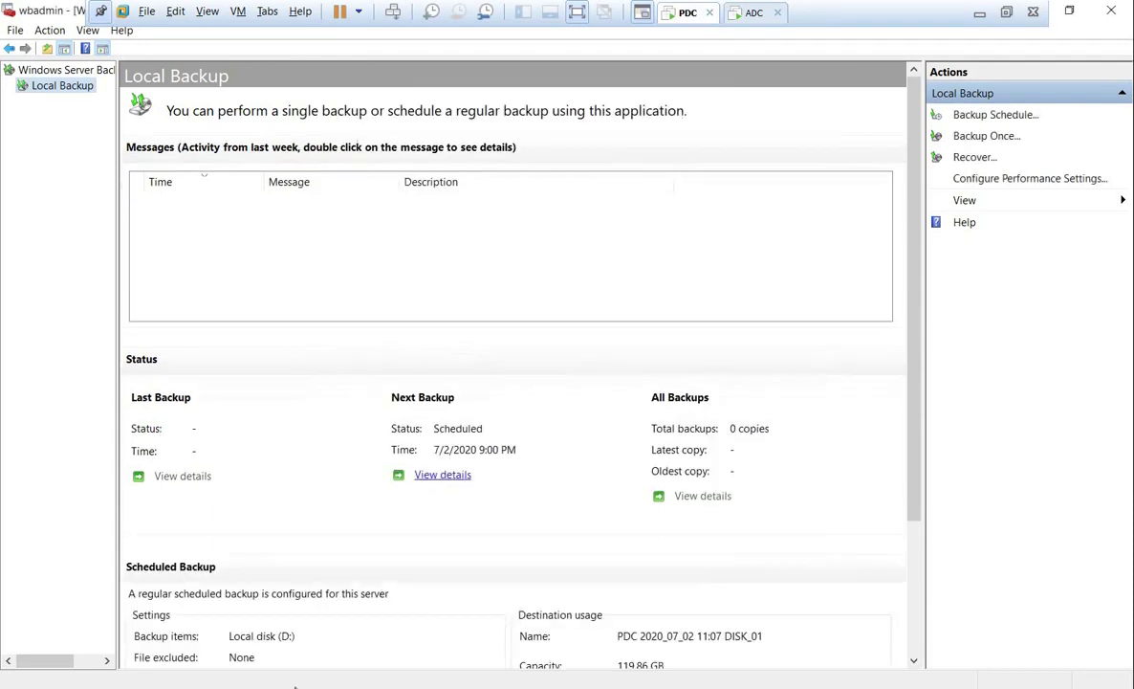
Open Disk Management in Computer Management from Server Manager and examine the backup partition and unallocated space on Disk 1
key("alt+F4")
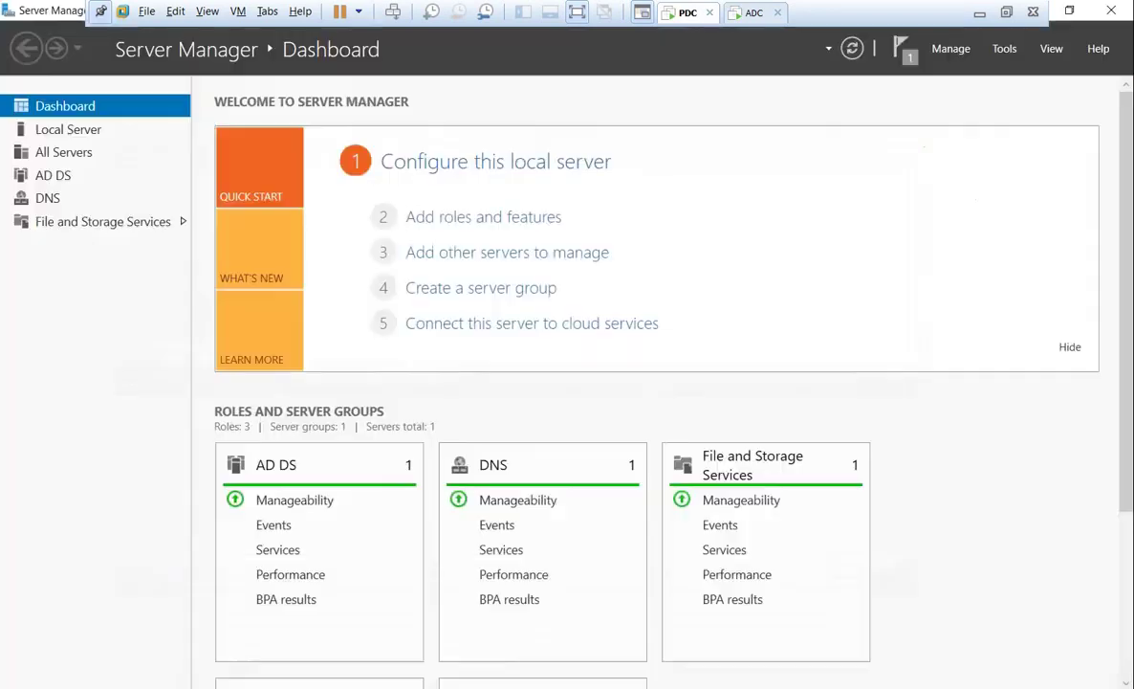
left_click(1004, 49)
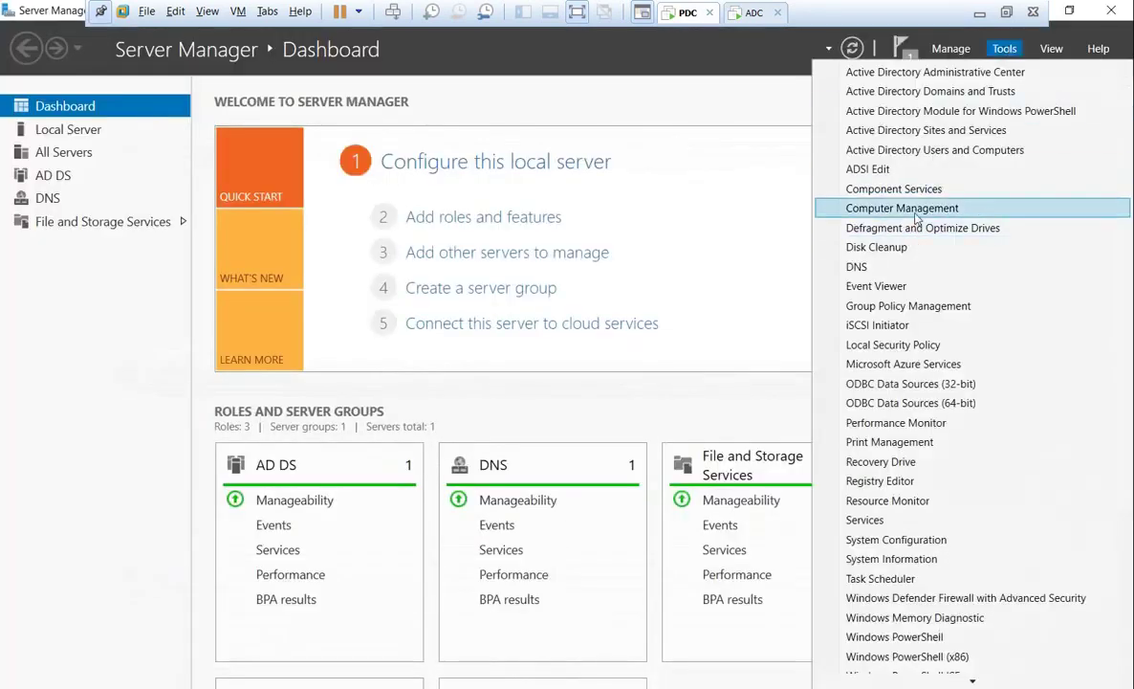
left_click(985, 209)
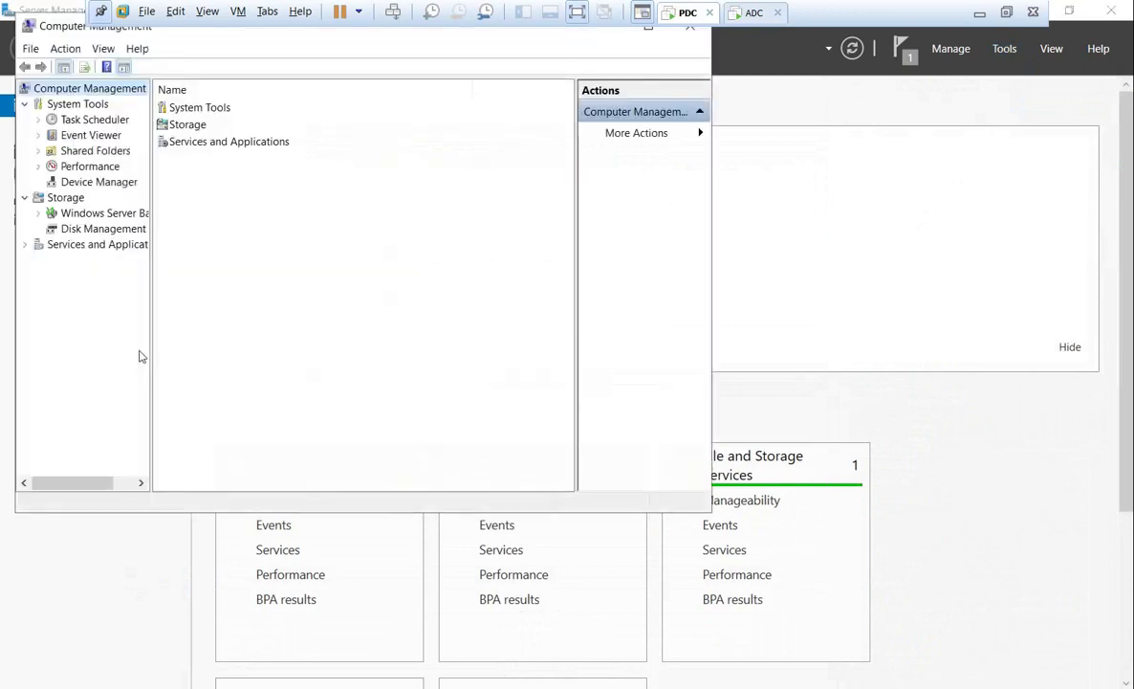
left_click(101, 229)
double_click(602, 27)
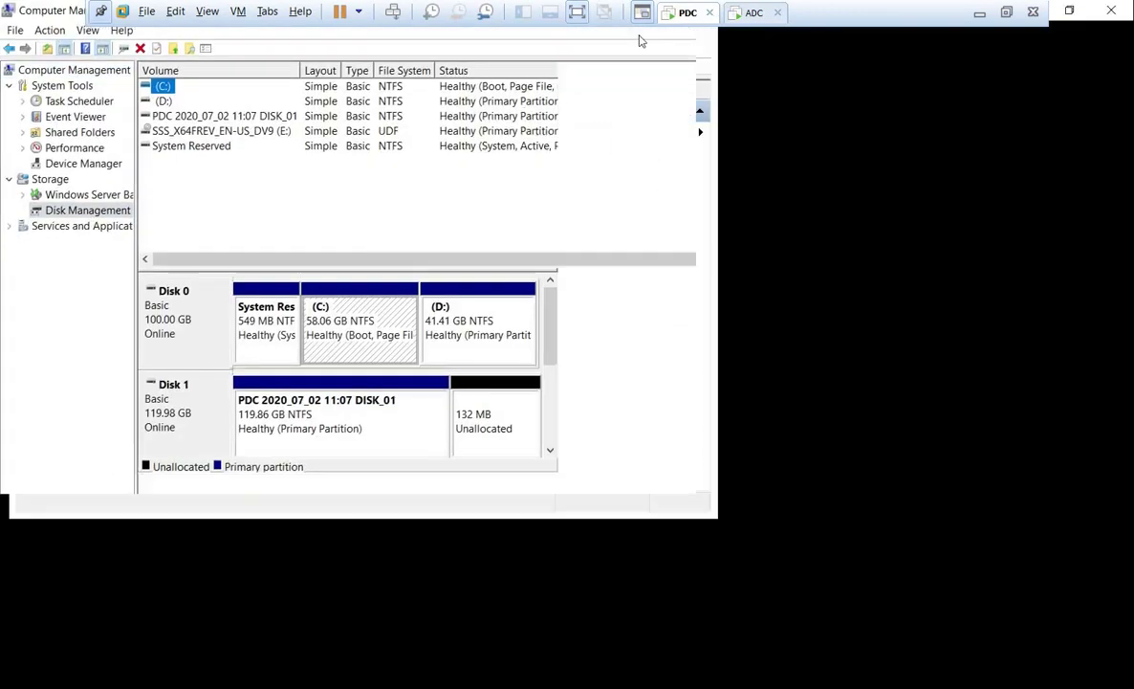
left_click(392, 411)
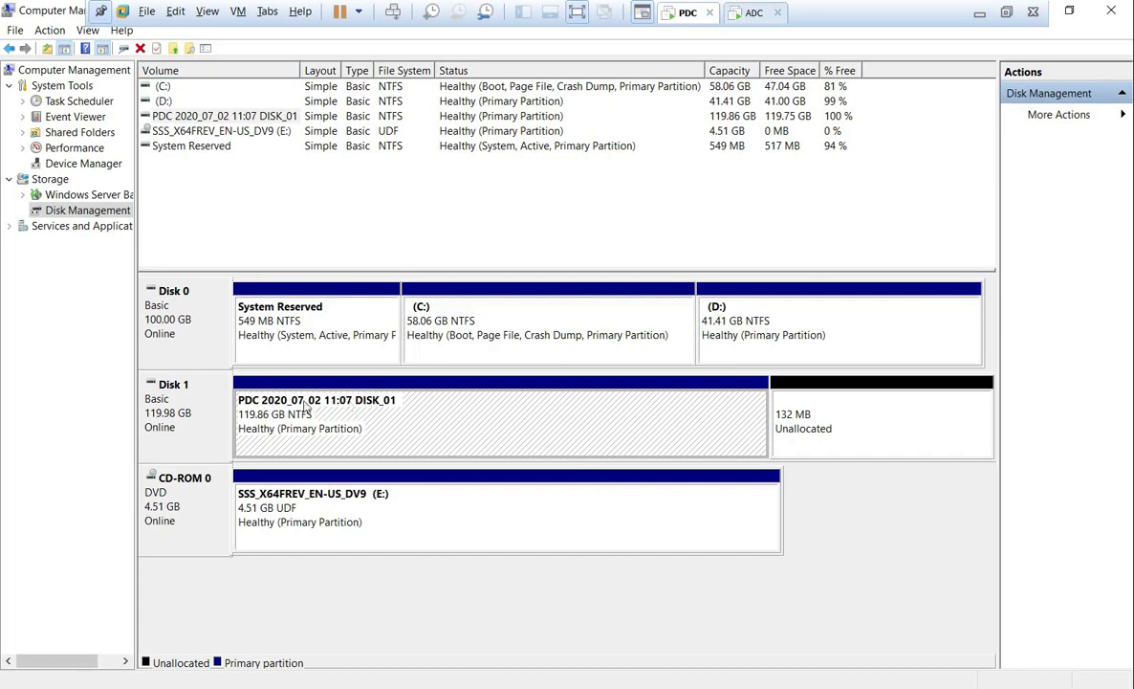
left_click(824, 406)
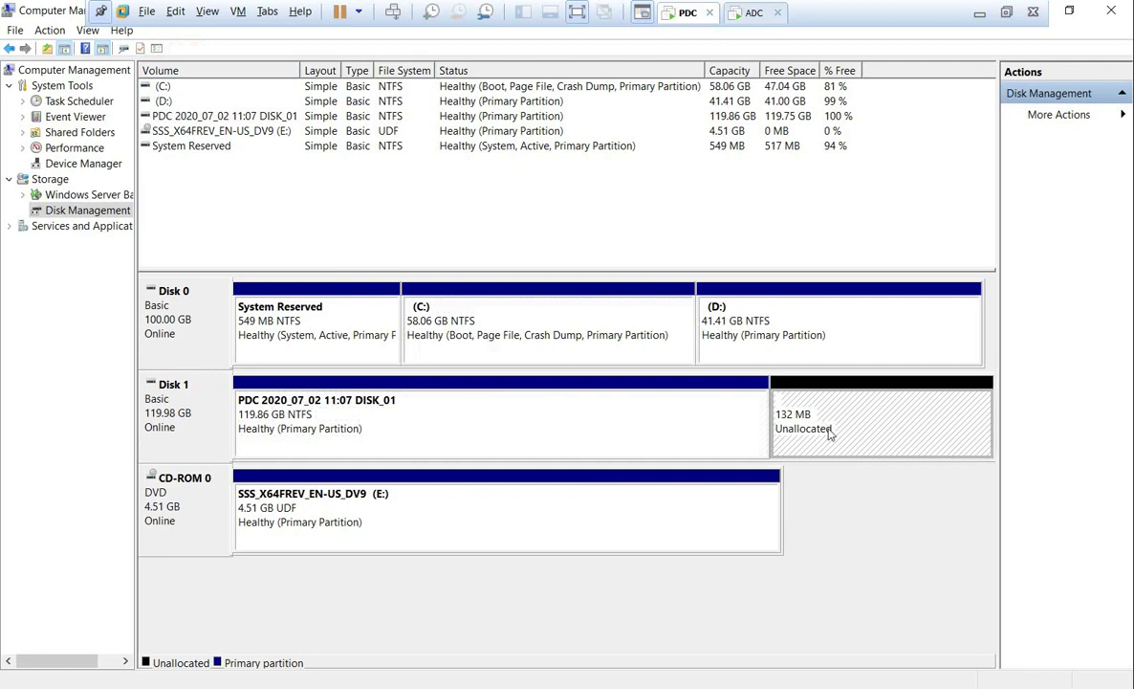
left_click(420, 429)
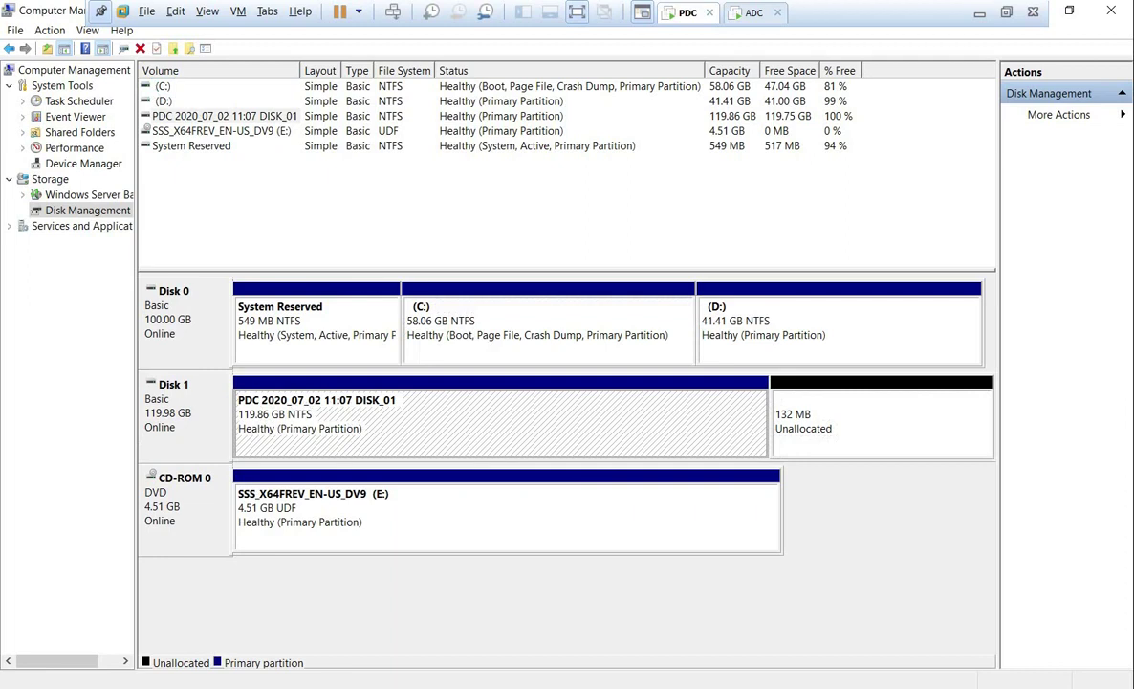
Check in File Explorer which drives This PC lists, and return to Windows Server Backup
key("alt+Tab")
left_click(80, 234)
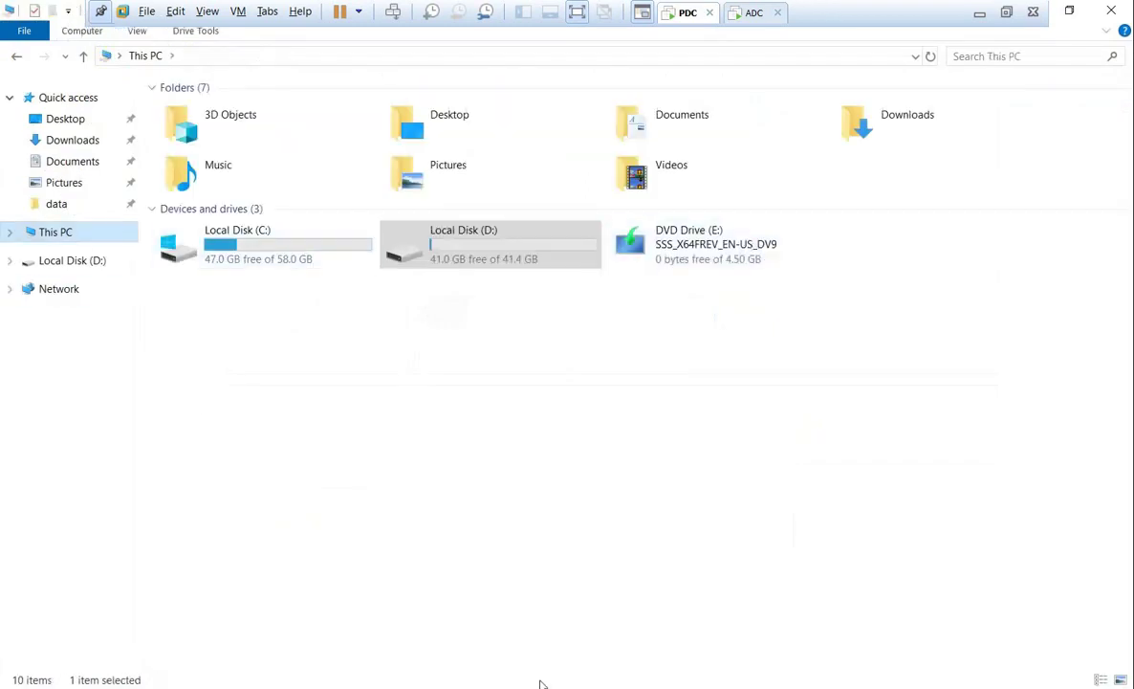
key("alt+Tab")
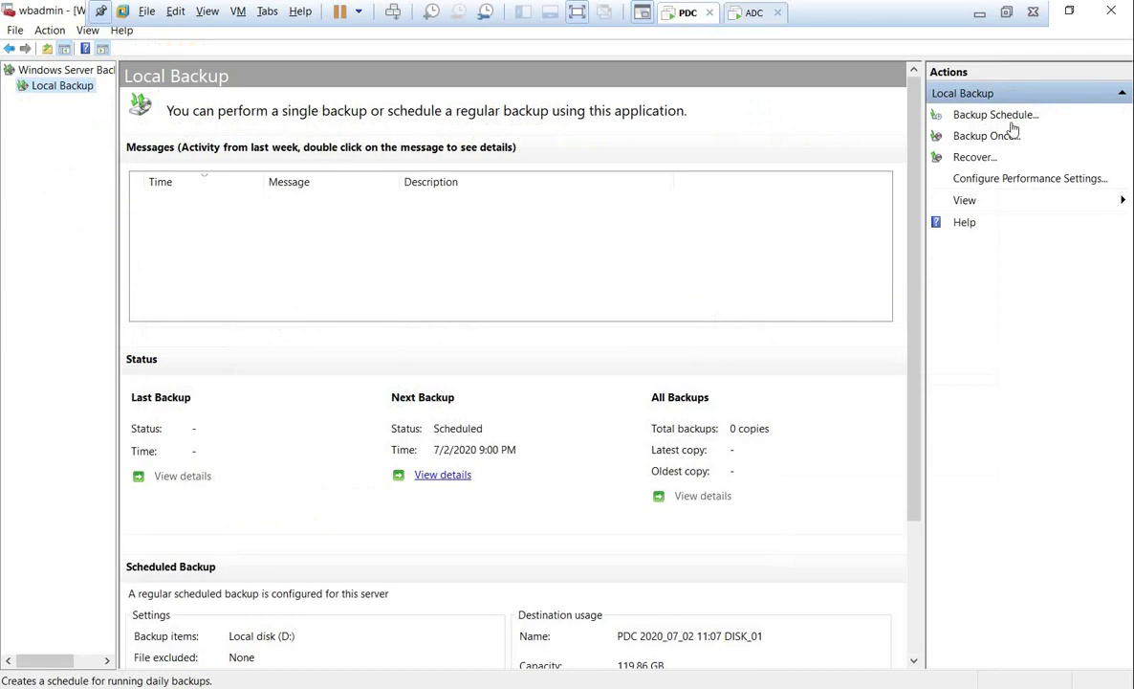
Start a one-time backup using different options and a Custom configuration, and continue to the item selection
left_click(977, 136)
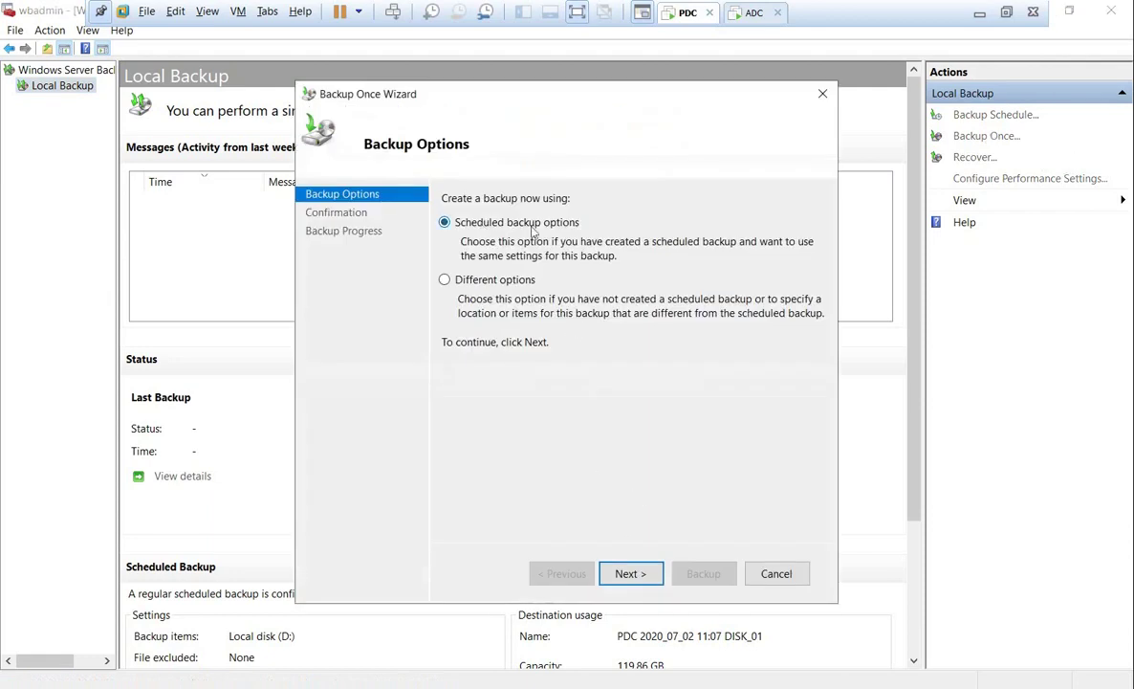
left_click(475, 279)
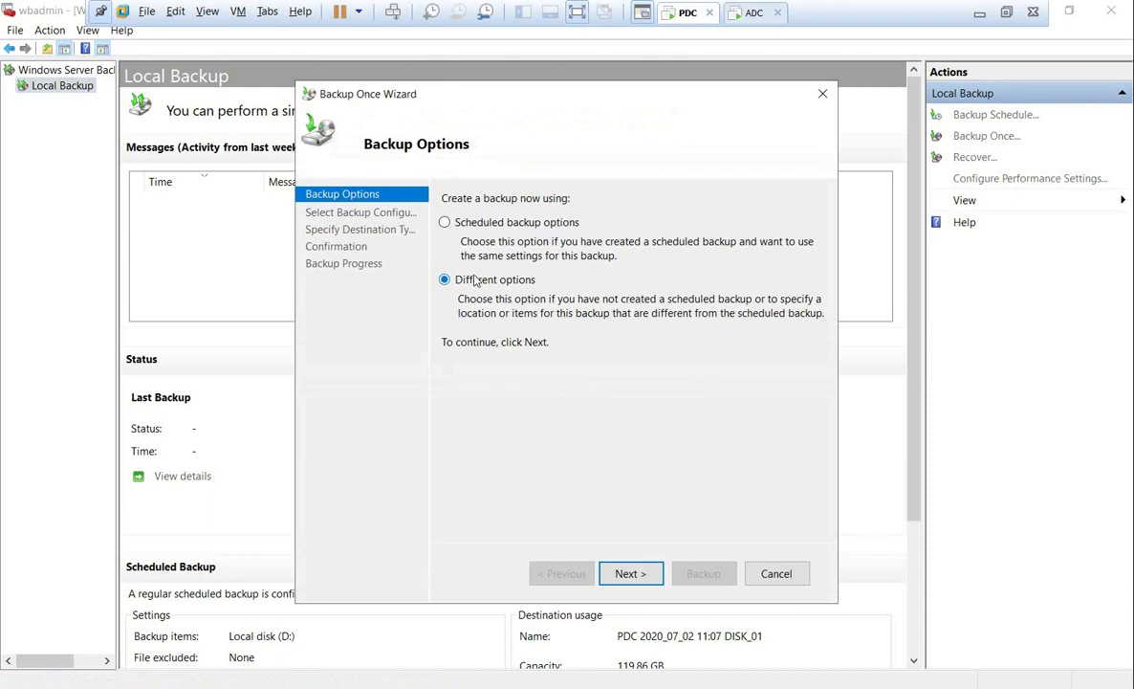
left_click(626, 574)
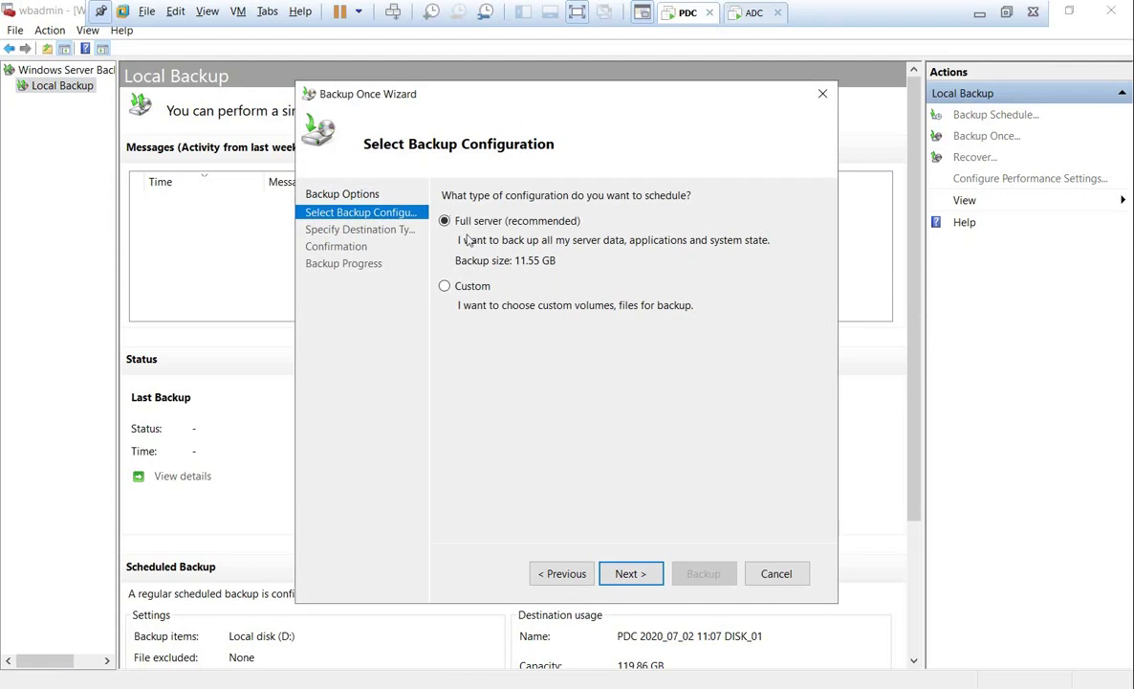
left_click(442, 285)
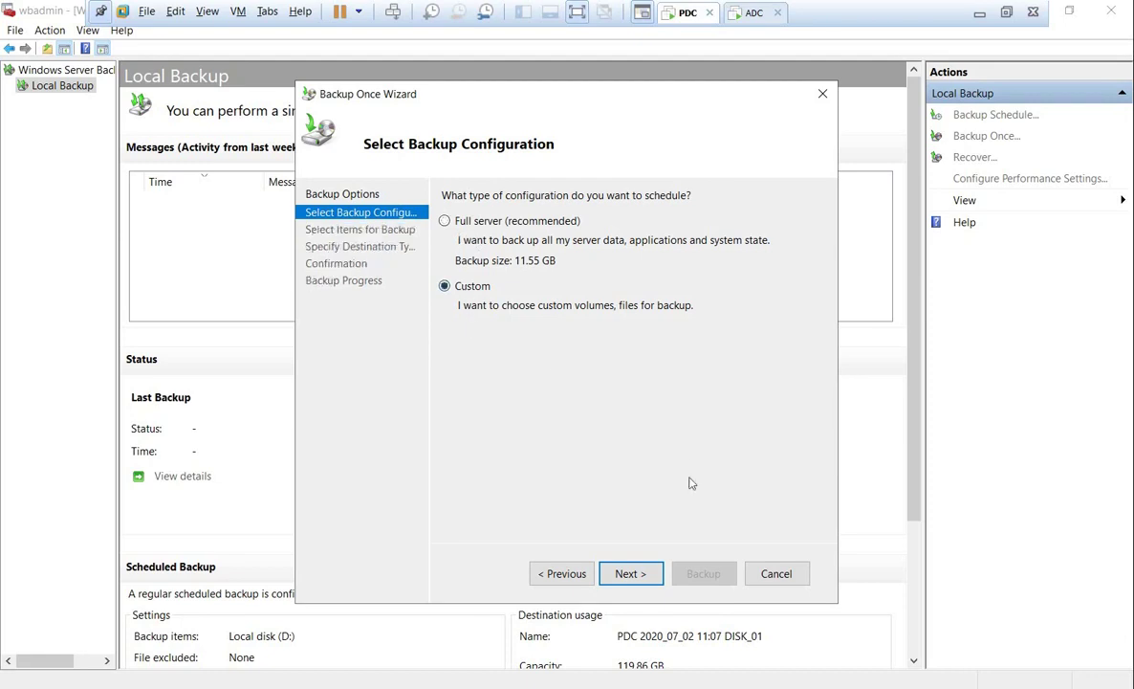
left_click(627, 573)
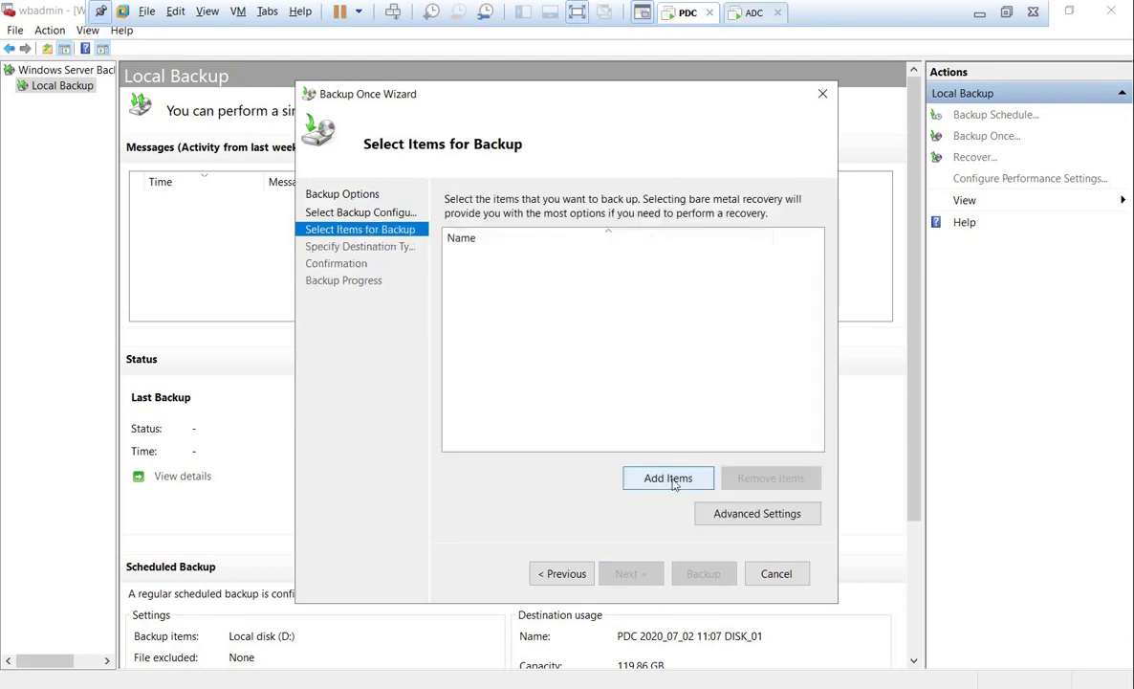
Add Local disk (D:) to the items of the one-time backup and continue to the destination type
left_click(669, 480)
left_click(403, 356)
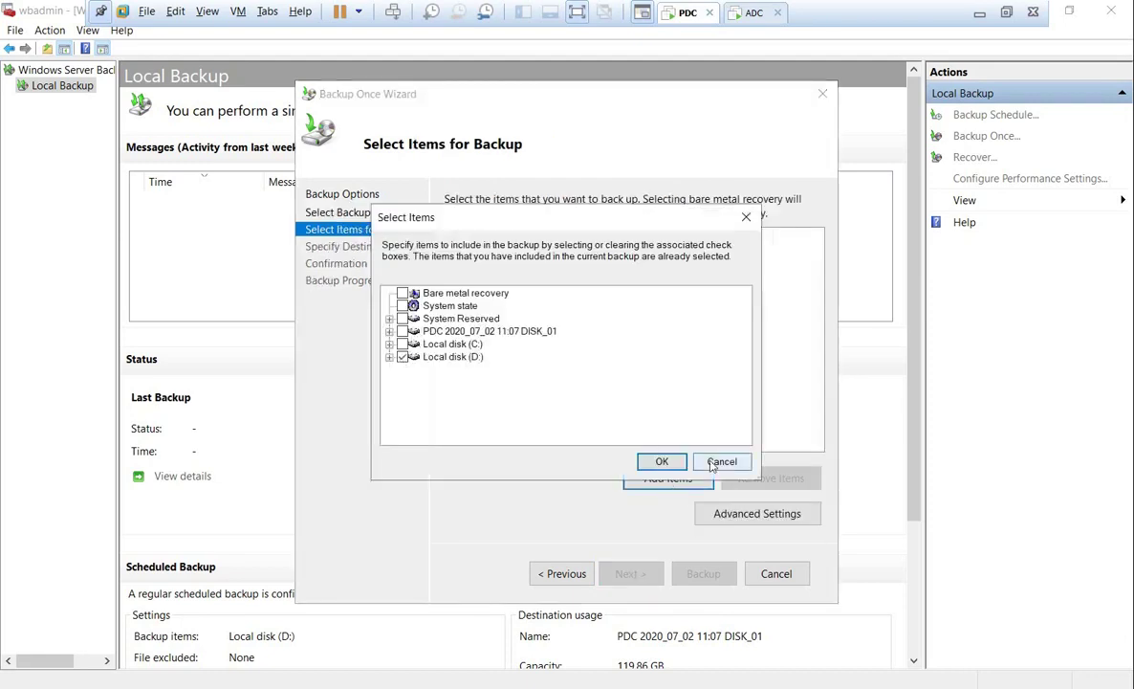
left_click(663, 462)
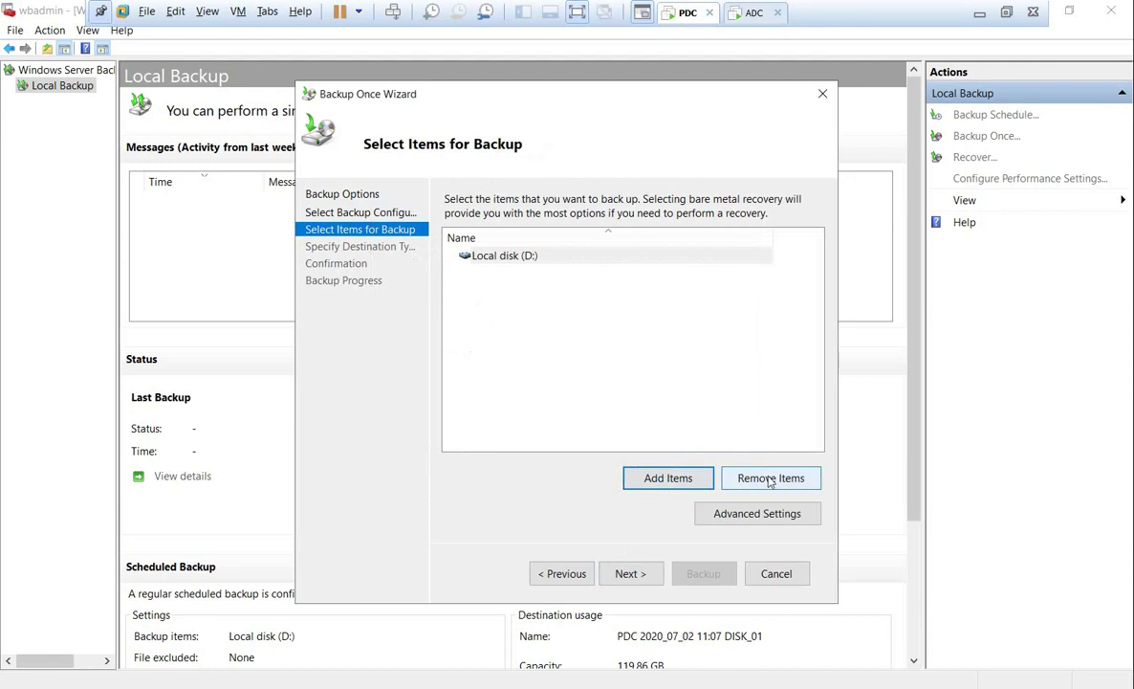
left_click(647, 573)
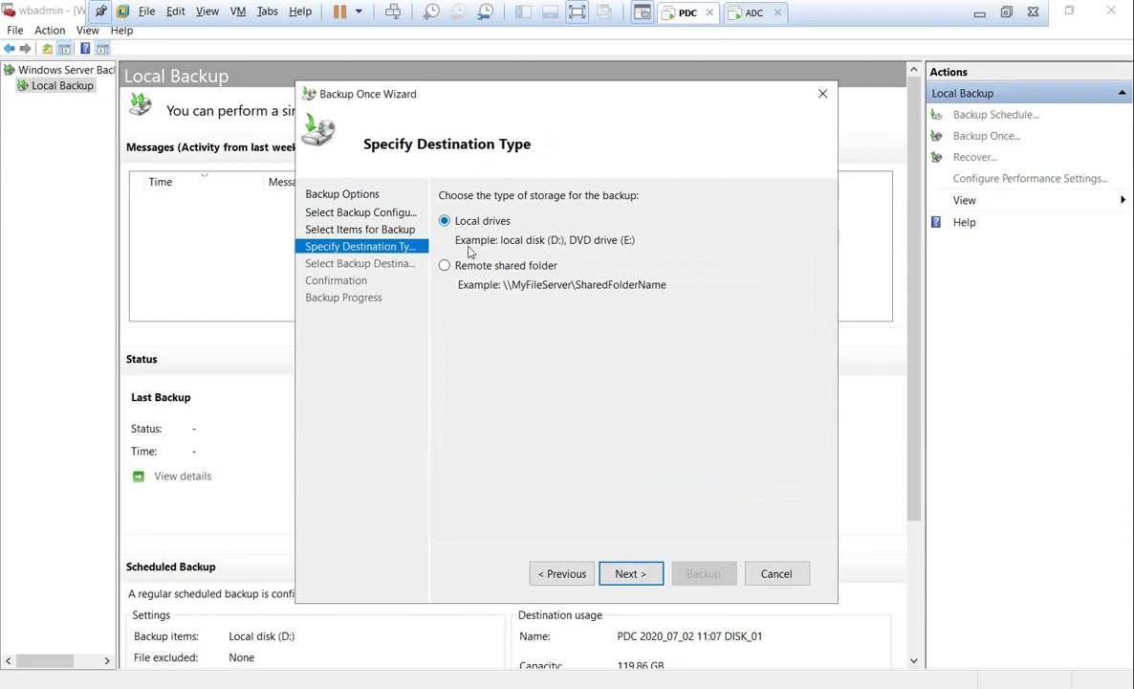
Keep local drives as storage, try PDC 2020_07_02 11:07 DISK_01 as the backup destination and cancel the one-time backup
left_click(627, 577)
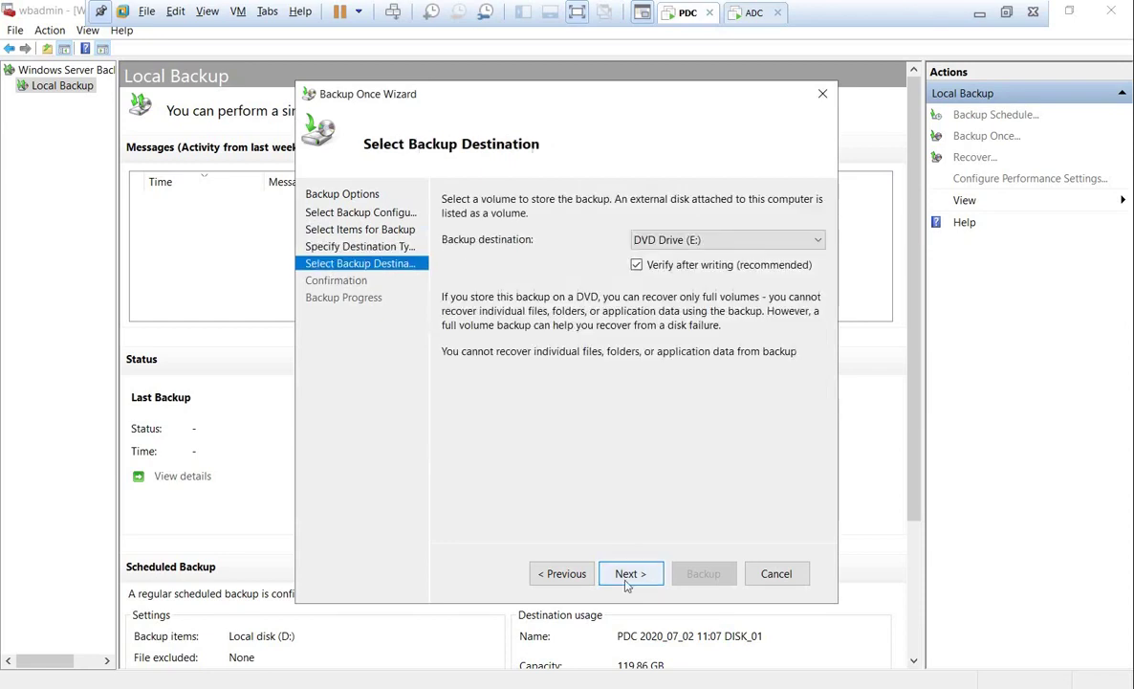
left_click(725, 242)
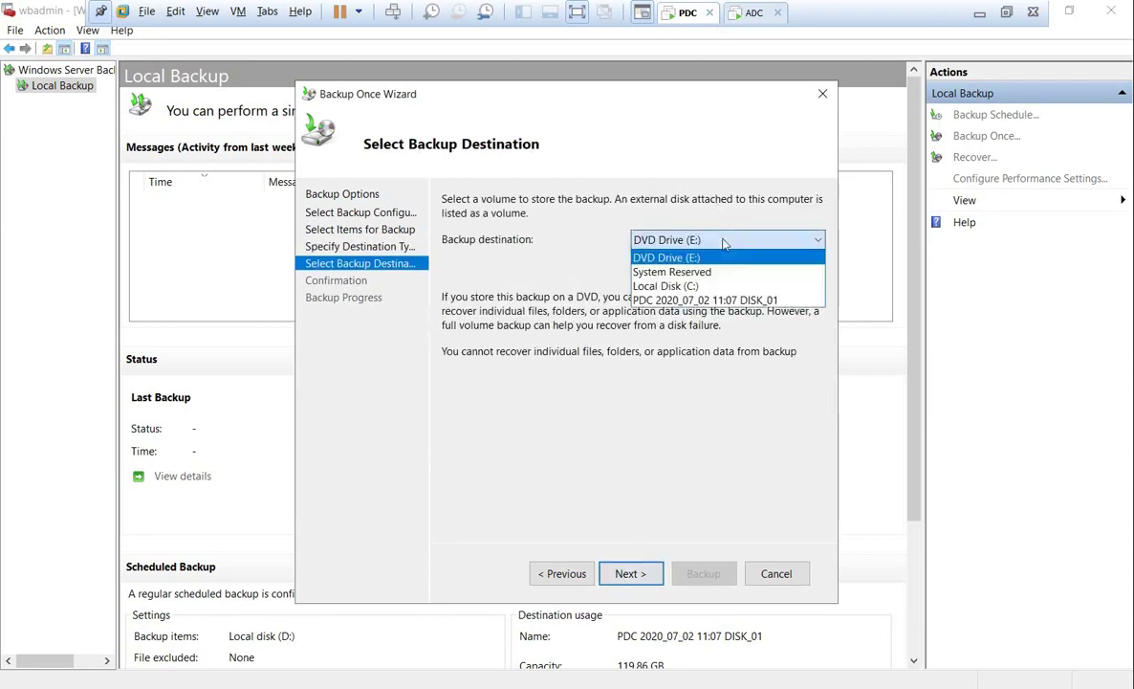
left_click(775, 302)
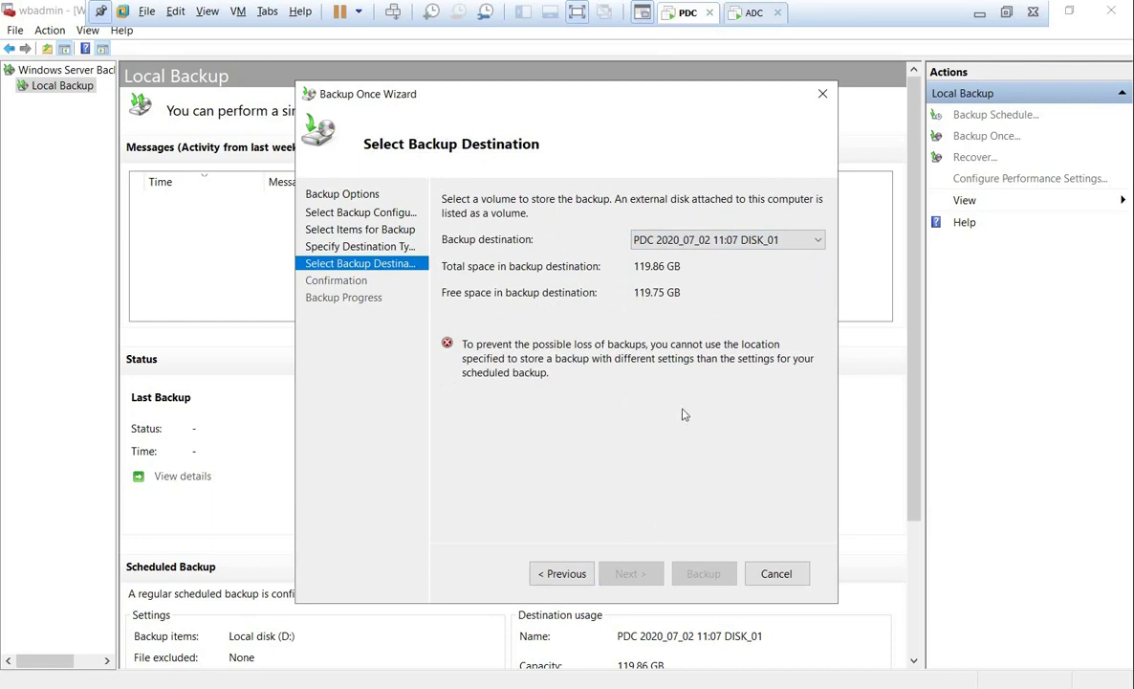
left_click(782, 573)
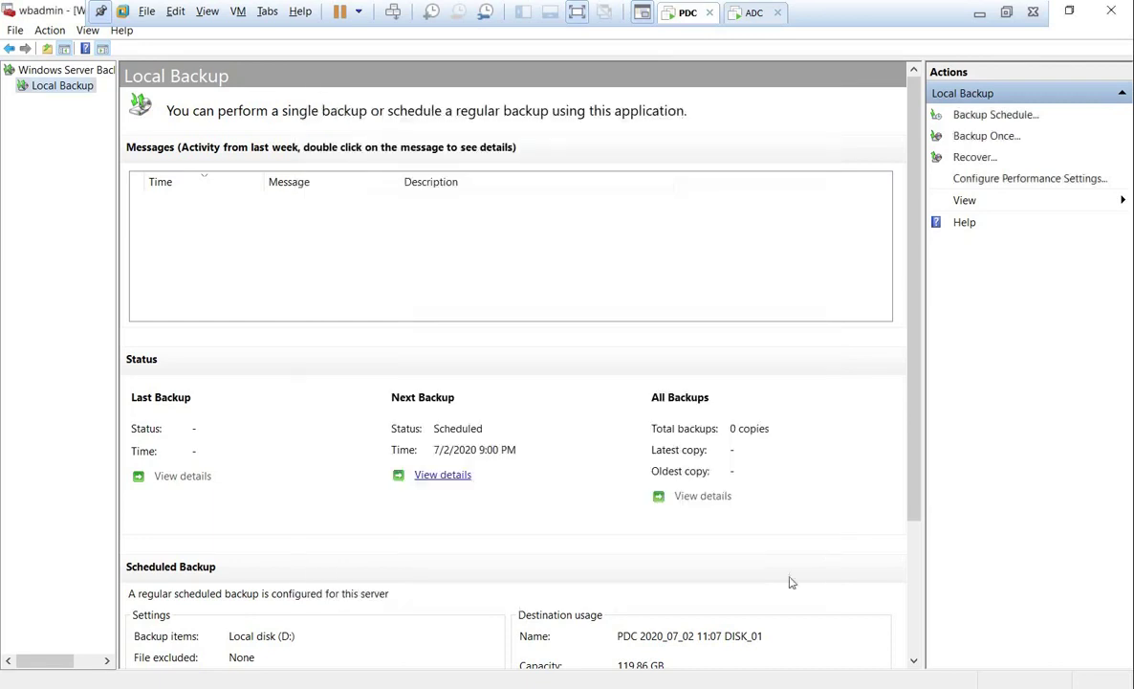
Stop the scheduled backup to release its destination disk, and check that disk in Disk Management
left_click(983, 116)
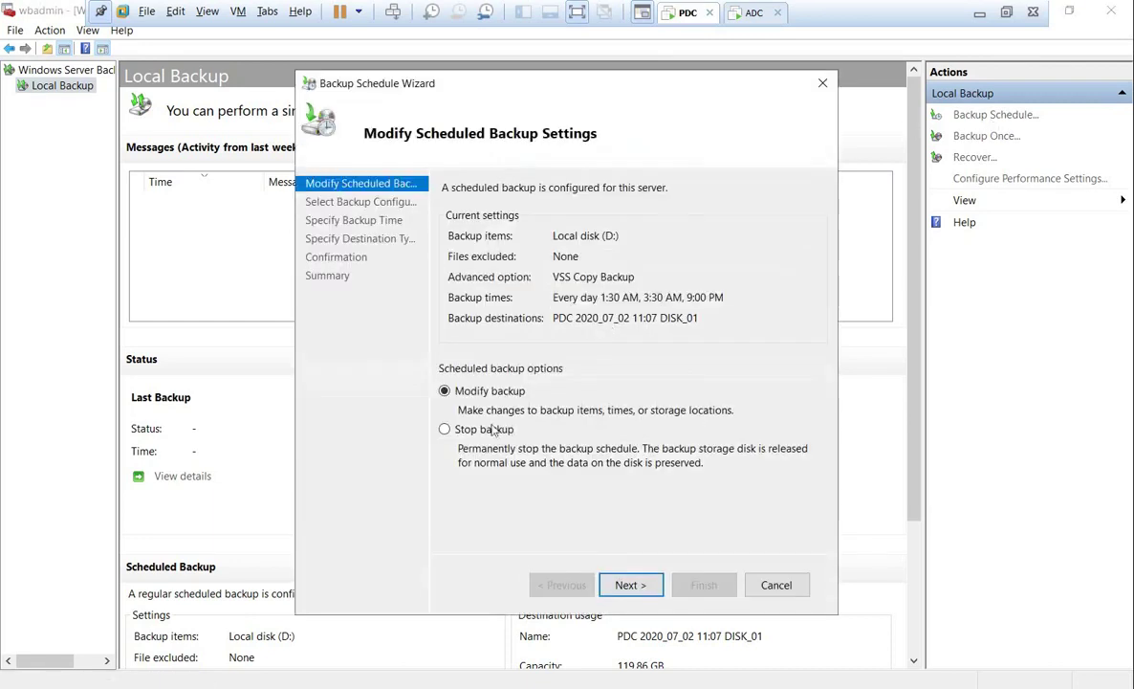
left_click(445, 429)
left_click(643, 585)
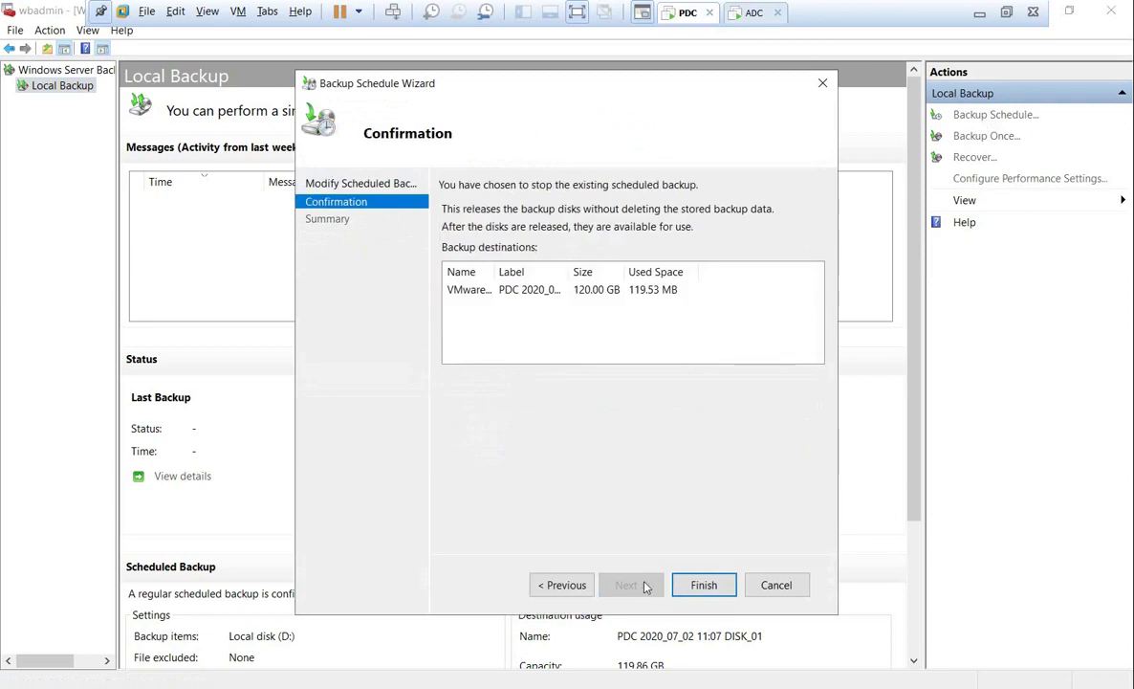
left_click(704, 584)
left_click(607, 421)
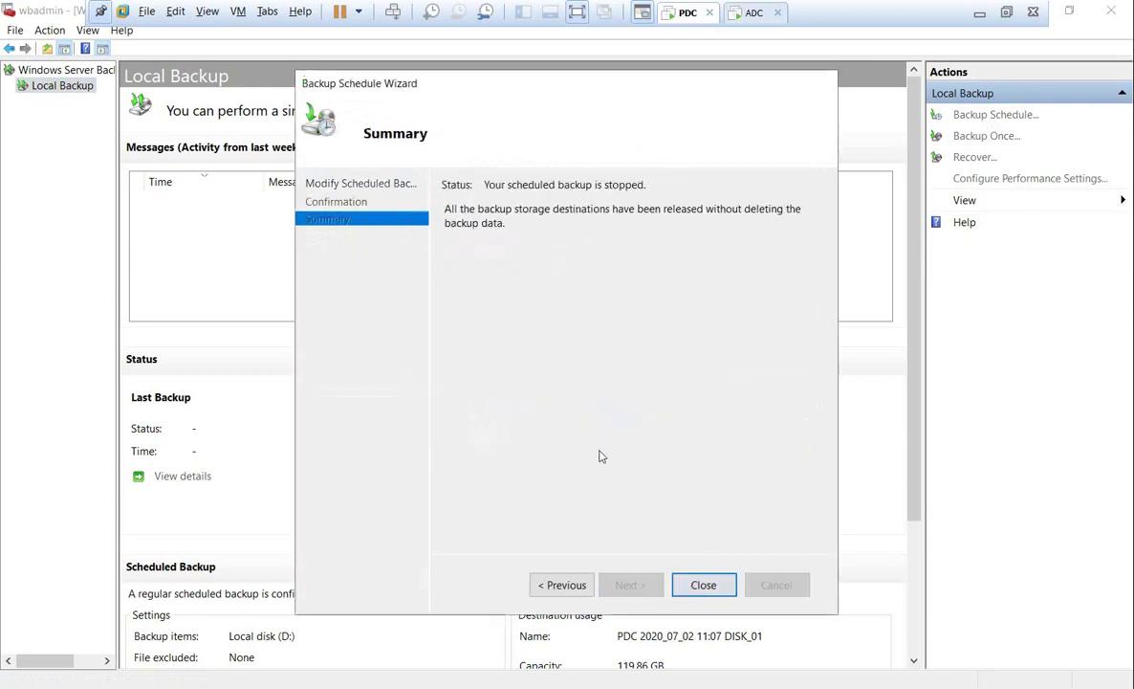
left_click(713, 582)
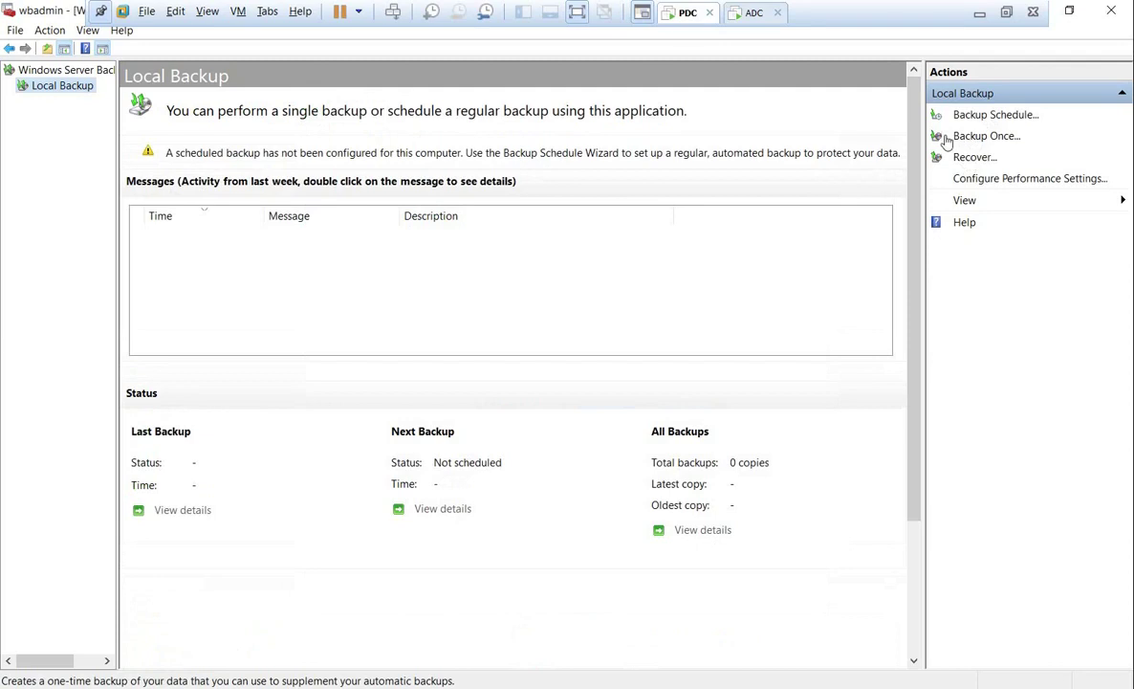
key("alt+Tab")
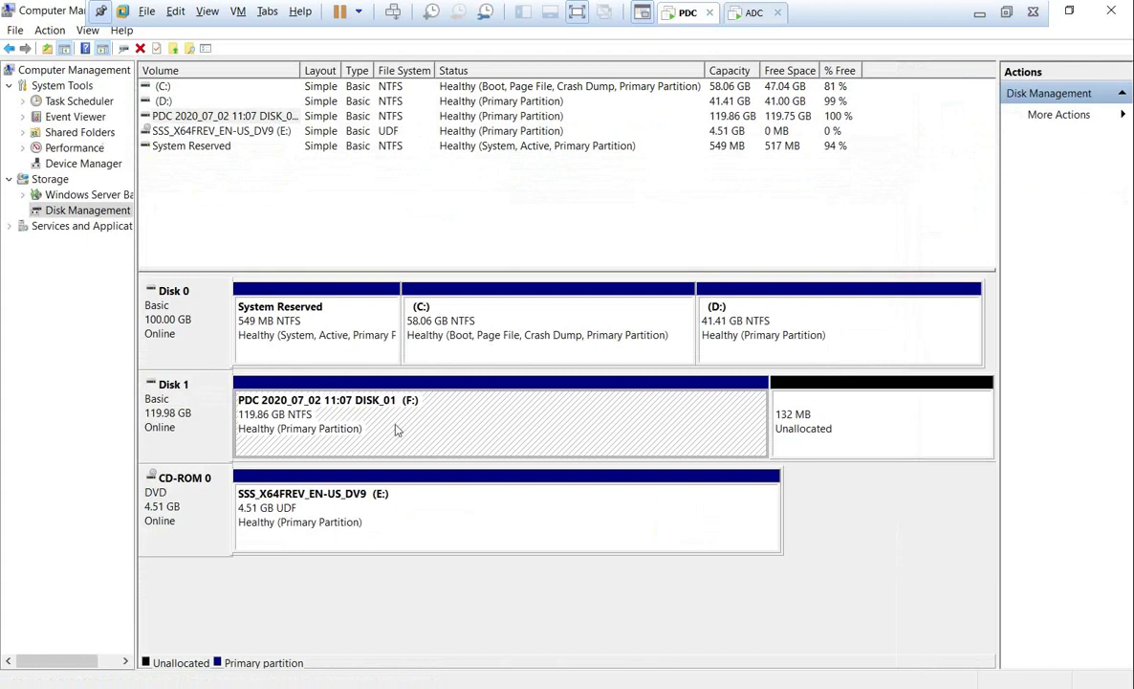
key("alt+Tab")
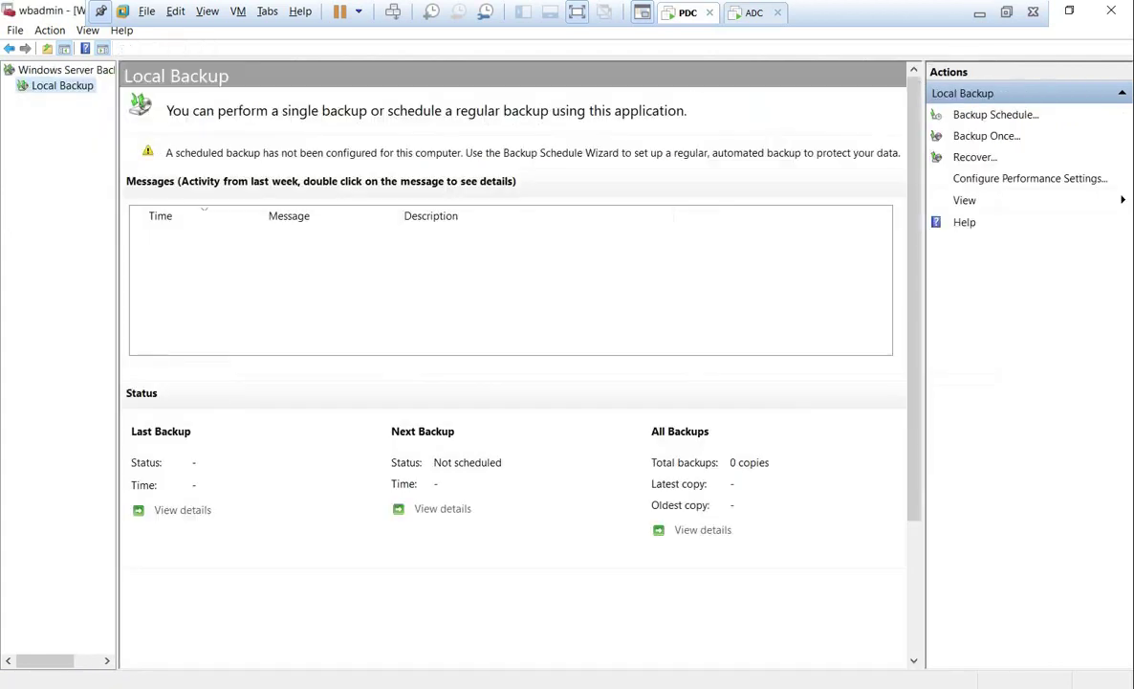
Start a one-time backup with different options and a Custom configuration, and add Local disk (D:) to its items
left_click(985, 136)
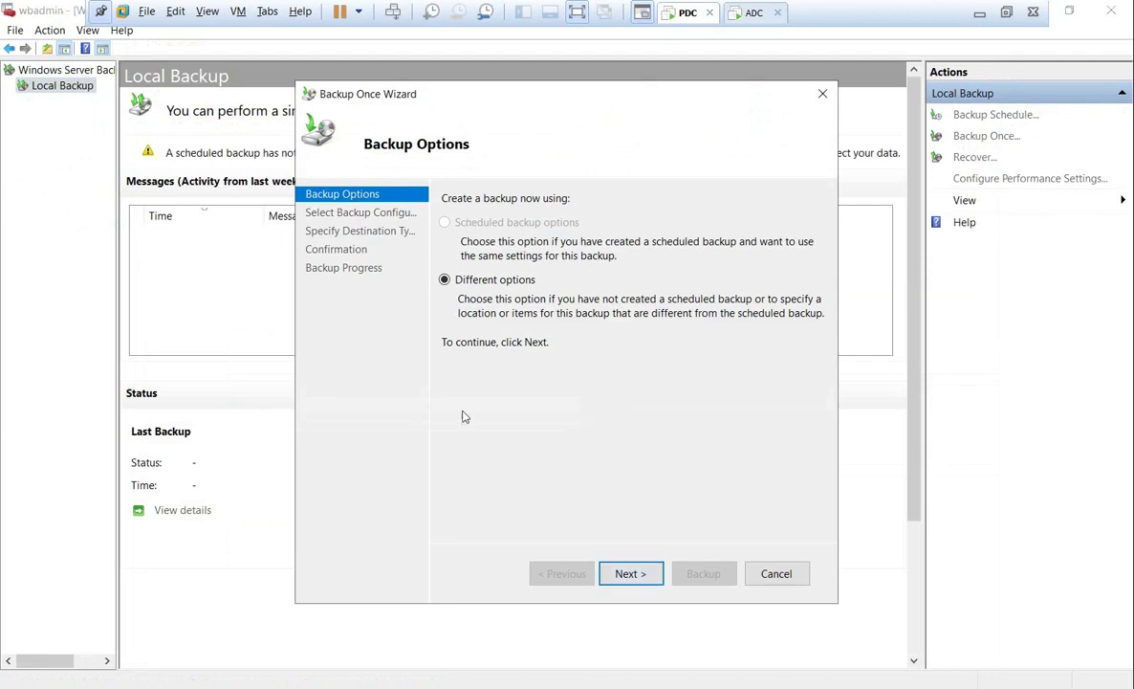
left_click(635, 572)
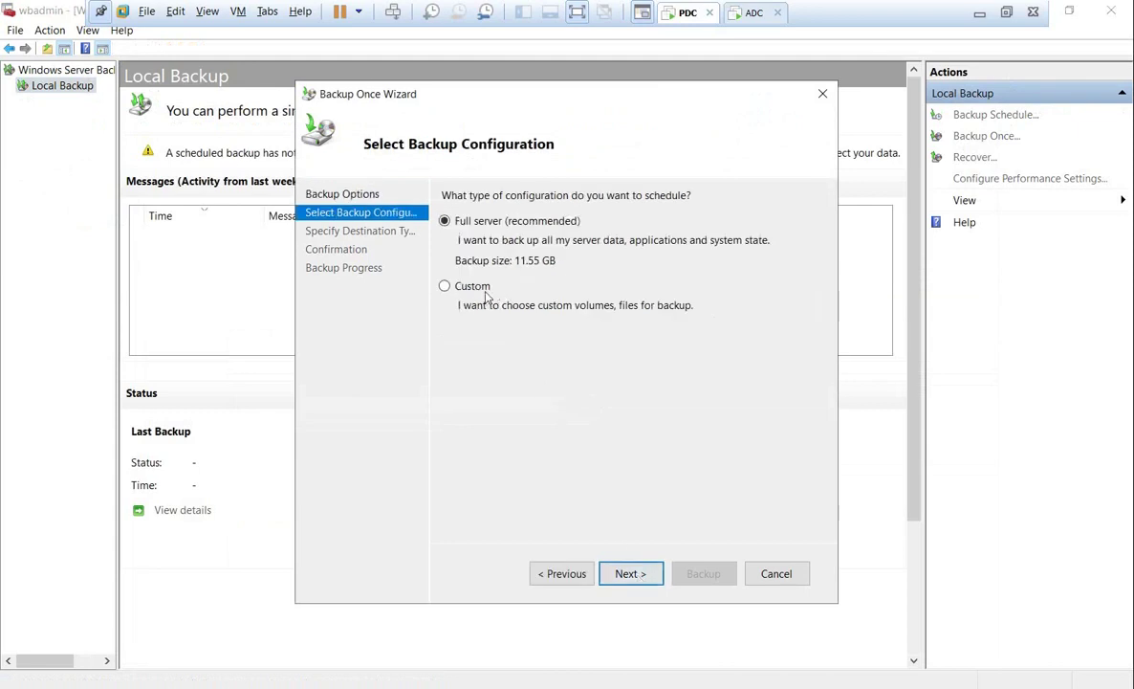
left_click(446, 284)
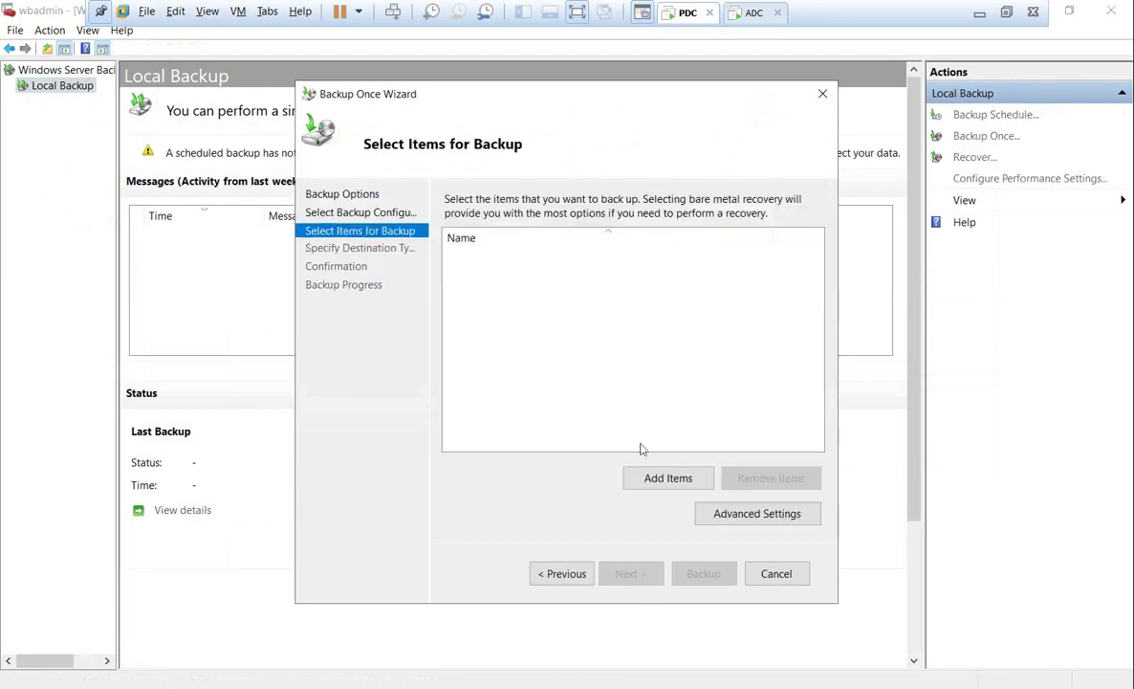
left_click(658, 478)
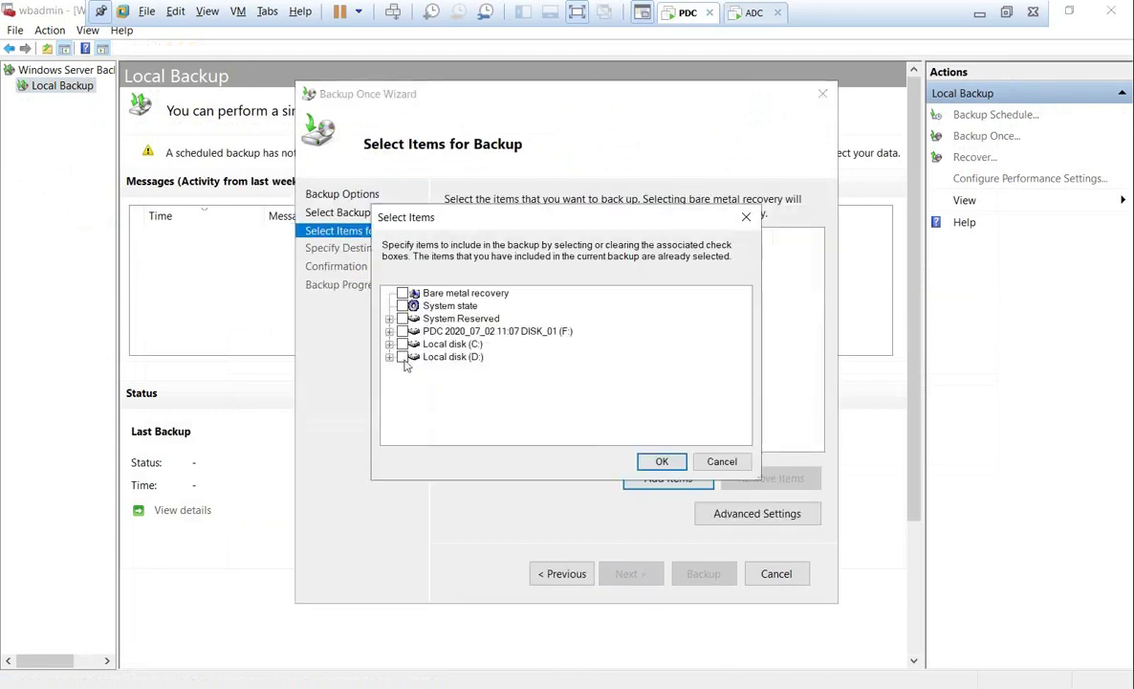
left_click(402, 356)
left_click(662, 461)
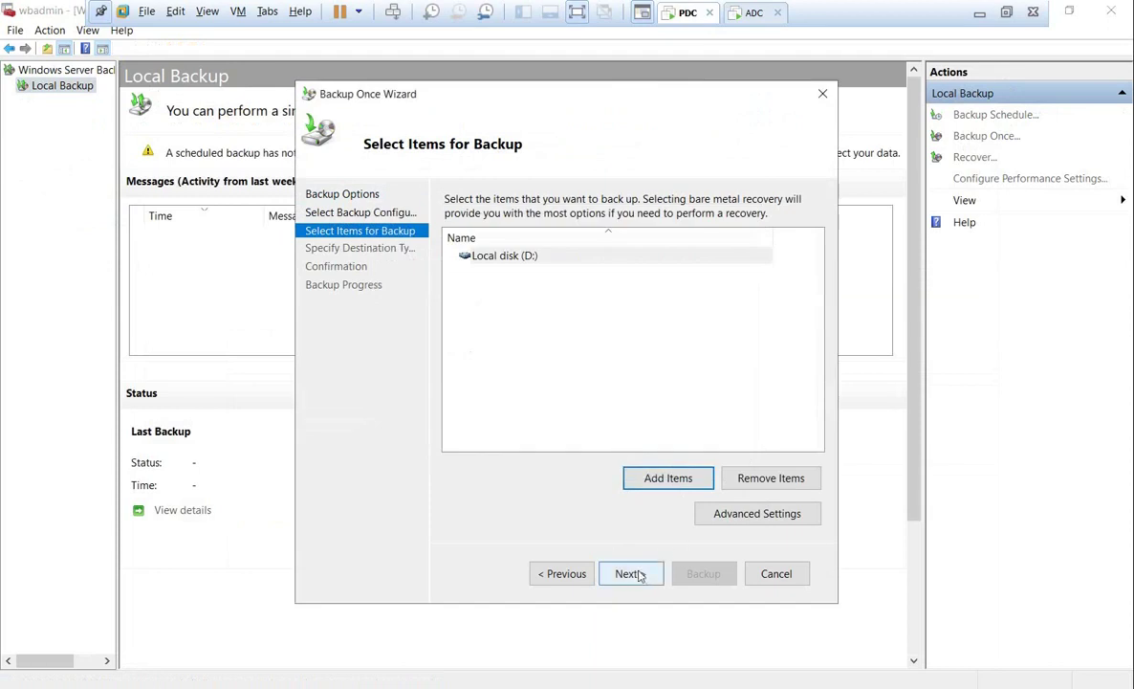
Keep local drives as storage with PDC 2020_07_02 11:07 DISK_01 (F:) as the destination, and run the one-time backup
left_click(639, 572)
left_click(639, 574)
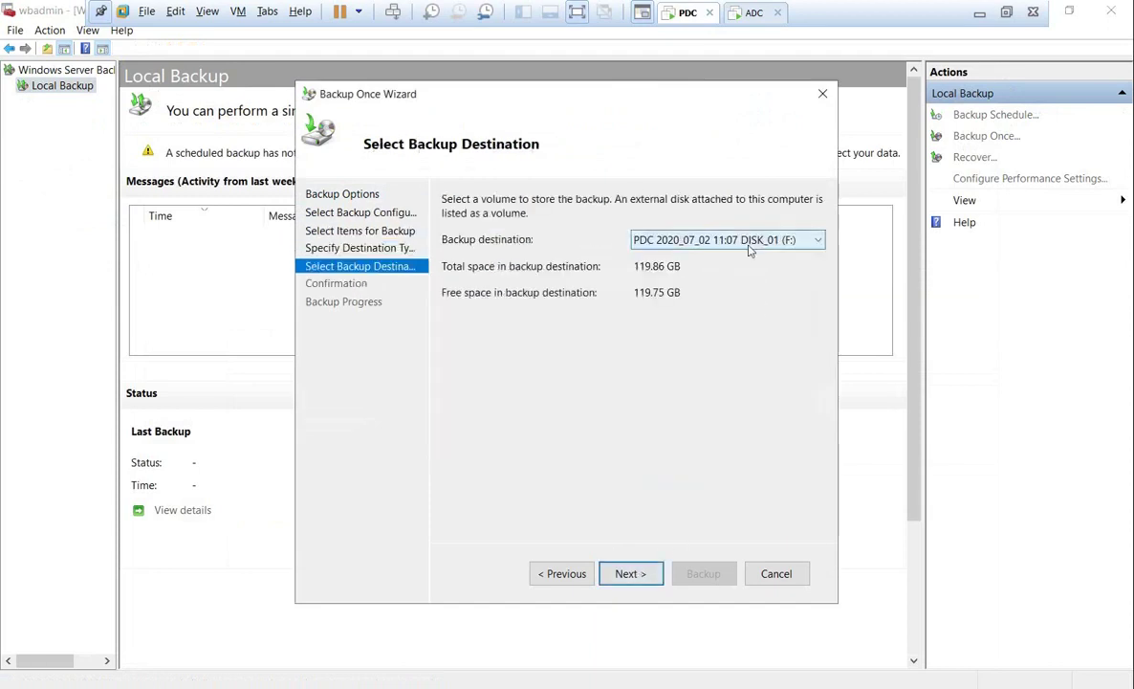
left_click(642, 578)
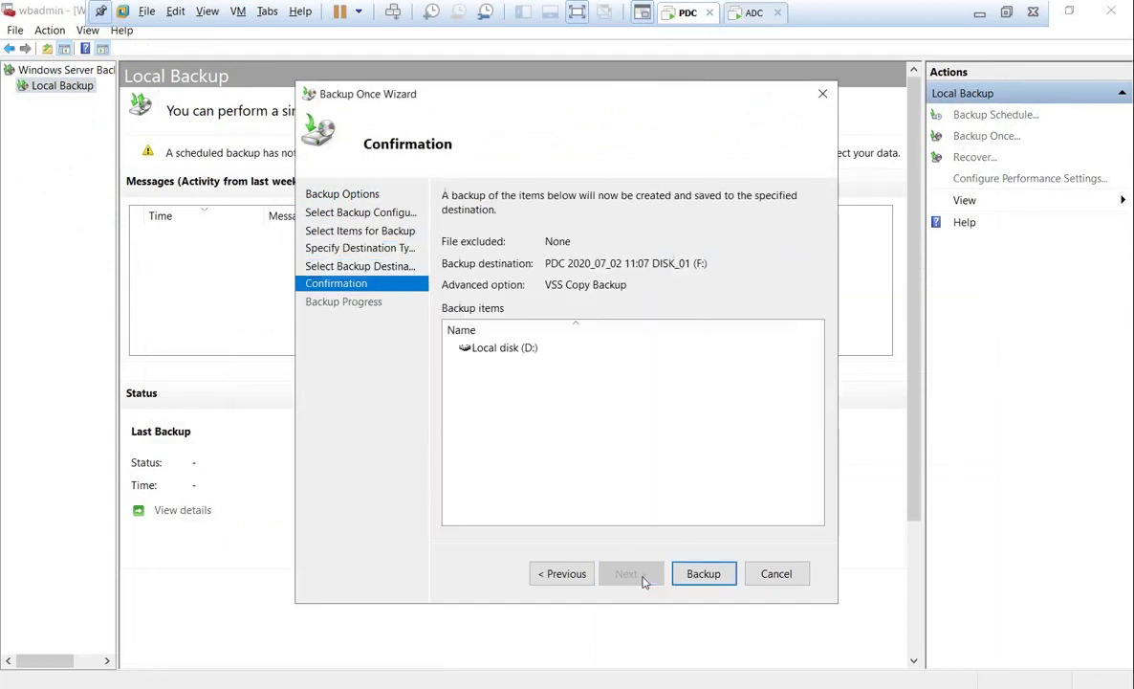
left_click(706, 574)
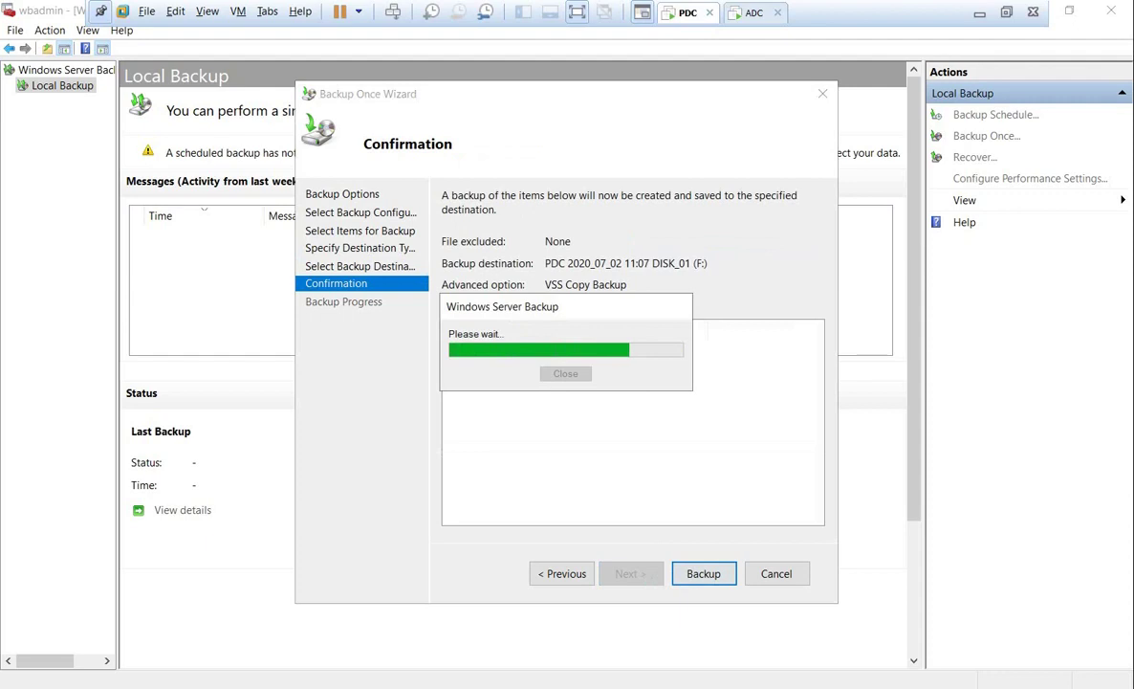
Follow the backup progress of drive D: with widened item columns, close the wizard and check the backup's entry in the messages
left_click(635, 357)
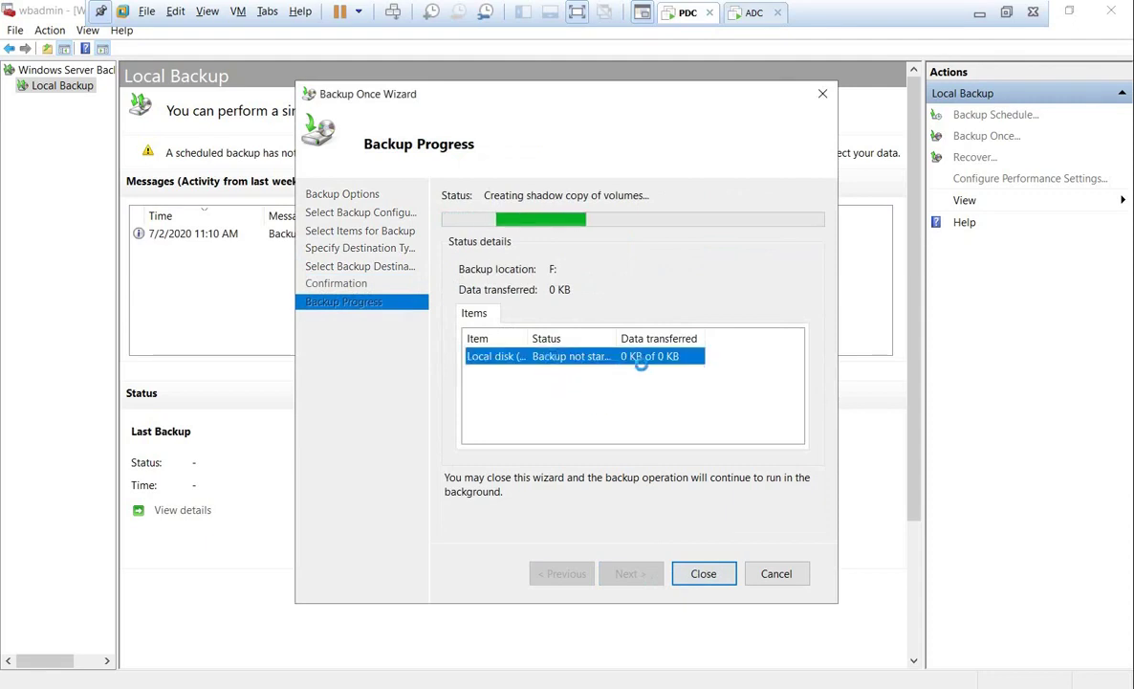
left_click_drag(704, 337, 764, 338)
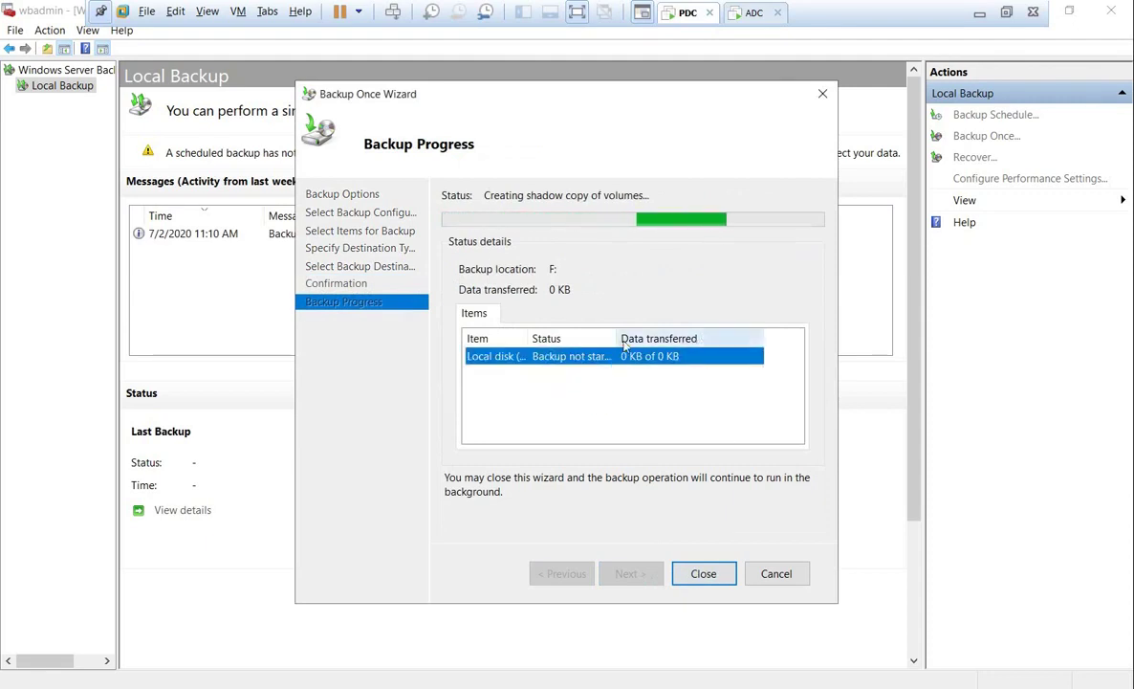
left_click_drag(612, 337, 633, 337)
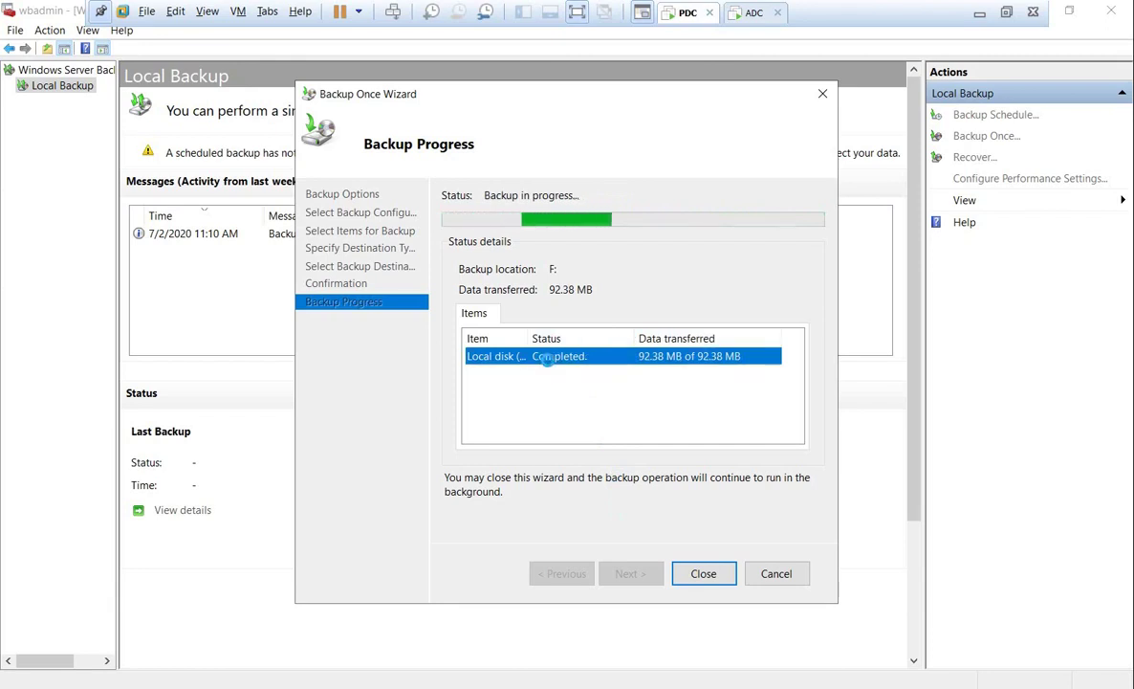
left_click(704, 575)
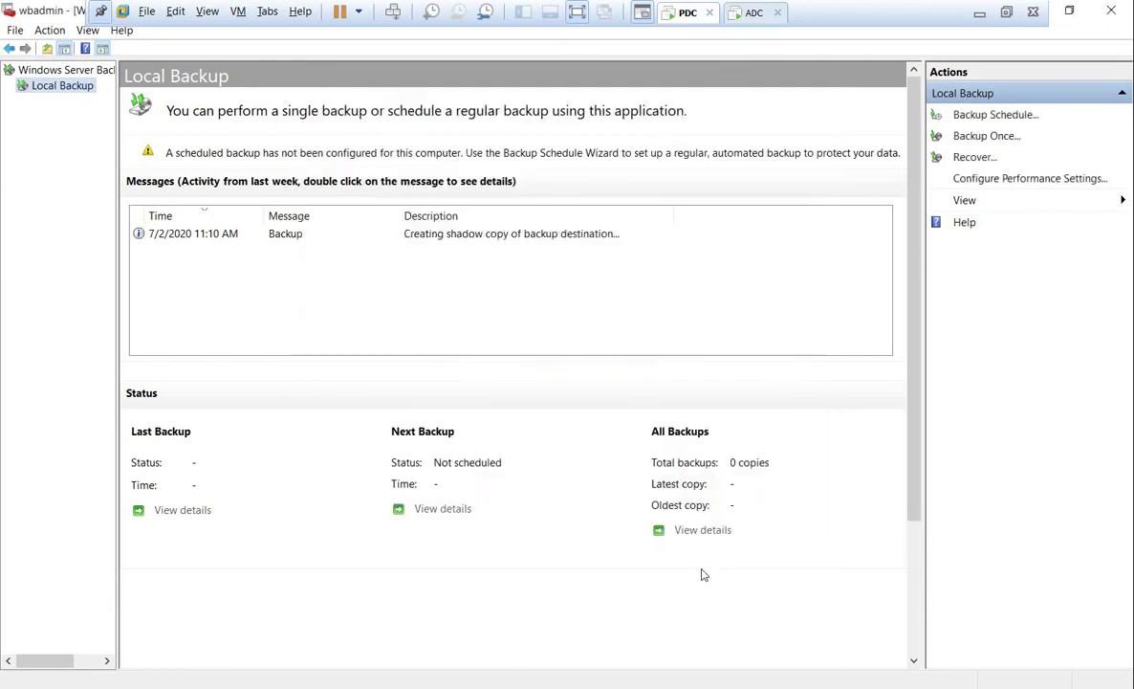
left_click(196, 237)
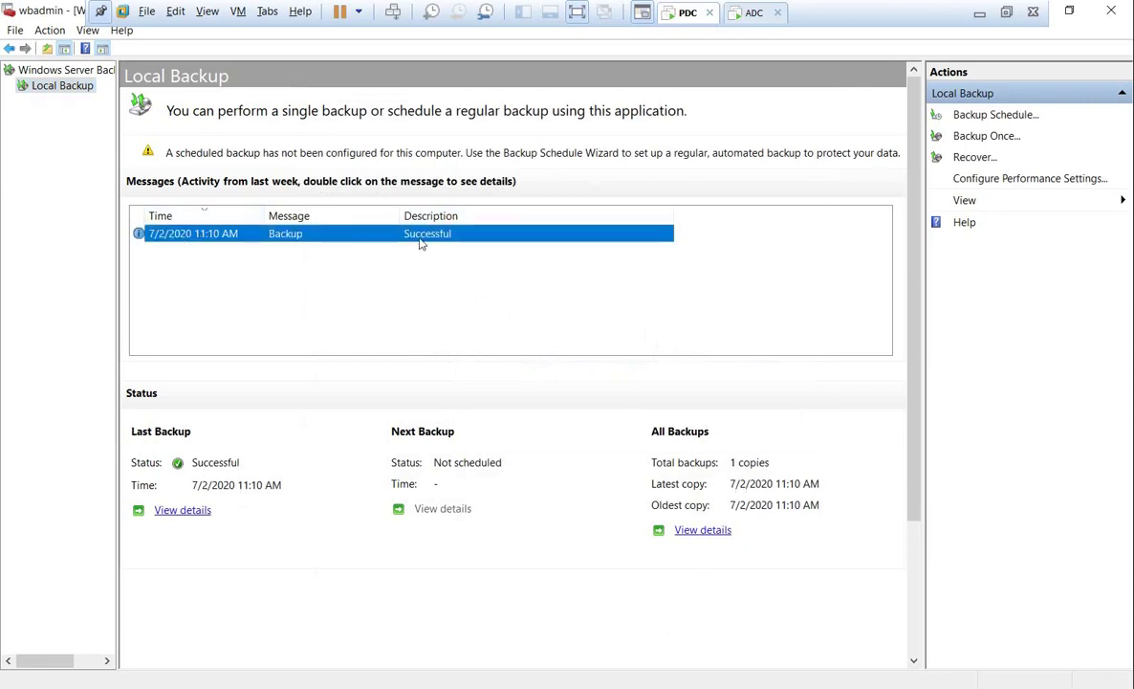
Switch to File Explorer and examine the backup files in WindowsImageBackup\PDC on drive F:
key("alt+Tab")
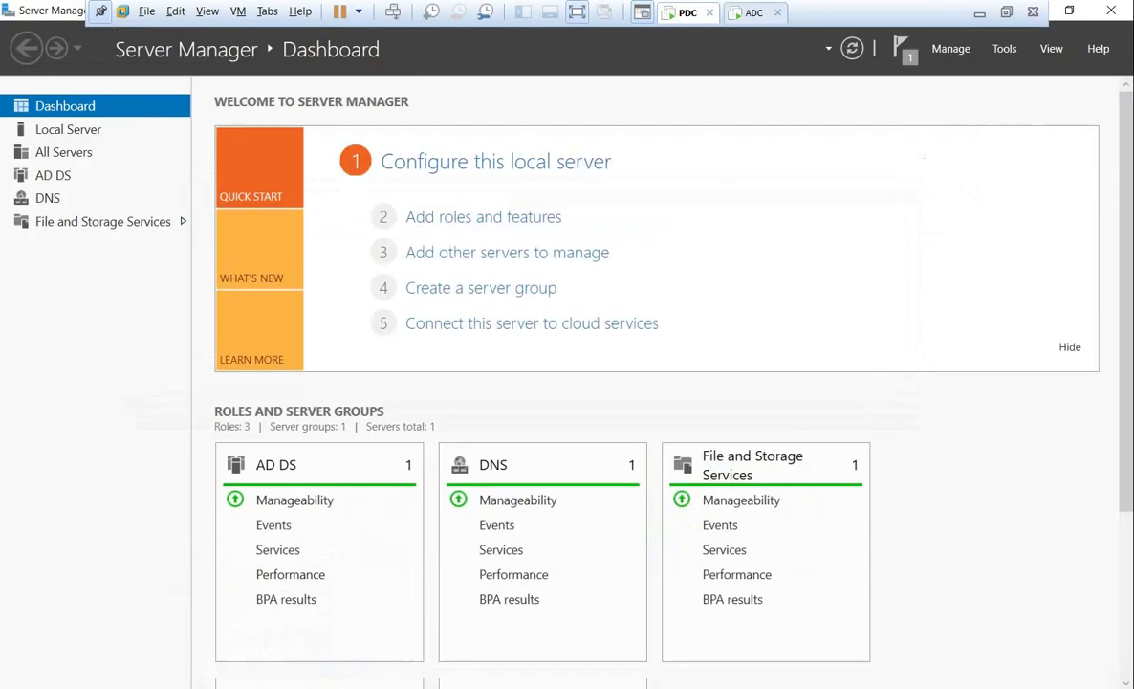
key("alt+Tab")
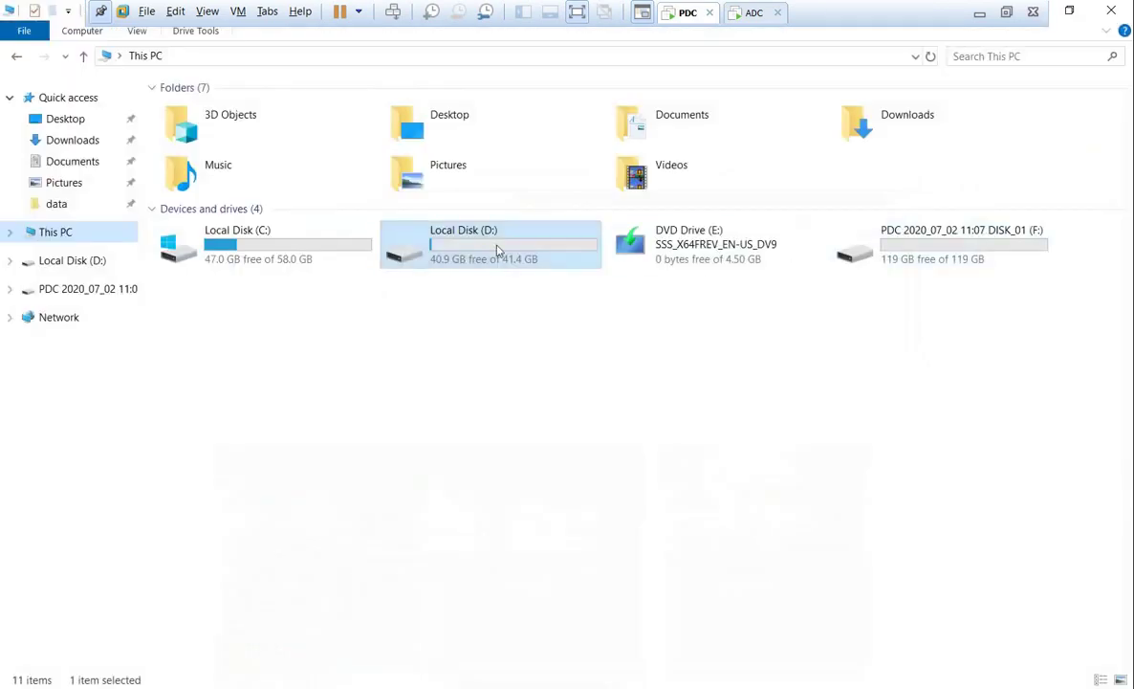
double_click(904, 251)
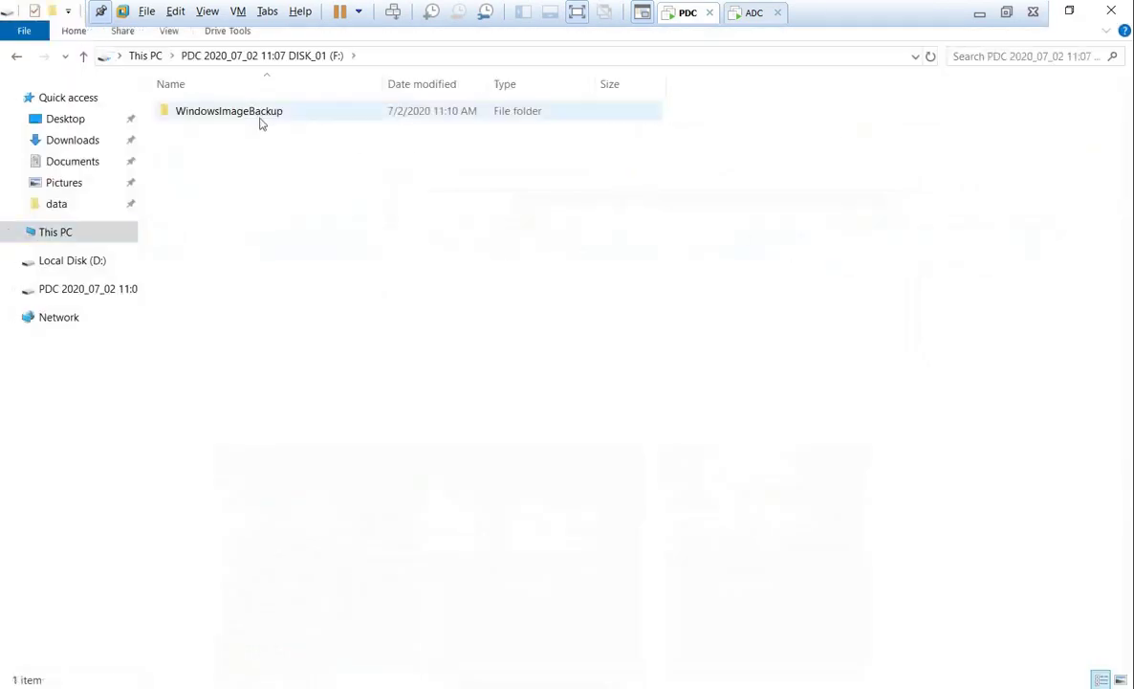
double_click(259, 120)
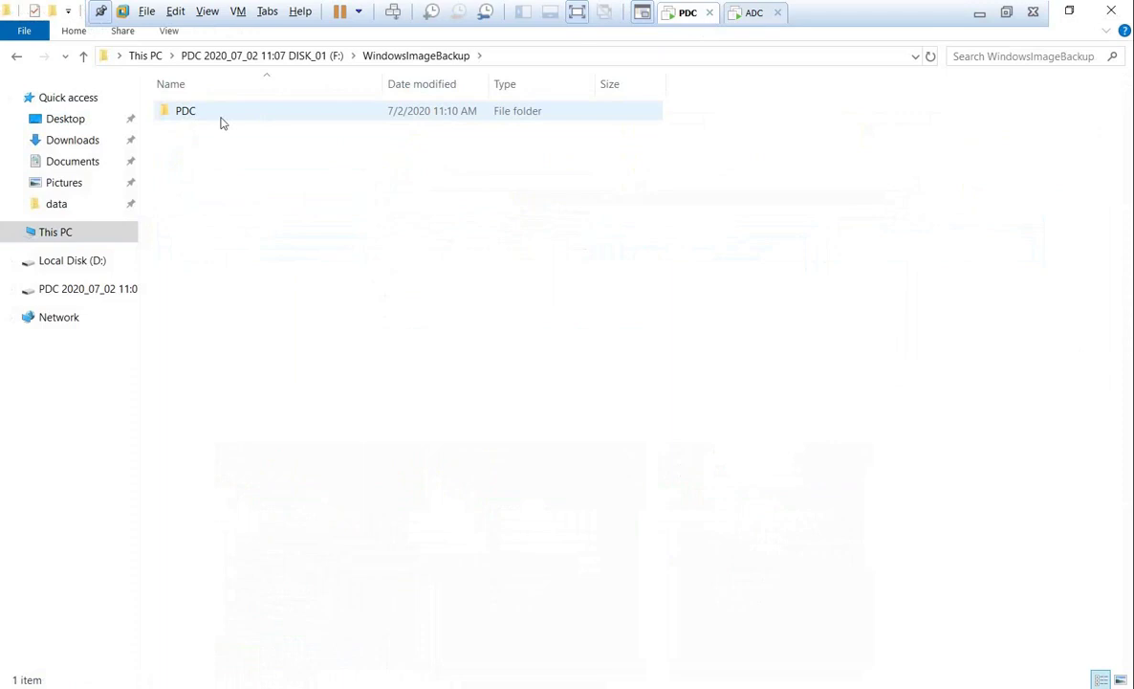
double_click(220, 118)
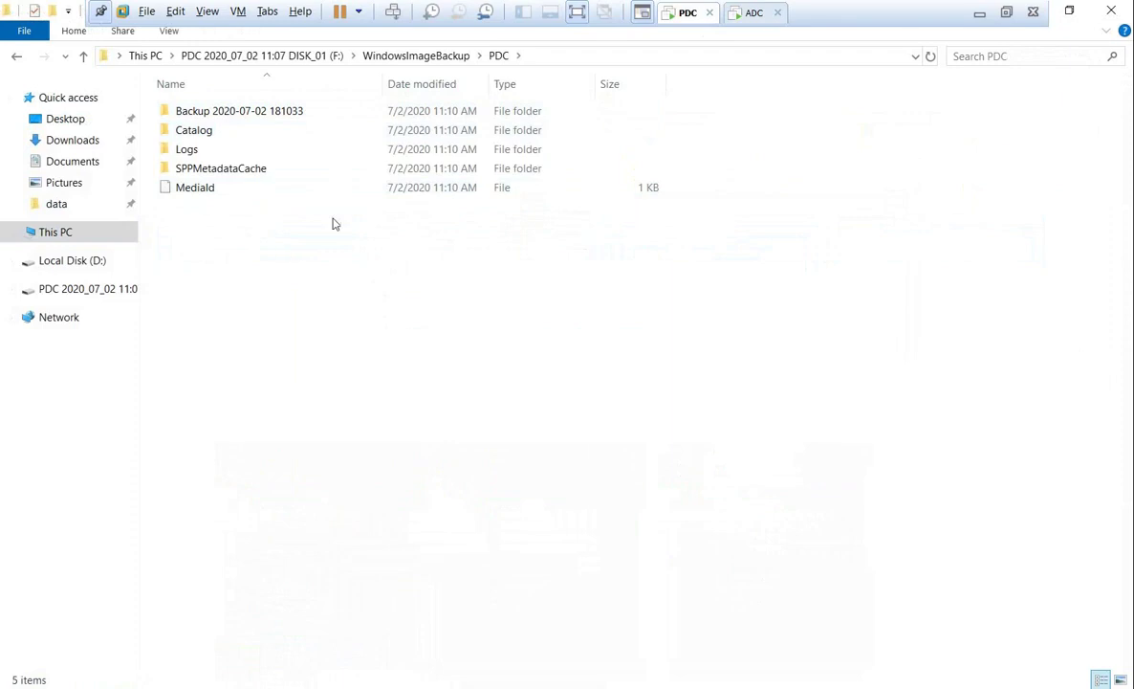
Quick-format Local Disk (D:) as NTFS with the 4096 bytes allocation unit size and no volume label
left_click(148, 55)
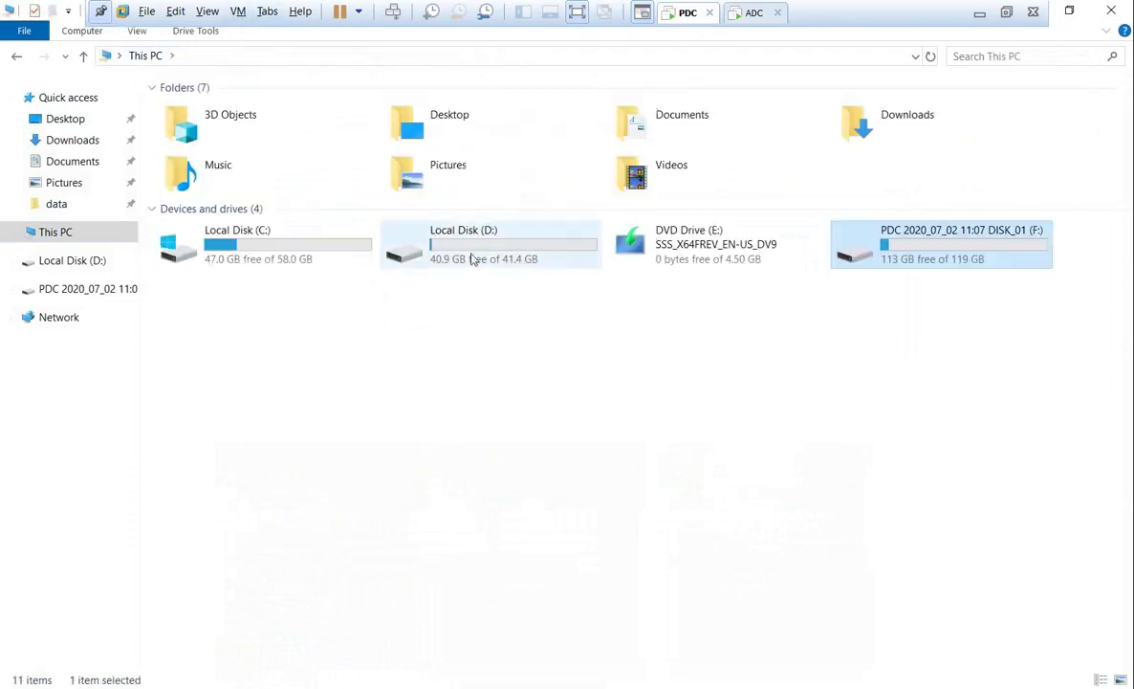
right_click(471, 255)
left_click(516, 445)
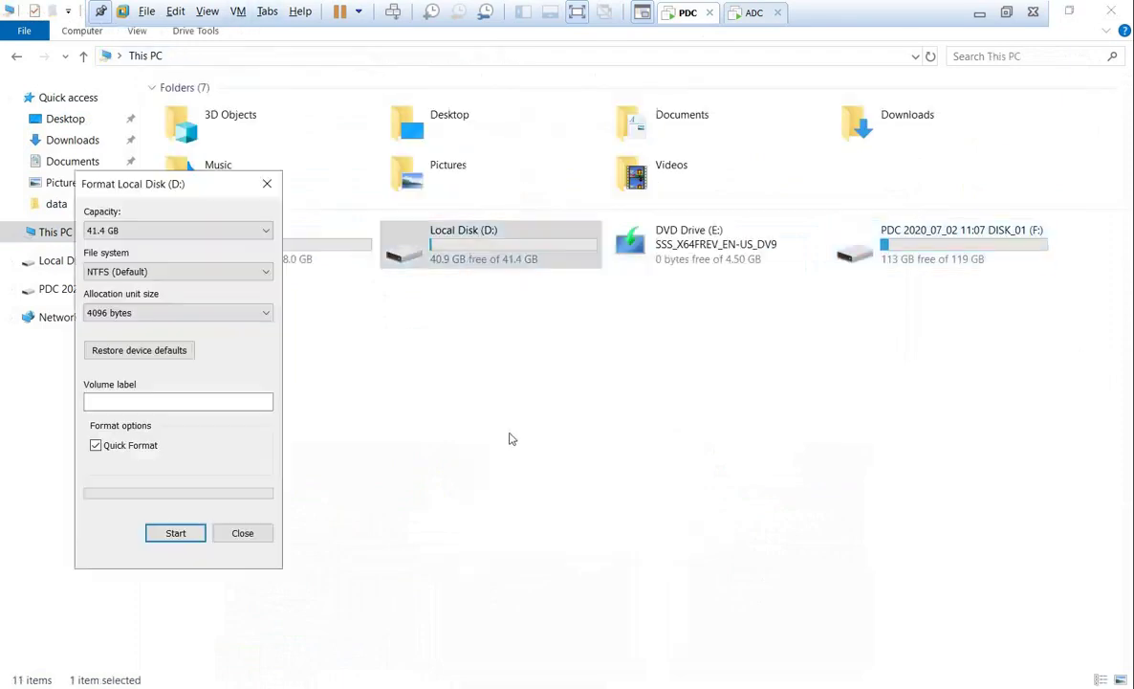
left_click(175, 534)
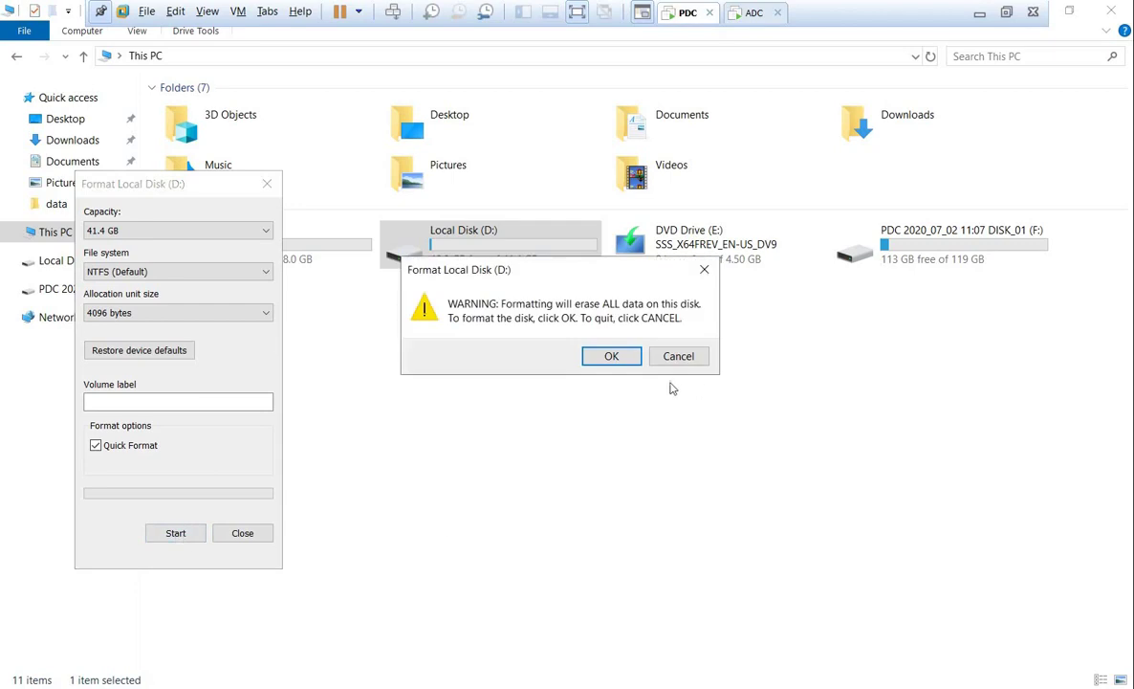
left_click(611, 356)
left_click(721, 362)
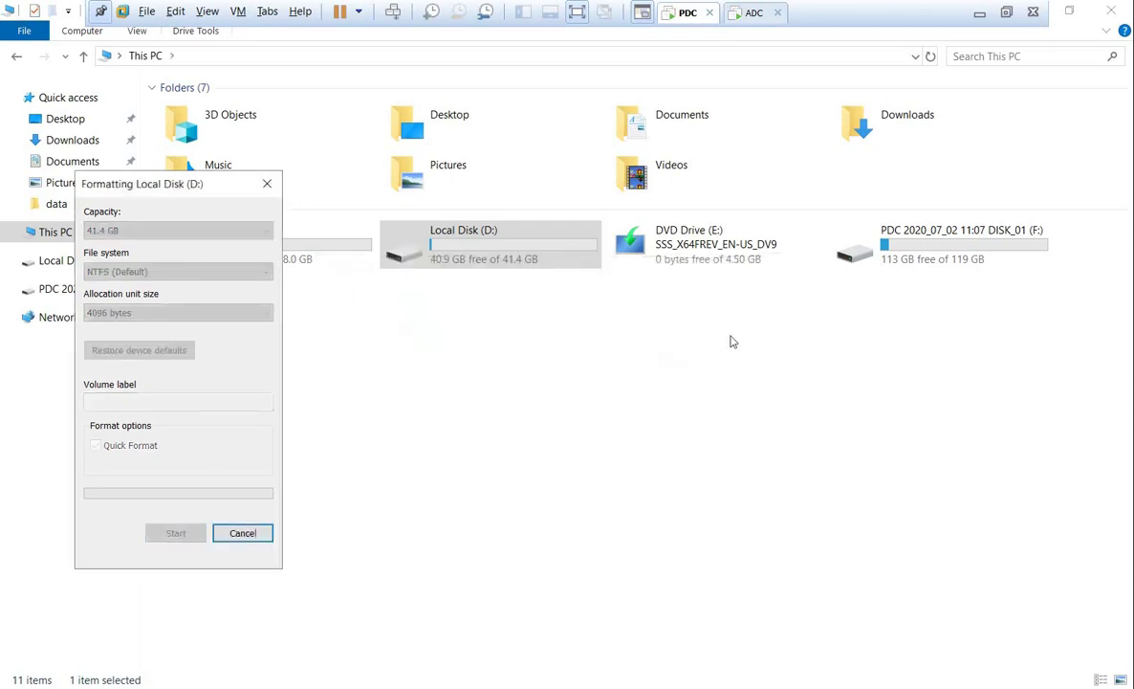
left_click(691, 354)
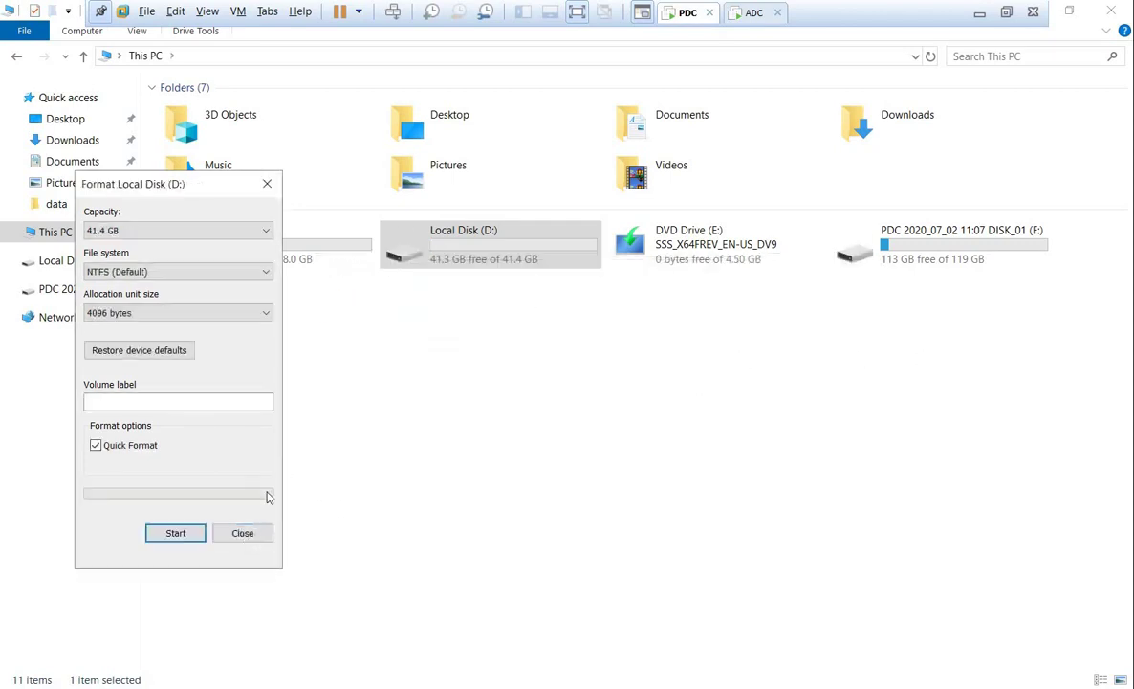
left_click(243, 533)
Create a new folder at the root of Local Disk (D:) and enter a person's first name as its name
double_click(443, 234)
right_click(427, 296)
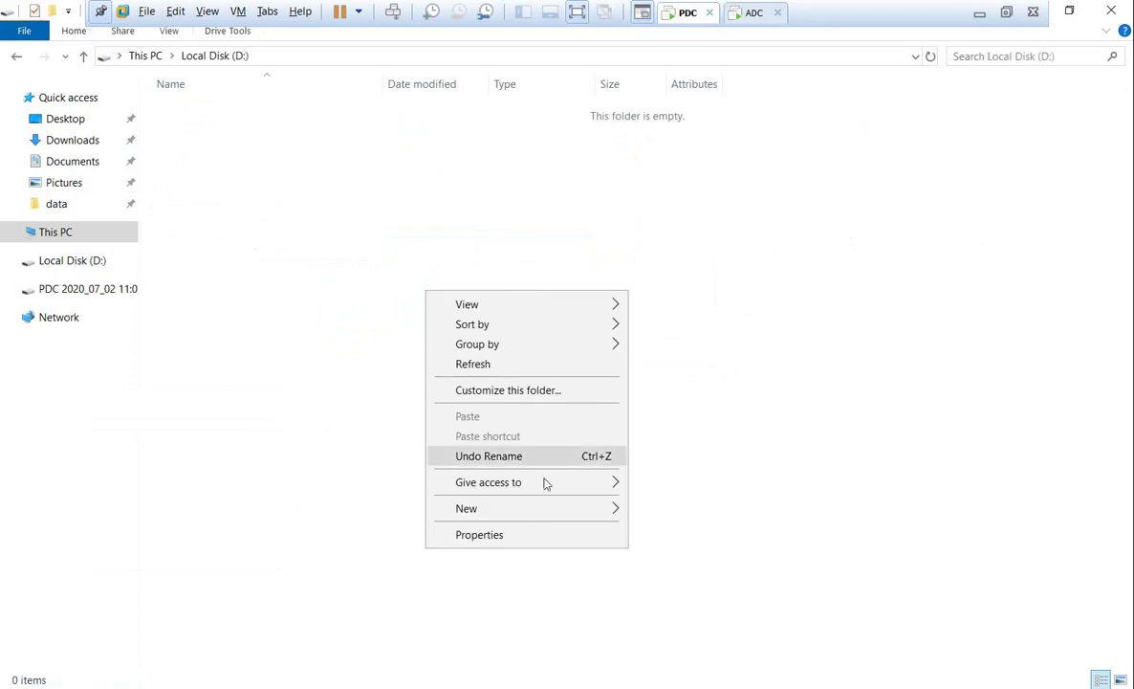
mouse_move(613, 507)
left_click(653, 511)
type("malek")
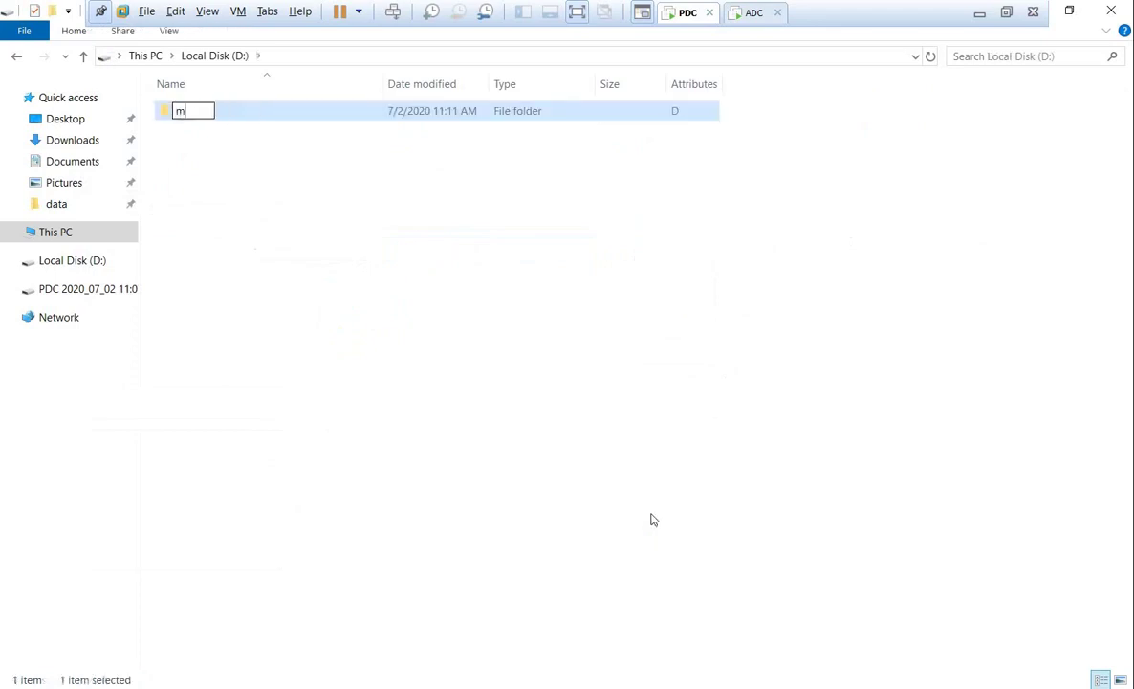
key("Return")
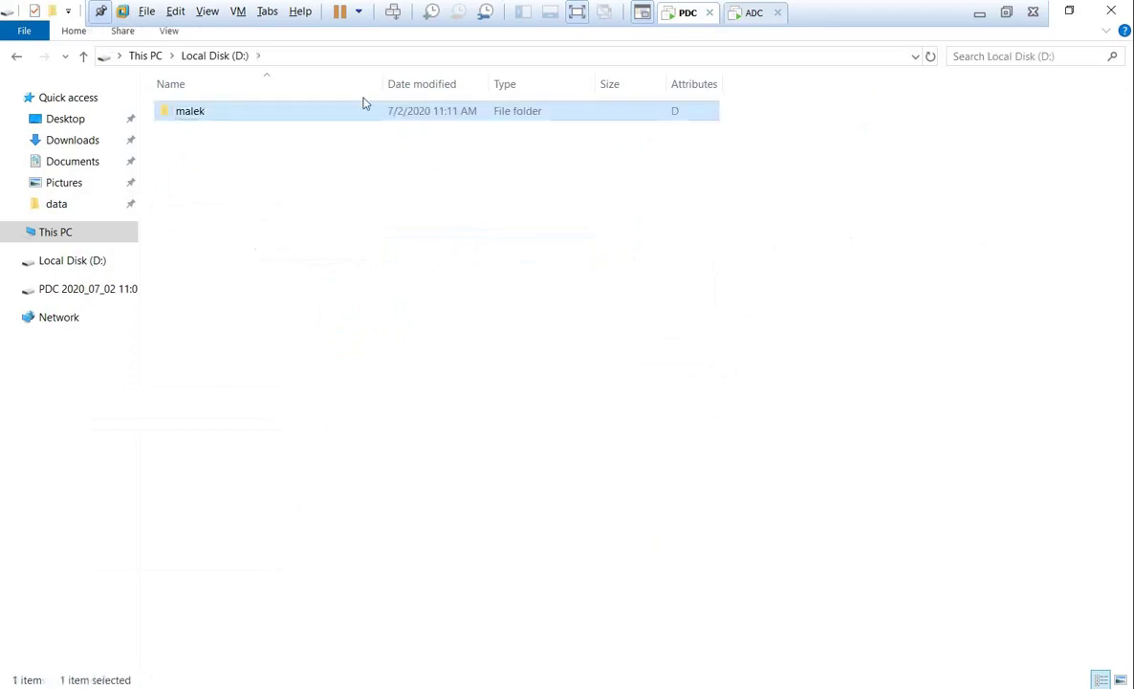
Return to This PC, switch to Windows Server Backup and start a recovery from the backup stored on this server (PDC)
left_click(148, 55)
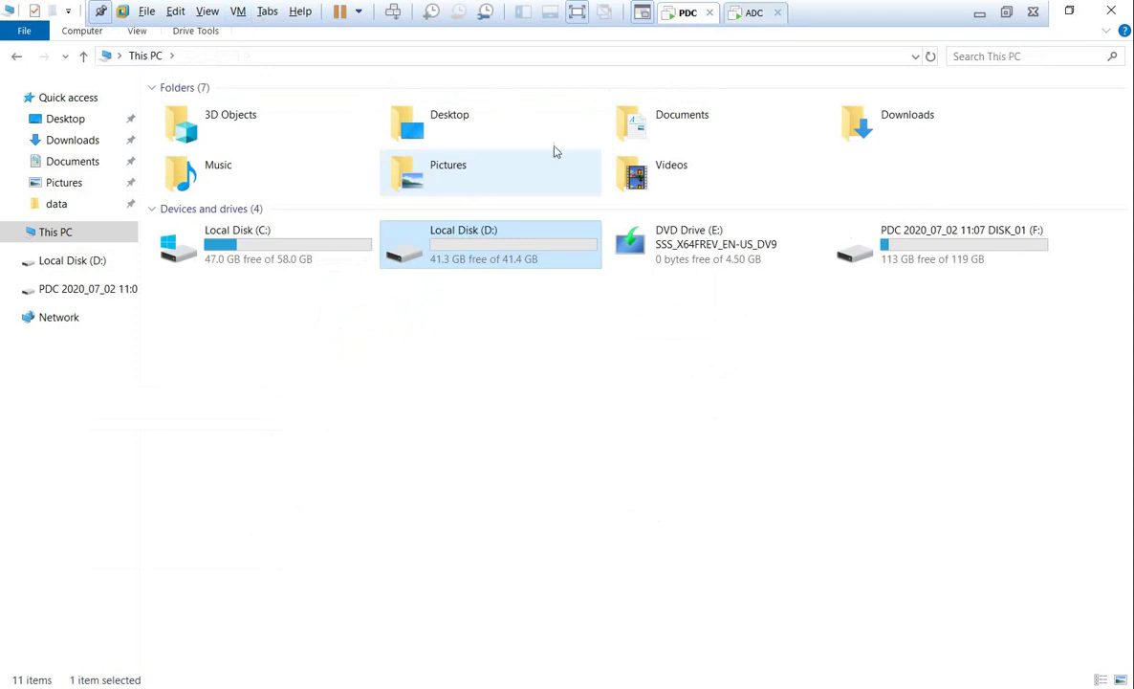
key("alt+Tab")
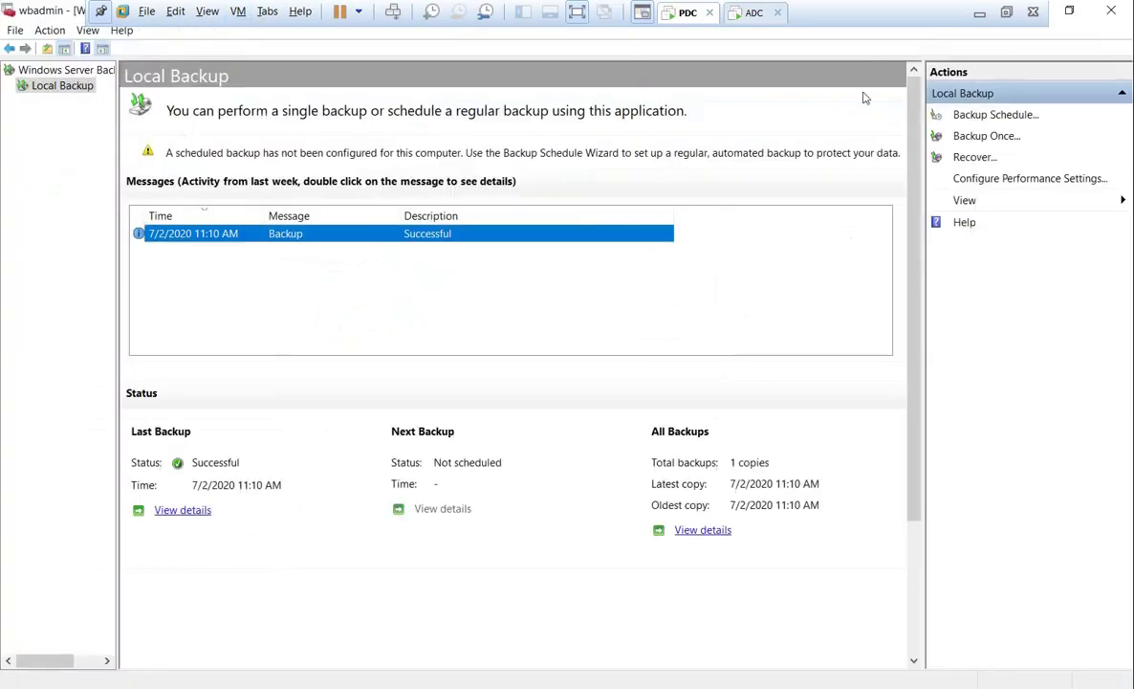
left_click(979, 158)
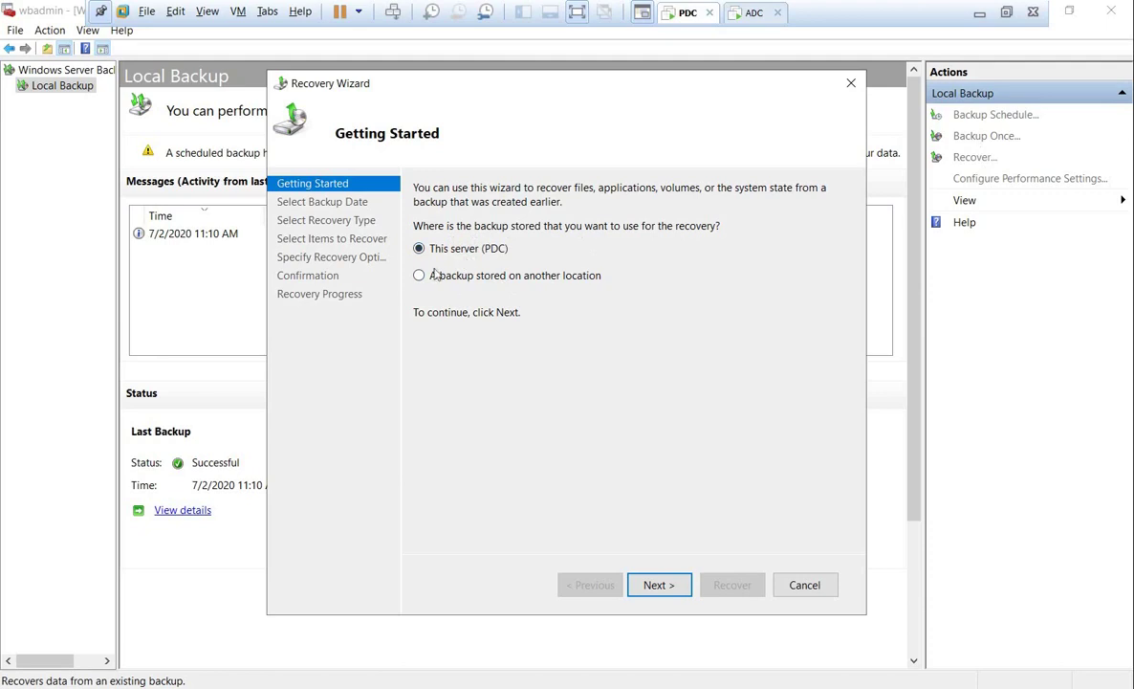
left_click(656, 587)
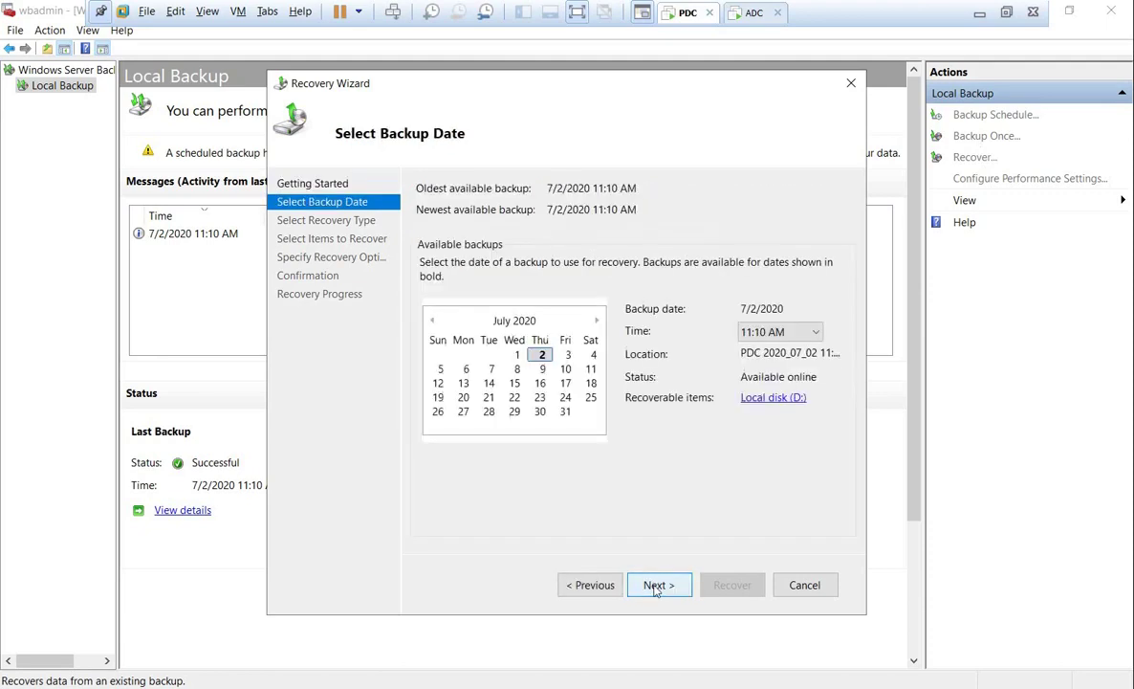
Check other July 2020 dates for available backups and select the 7/2/2020 backup taken at 11:10 AM for recovery
left_click(568, 355)
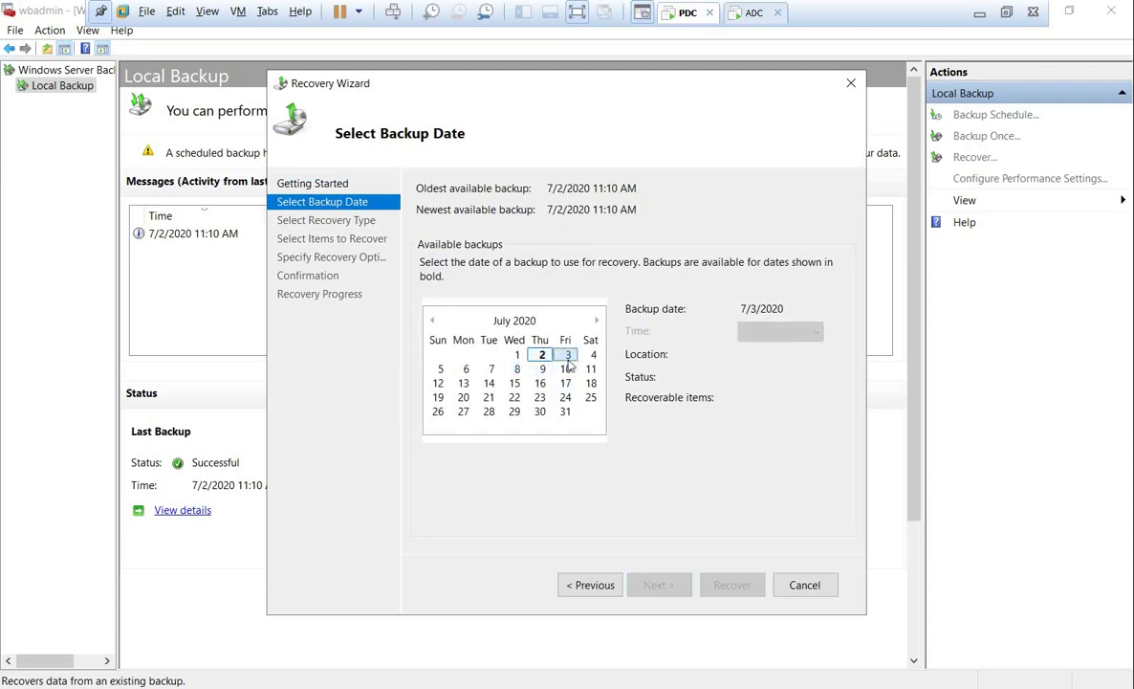
left_click(565, 382)
left_click(566, 411)
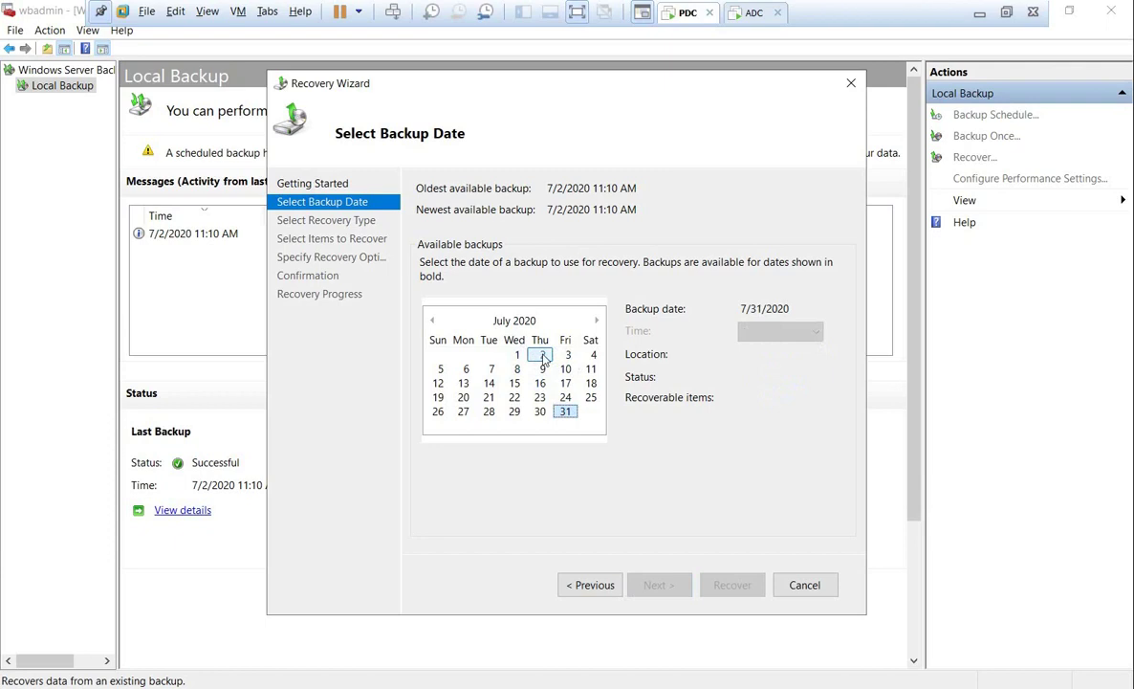
left_click(540, 356)
left_click(791, 335)
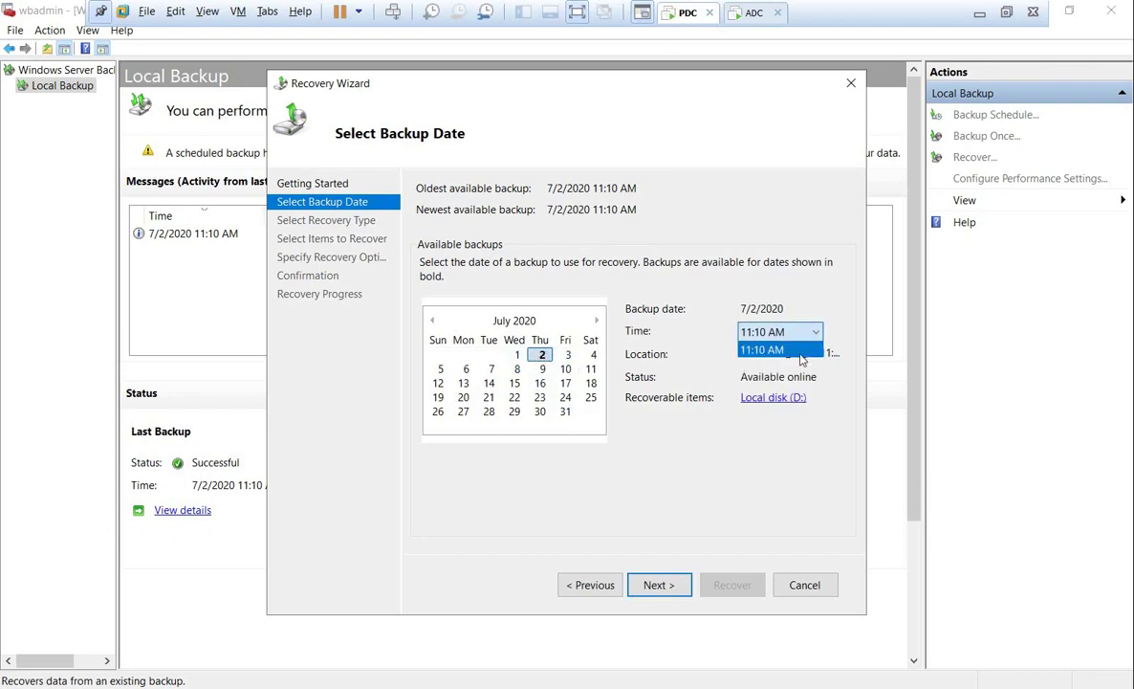
left_click(739, 334)
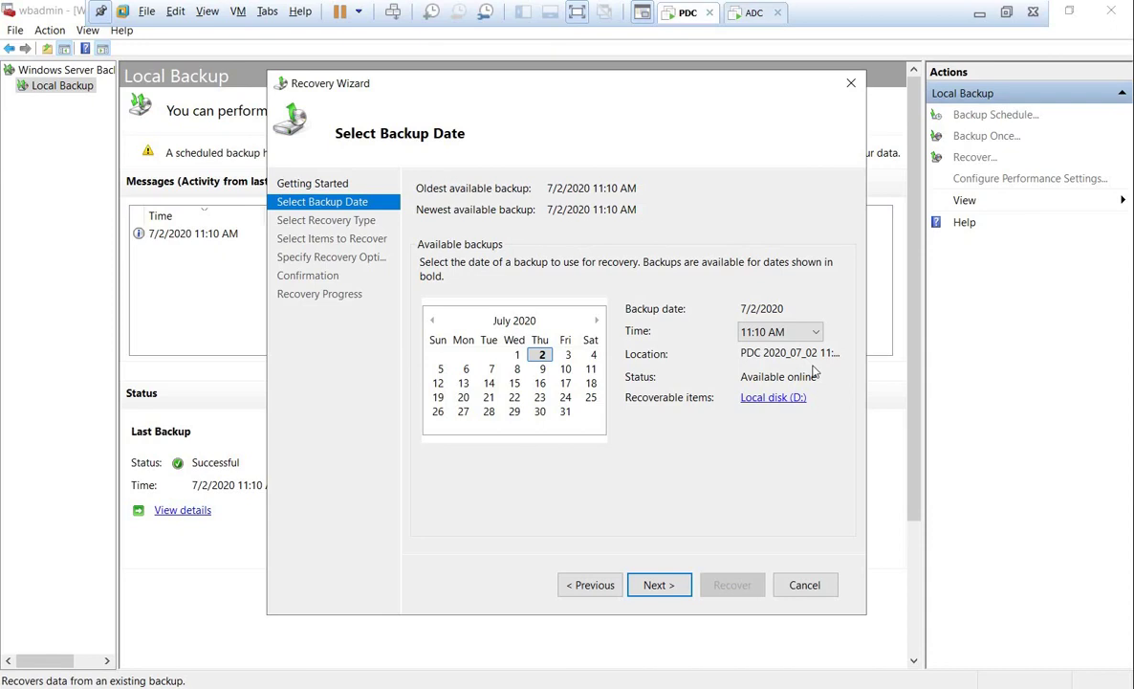
left_click(658, 587)
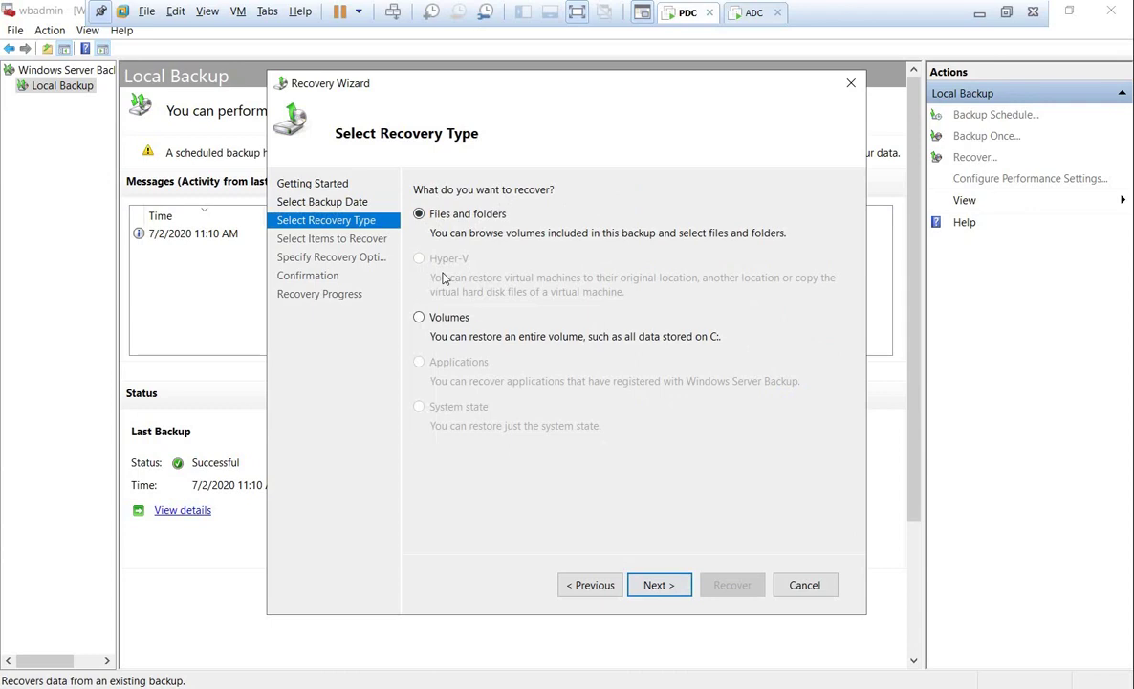
Recover the entire Local disk (D:) volume to Local disk (D:) as the destination, accepting the loss of its existing data
left_click(445, 322)
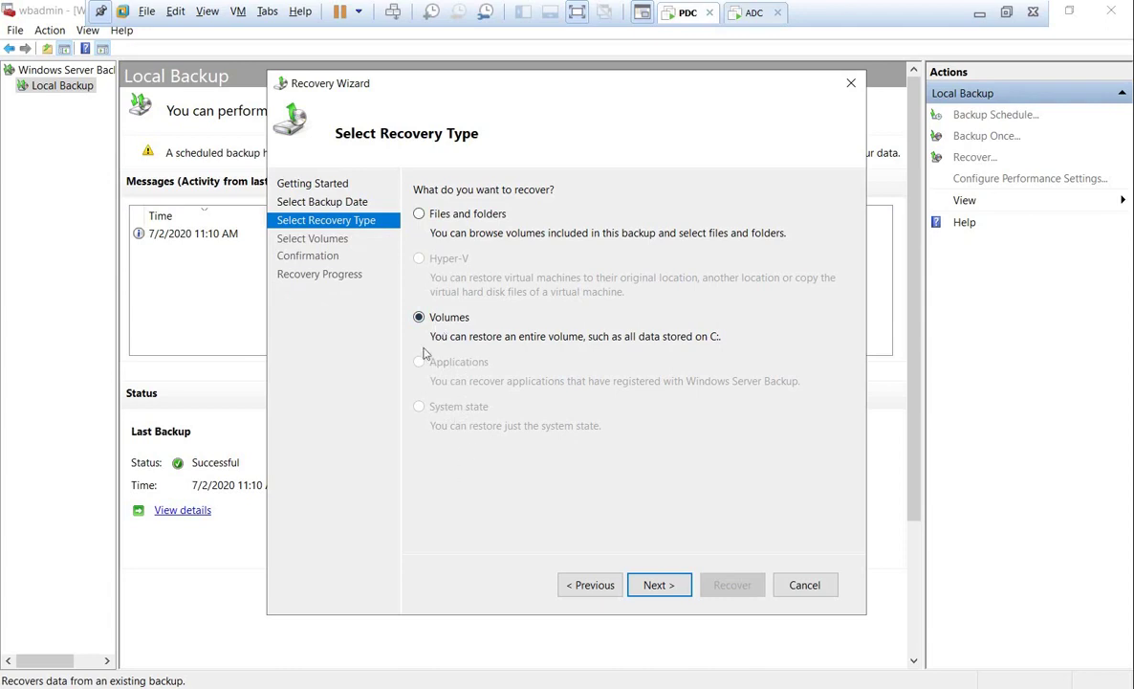
left_click(658, 584)
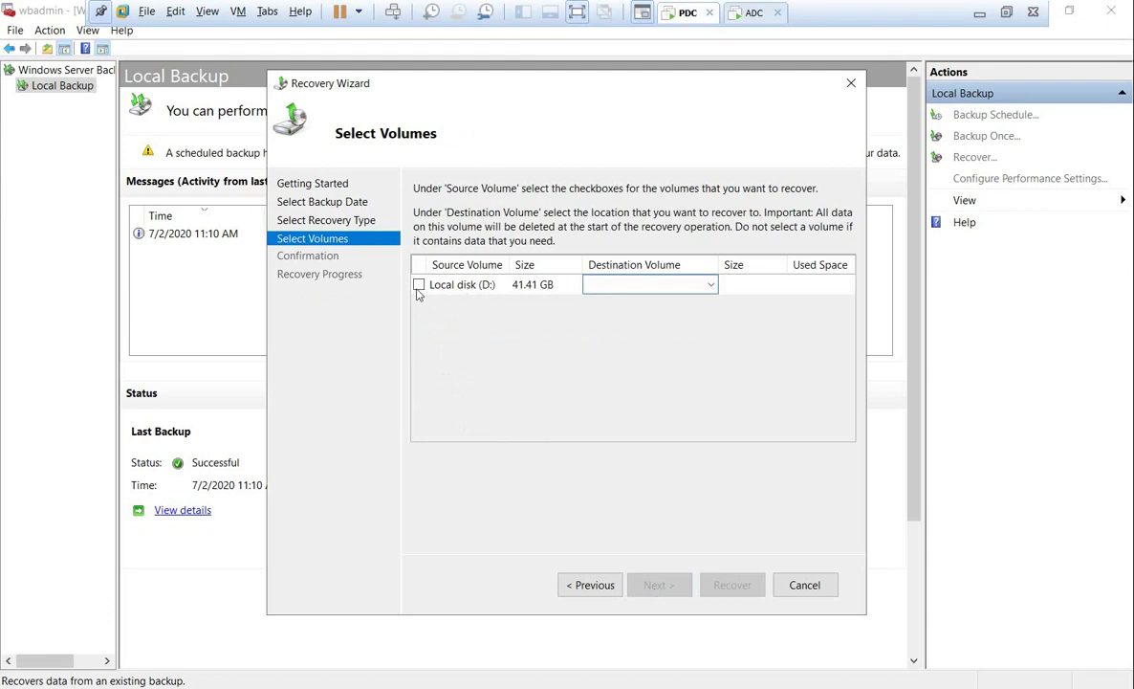
left_click(708, 285)
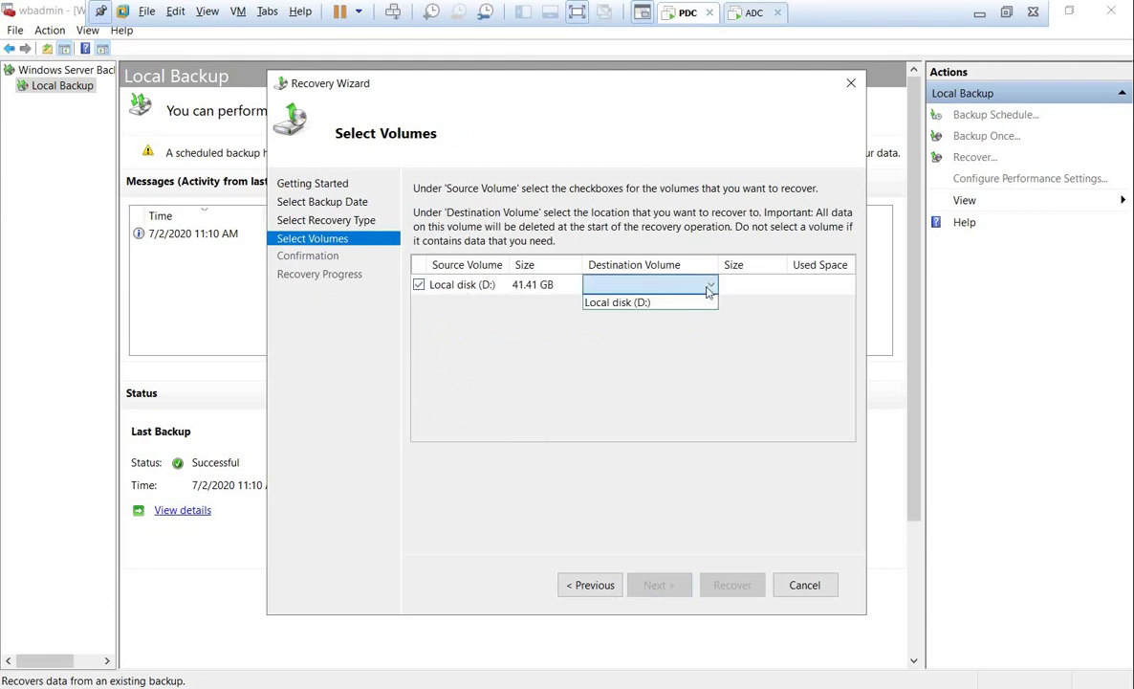
left_click(620, 302)
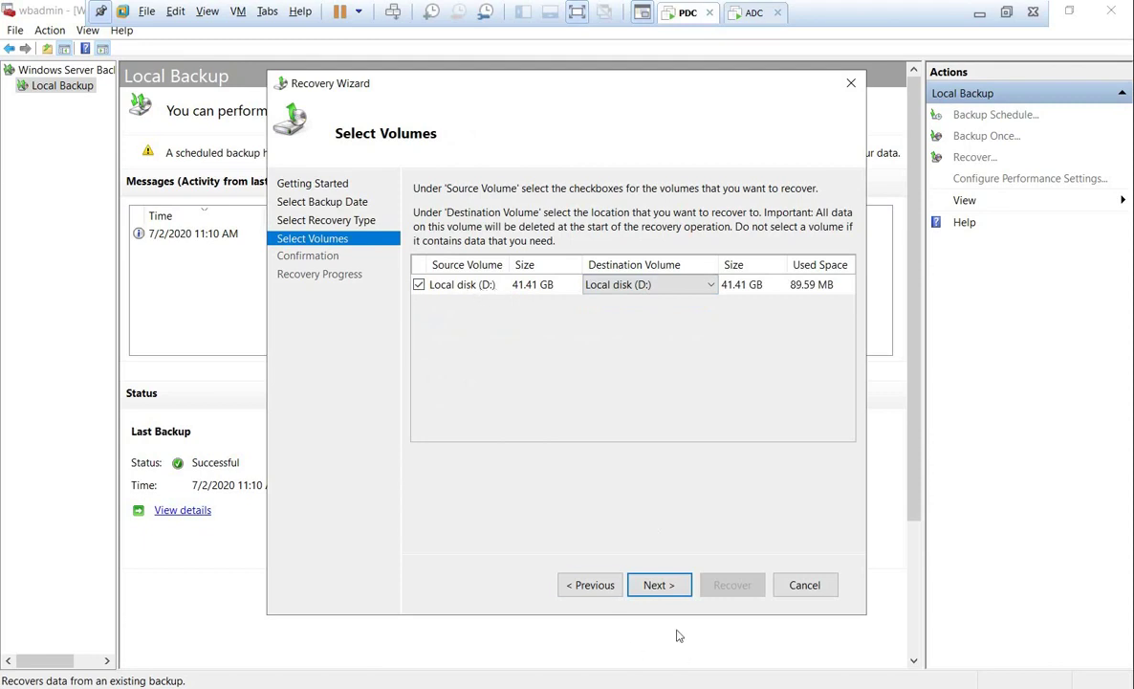
left_click(660, 586)
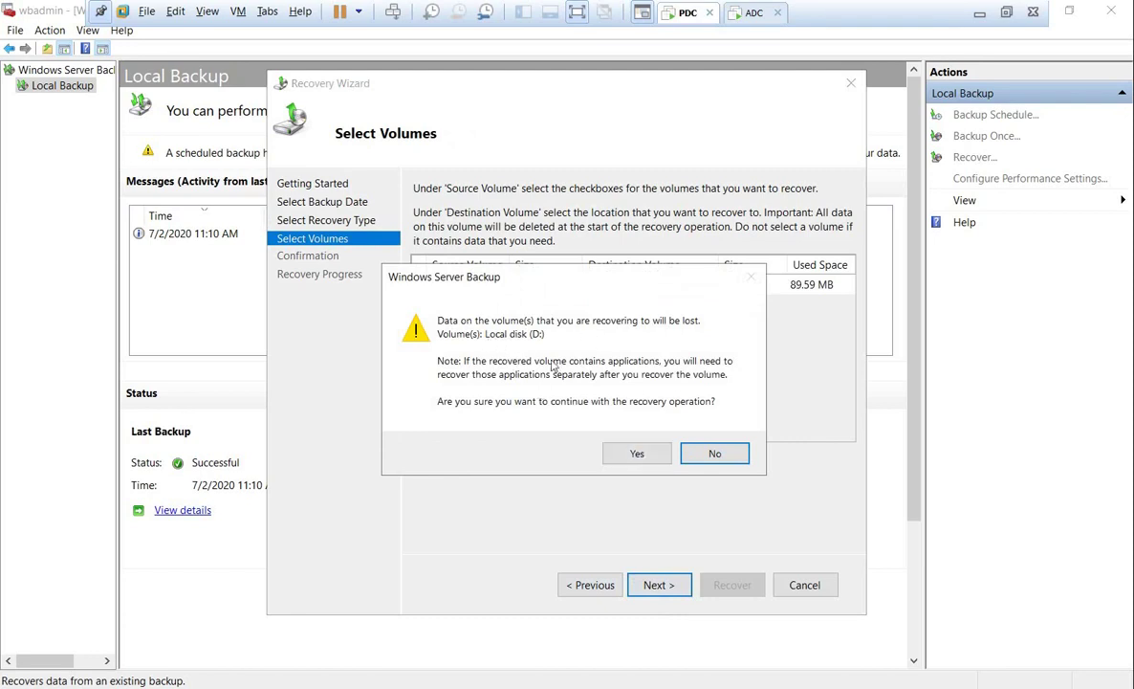
left_click(637, 454)
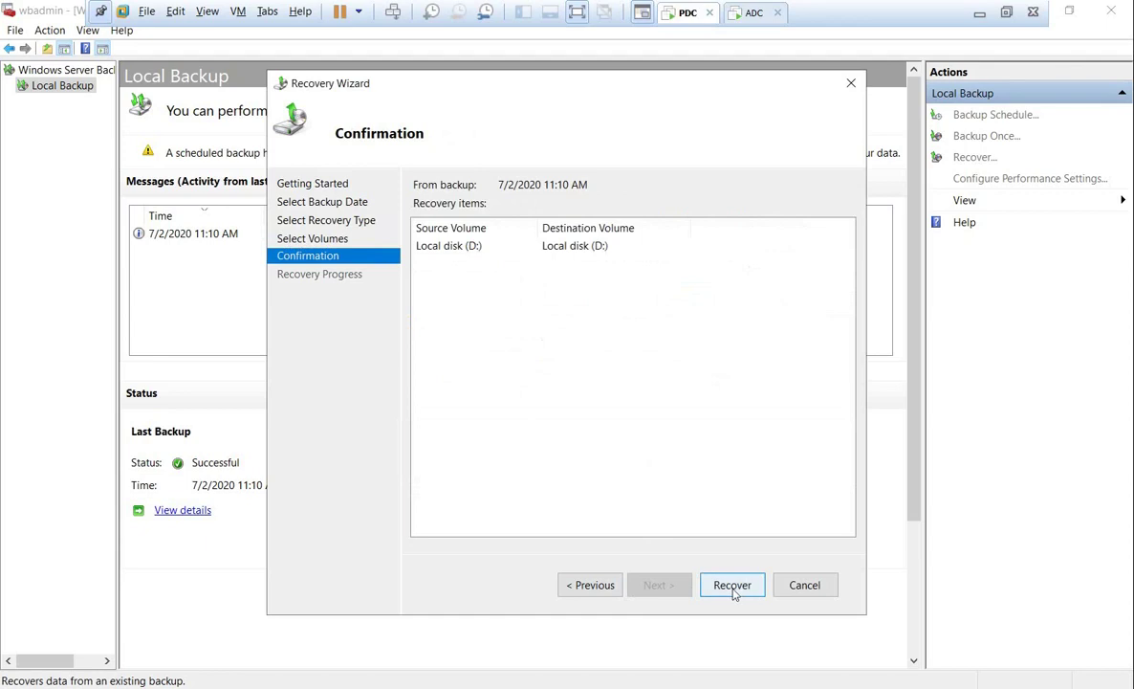
left_click(733, 586)
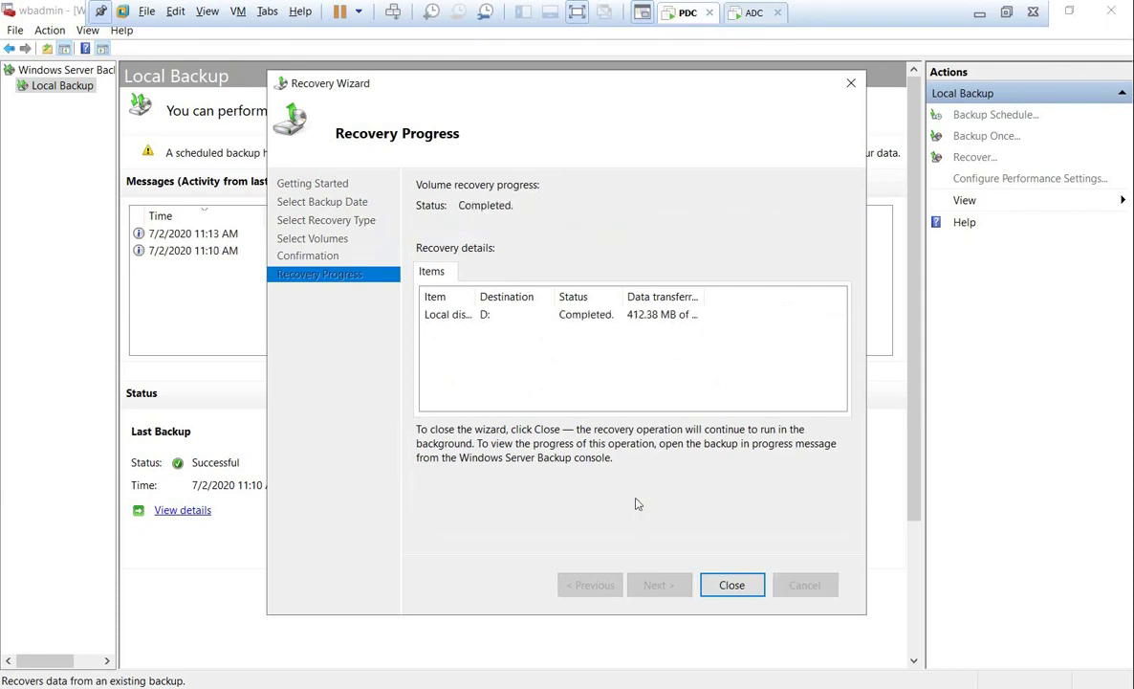
Close the recovery wizard, examine the data folder on Local Disk (D:) in File Explorer and return to This PC
left_click(735, 585)
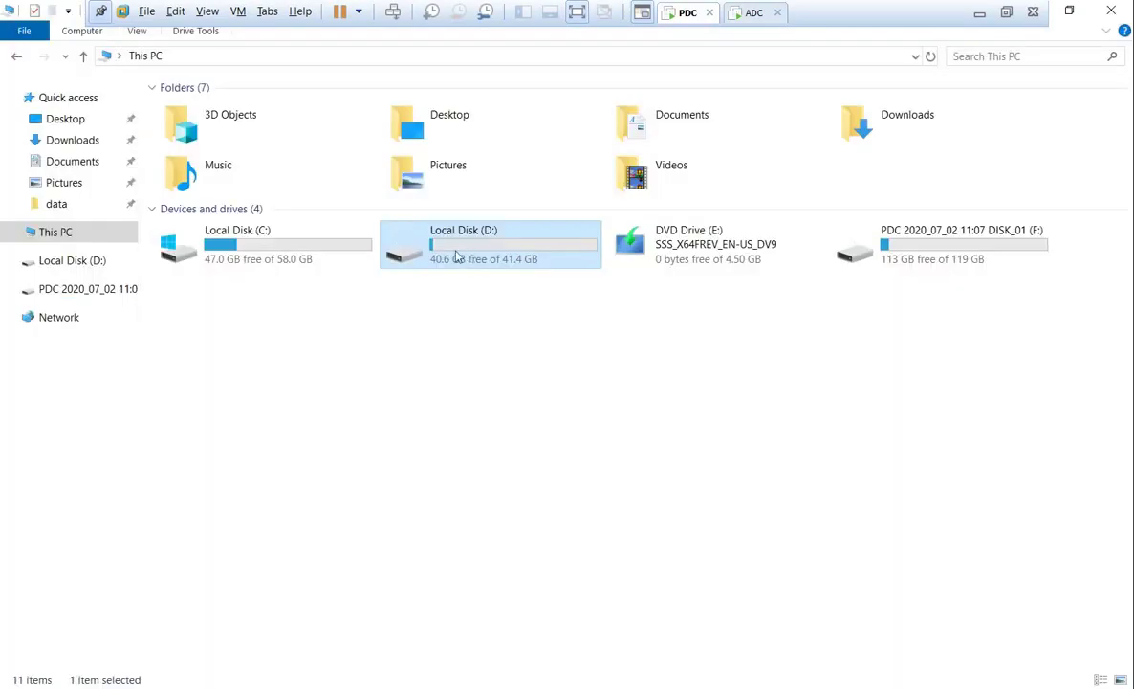
double_click(429, 238)
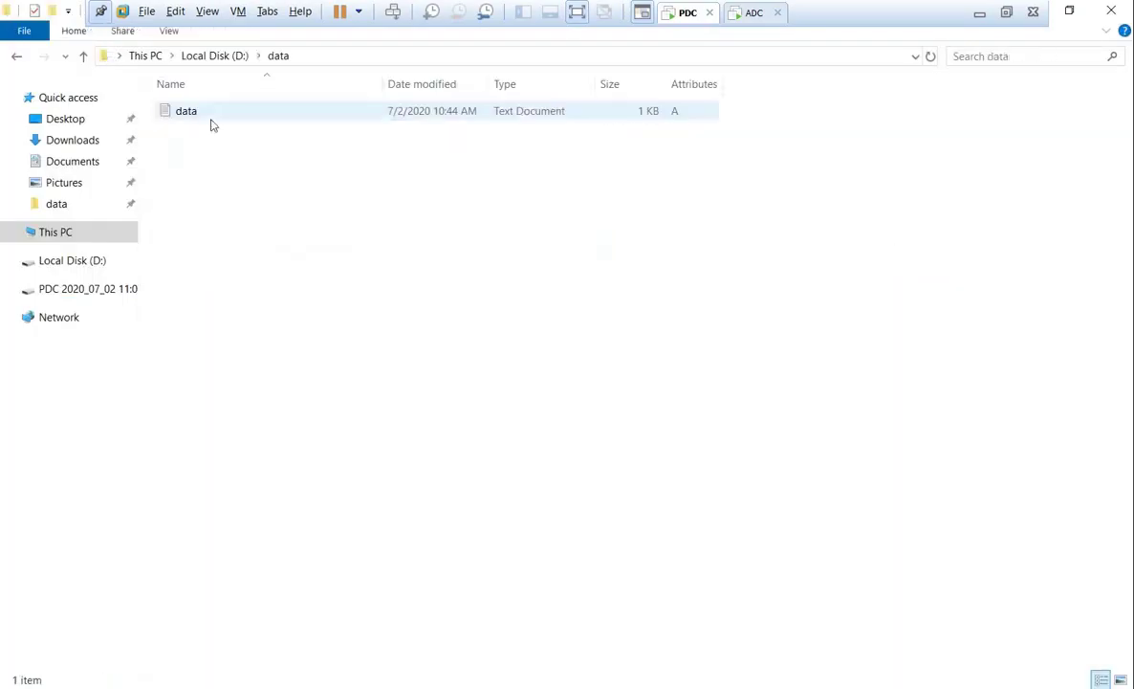
left_click(145, 56)
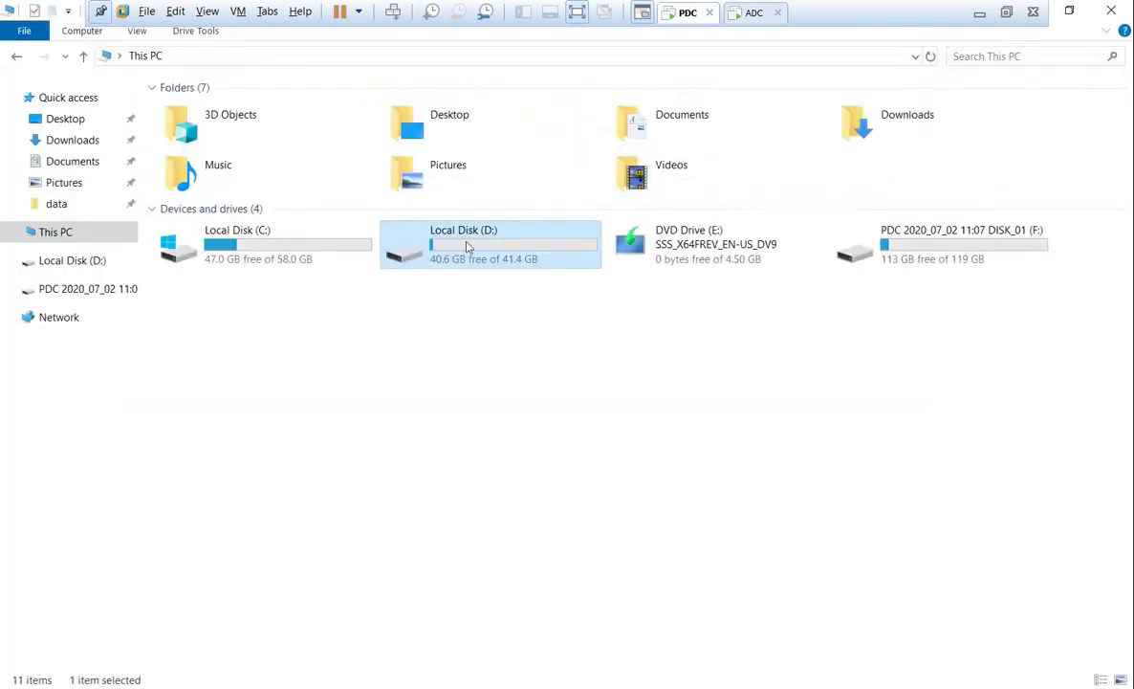
Quick-format Local Disk (D:) again as NTFS with the 4096 bytes allocation unit size and no volume label
right_click(467, 245)
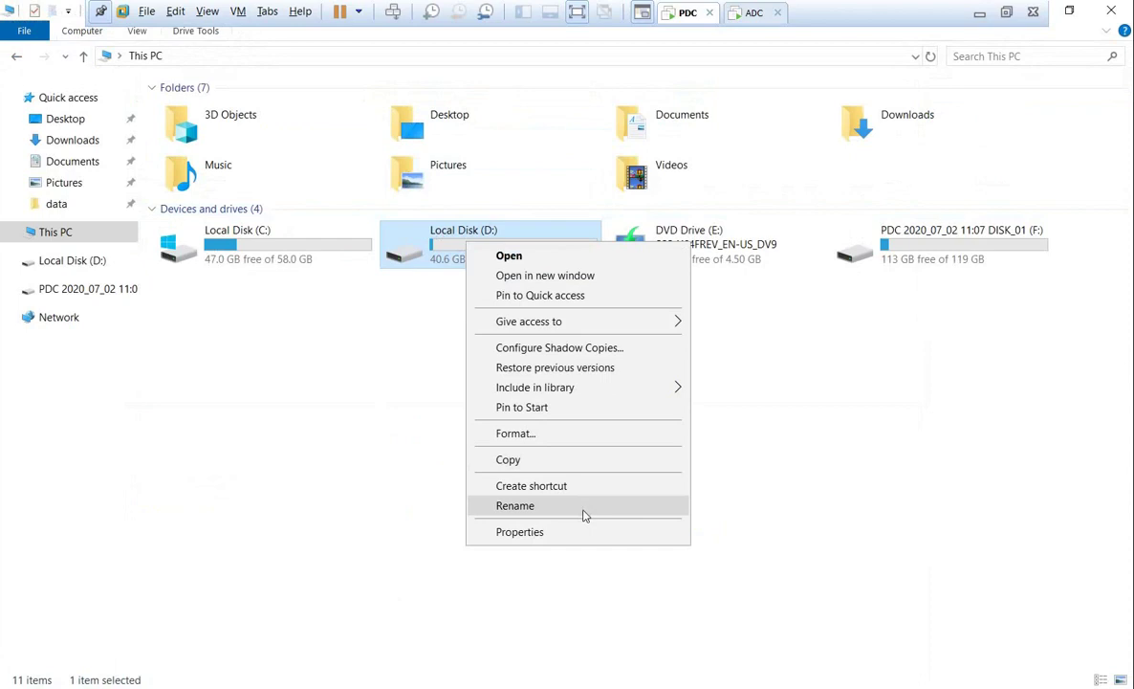
left_click(562, 434)
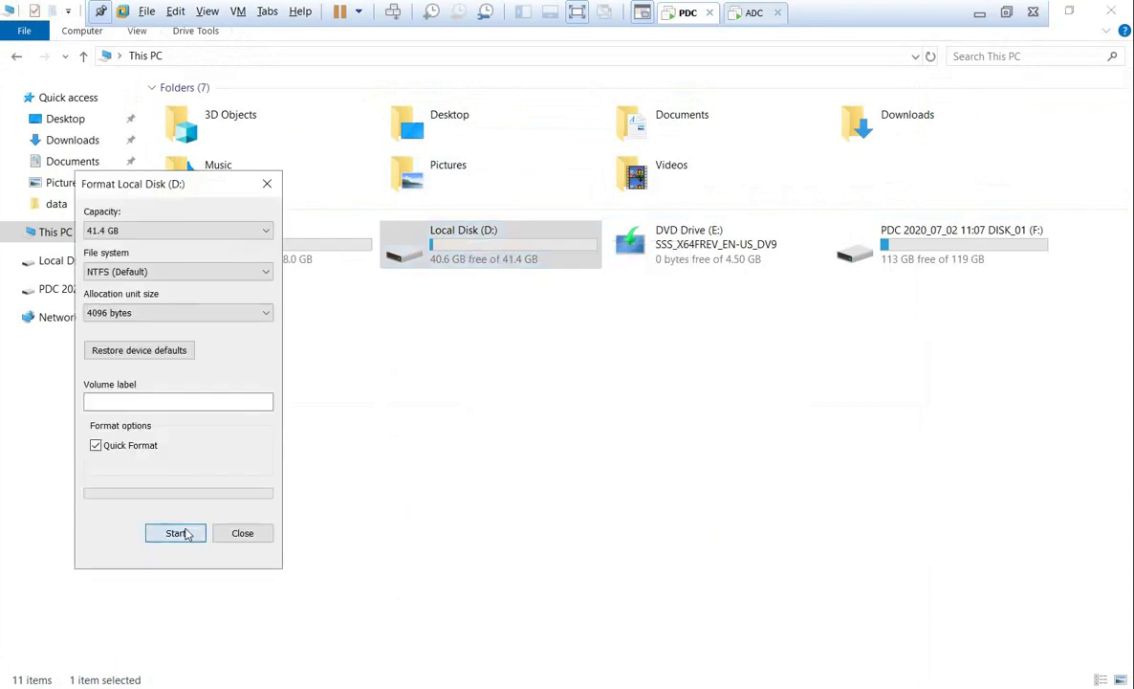
left_click(176, 533)
left_click(608, 354)
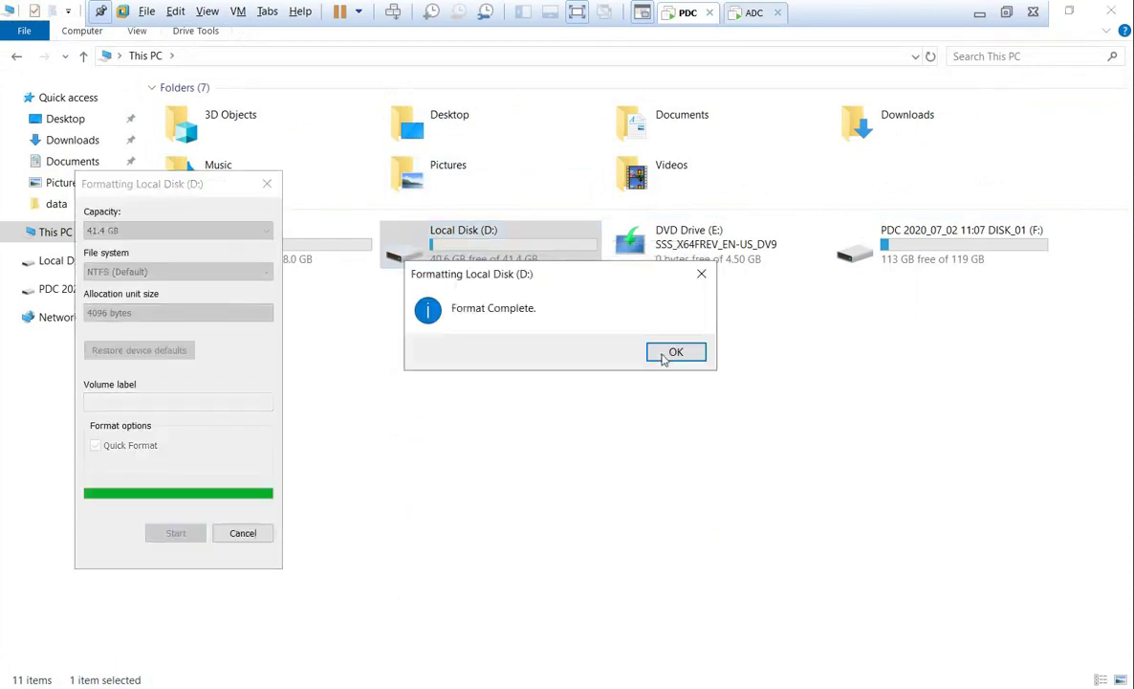
left_click(674, 353)
left_click(234, 538)
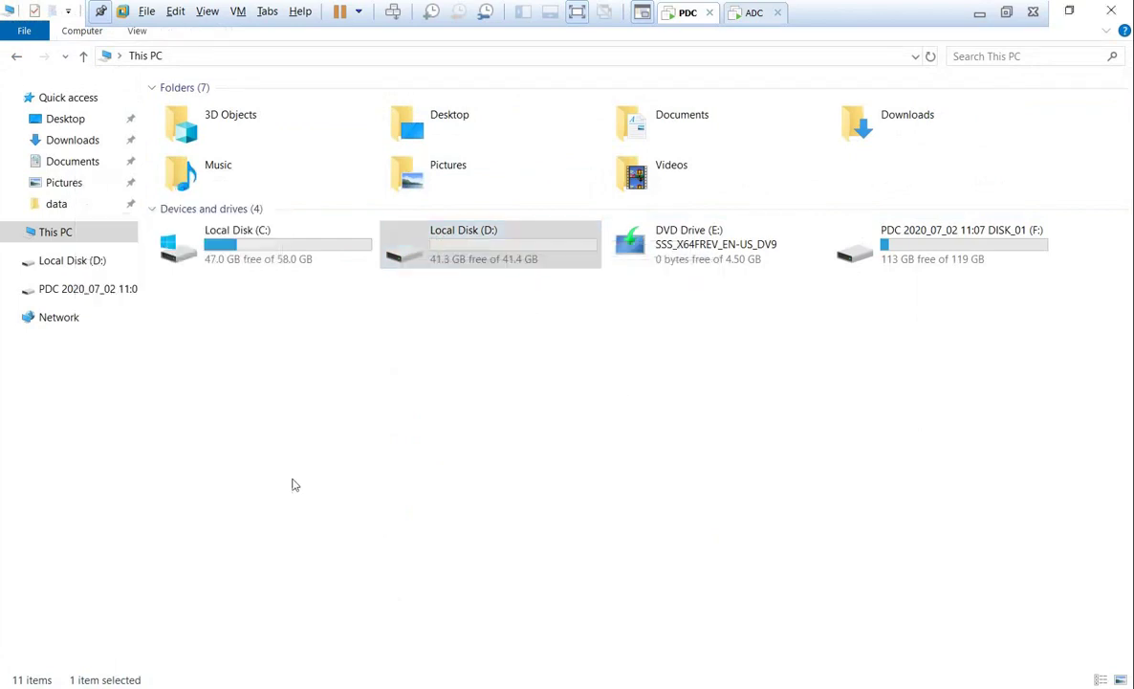
Create a new folder at the root of the formatted Local Disk (D:) and name it with a person's first name
double_click(465, 252)
right_click(355, 259)
mouse_move(532, 477)
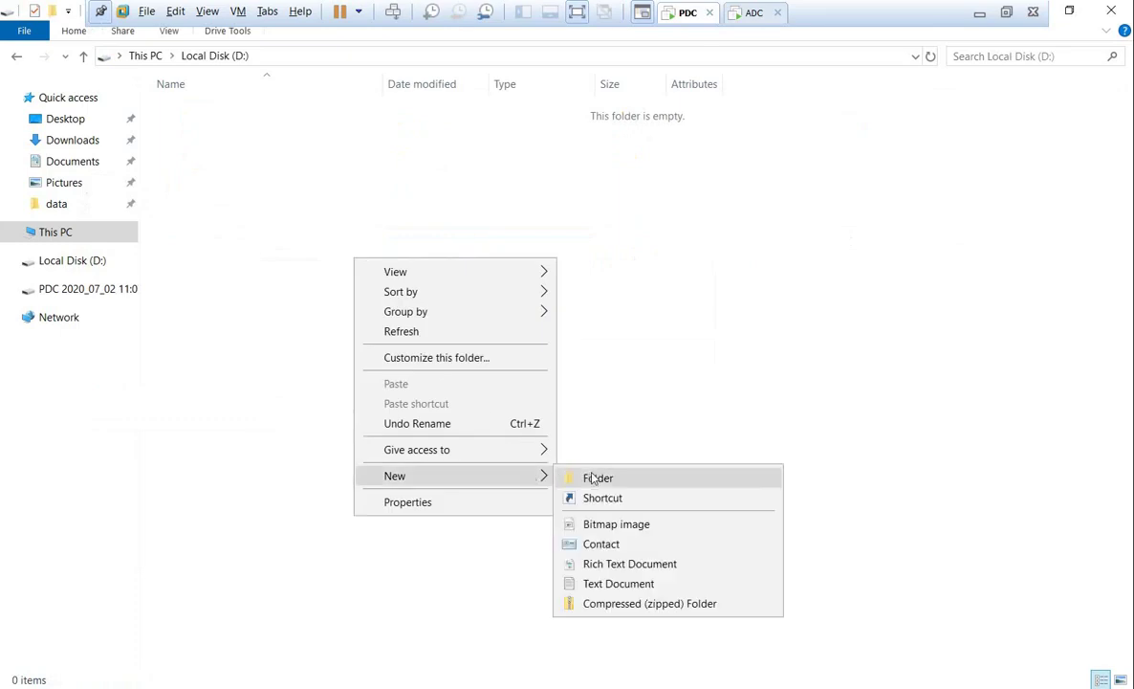
left_click(585, 477)
type("male")
key("Return")
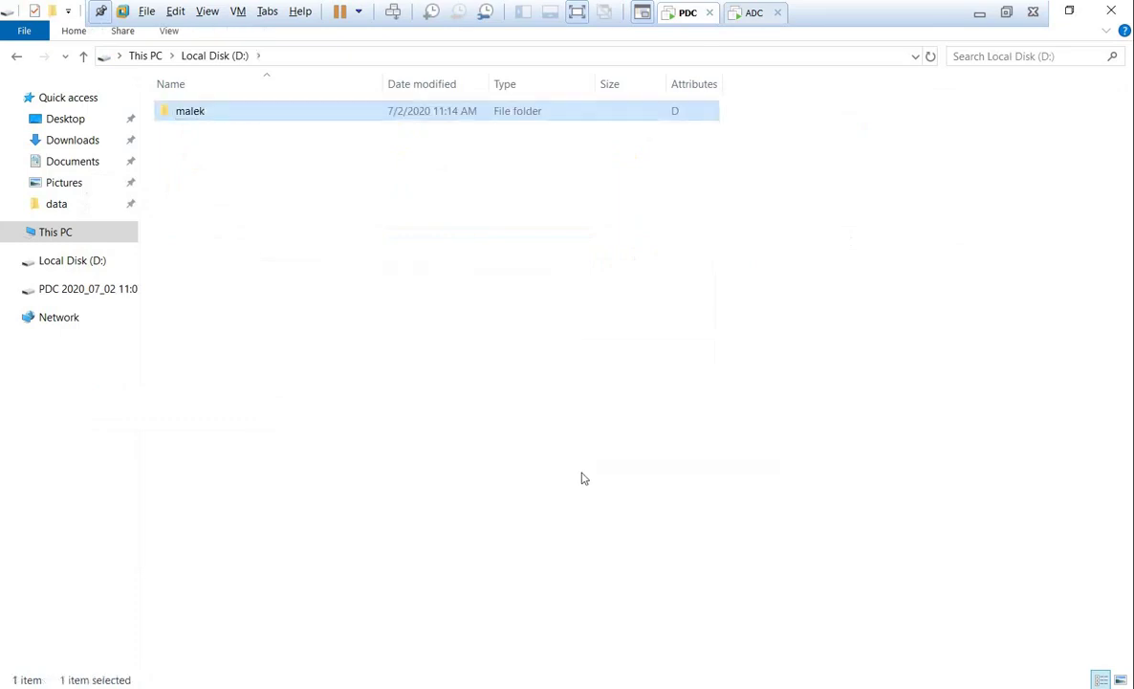
Close File Explorer and start a Files and folders recovery from this server's 7/2/2020 11:10 AM backup
left_click(1113, 11)
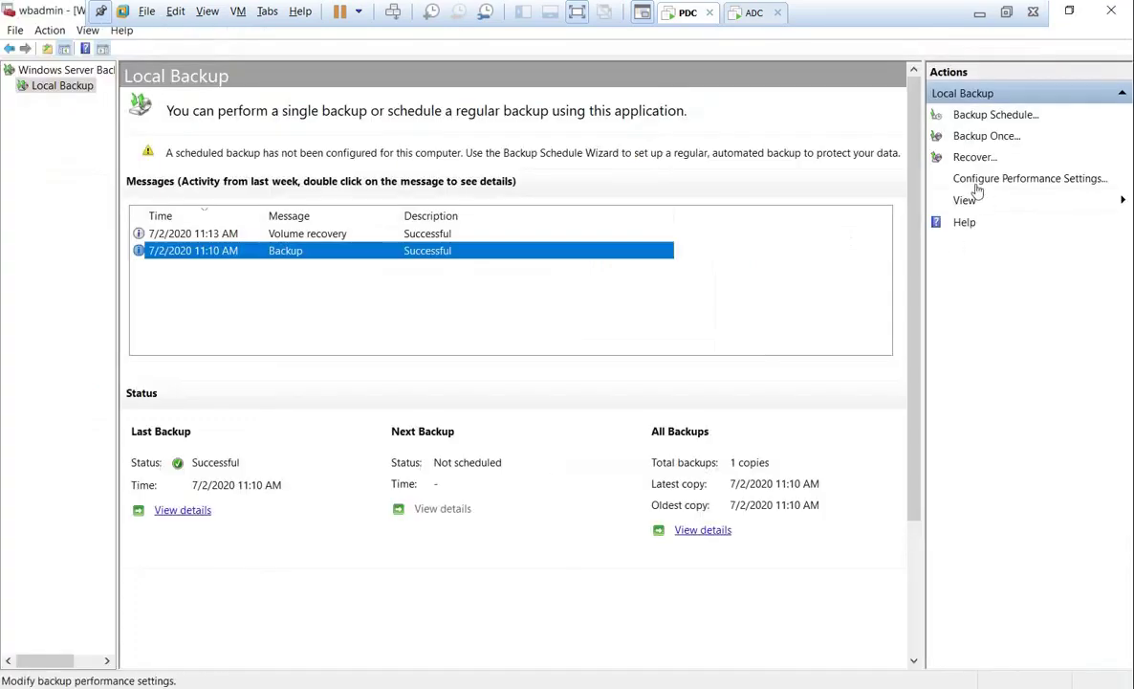
left_click(990, 157)
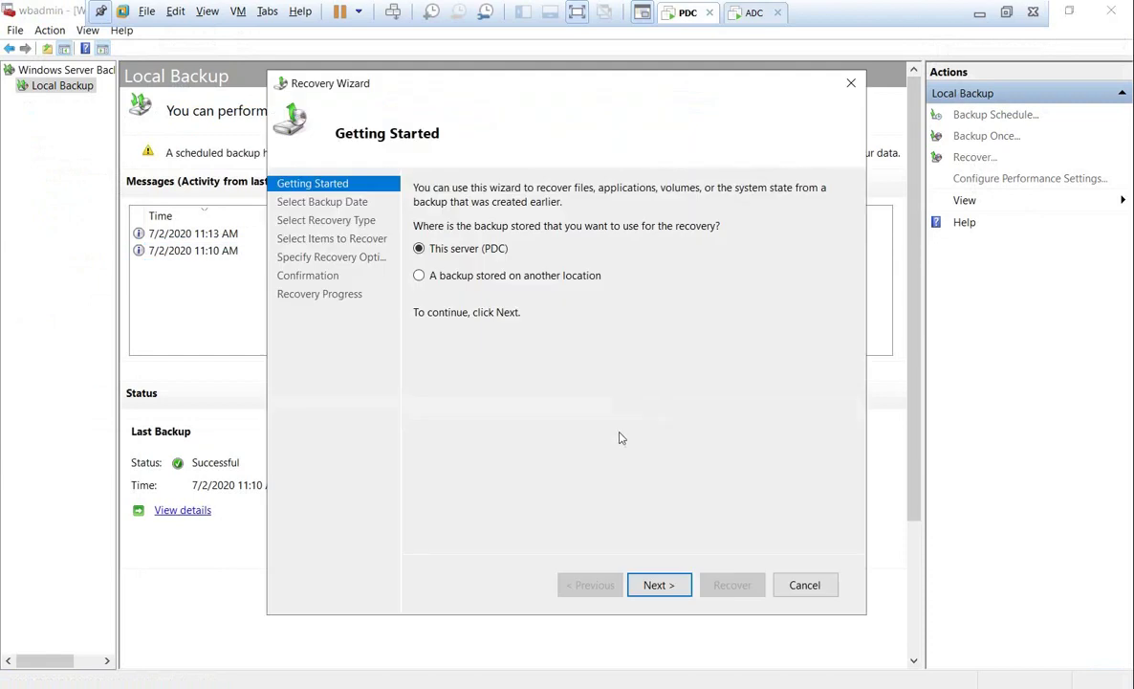
left_click(667, 586)
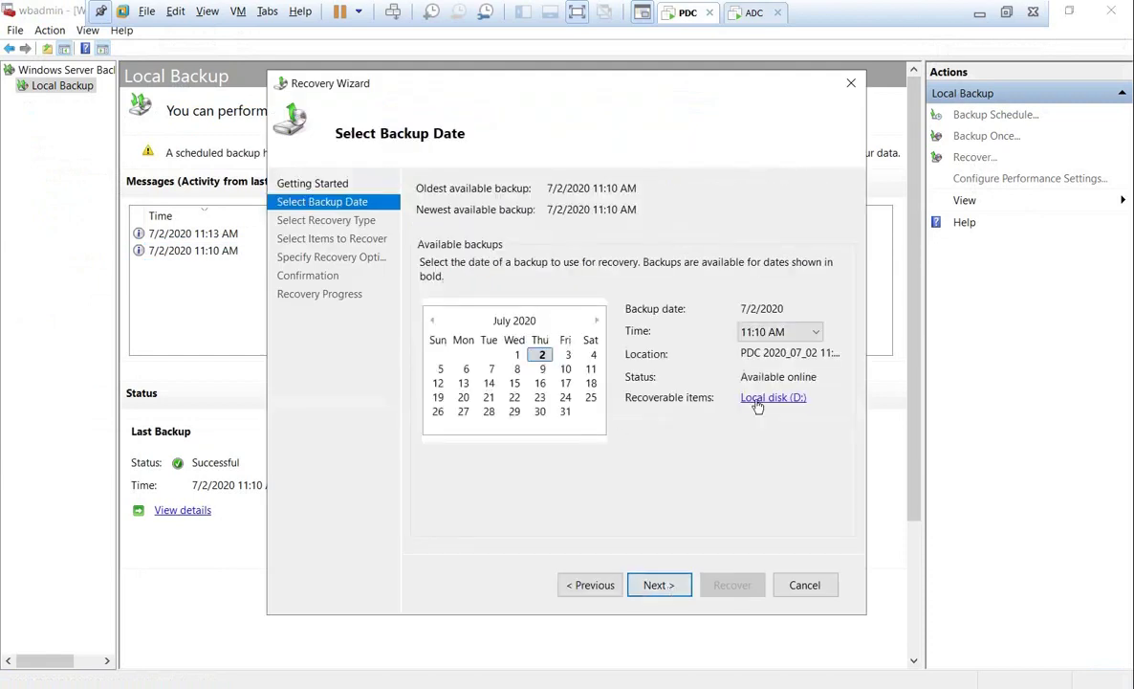
left_click(673, 586)
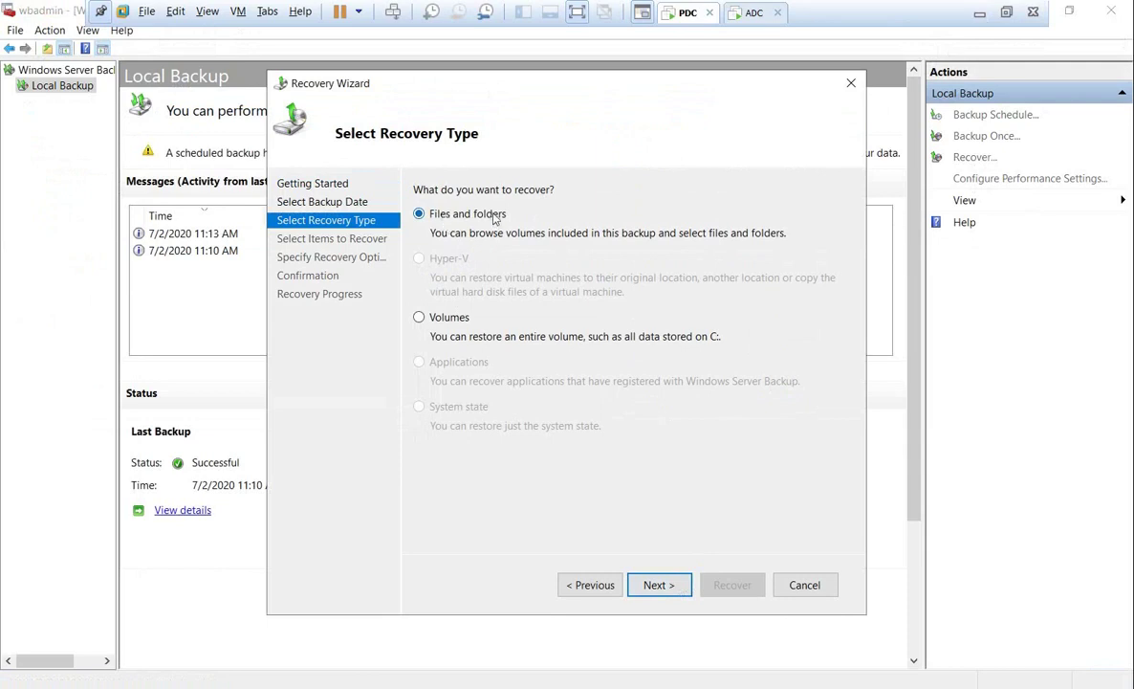
left_click(671, 584)
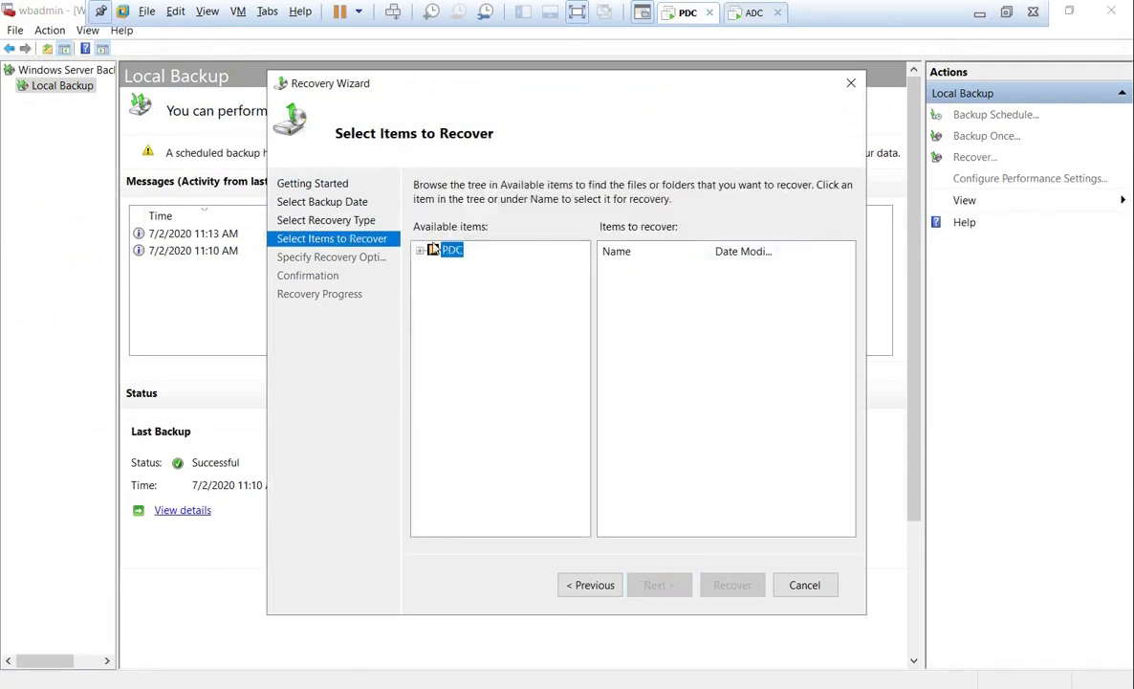
Select the data folder under PDC's Local disk (D:) as the item to recover and proceed to the recovery options
left_click(420, 249)
left_click(433, 266)
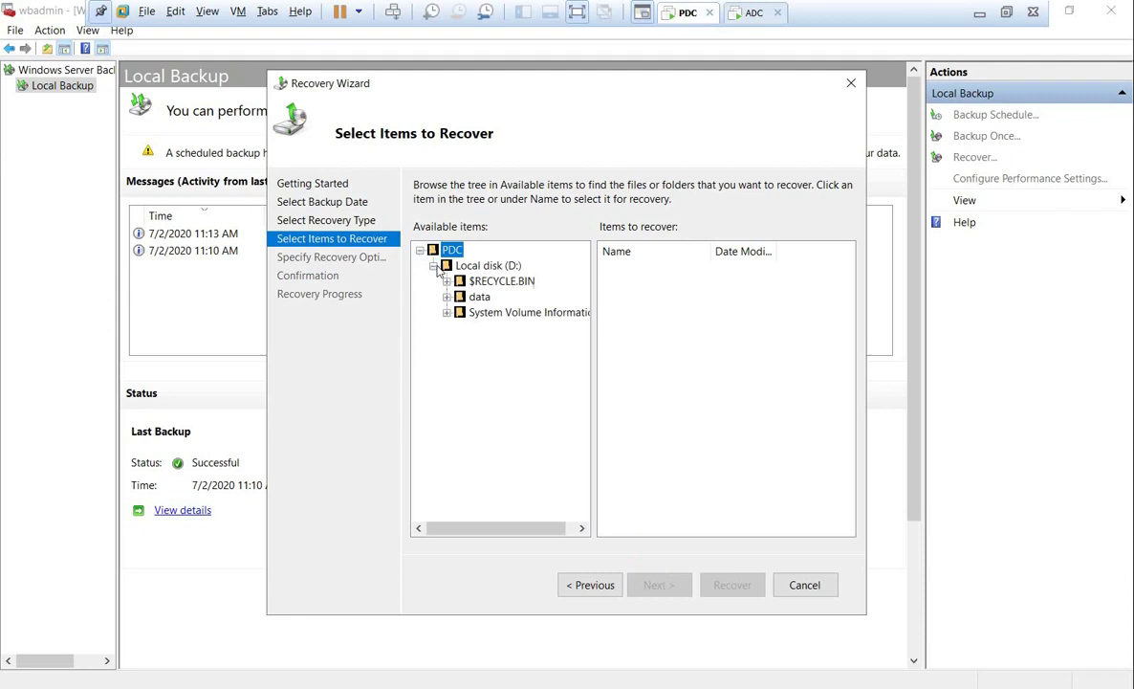
left_click(479, 297)
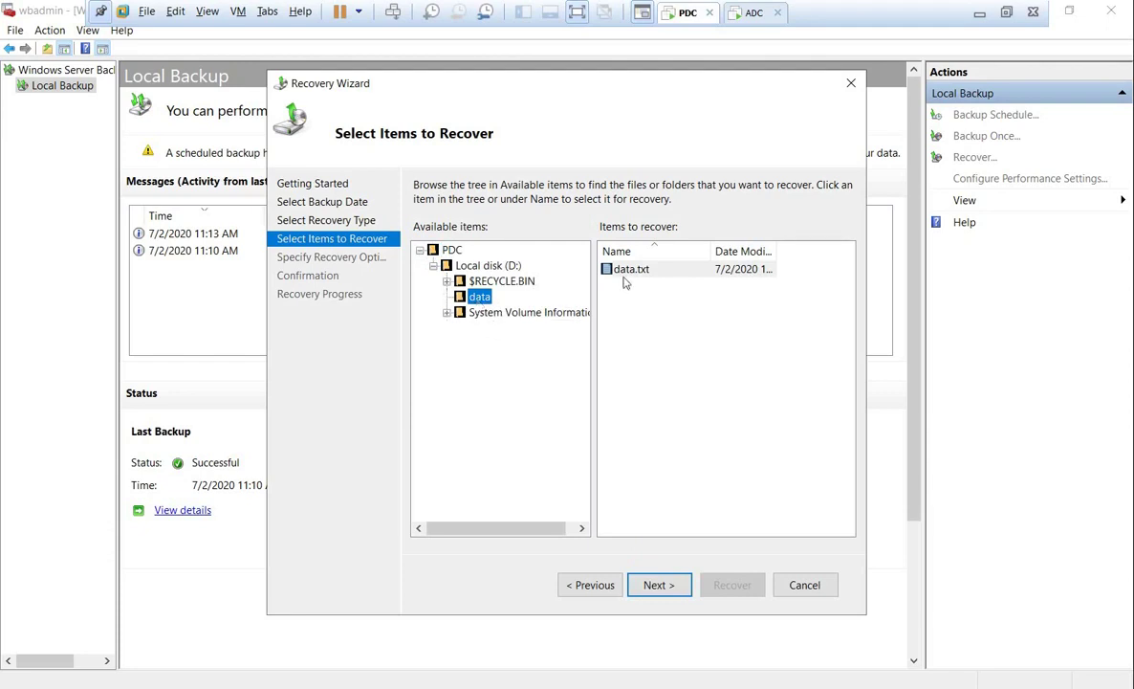
left_click(667, 584)
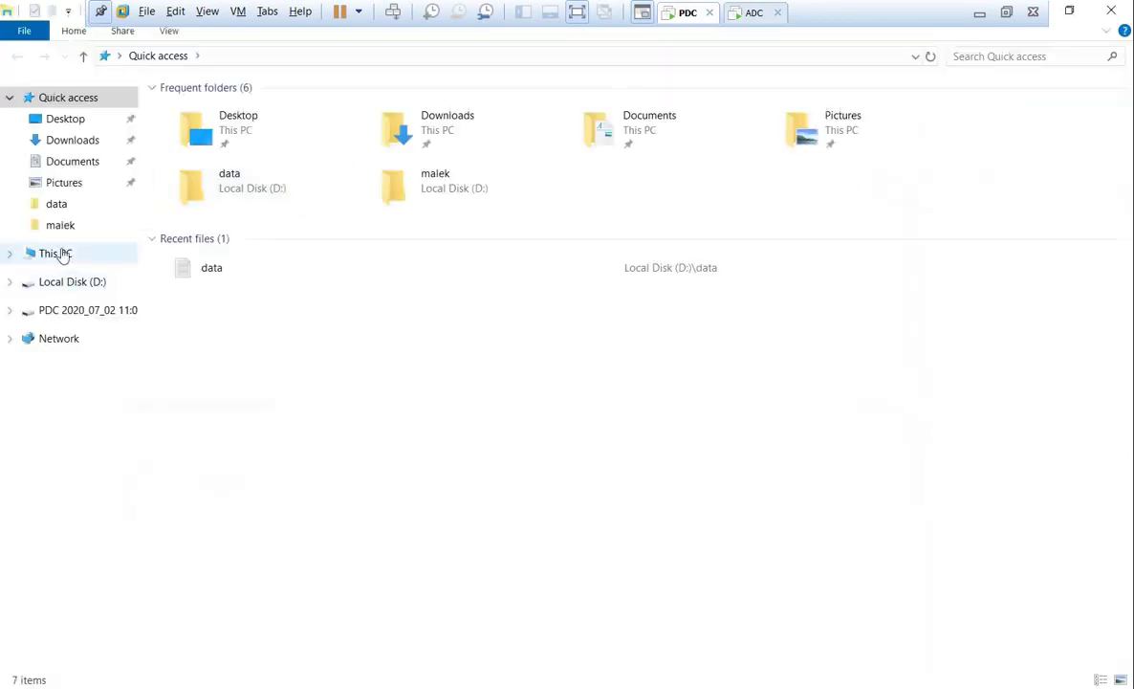
Examine the security permissions of the only folder on Local Disk (D:), then close its properties and File Explorer
left_click(56, 254)
double_click(458, 246)
left_click(232, 111)
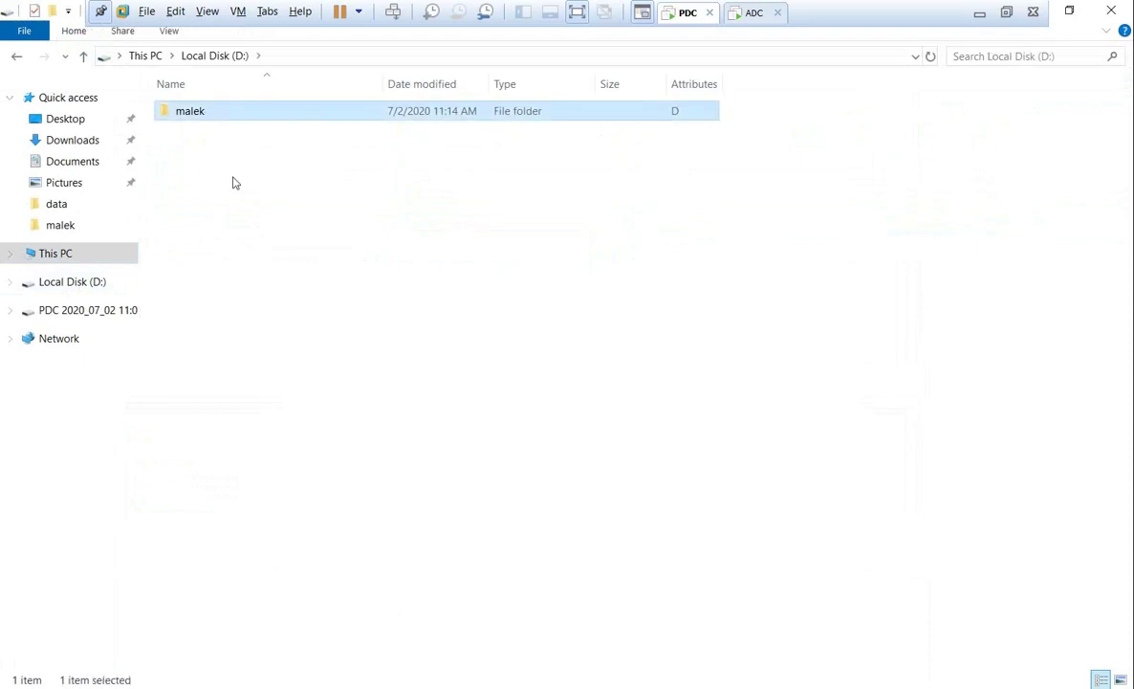
right_click(210, 109)
left_click(289, 419)
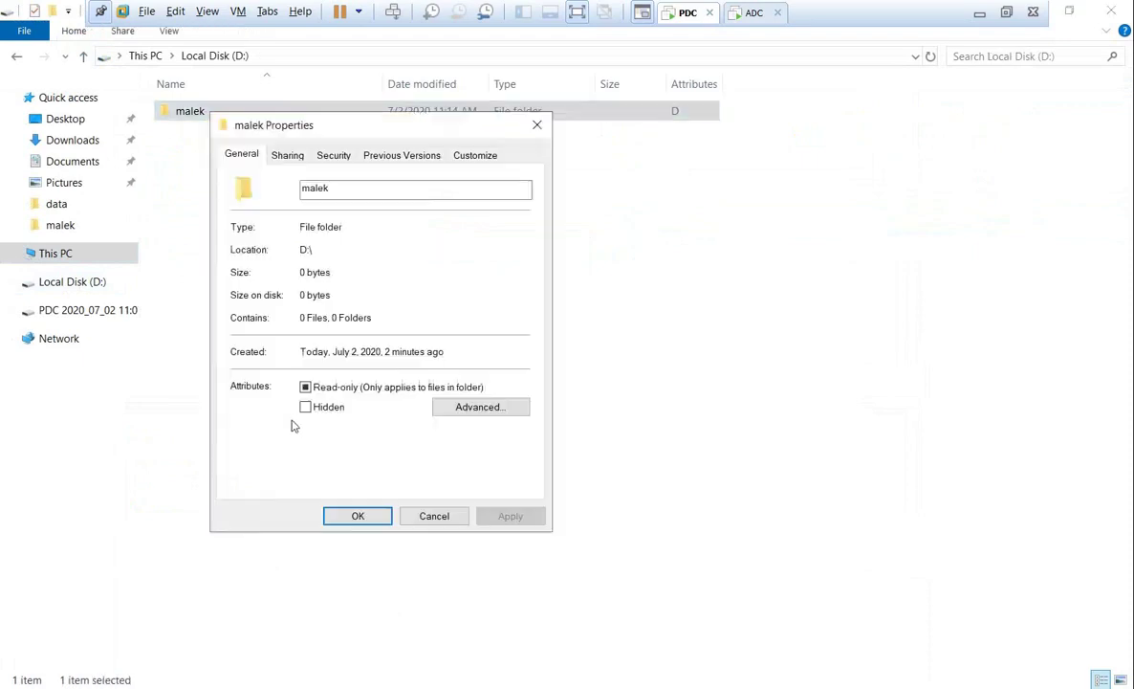
left_click(331, 156)
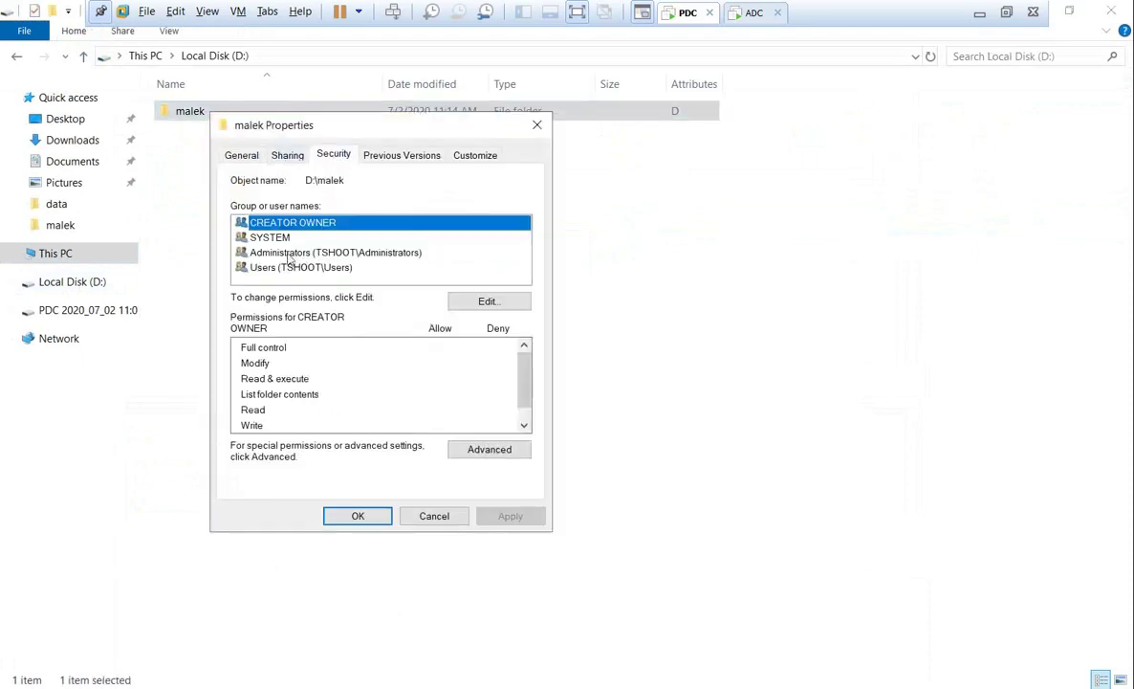
left_click(434, 516)
left_click(1109, 10)
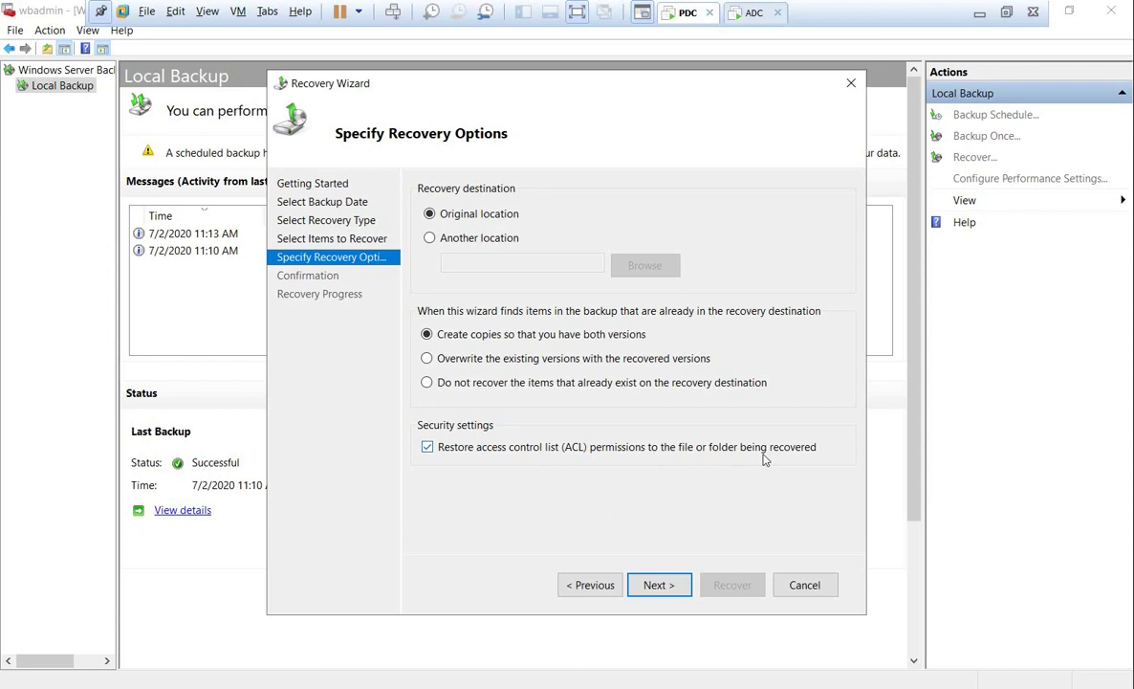
Recover the data folder to its original location, creating copies of existing items and restoring ACL permissions, and close the Recovery Wizard
left_click(660, 585)
left_click(729, 586)
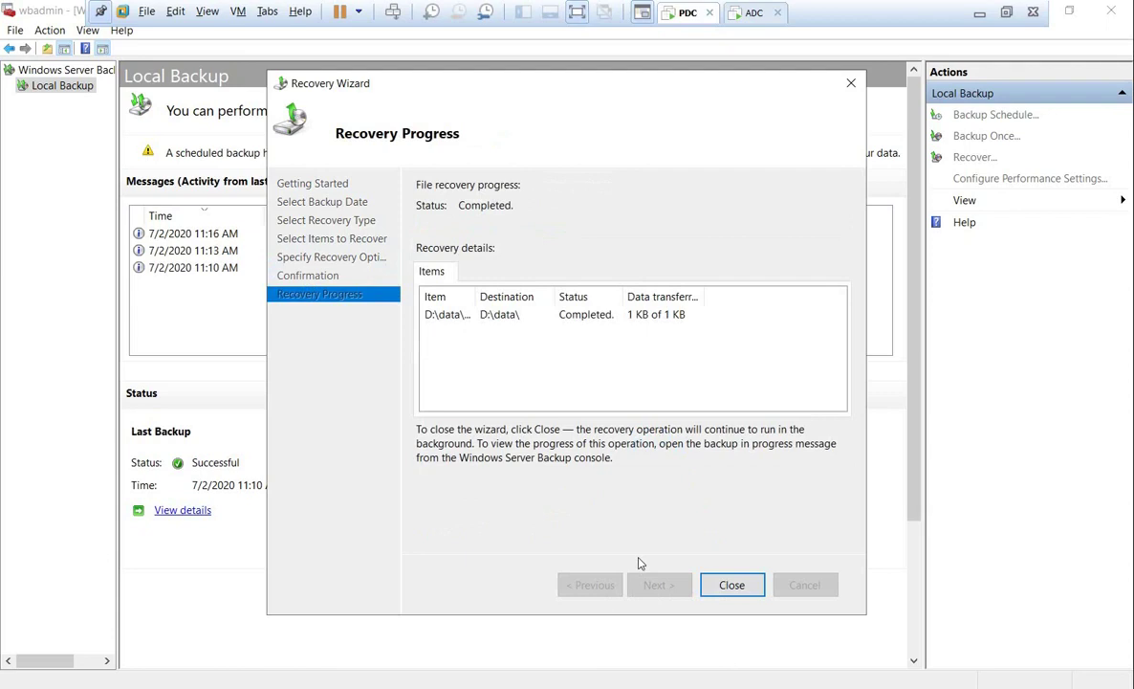
left_click(731, 584)
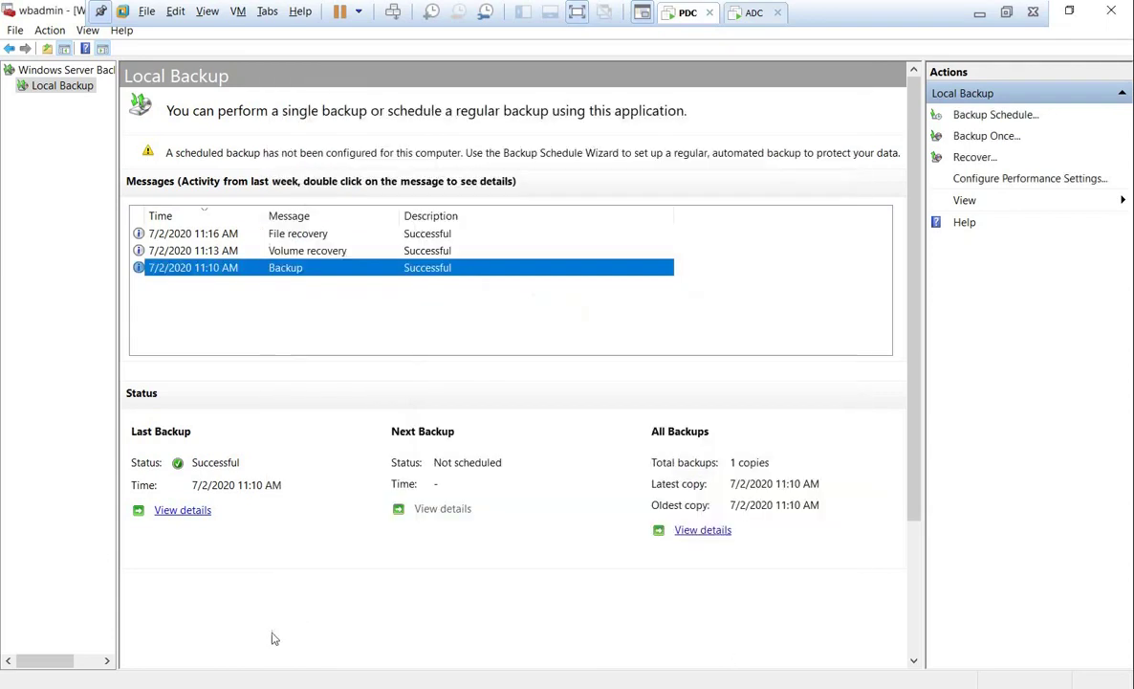
Open the recovered data folder on Local Disk (D:) in File Explorer to check its contents
key("super+e")
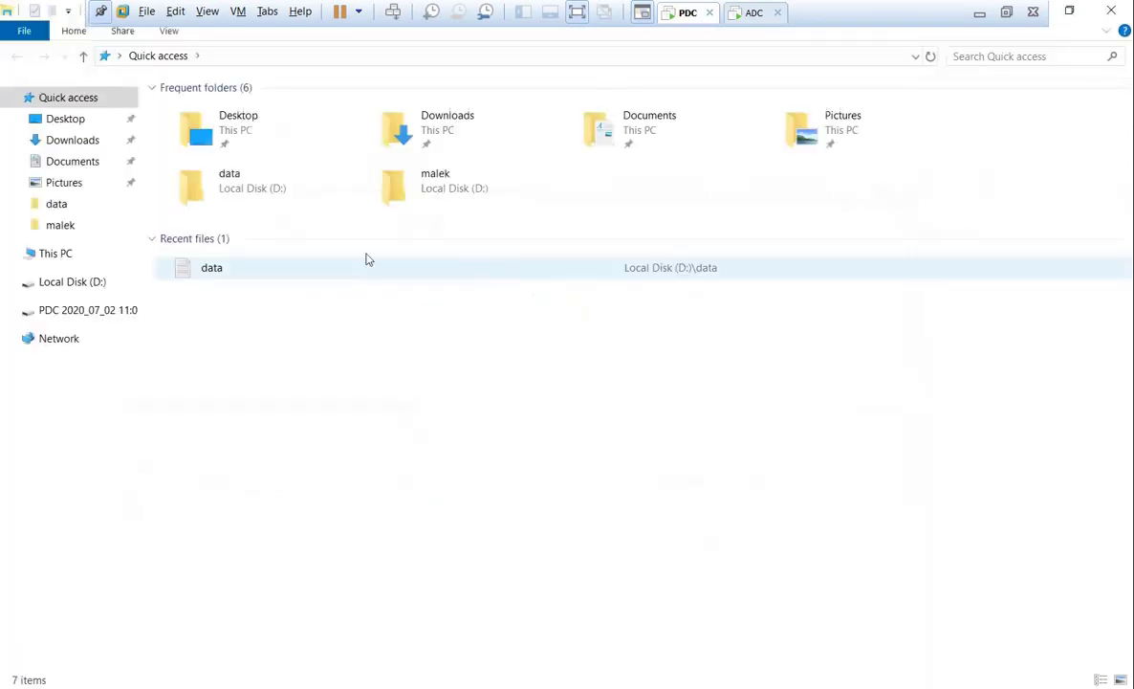
left_click(67, 256)
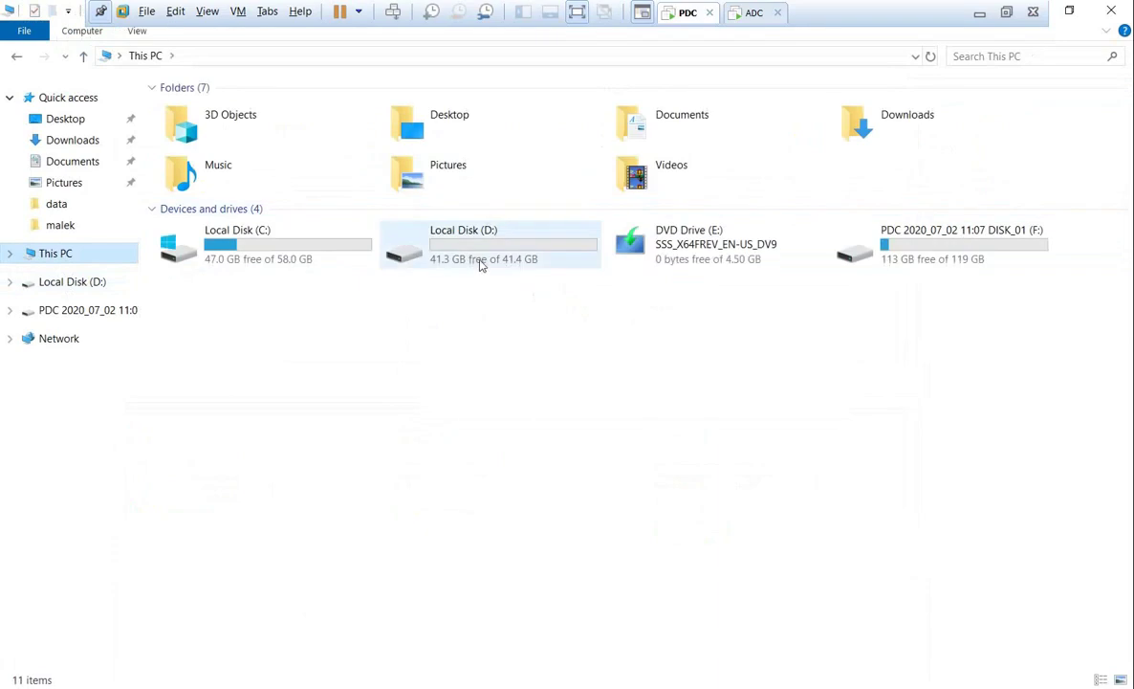
double_click(481, 263)
left_click(190, 131)
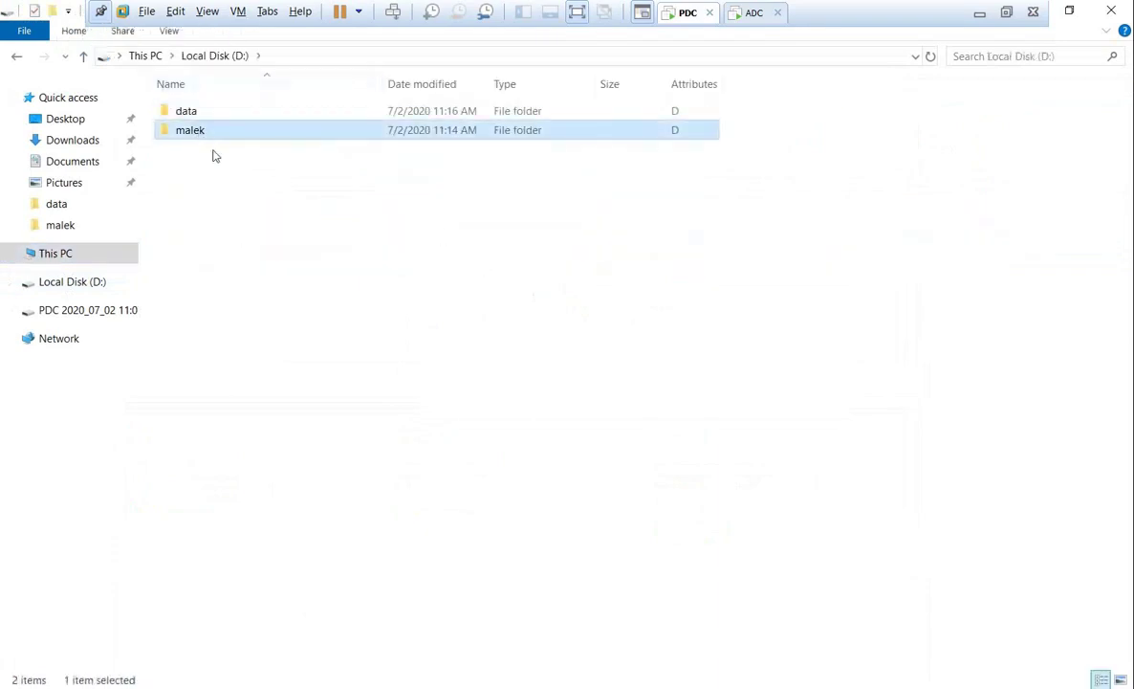
key("F2")
double_click(185, 113)
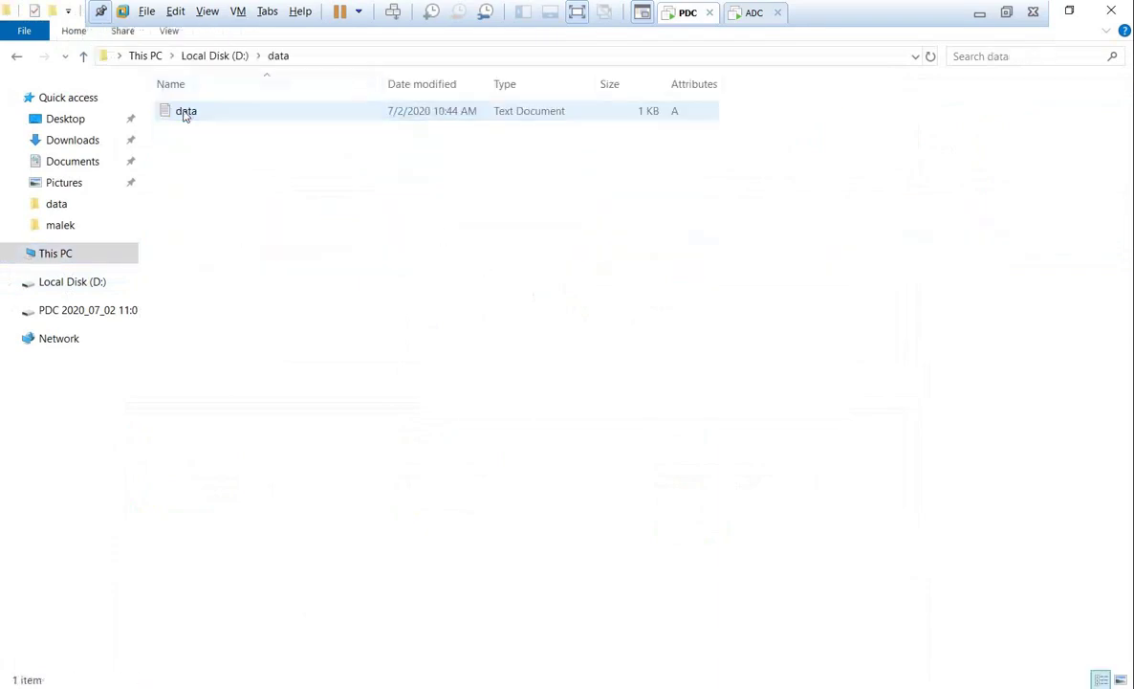